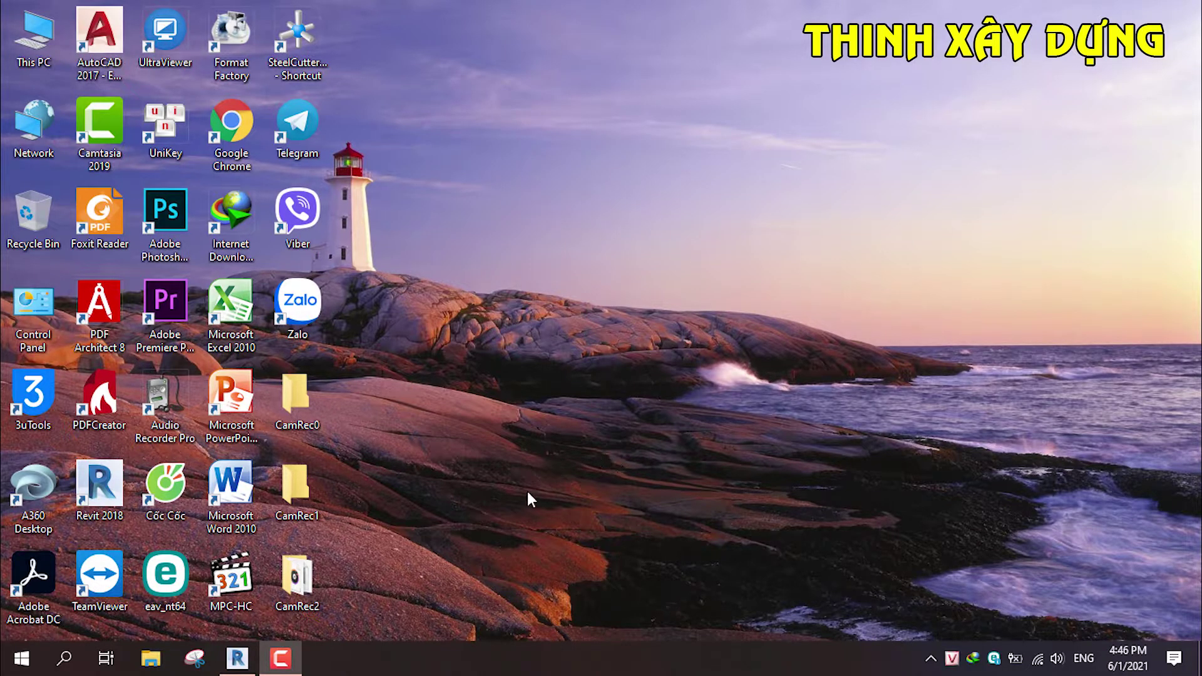
Restore the Revit 2018 project window from the taskbar.
click(236, 659)
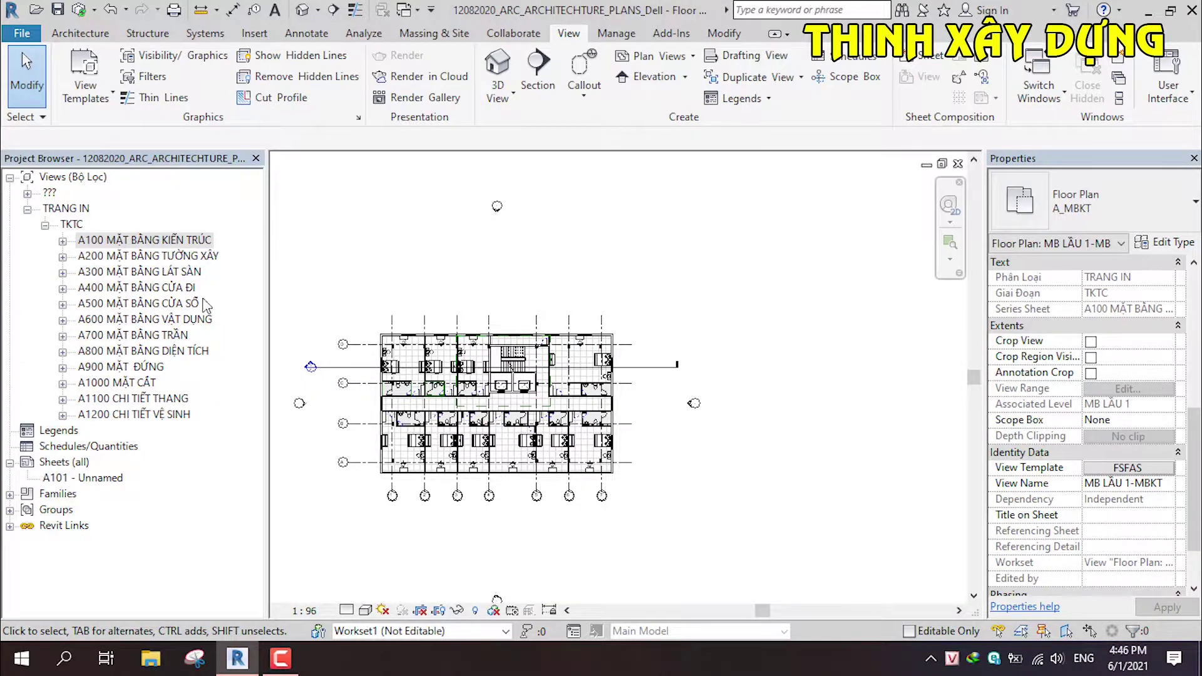
Expand the nested view groups in the Project Browser and show the current plan's properties.
click(27, 194)
click(45, 209)
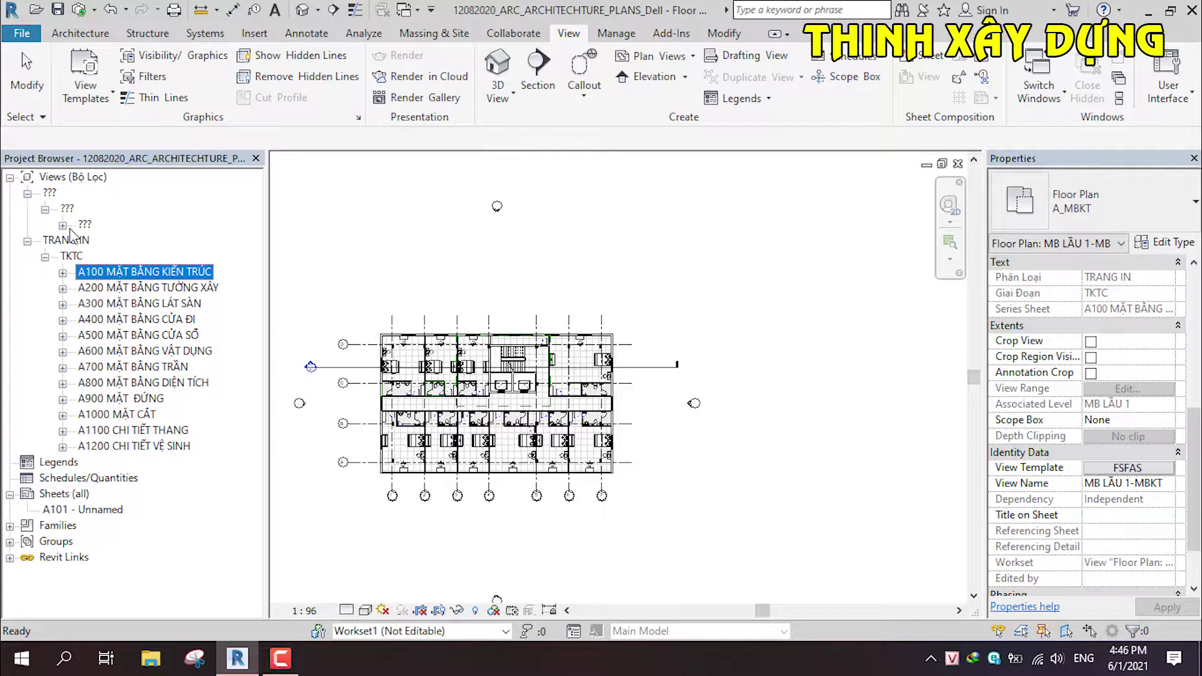
click(63, 226)
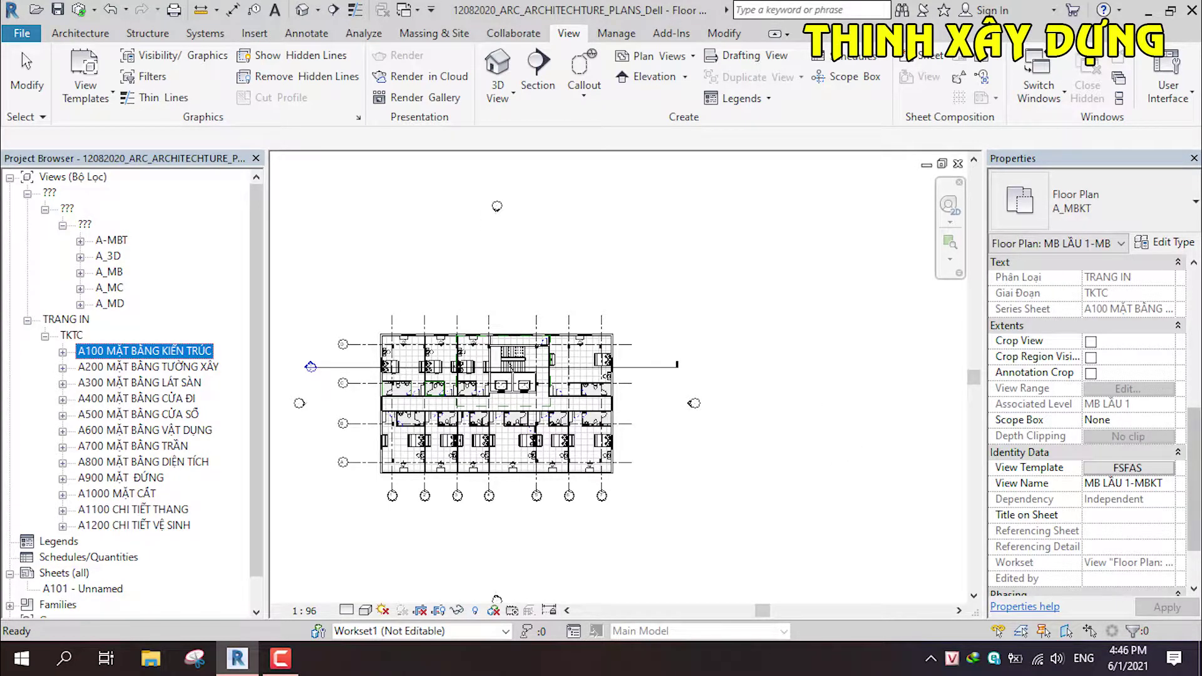
click(820, 477)
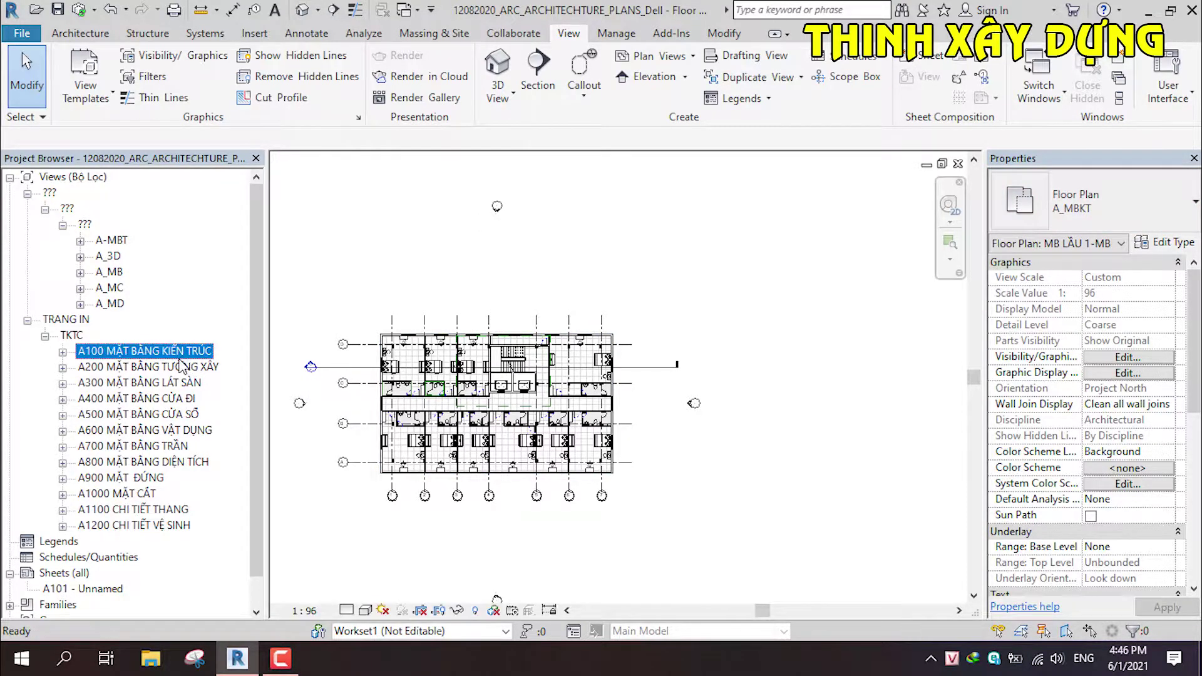
Select floor plan MB LẦU 1-MBKT under A100 and open its Visibility/Graphic Overrides.
click(62, 352)
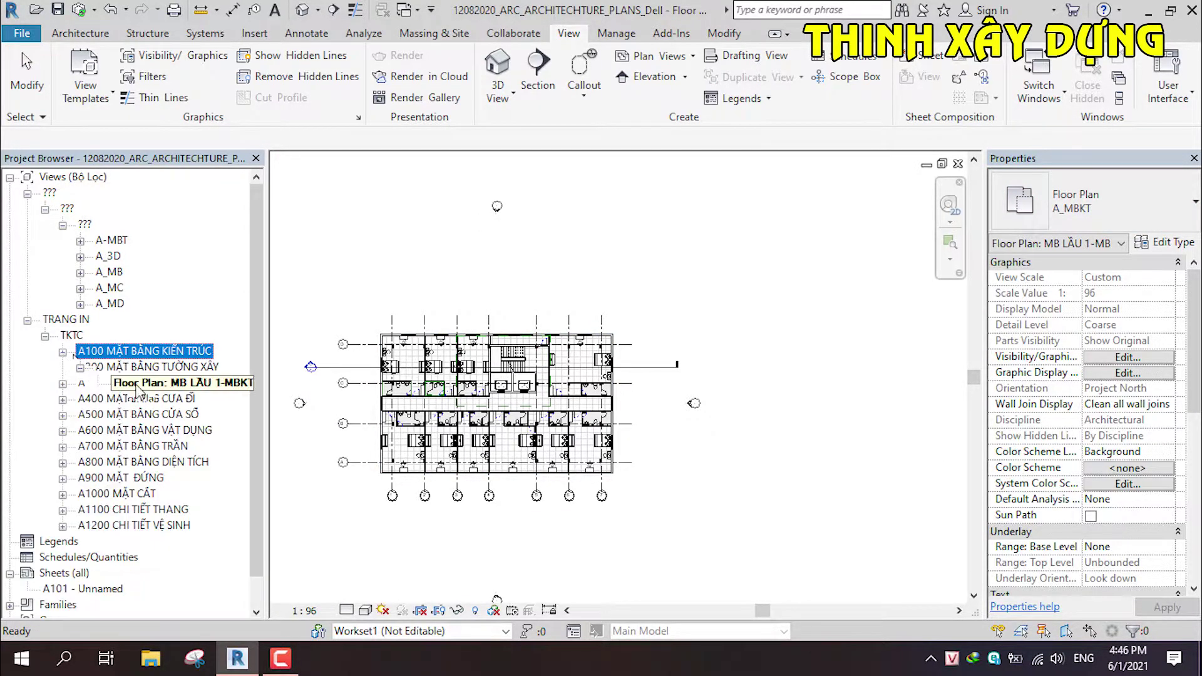
click(140, 384)
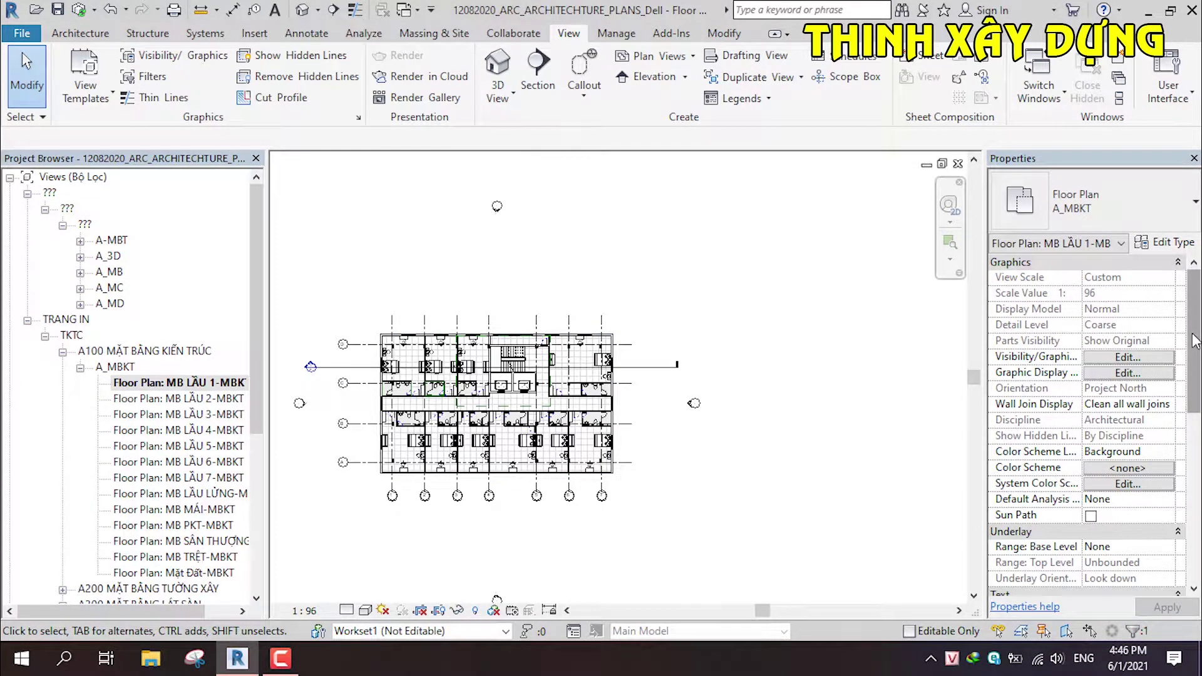
scroll(1193, 316, down, 3)
scroll(1192, 316, down, 2)
scroll(1192, 316, up, 5)
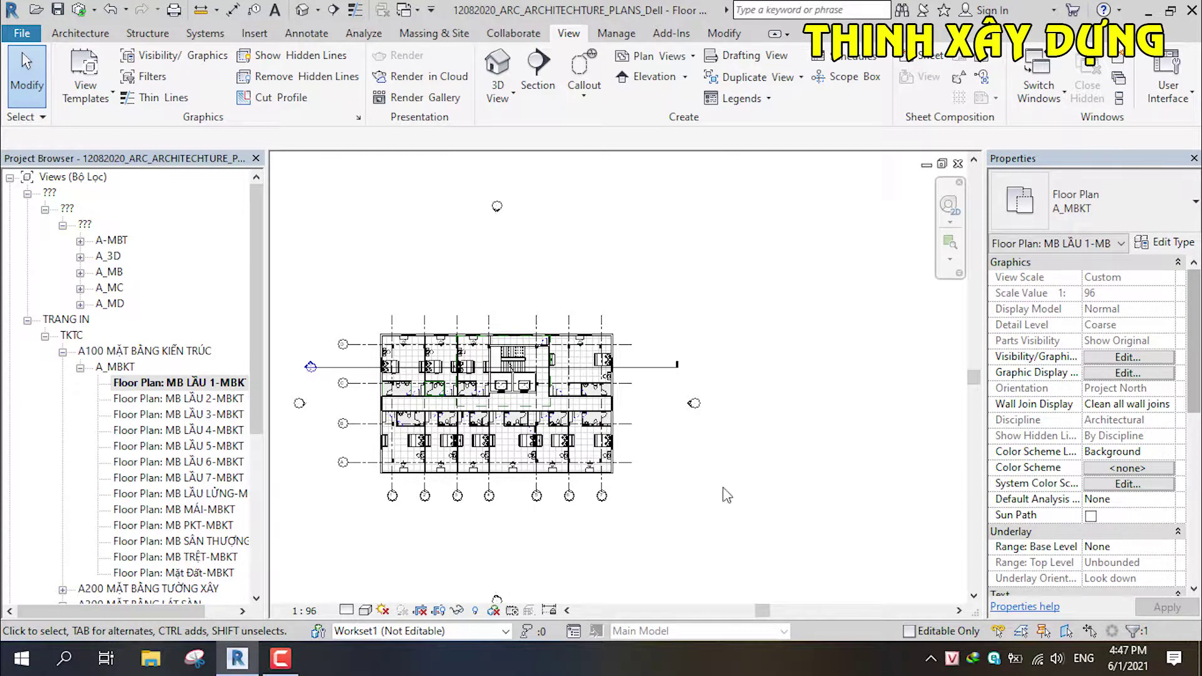
click(182, 382)
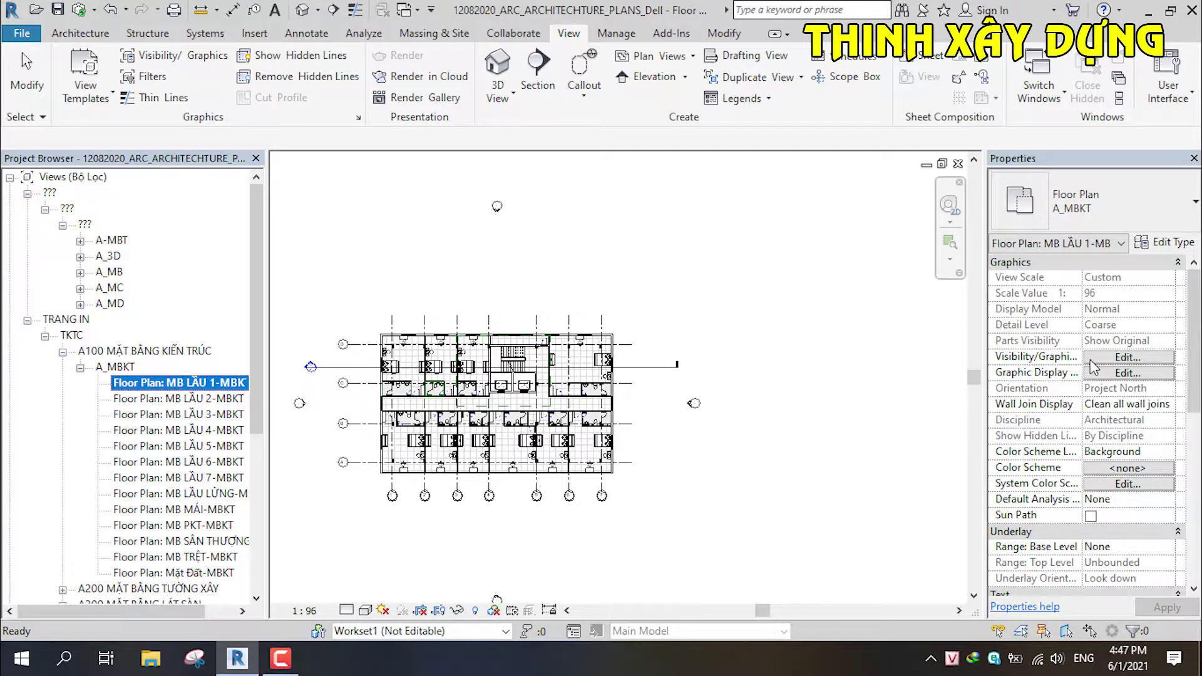
click(1127, 357)
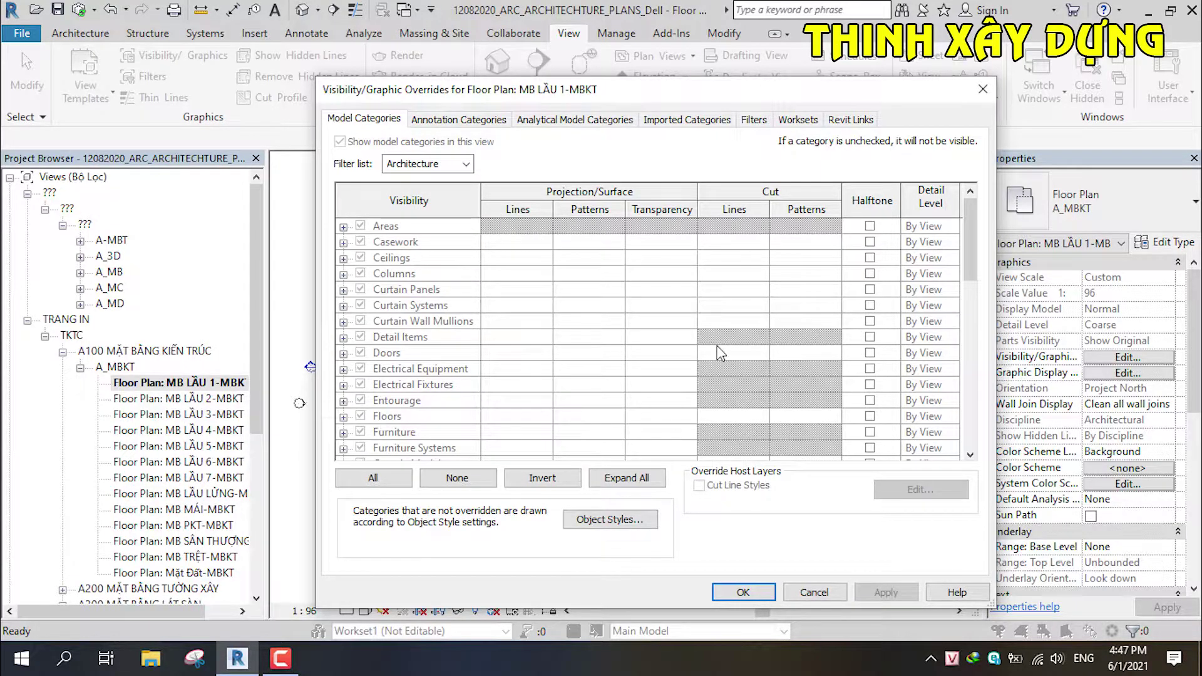
click(982, 88)
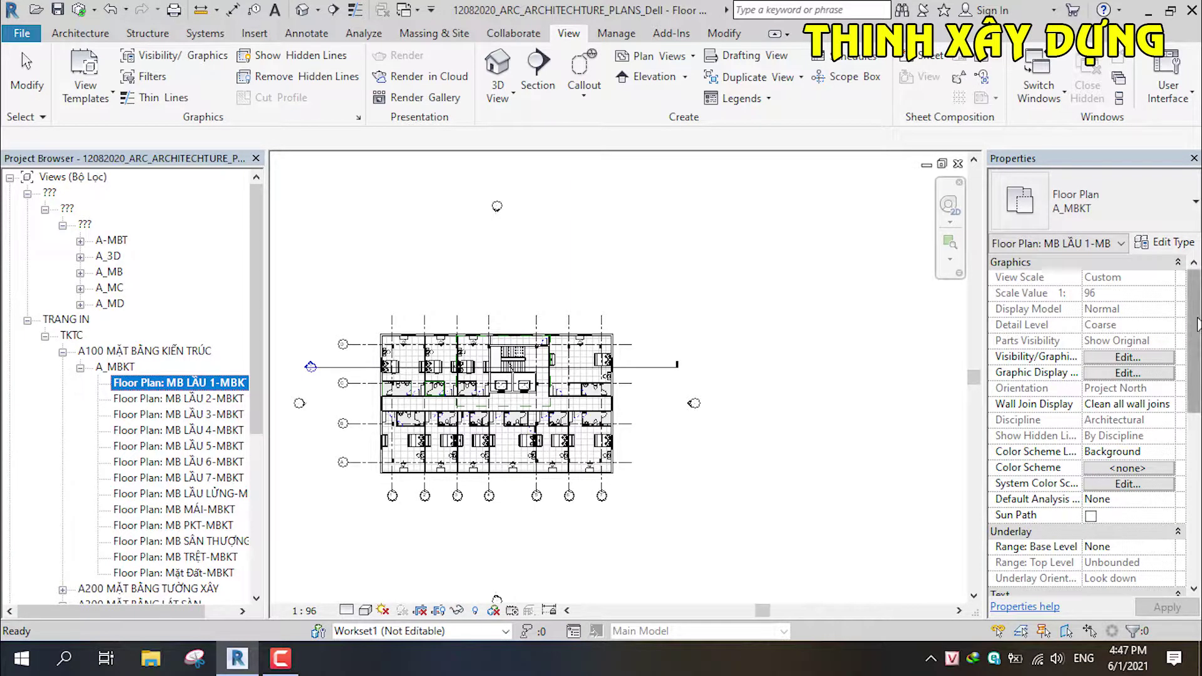
drag(1189, 346, 1189, 450)
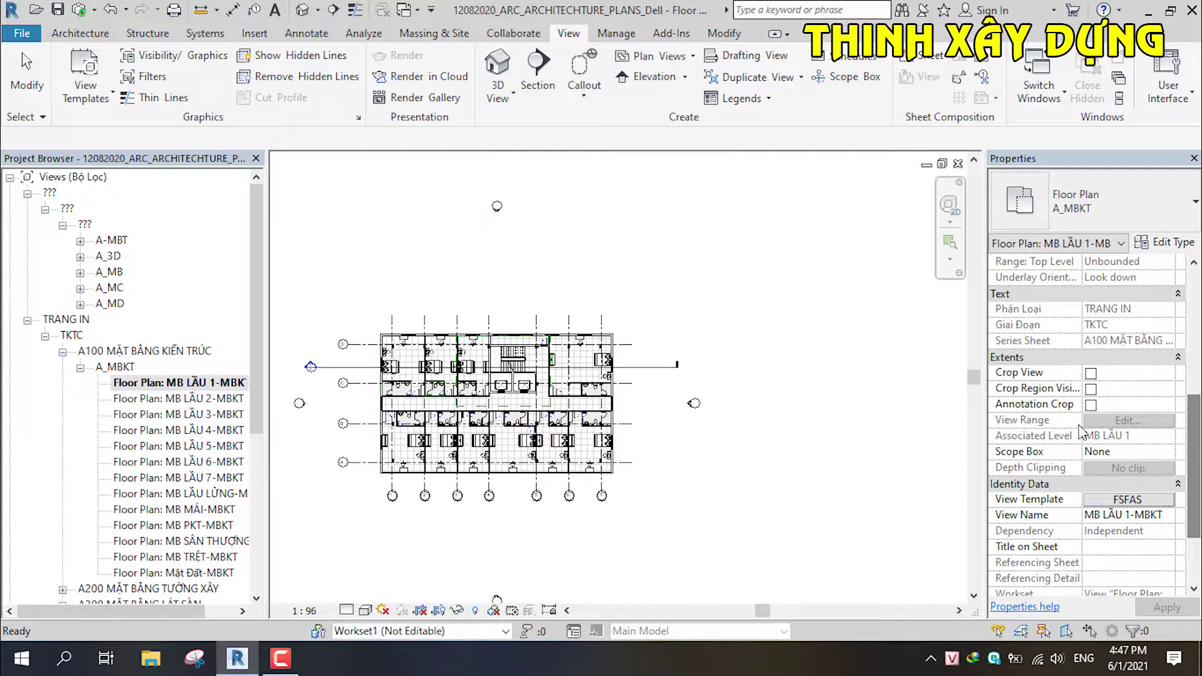
scroll(1144, 451, up, 3)
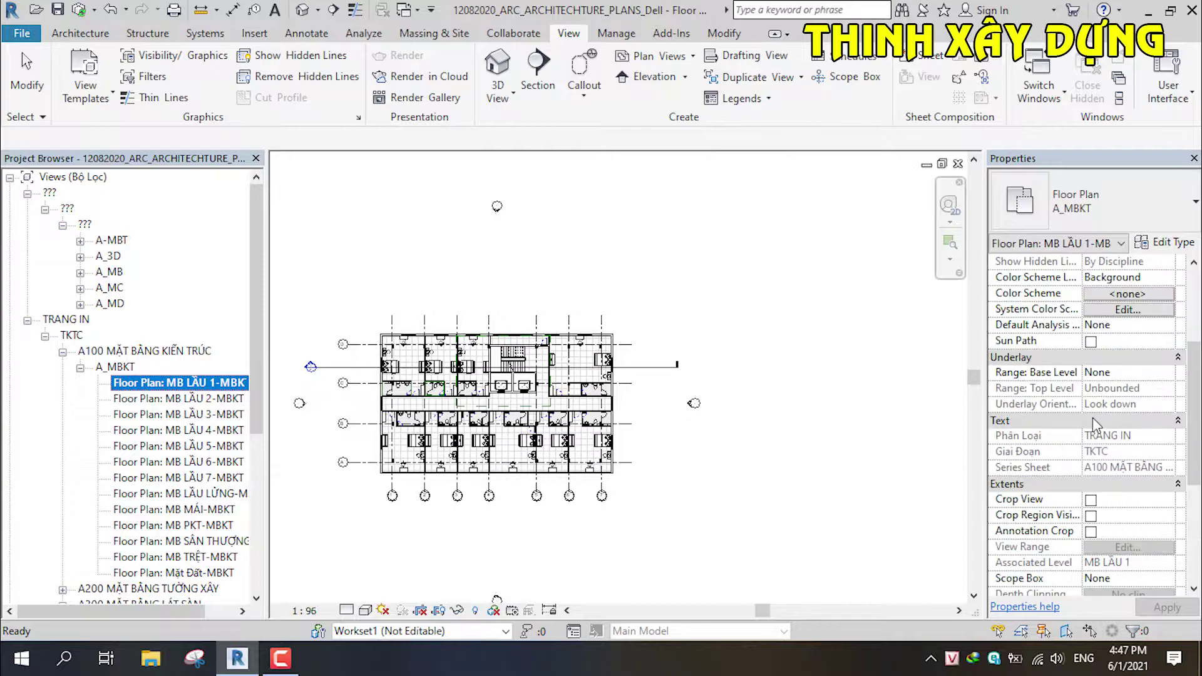
scroll(1144, 450, up, 3)
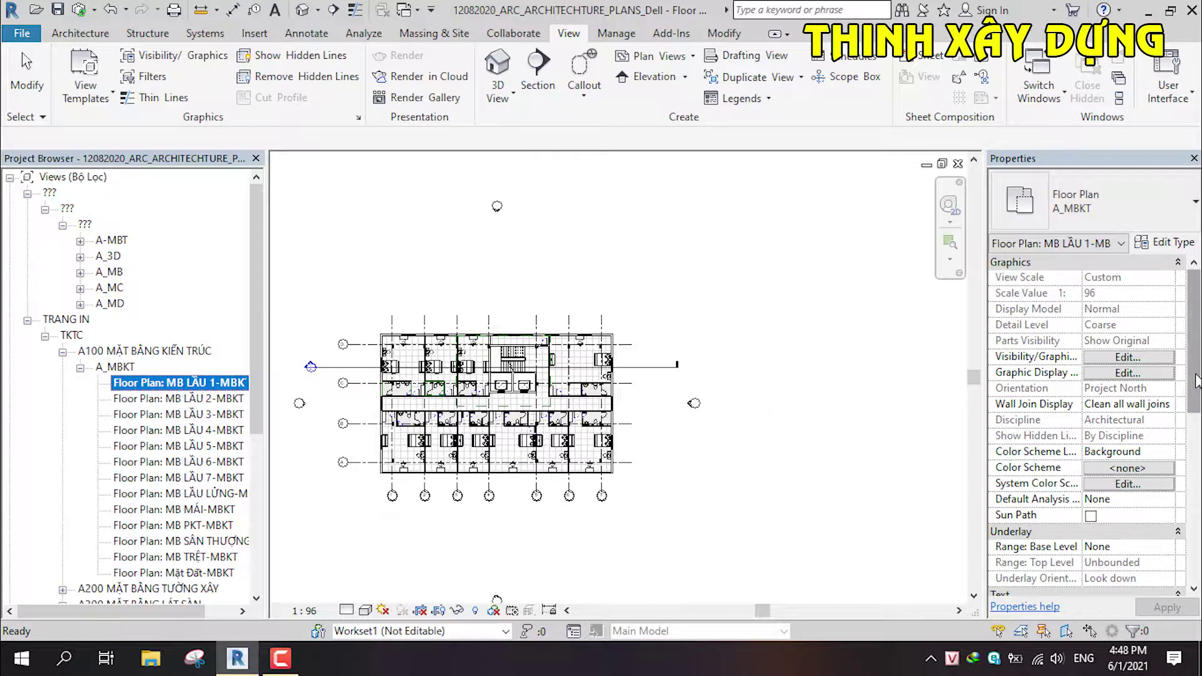
drag(1200, 374, 1198, 508)
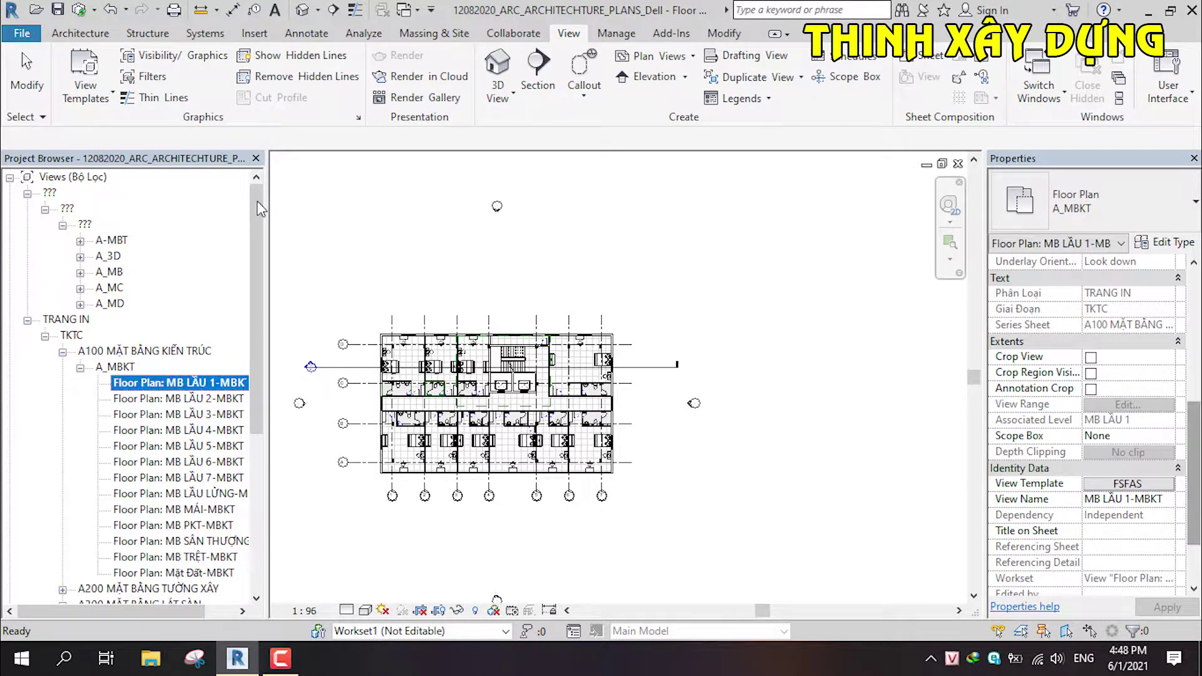
click(88, 94)
Delete the in-use FSFAS view template, leaving MB LẦU 1-MBKT with no template.
click(150, 128)
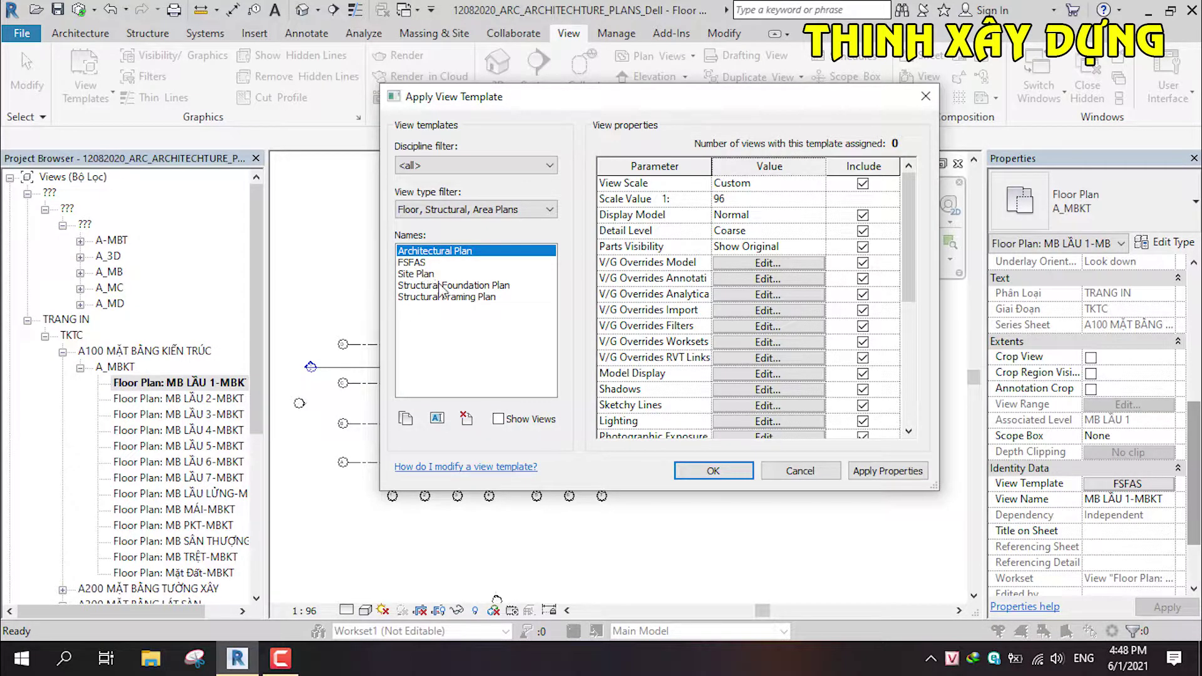
click(413, 262)
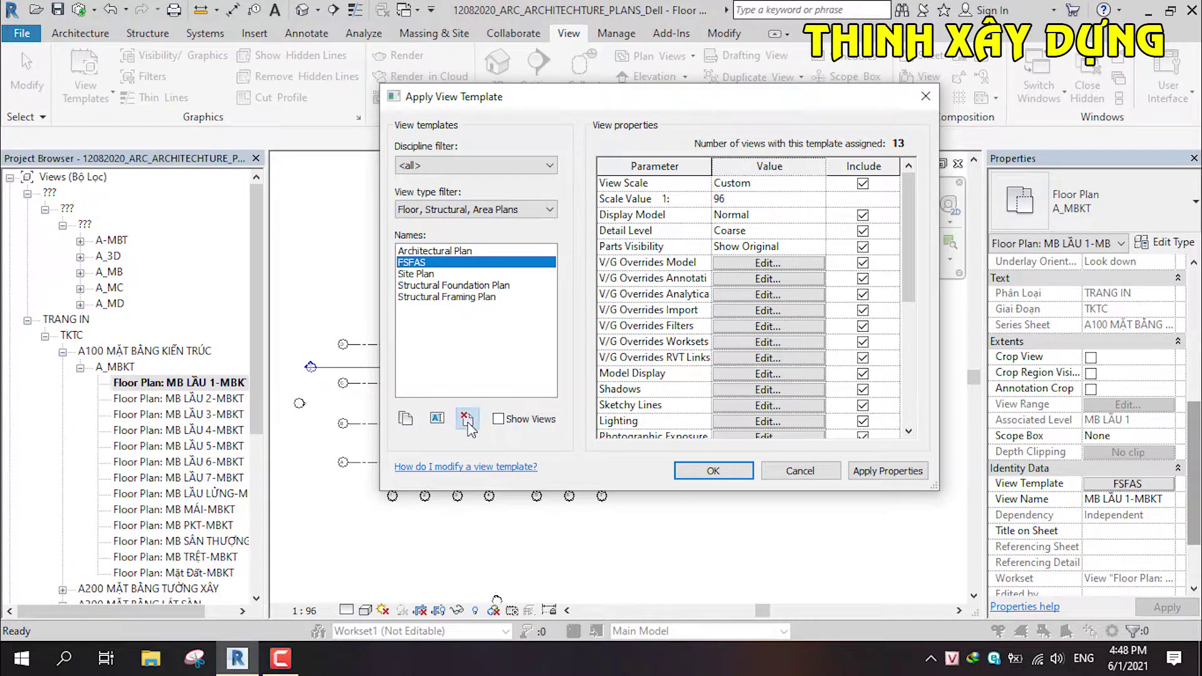
click(466, 419)
click(455, 356)
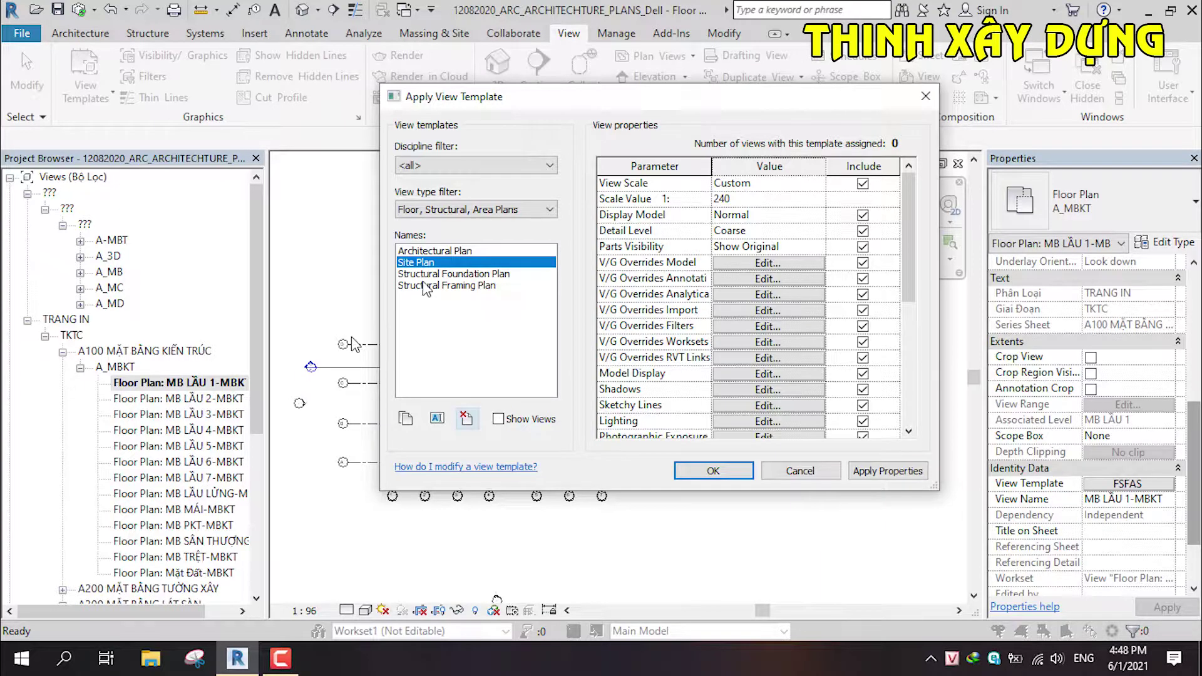
click(782, 476)
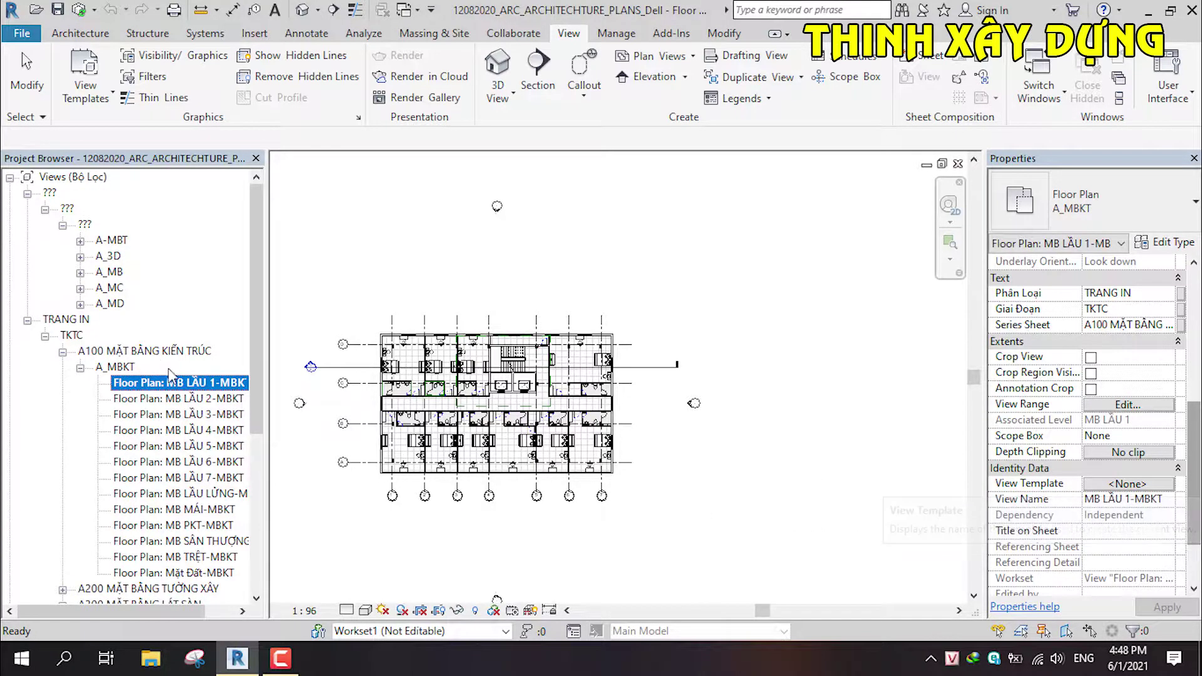
click(1113, 485)
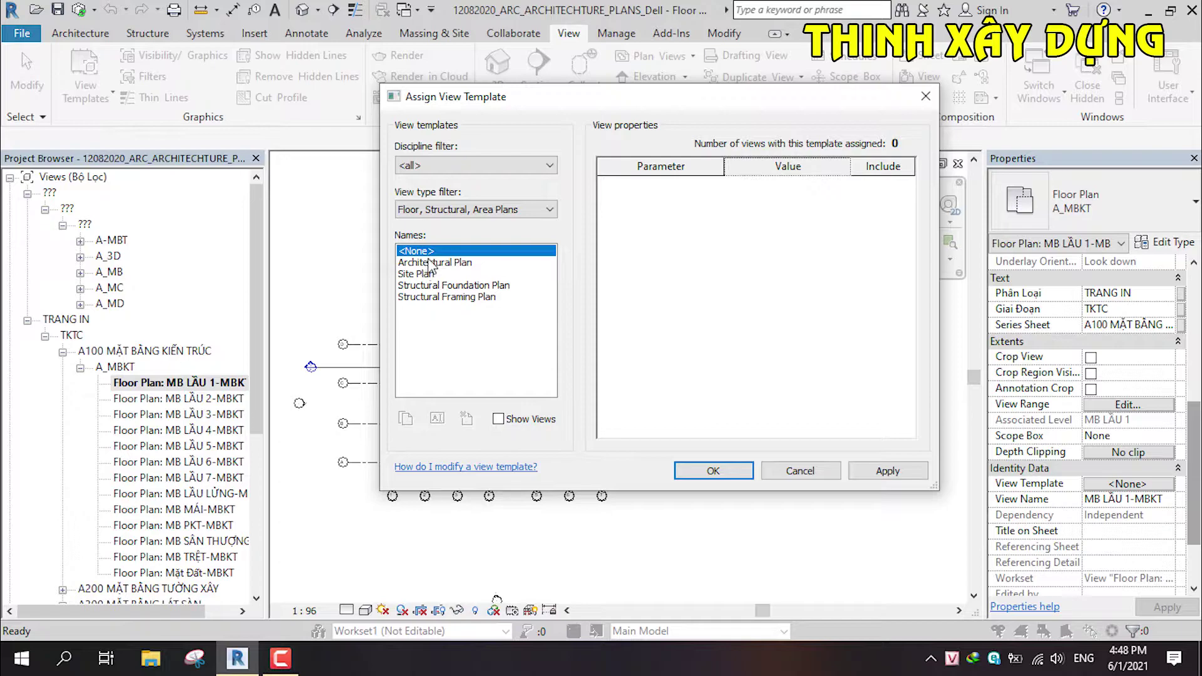
click(442, 211)
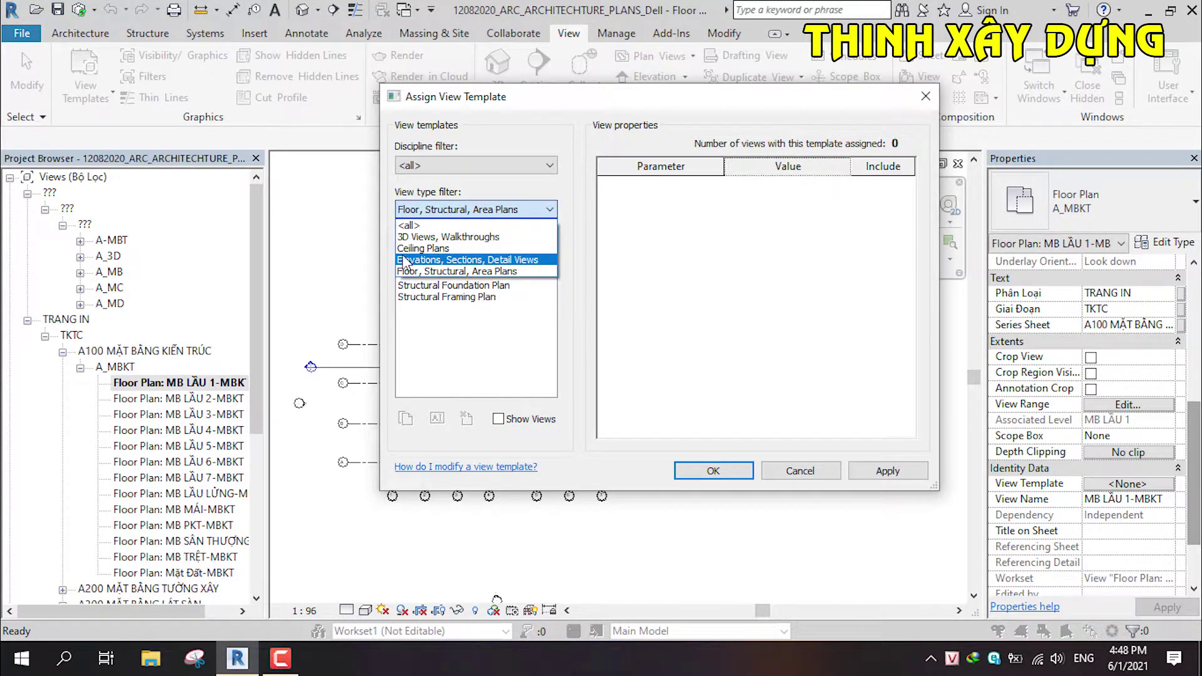
click(509, 285)
click(440, 212)
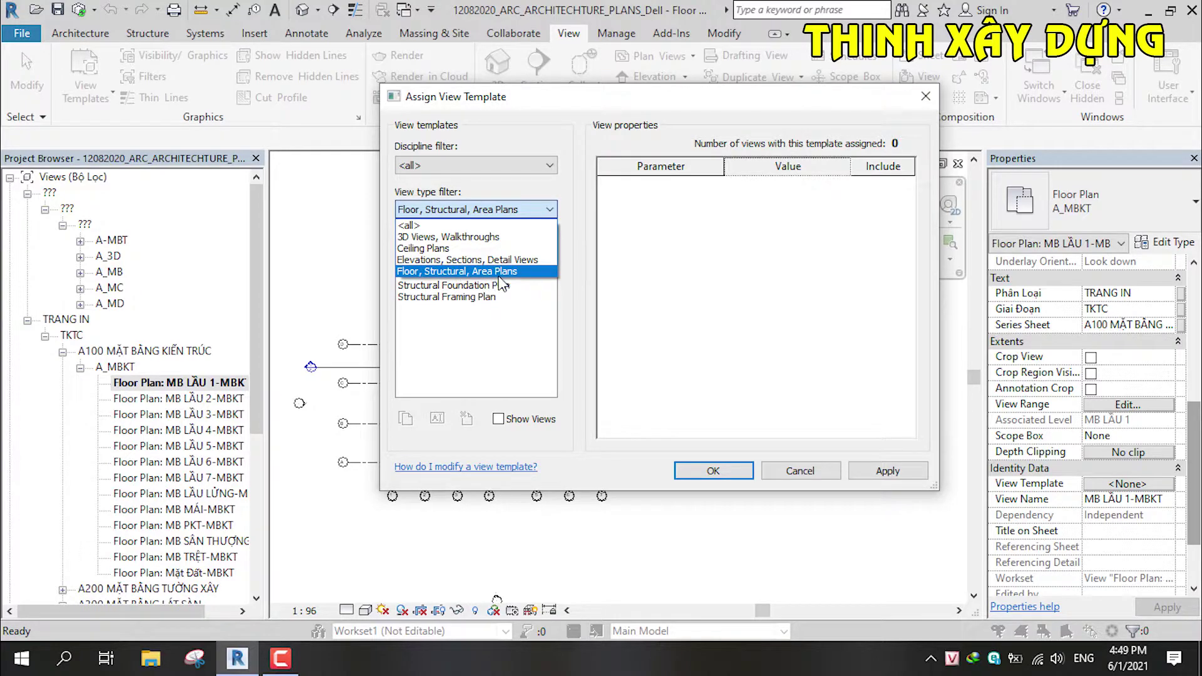
click(474, 332)
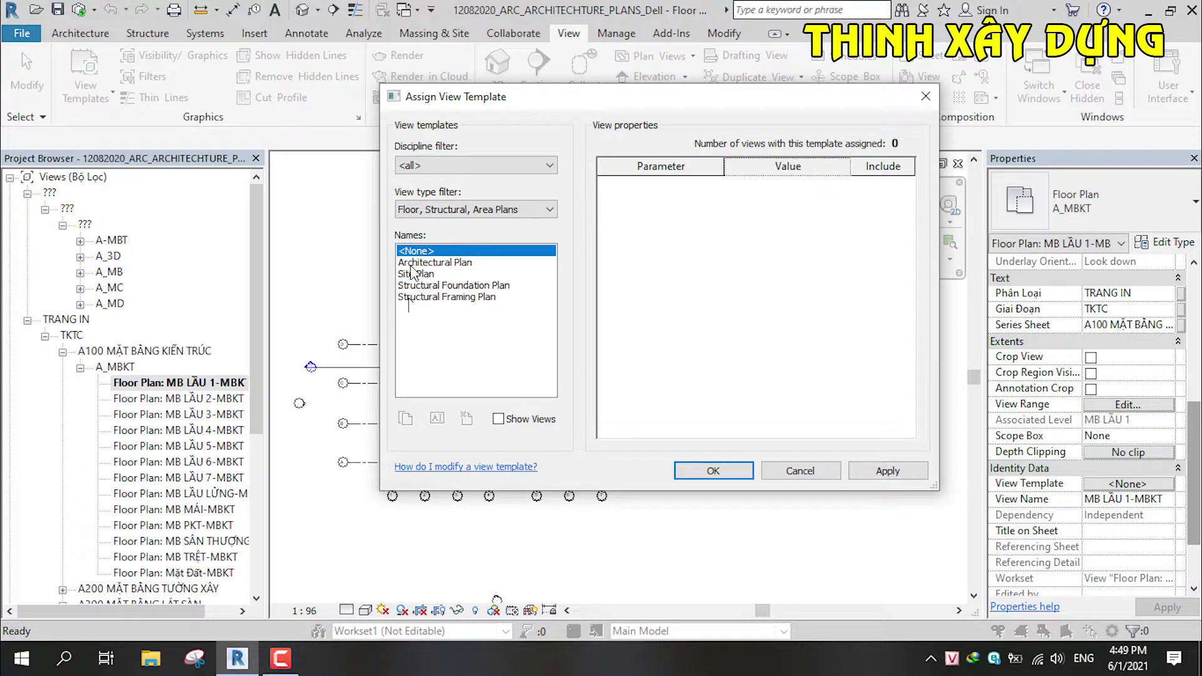
click(414, 263)
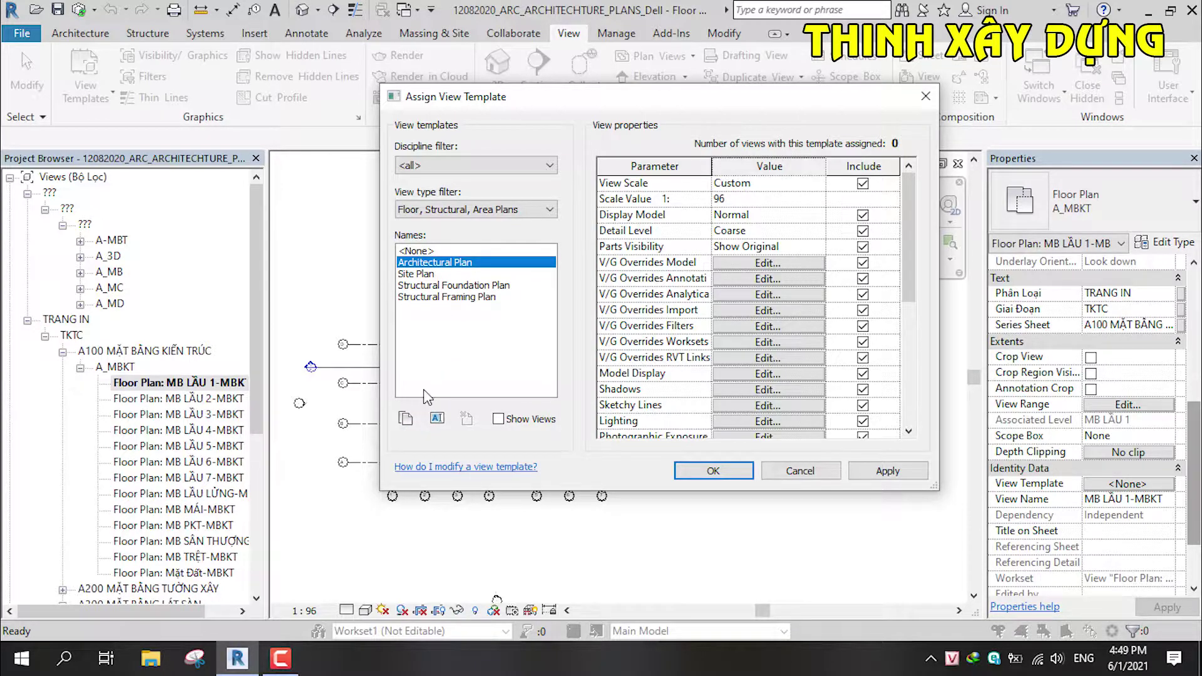
click(814, 471)
right_click(244, 382)
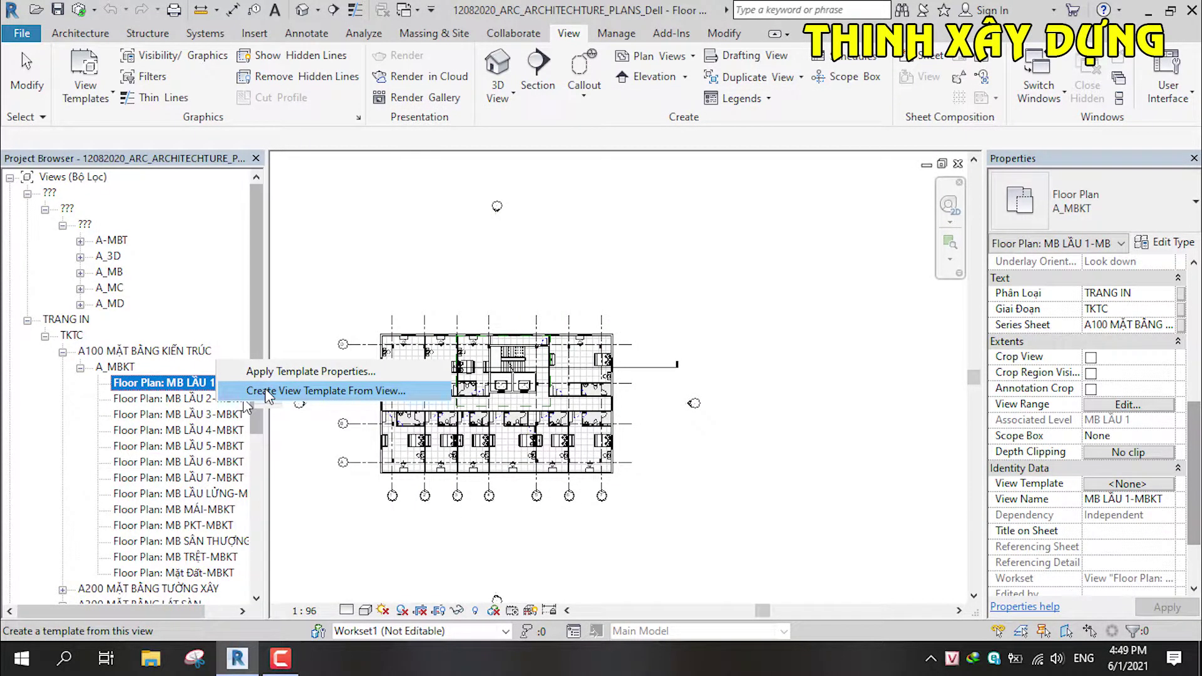
click(295, 391)
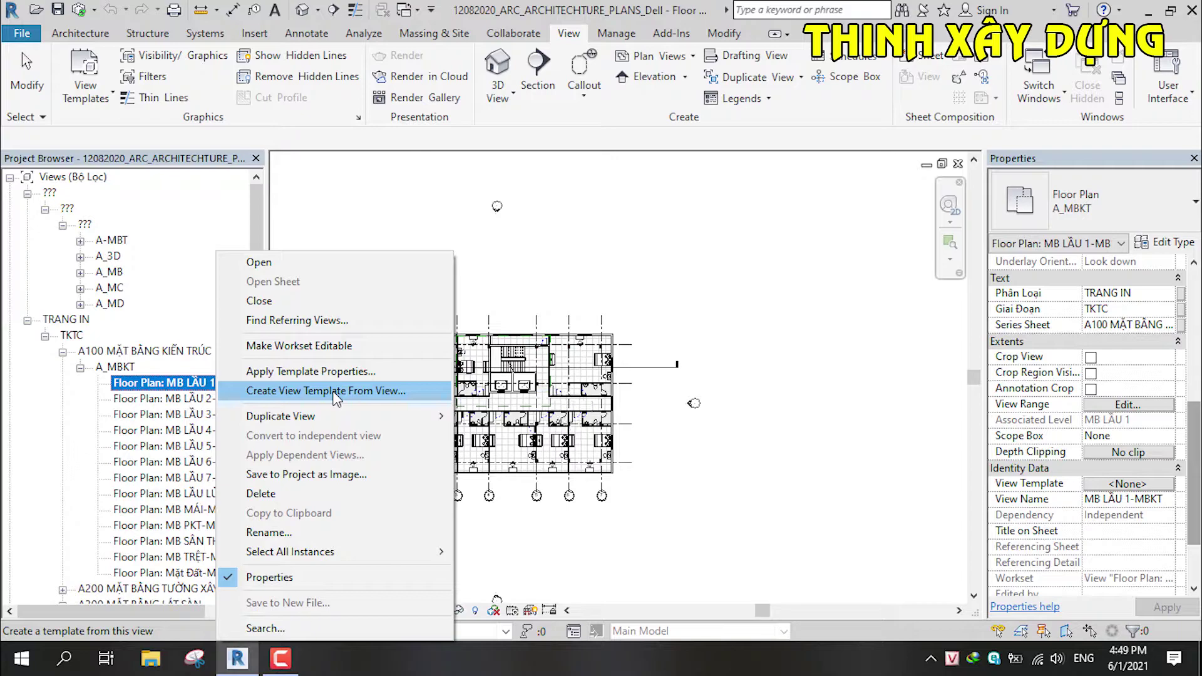
click(337, 392)
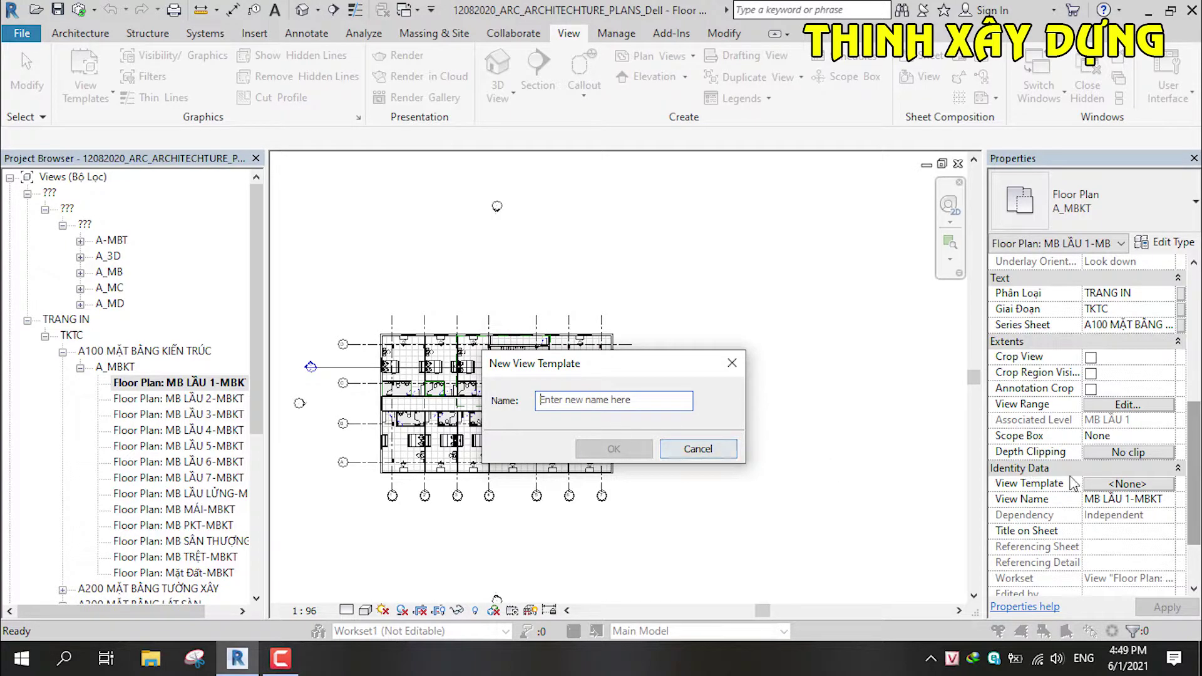
click(704, 449)
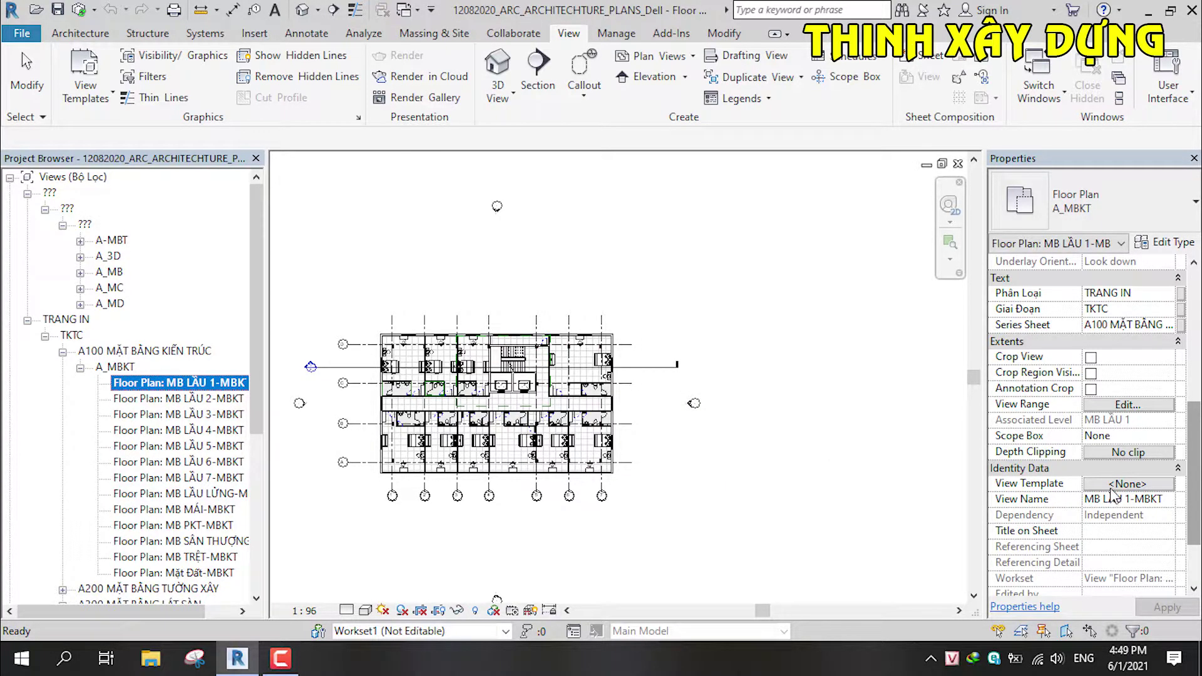
click(1112, 488)
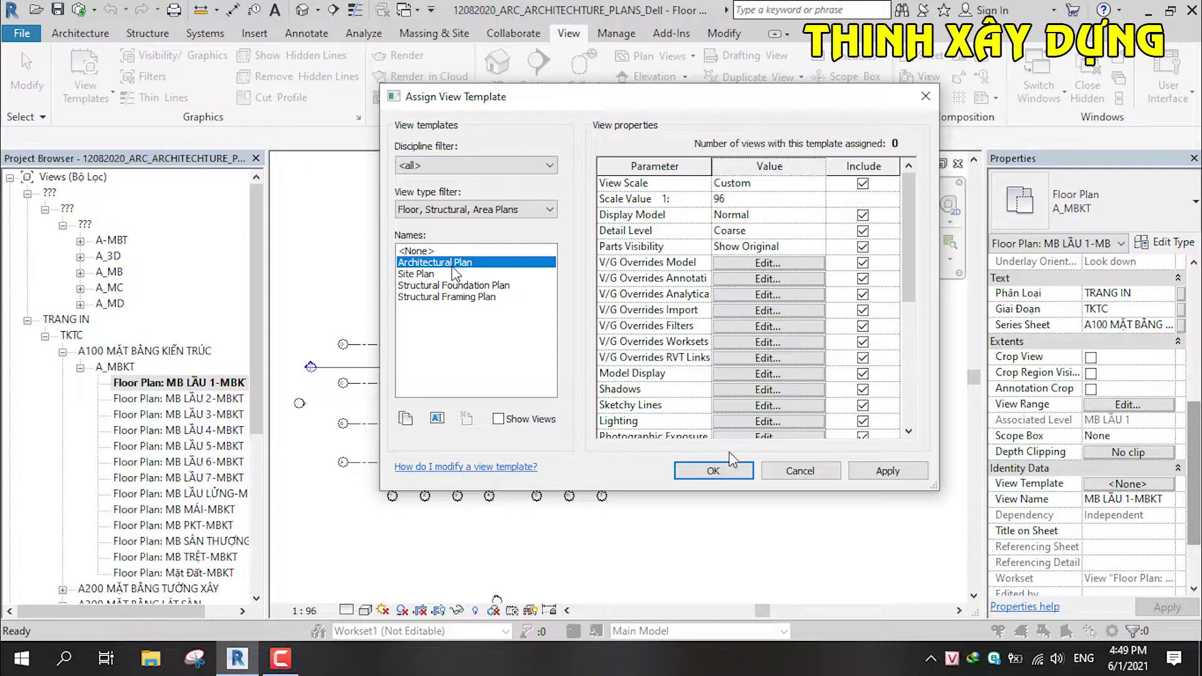
click(800, 472)
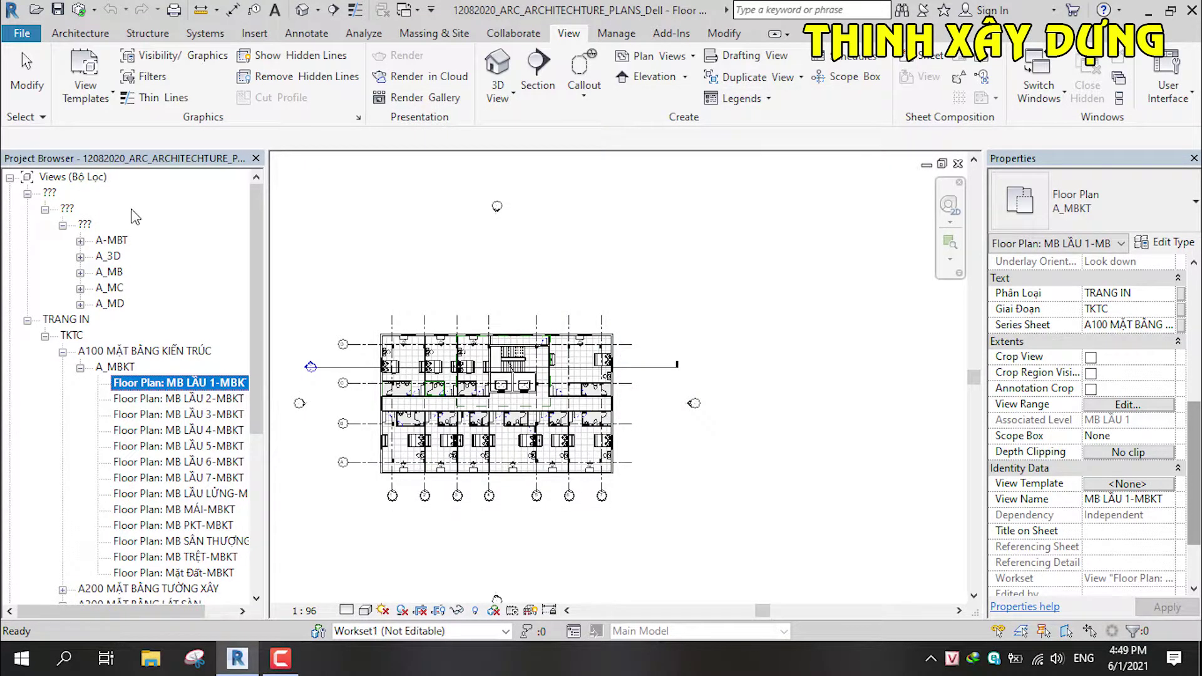
right_click(191, 383)
click(251, 391)
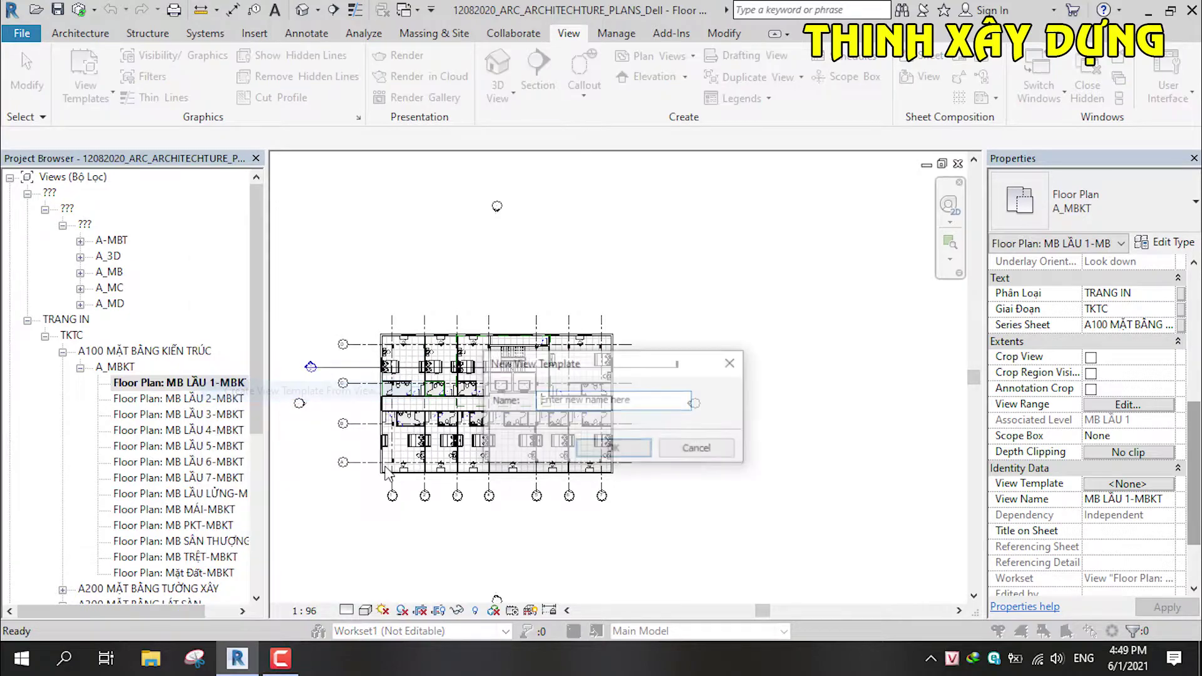
click(693, 449)
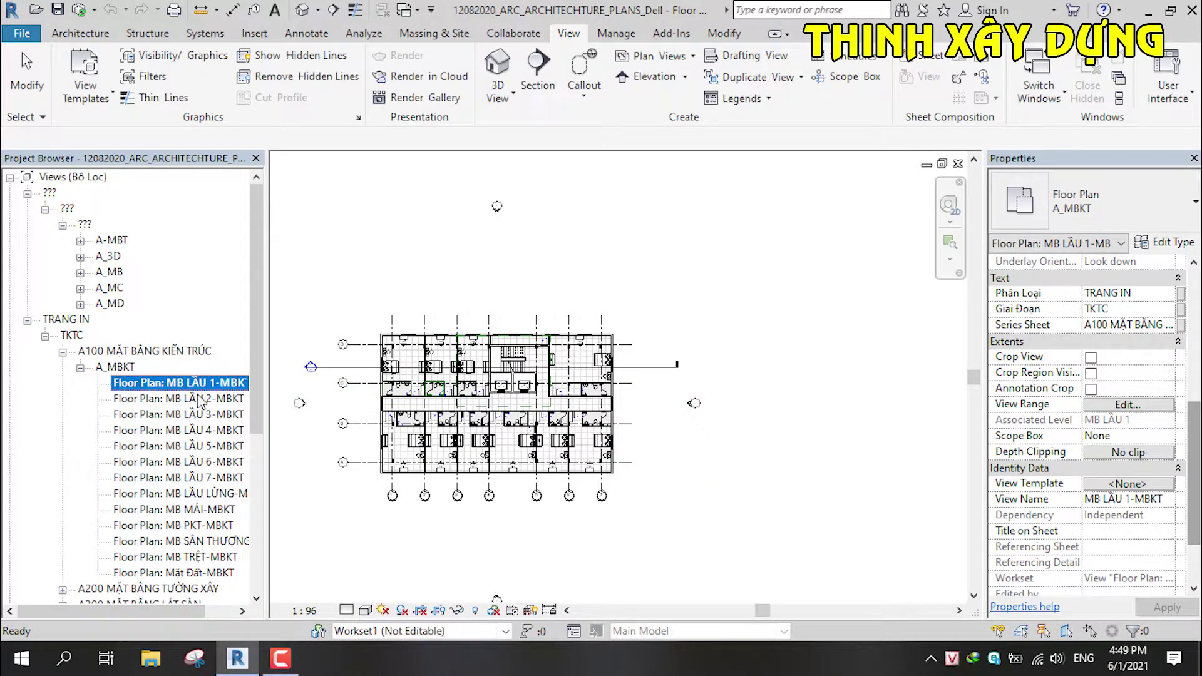
right_click(199, 383)
key(Escape)
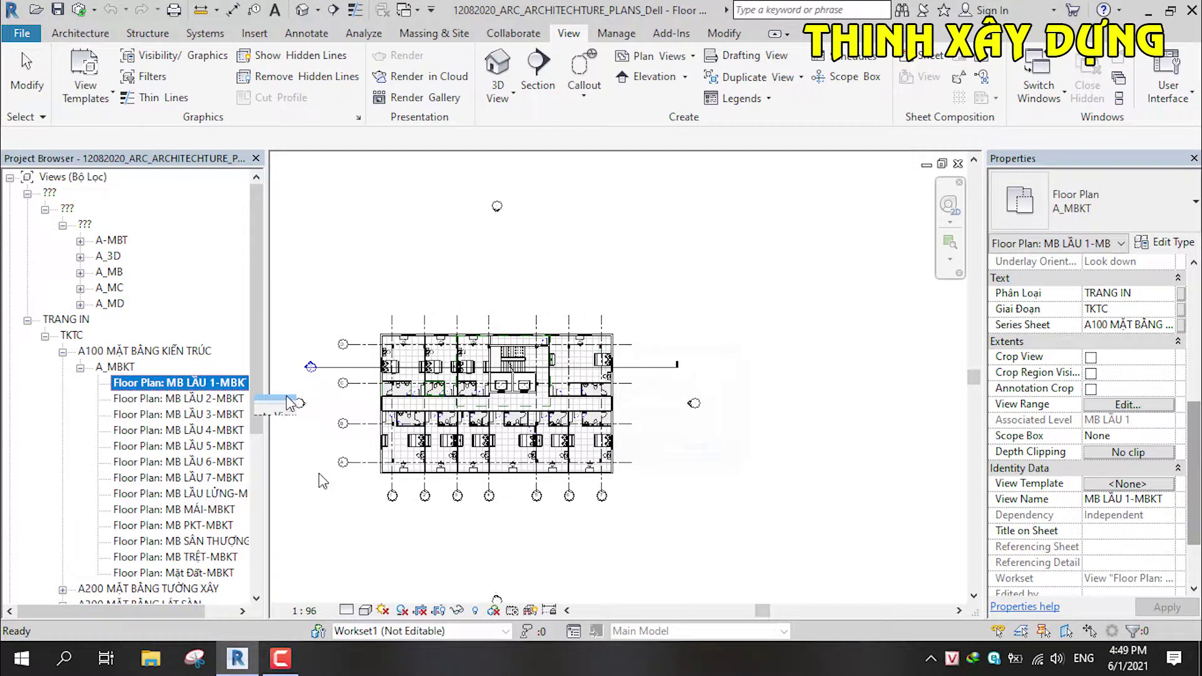
right_click(199, 384)
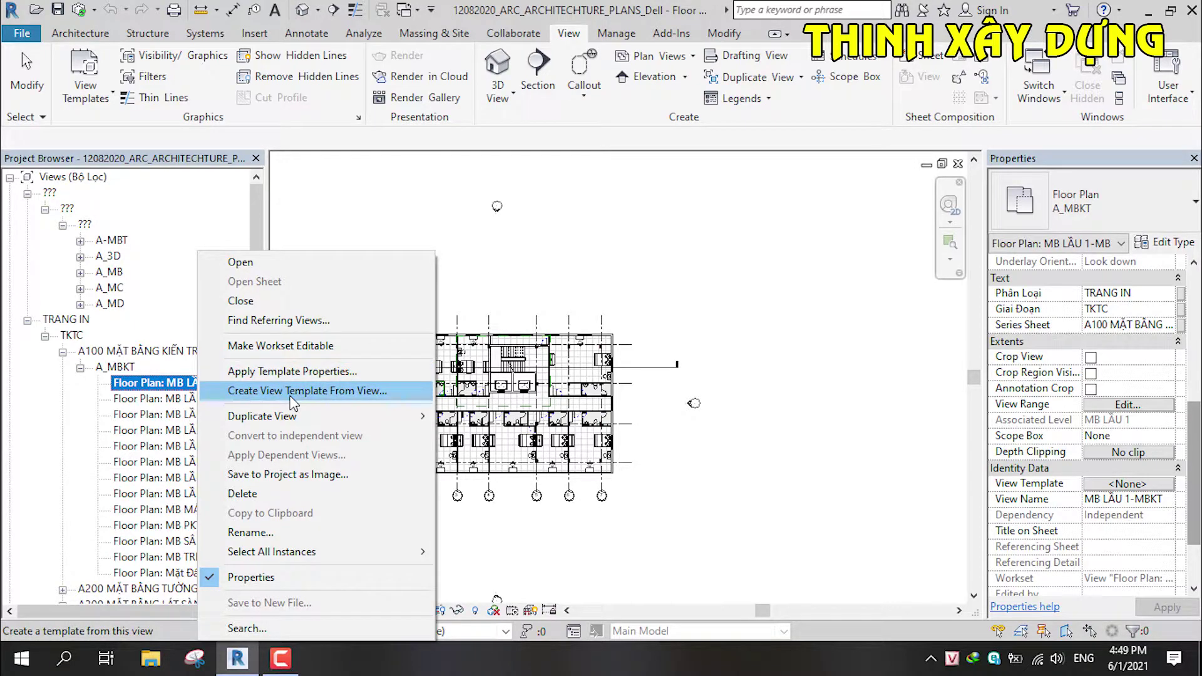
click(1129, 484)
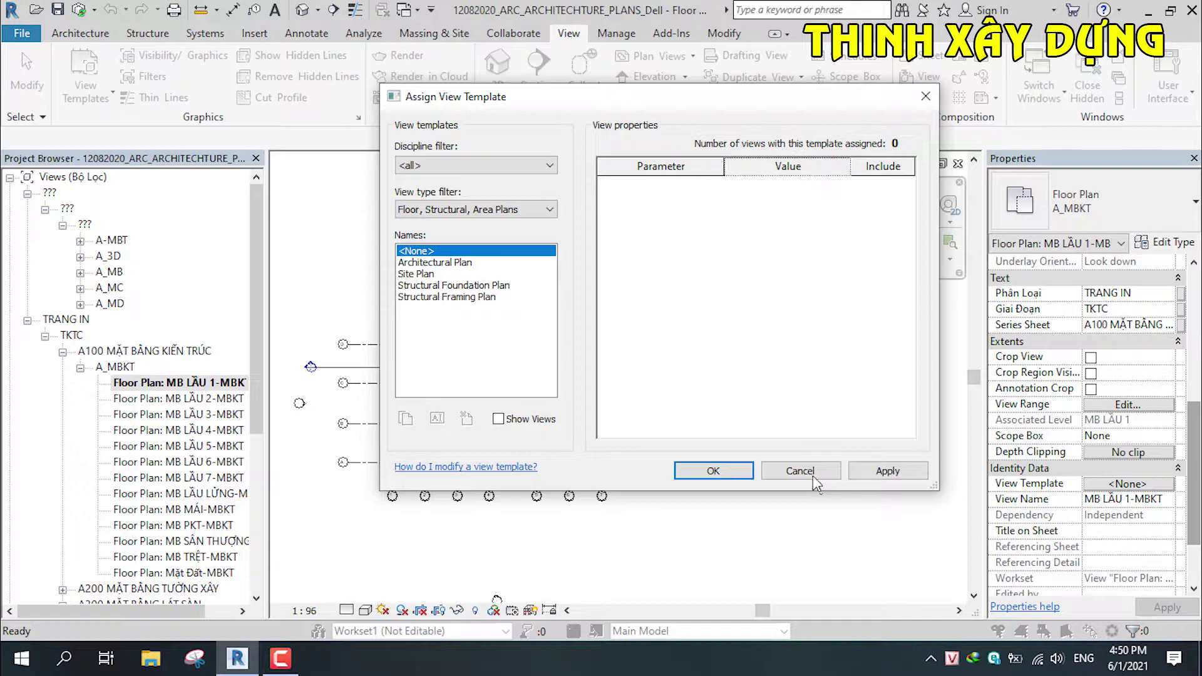
click(779, 477)
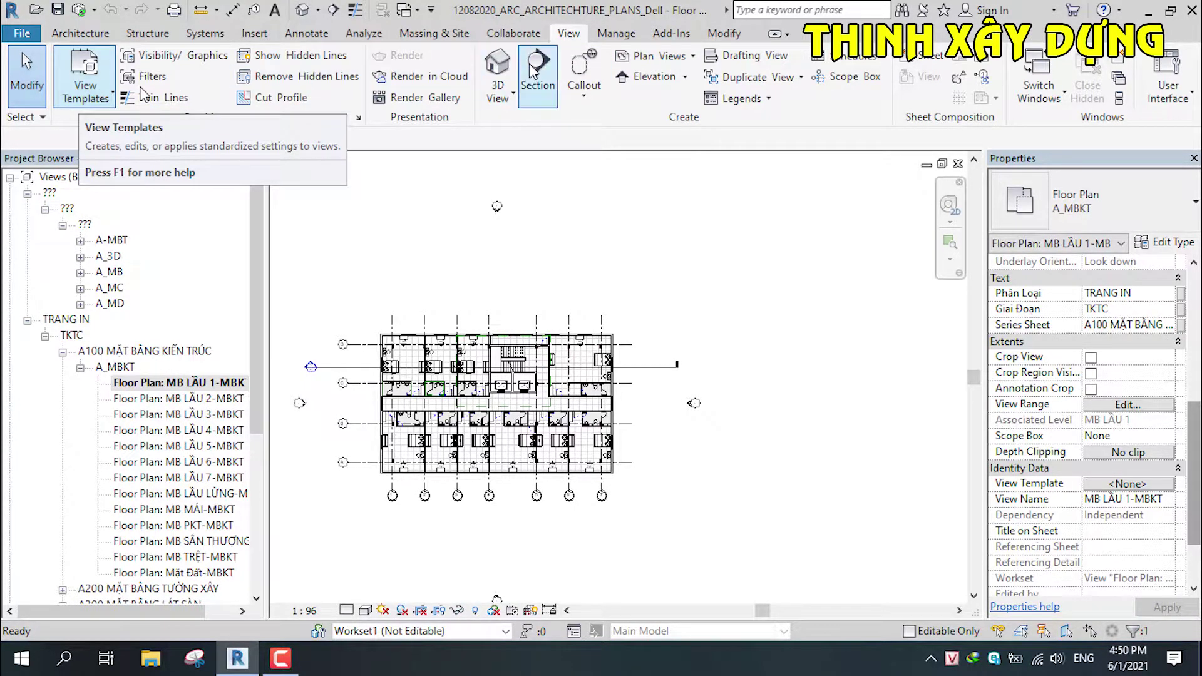
Preview the Structural Framing Plan template in MB LẦU 1-MBKT's template assignment.
click(77, 92)
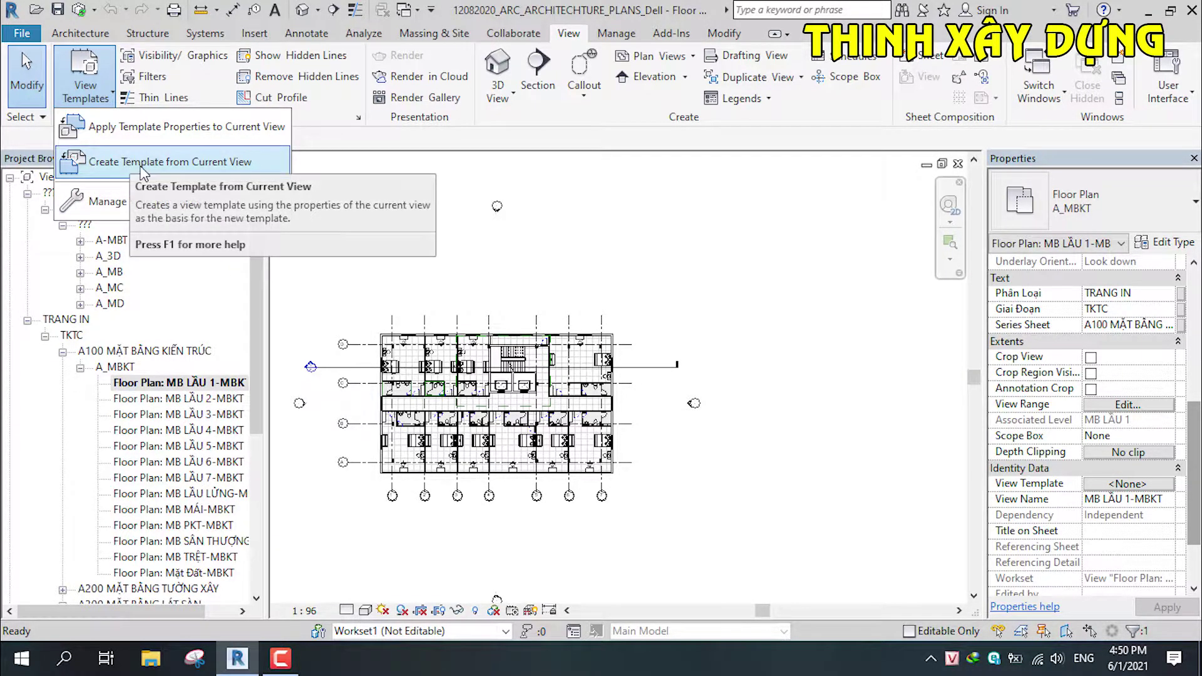
click(404, 249)
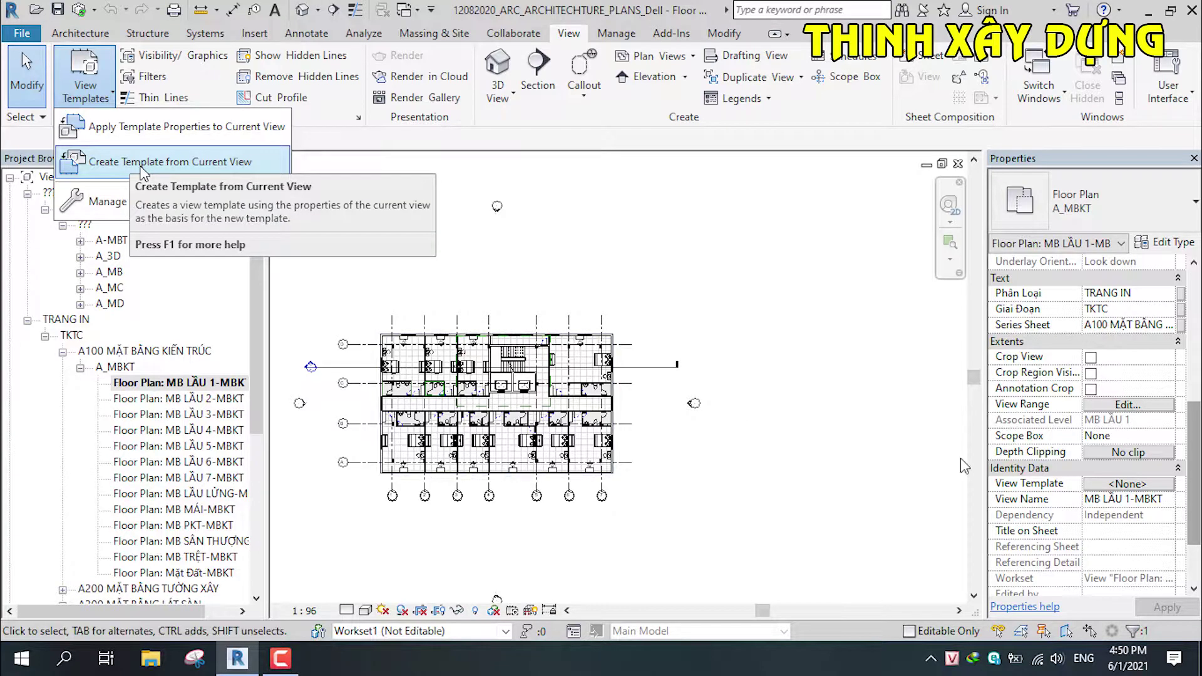
click(1125, 486)
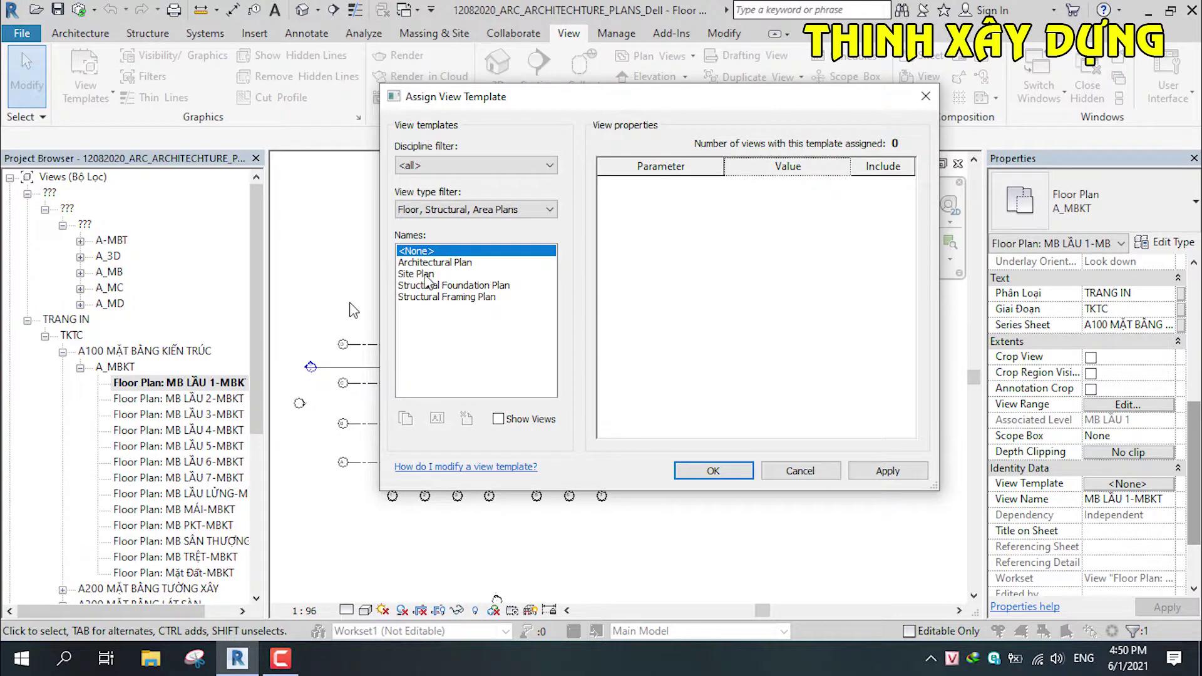
click(448, 298)
Keep <None> as the plan's template and start Apply Template Properties to Current View.
click(422, 253)
click(802, 471)
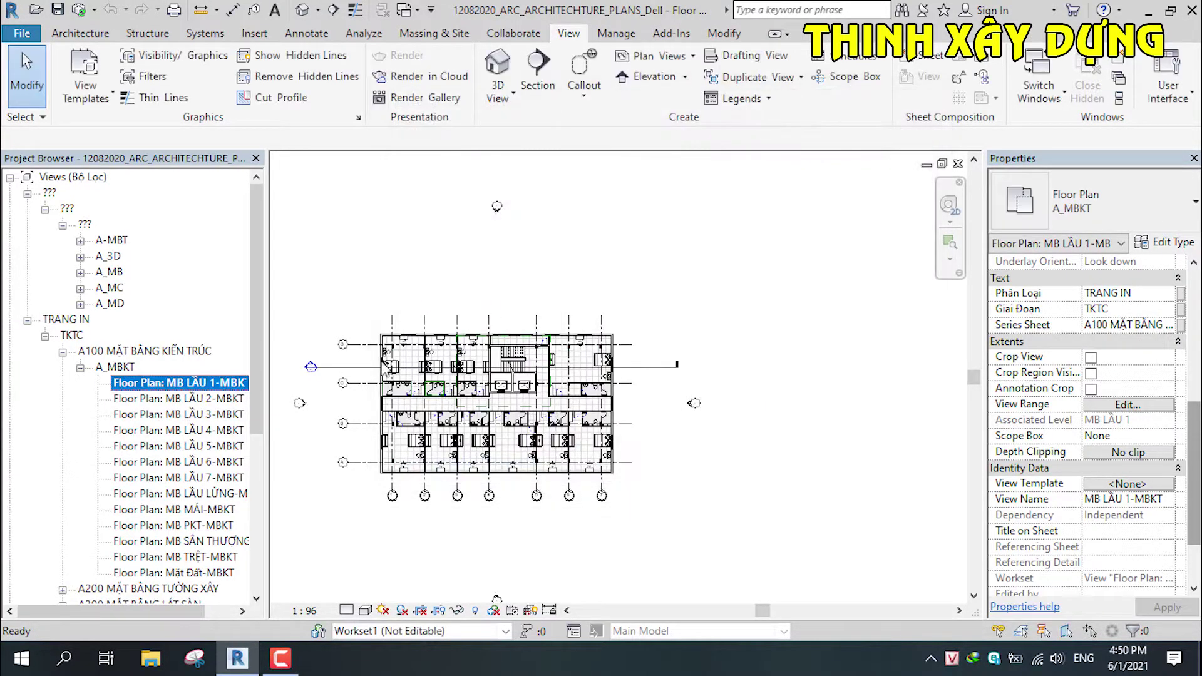
click(90, 84)
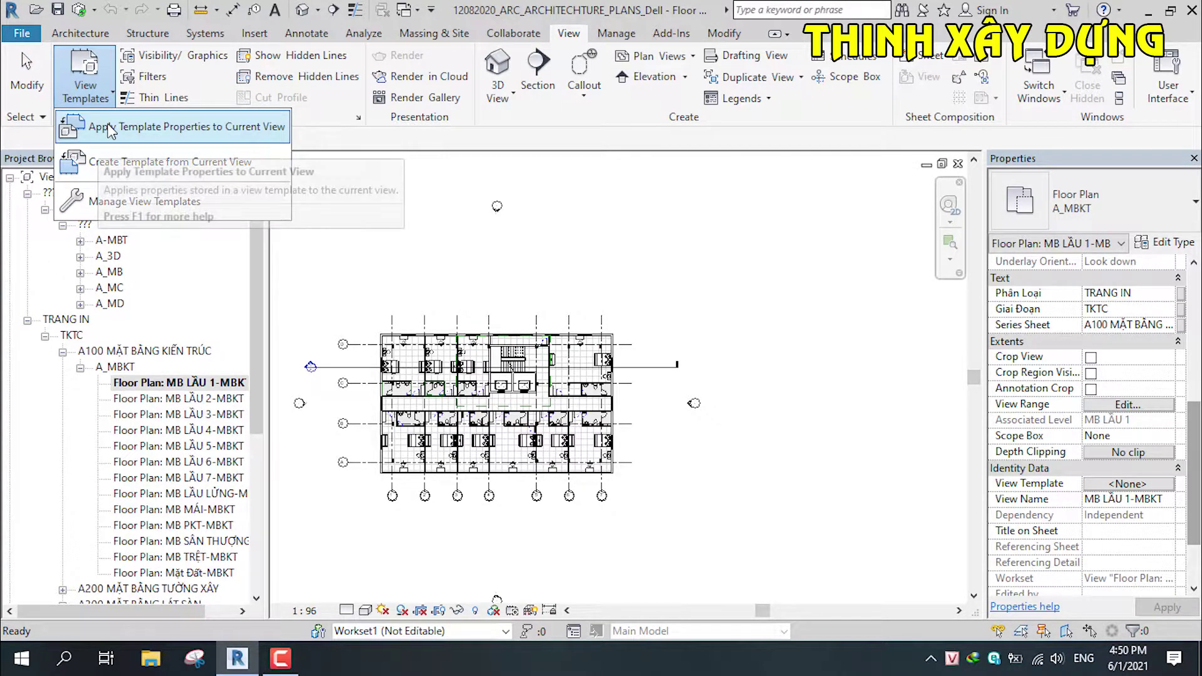
click(180, 130)
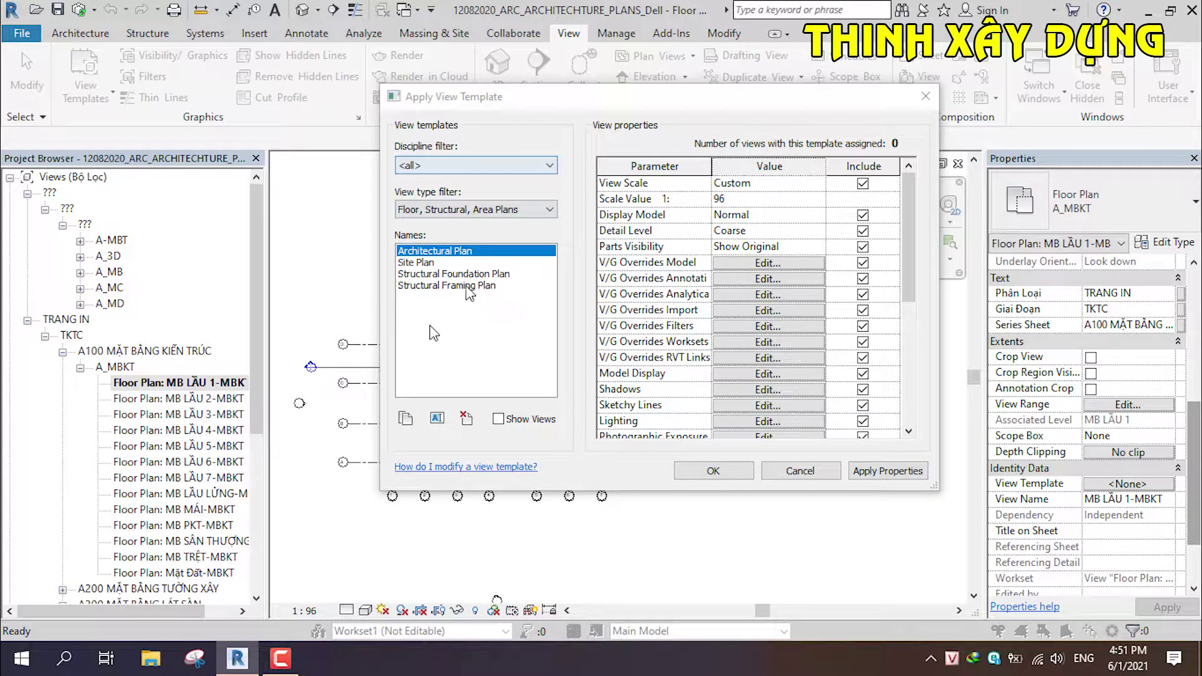
click(449, 166)
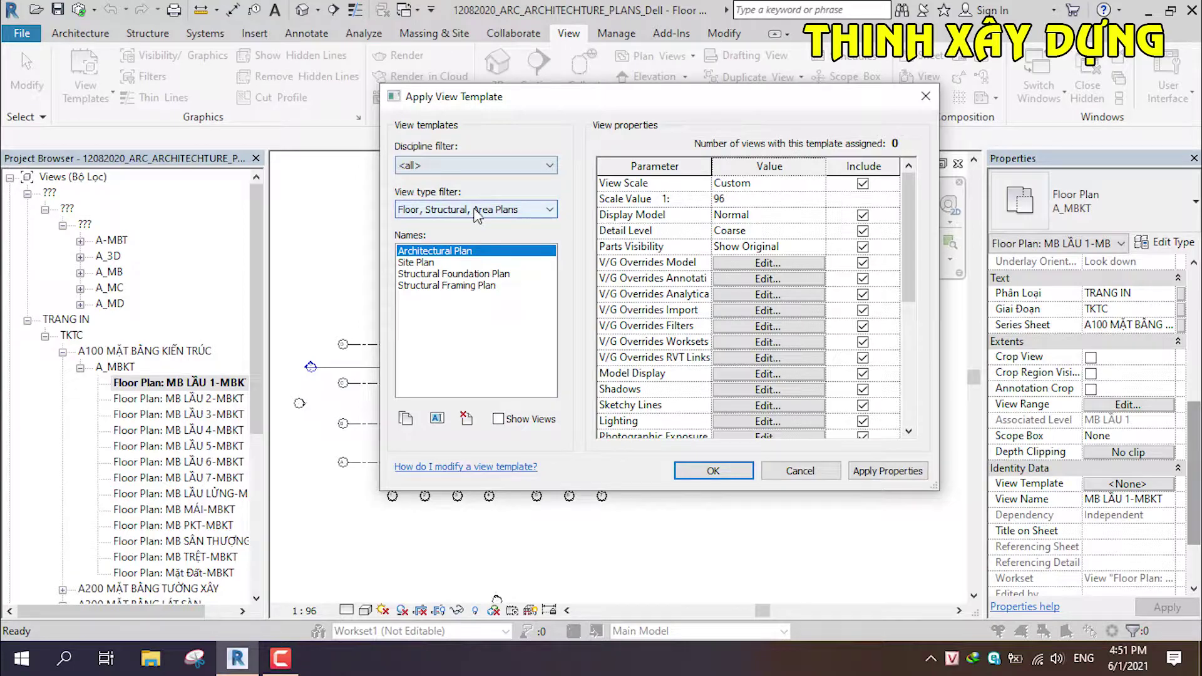
click(474, 210)
click(441, 271)
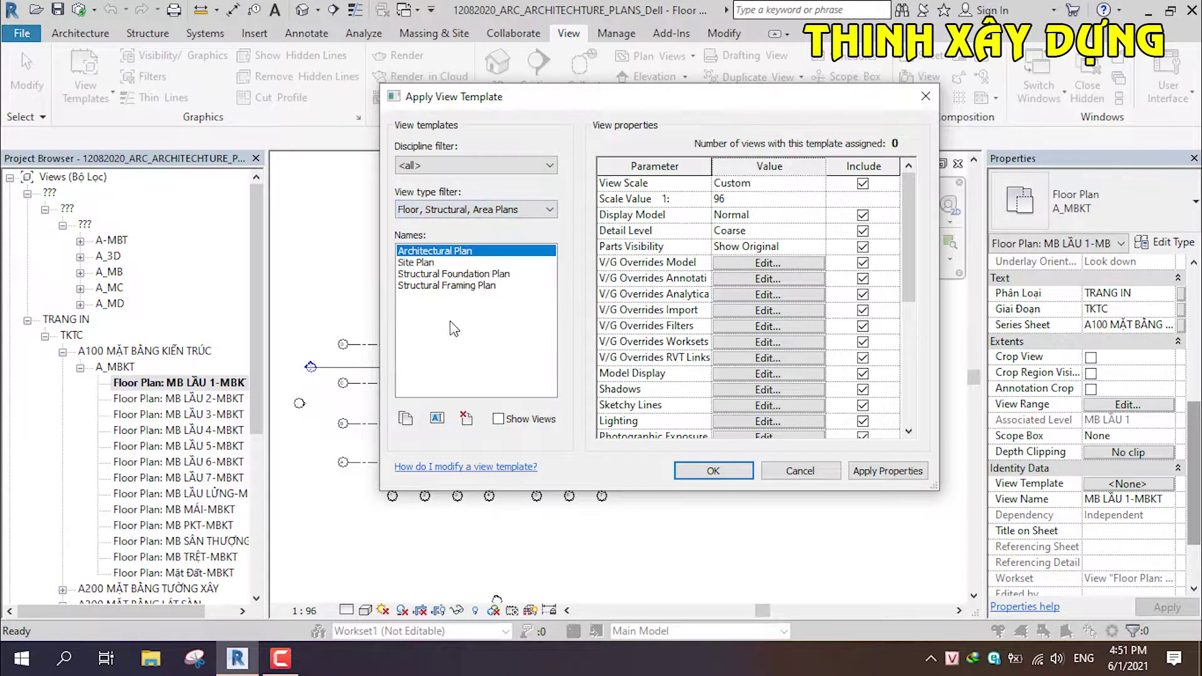
click(423, 271)
click(426, 251)
Cancel the template dialog and open Transfer Project Standards from the Manage tab.
click(831, 475)
click(605, 39)
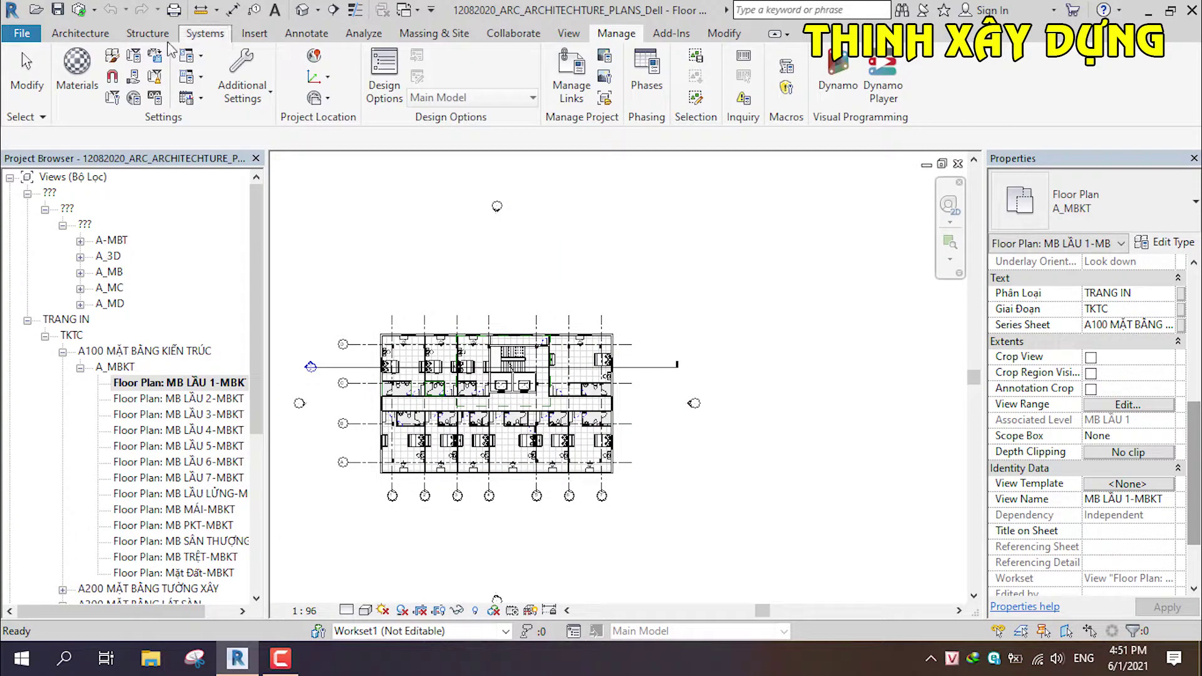
scroll(605, 38, up, 1)
click(606, 39)
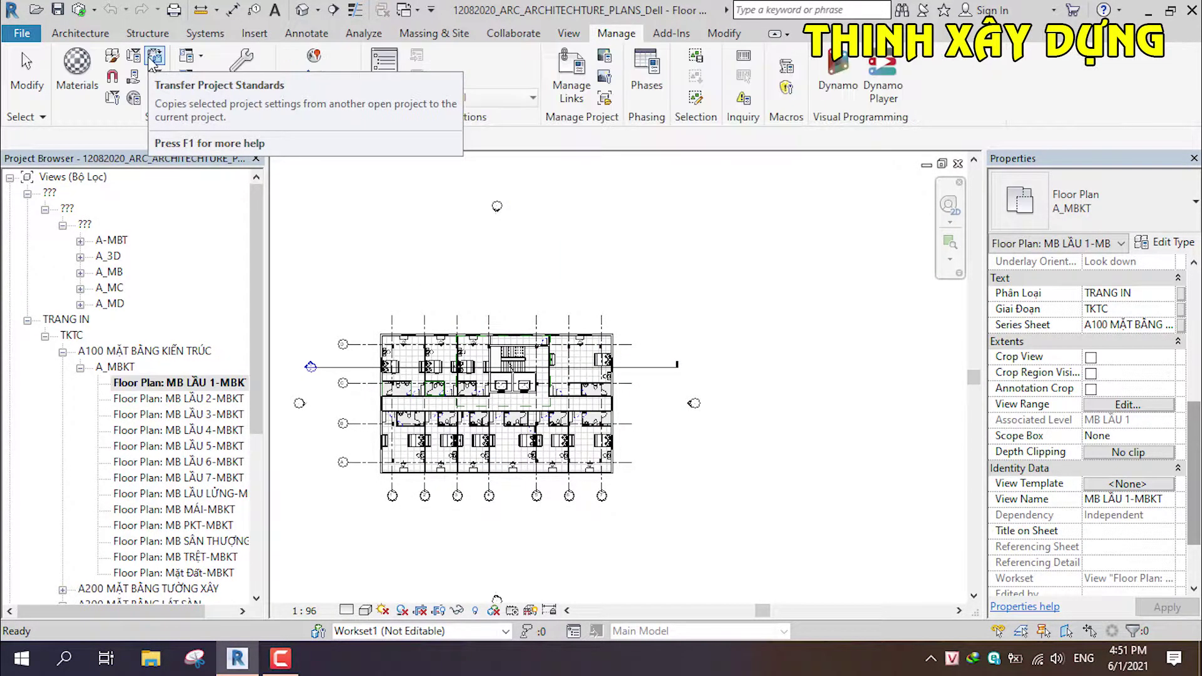
click(154, 55)
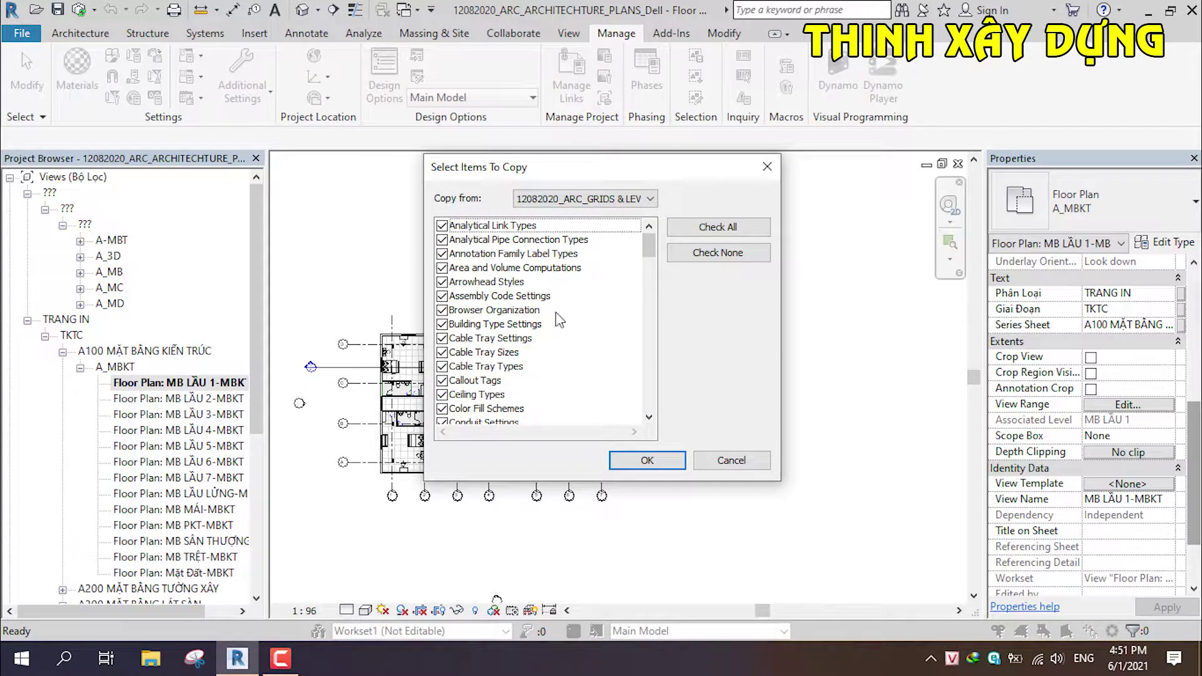
Check only View Templates in the transfer list, keeping the plan's template as <None>.
scroll(560, 319, down, 2)
scroll(535, 362, down, 6)
scroll(535, 363, down, 4)
scroll(535, 363, down, 3)
scroll(535, 363, down, 3)
click(718, 253)
scroll(480, 401, down, 3)
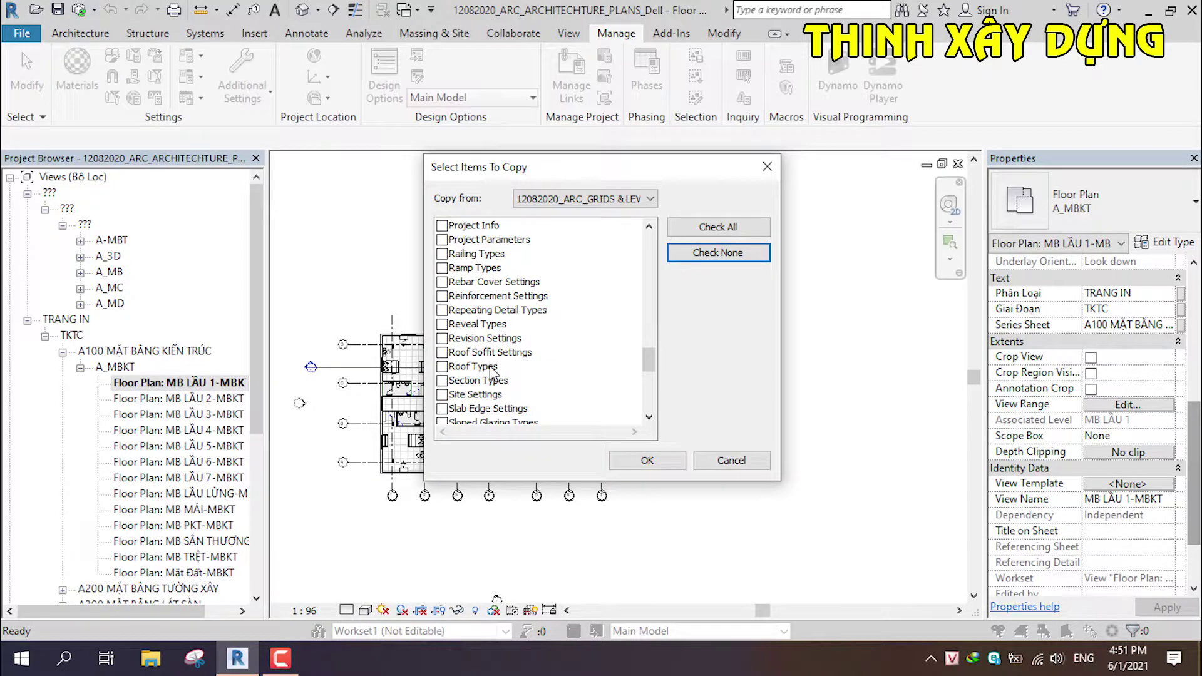
scroll(480, 401, down, 4)
click(443, 396)
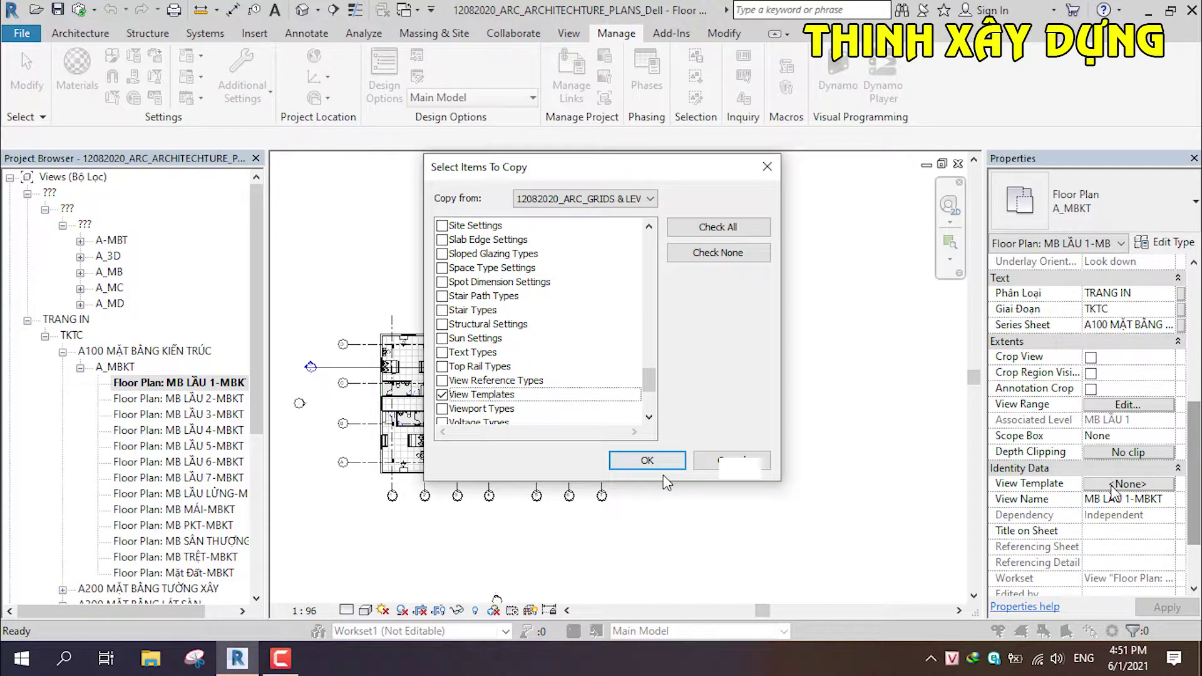
click(1111, 484)
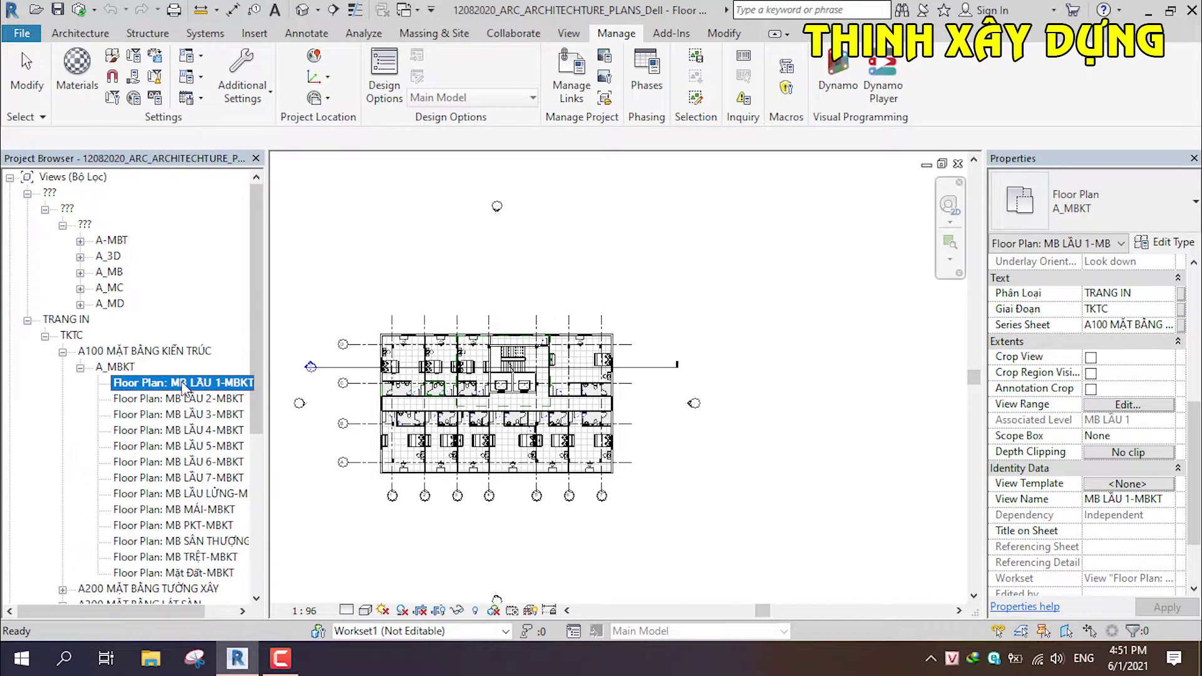
right_click(180, 382)
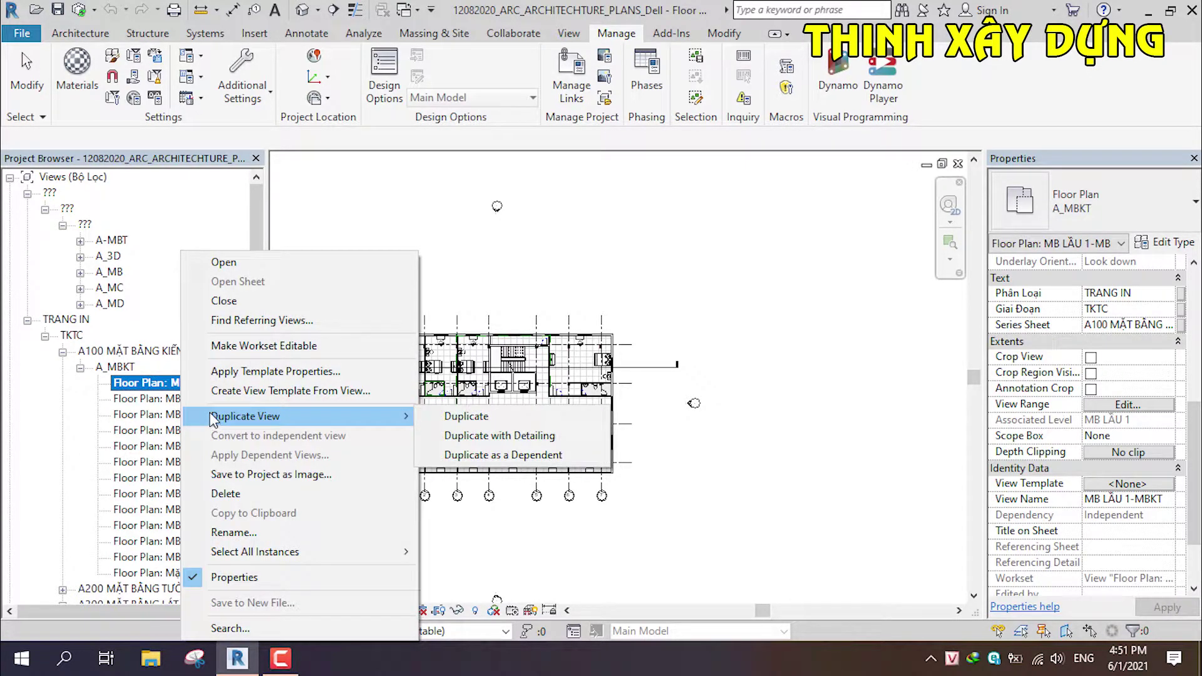
click(1111, 487)
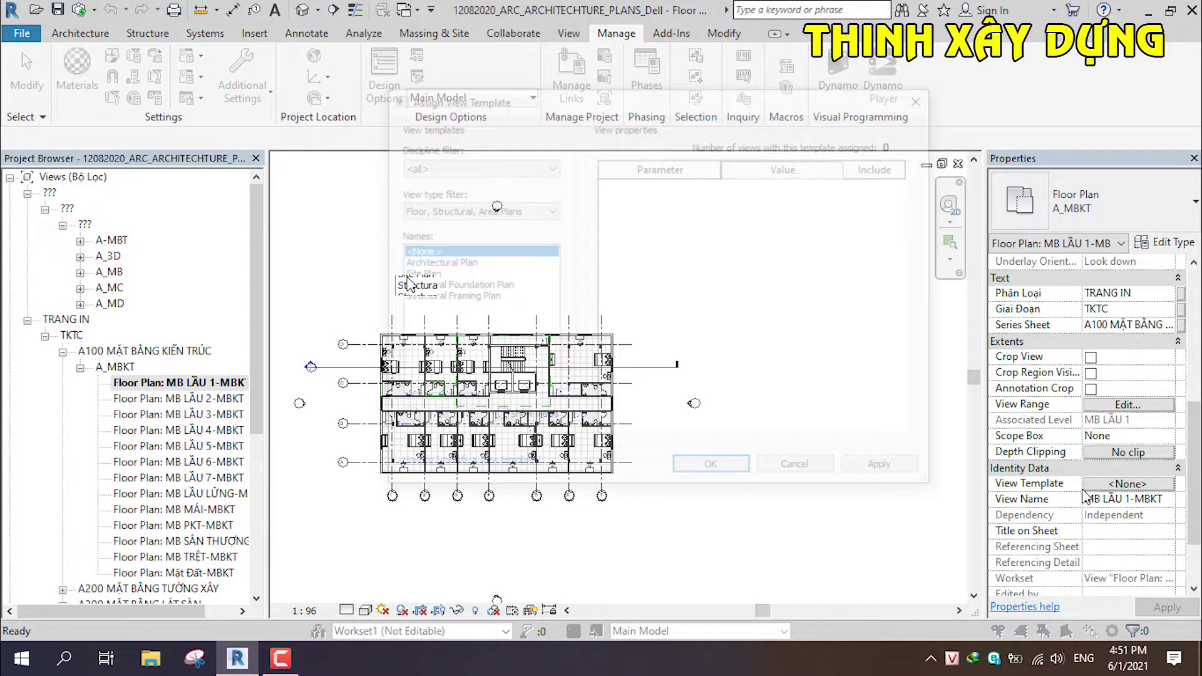
key(Escape)
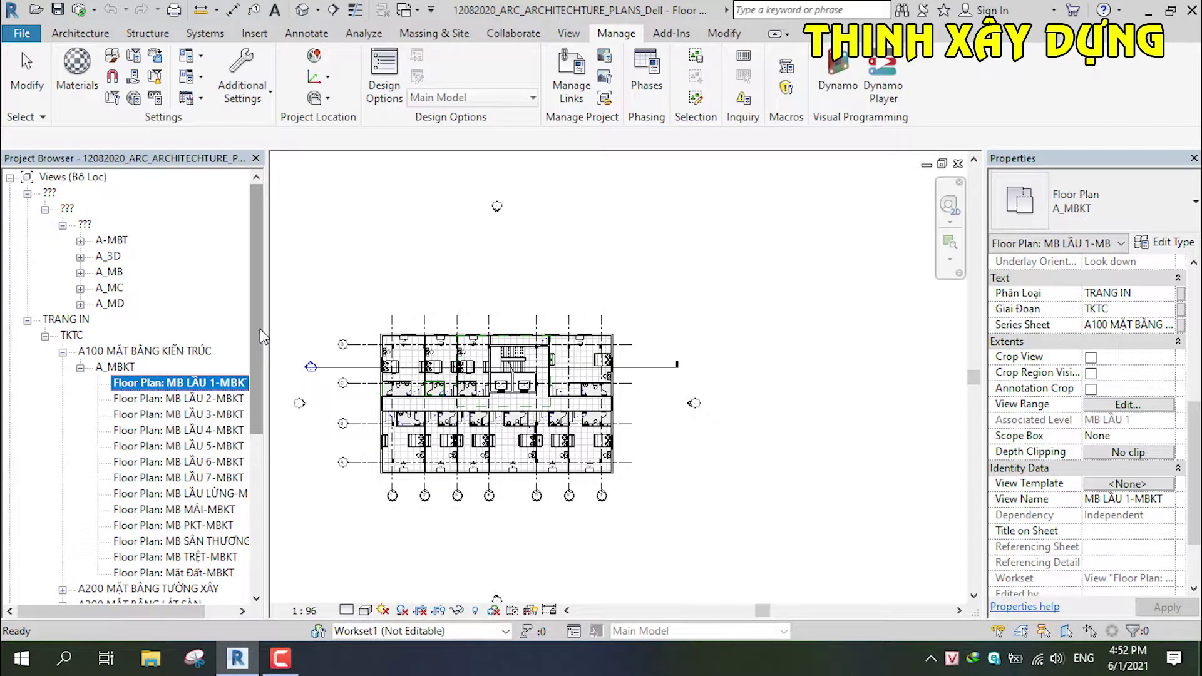
drag(260, 329, 251, 393)
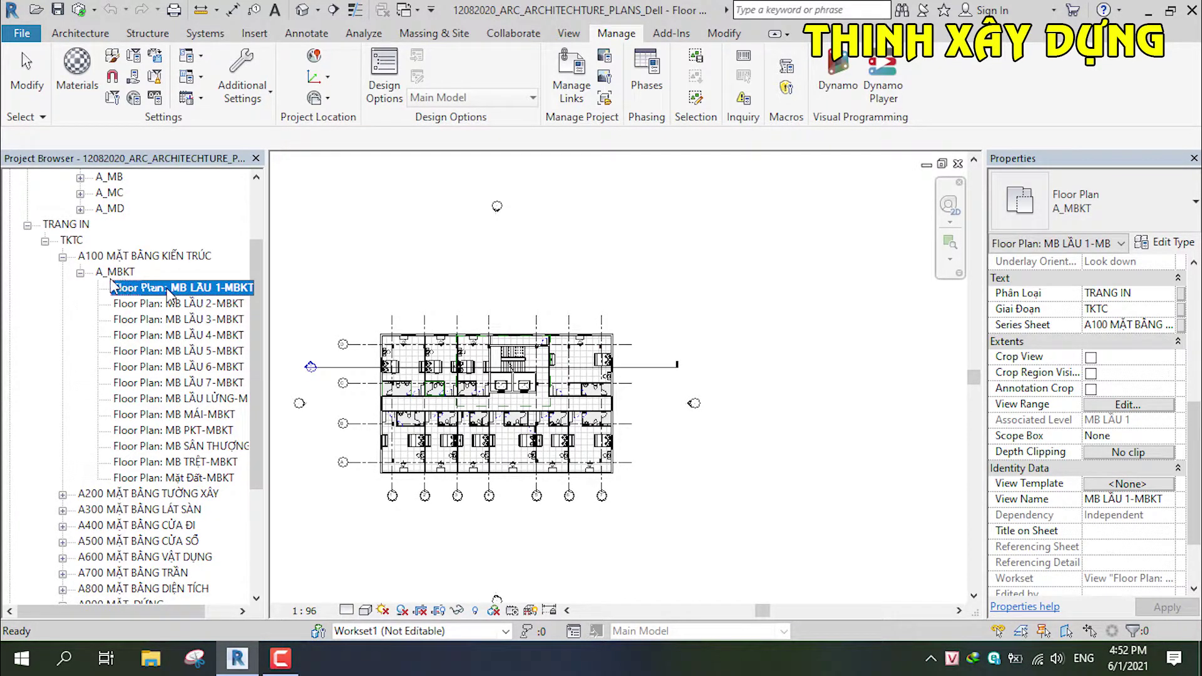
Duplicate Architectural Plan as A_MBKT and assign it to all 13 MBKT floor plans.
shift+click(207, 479)
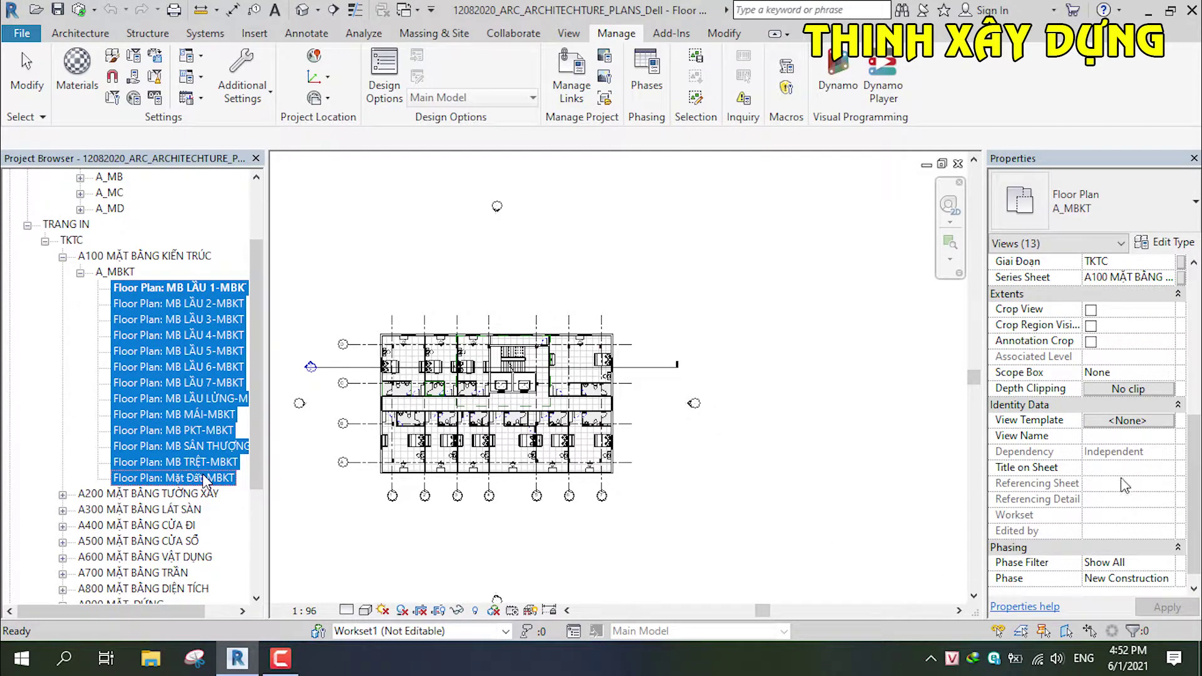
click(1112, 420)
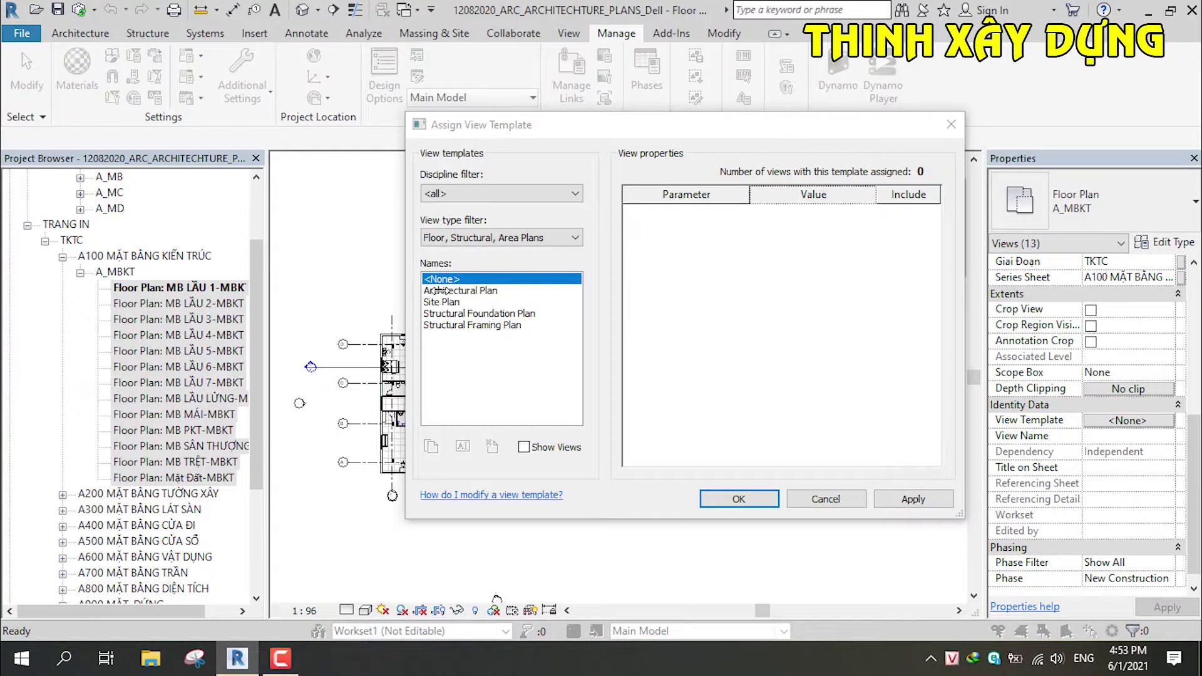
click(445, 292)
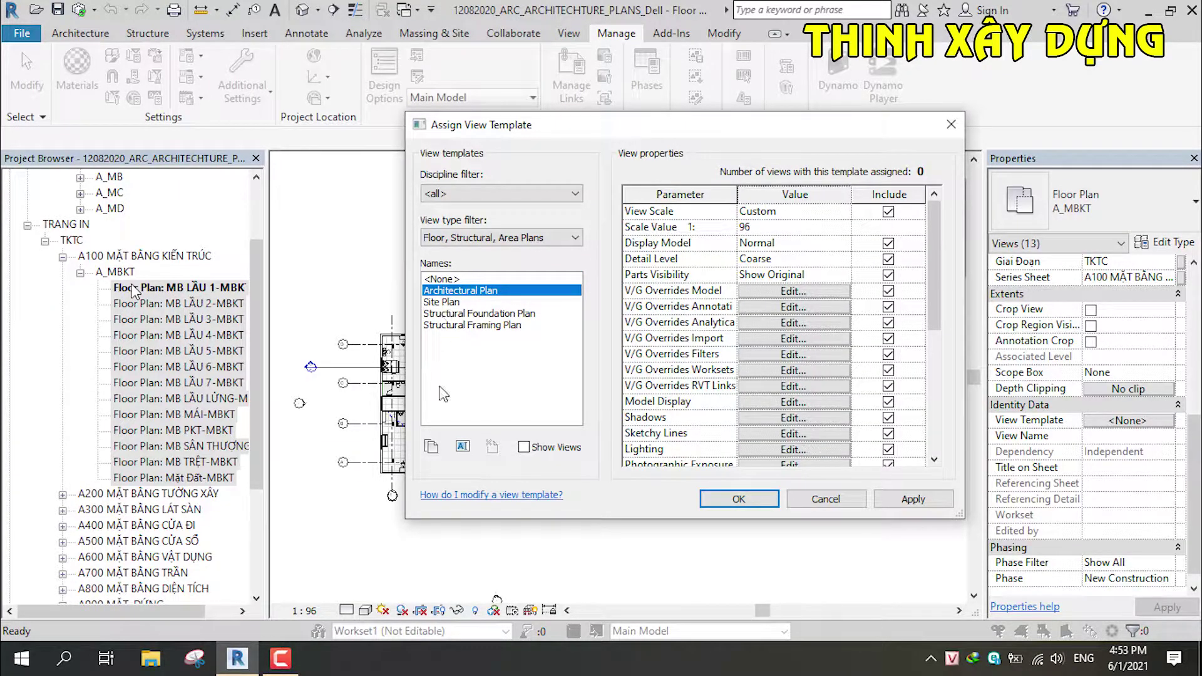
click(431, 447)
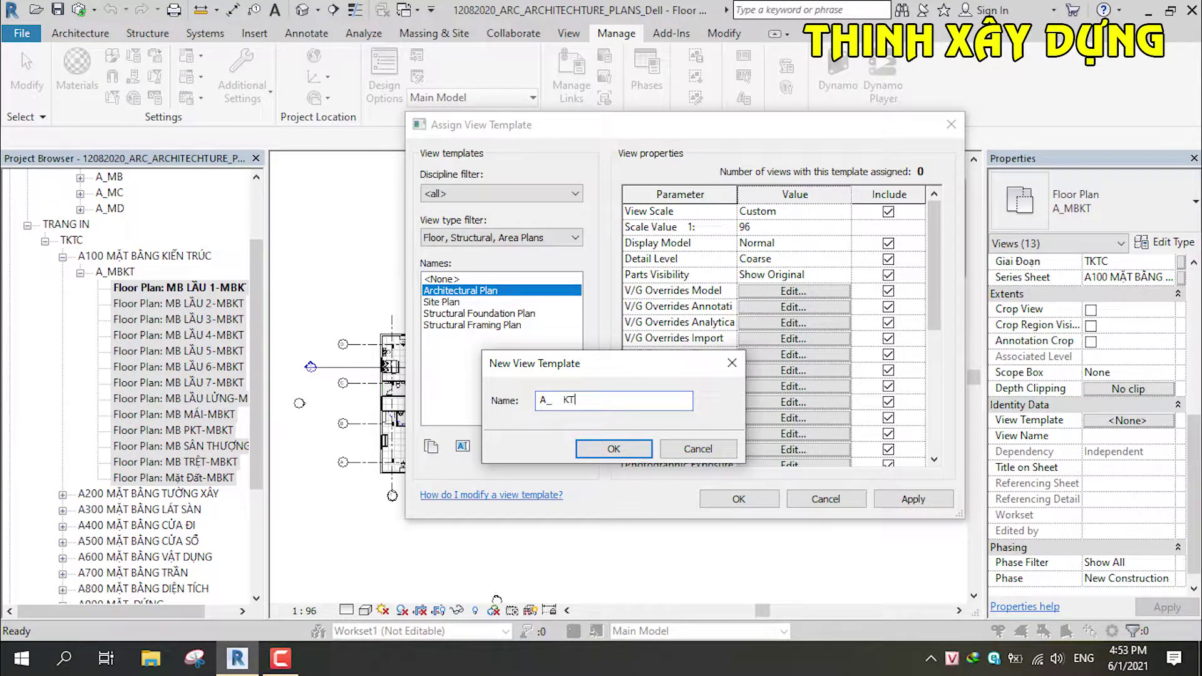
click(588, 462)
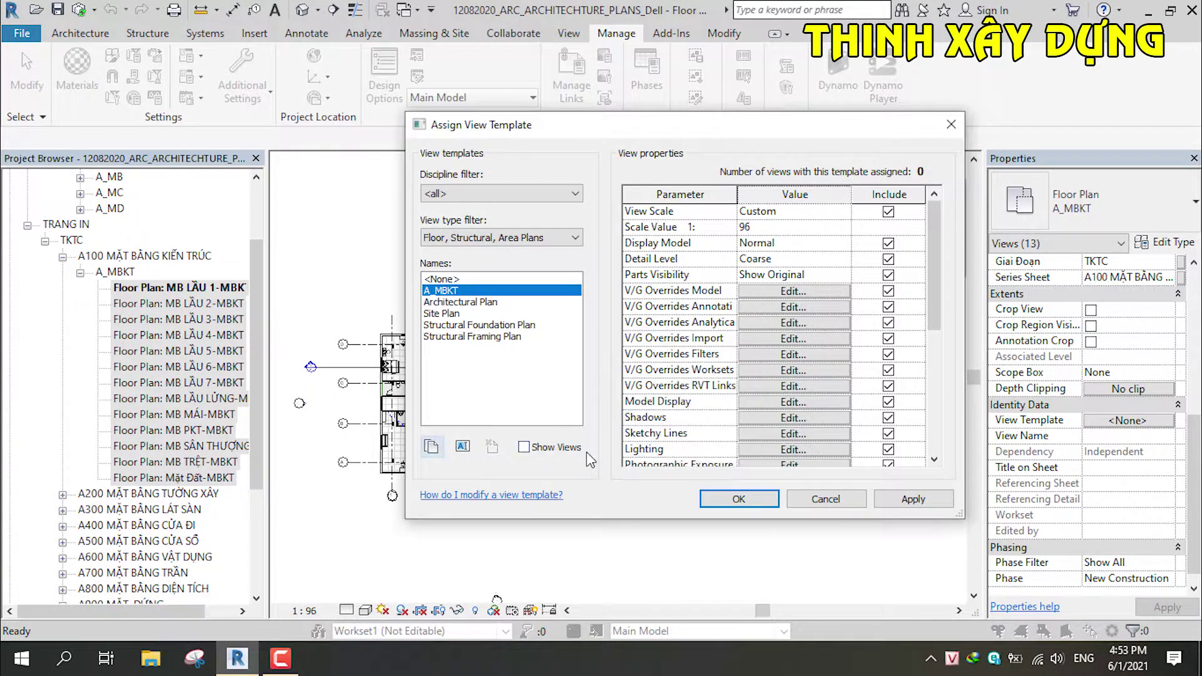
click(904, 509)
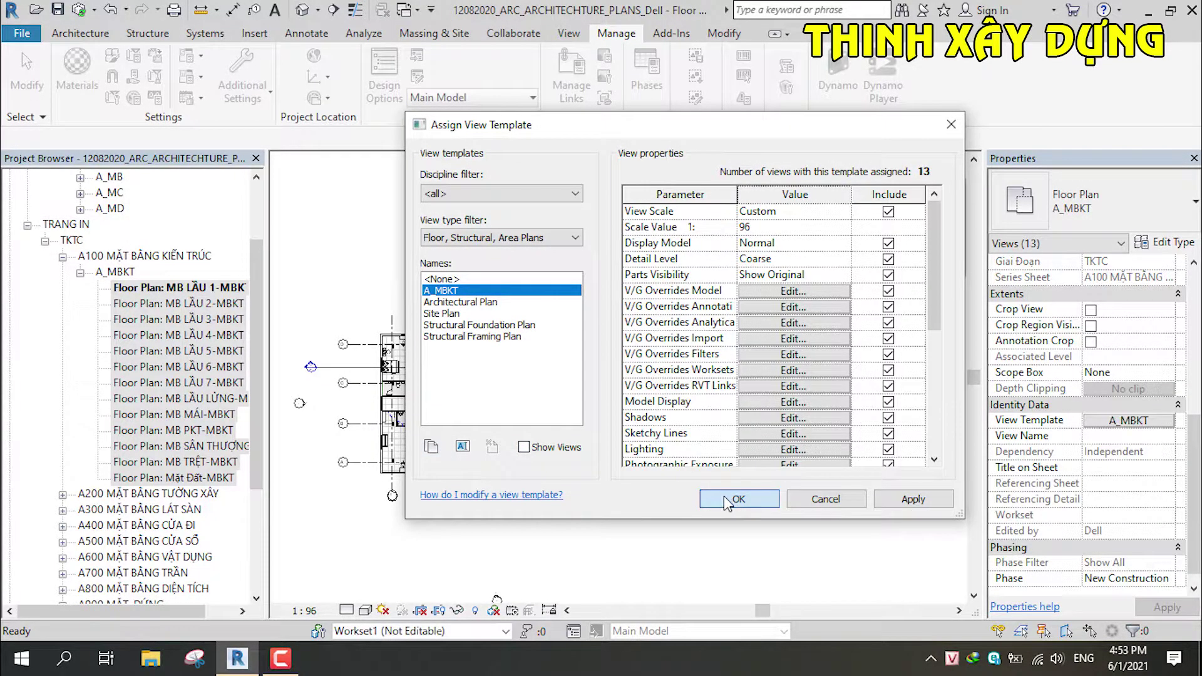
click(724, 496)
click(62, 256)
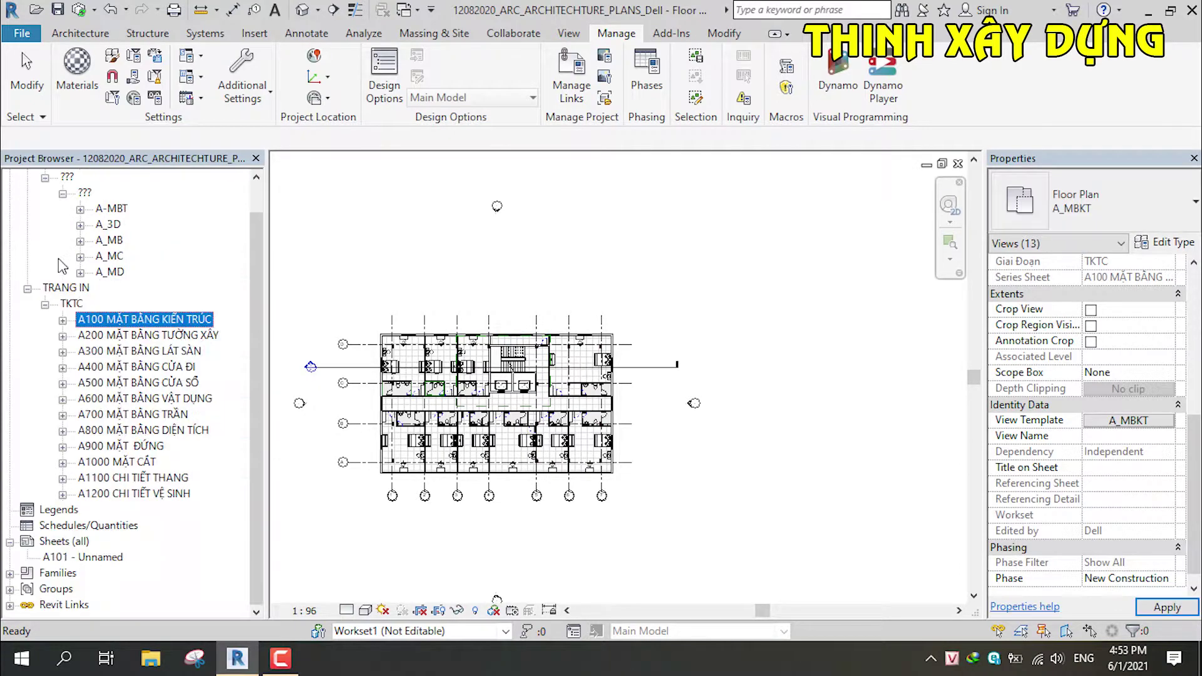
click(63, 336)
Select all 10 MBTX floor plans under A200 in the Project Browser.
click(139, 369)
click(63, 336)
click(77, 320)
shift+click(198, 510)
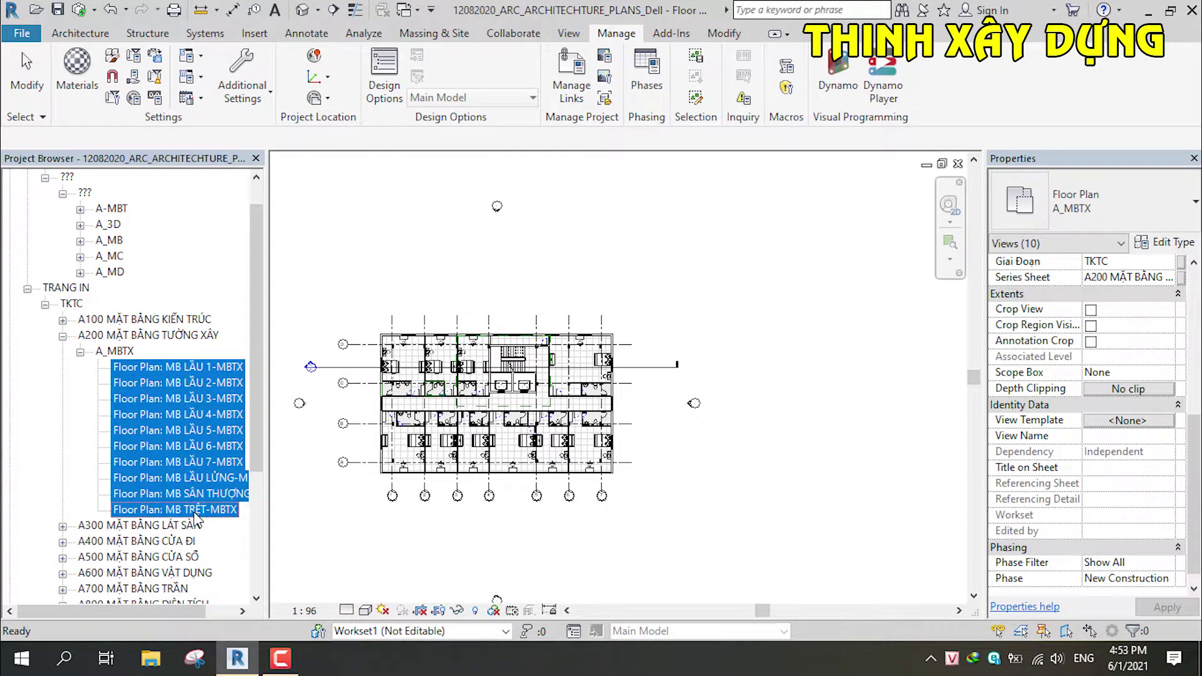
click(1115, 426)
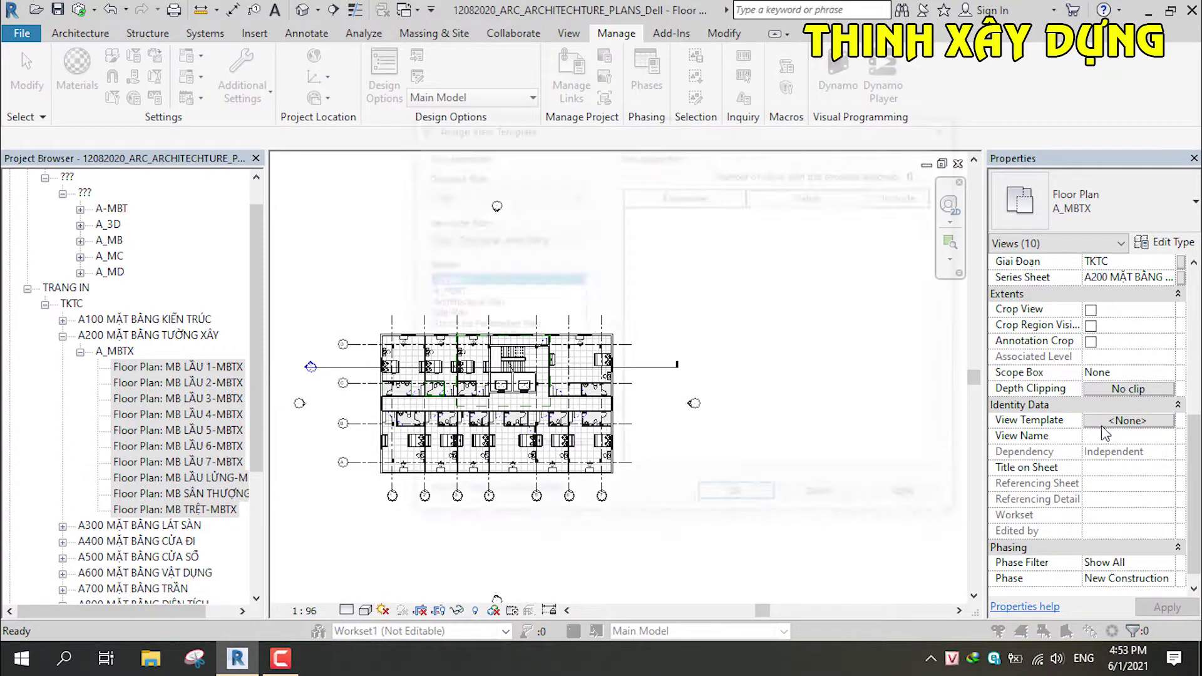
Duplicate Architectural Plan as A_MBTX, assign it, and verify it on MB LẦU 2-MBTX.
click(448, 301)
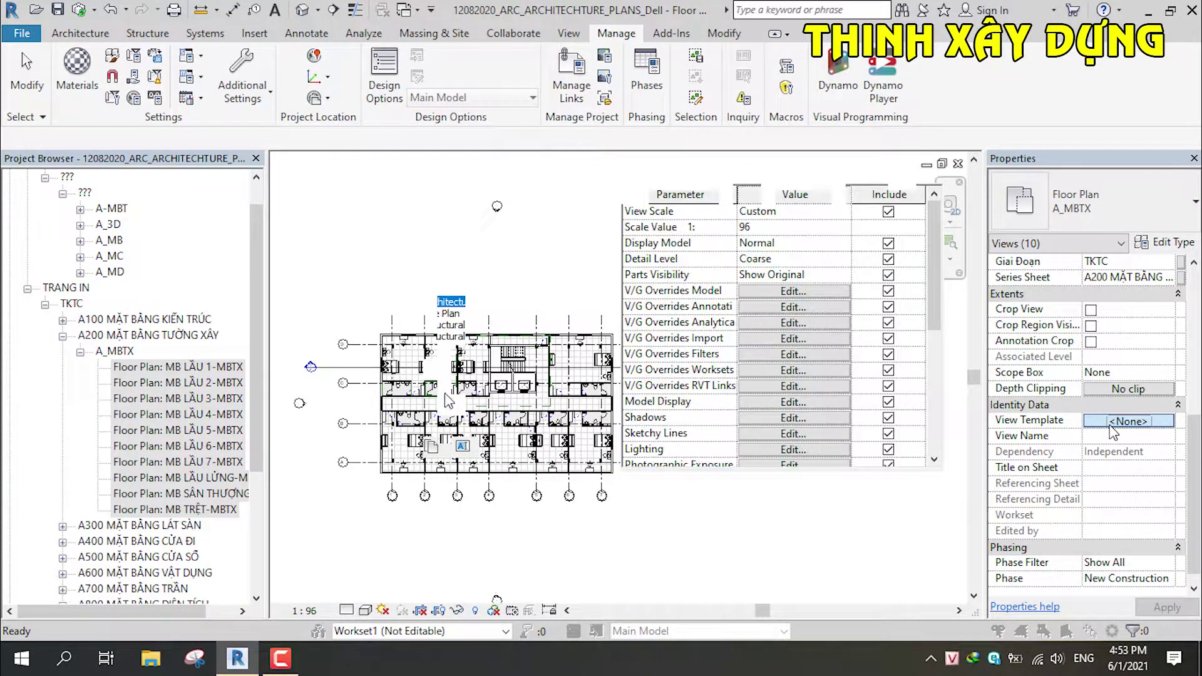
click(431, 446)
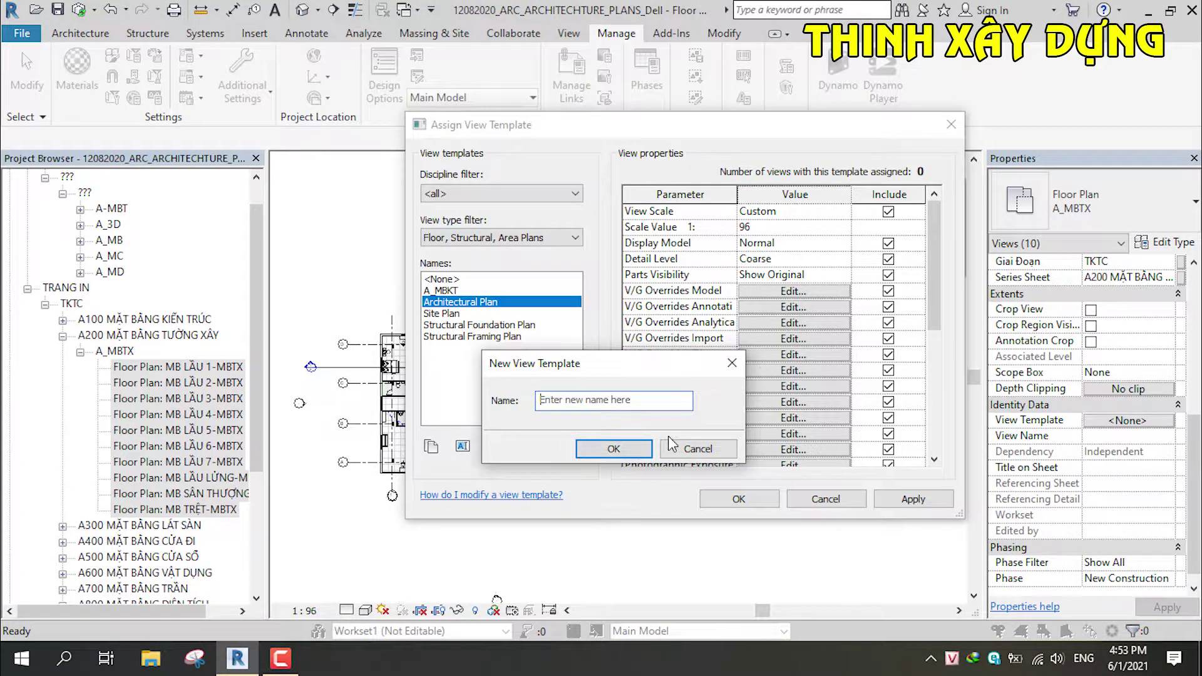
text(A_MBTX)
click(636, 445)
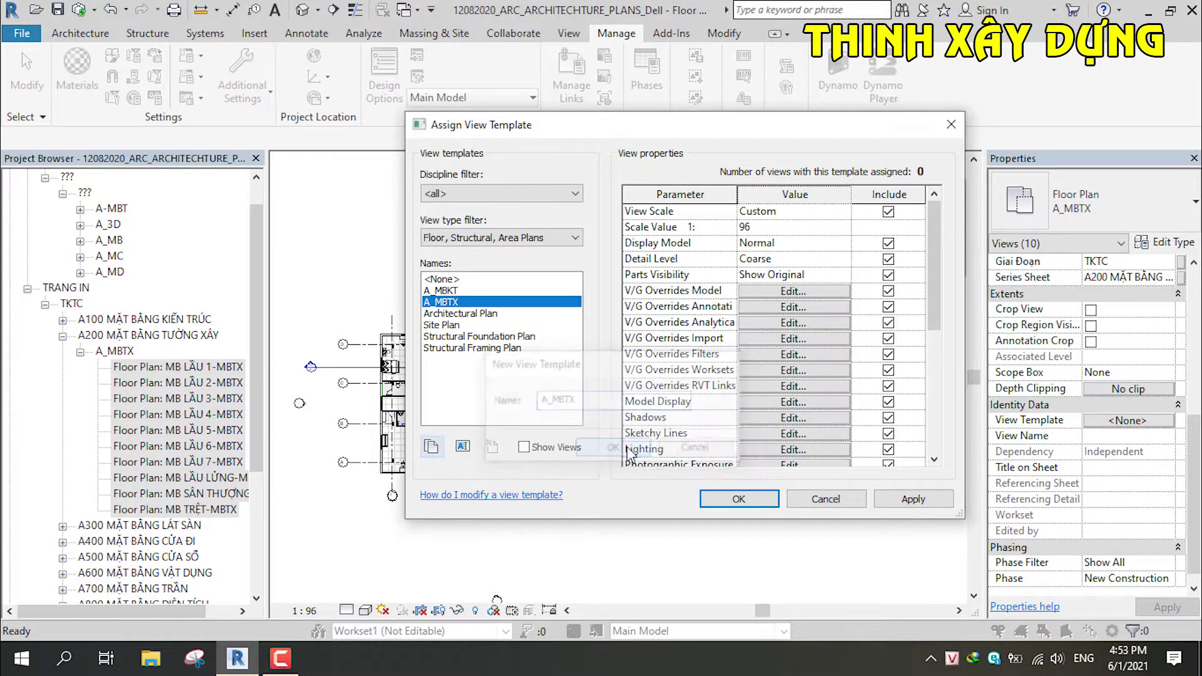
click(738, 499)
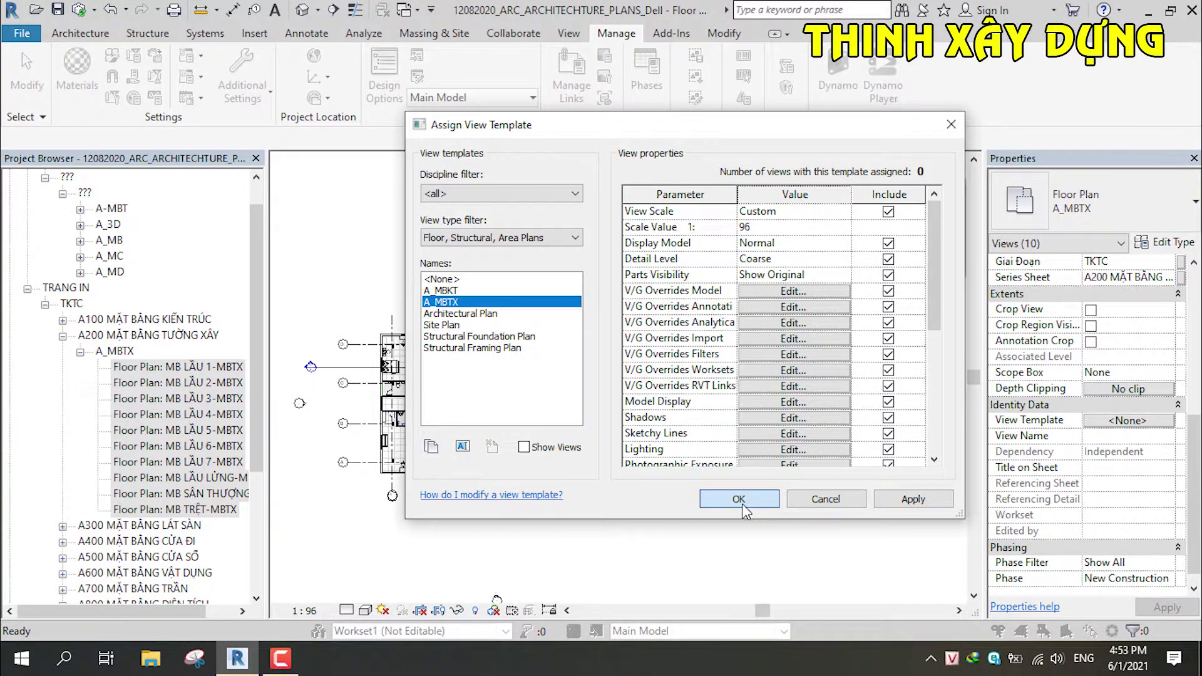
click(209, 384)
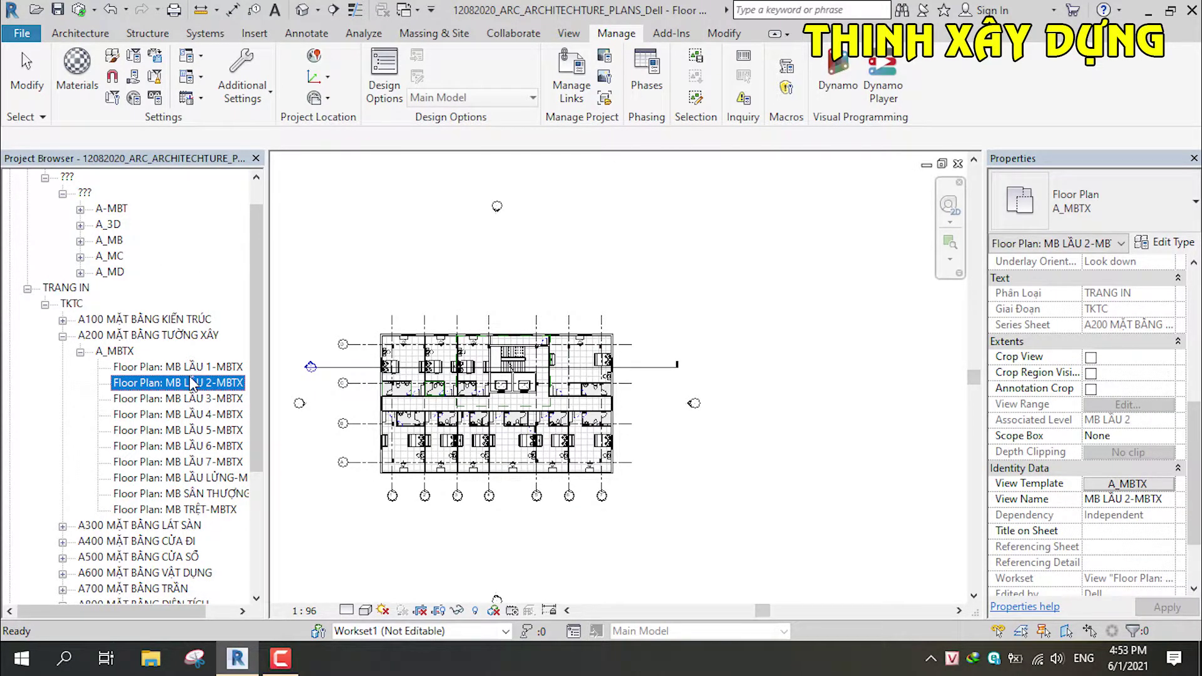
Duplicate the MB LẦU 1-MBTX floor plan view.
click(568, 34)
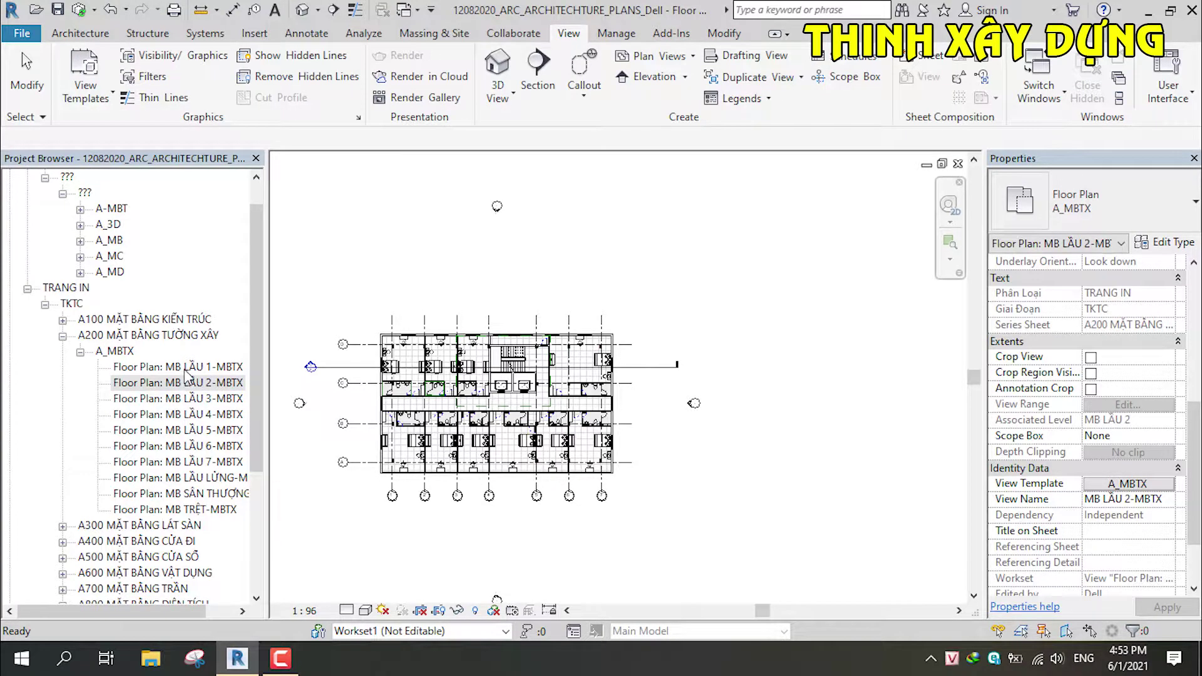
click(134, 367)
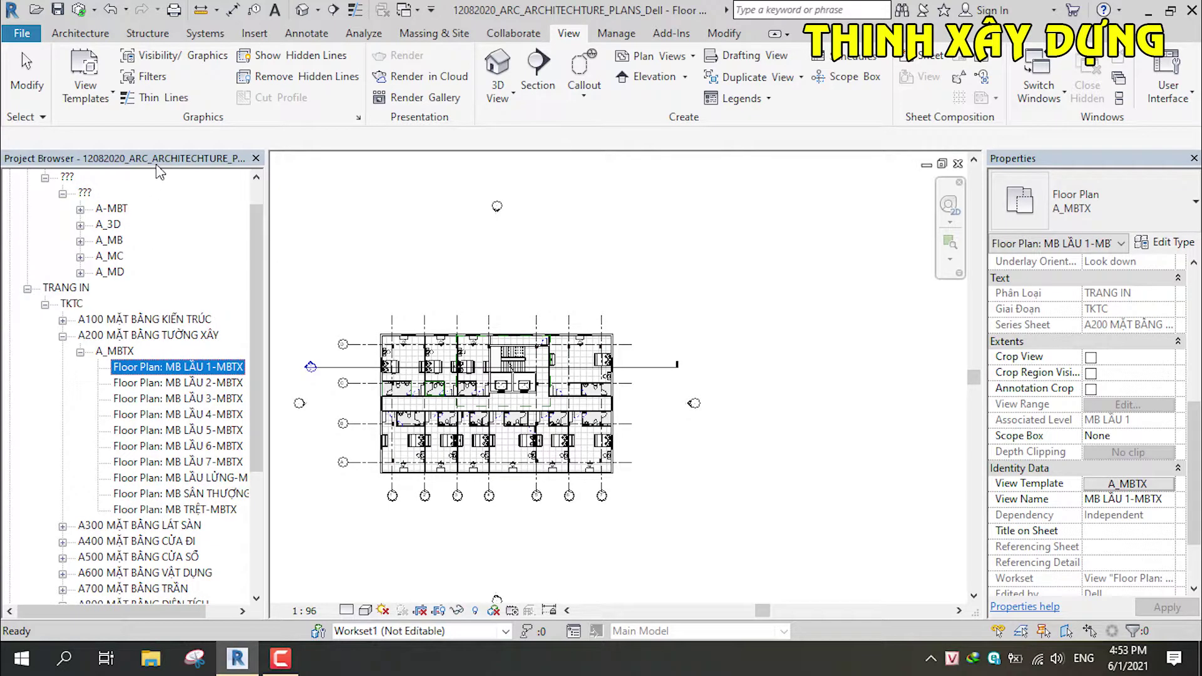
right_click(129, 370)
mouse_move(193, 416)
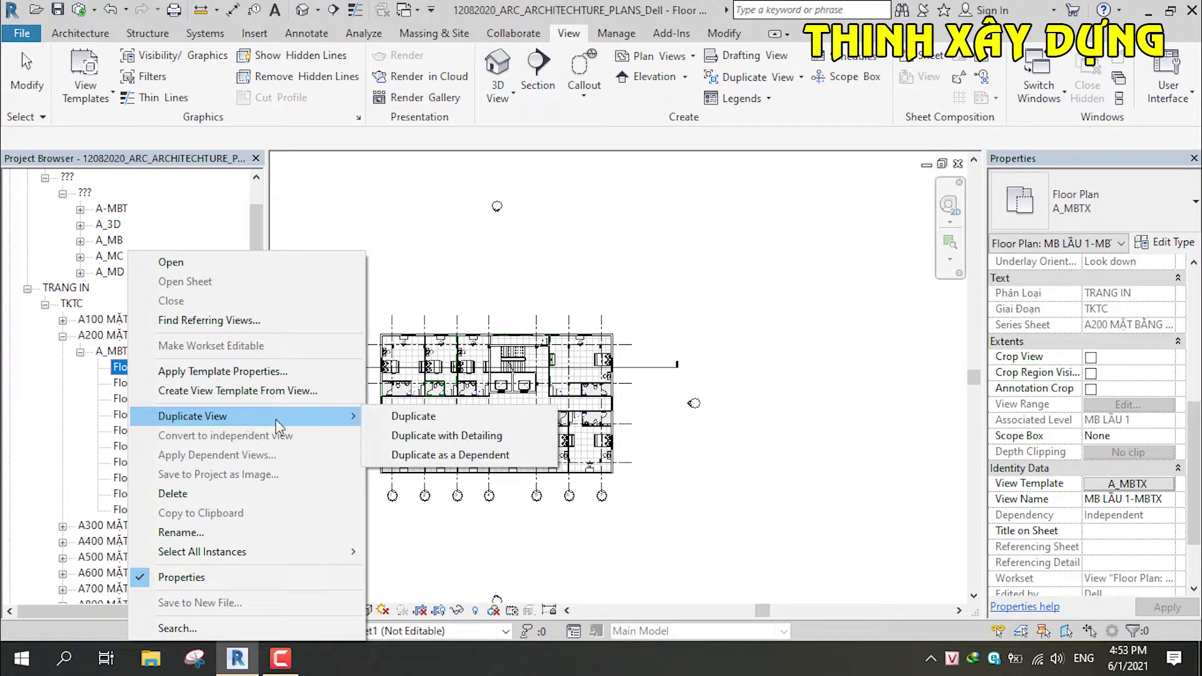
click(401, 418)
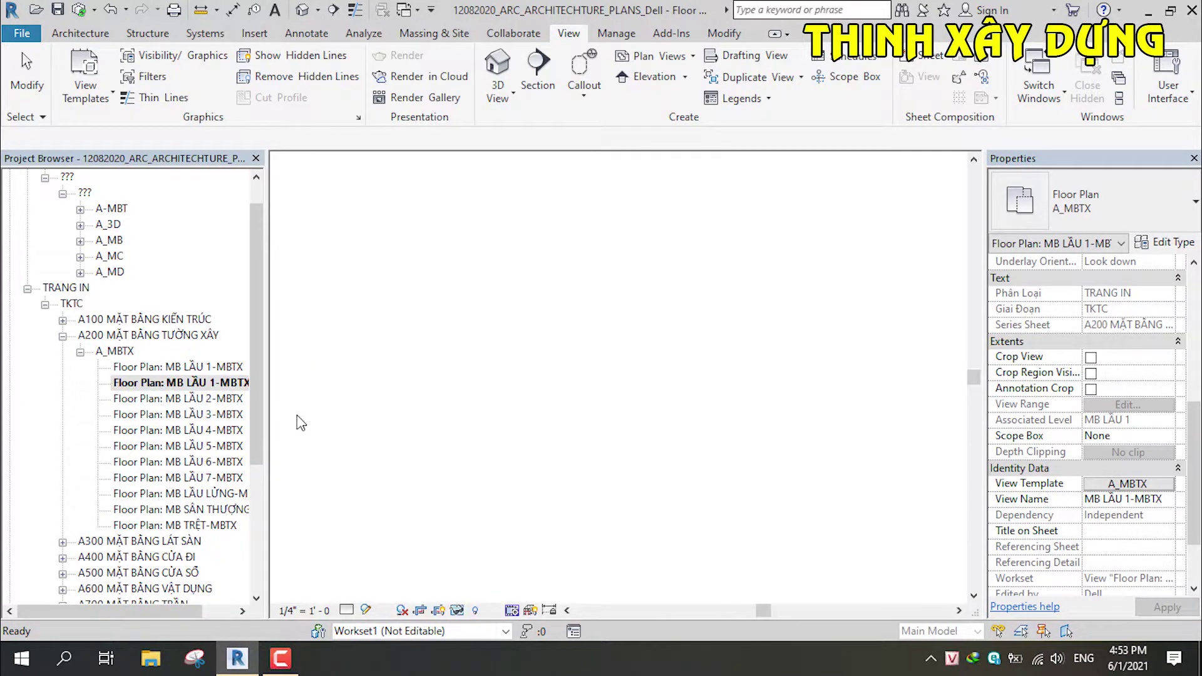
Confirm A_MBTX covers 11 views and A_MBKT 13, closing without applying.
click(85, 100)
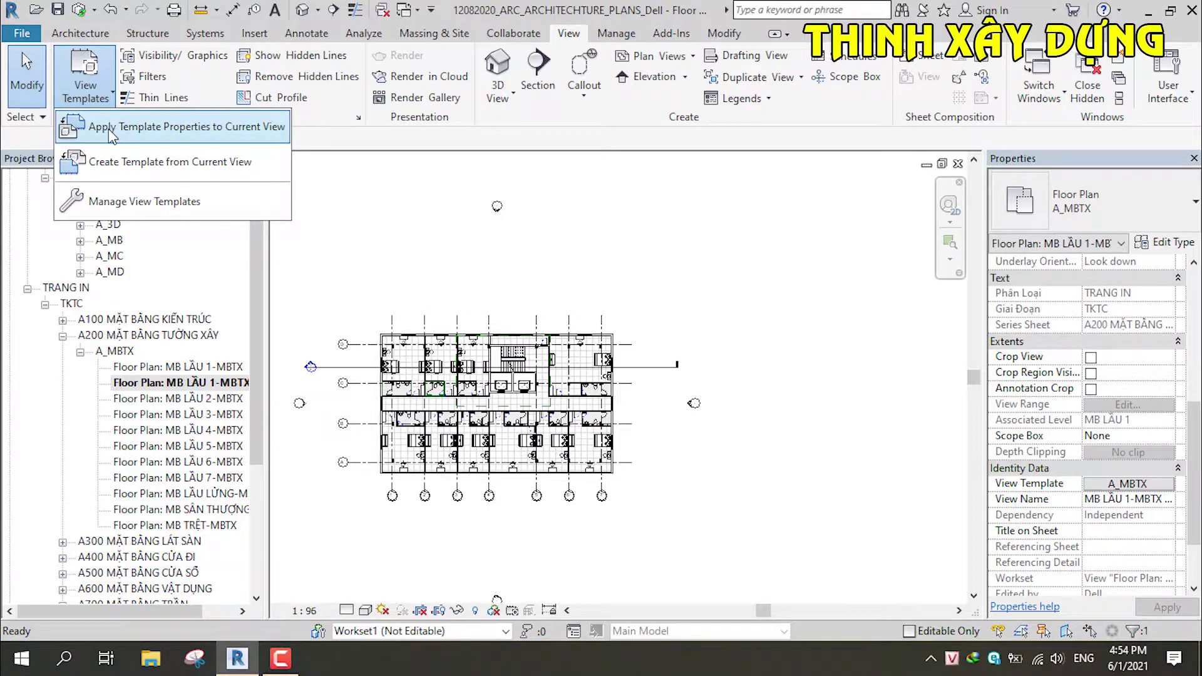
click(81, 74)
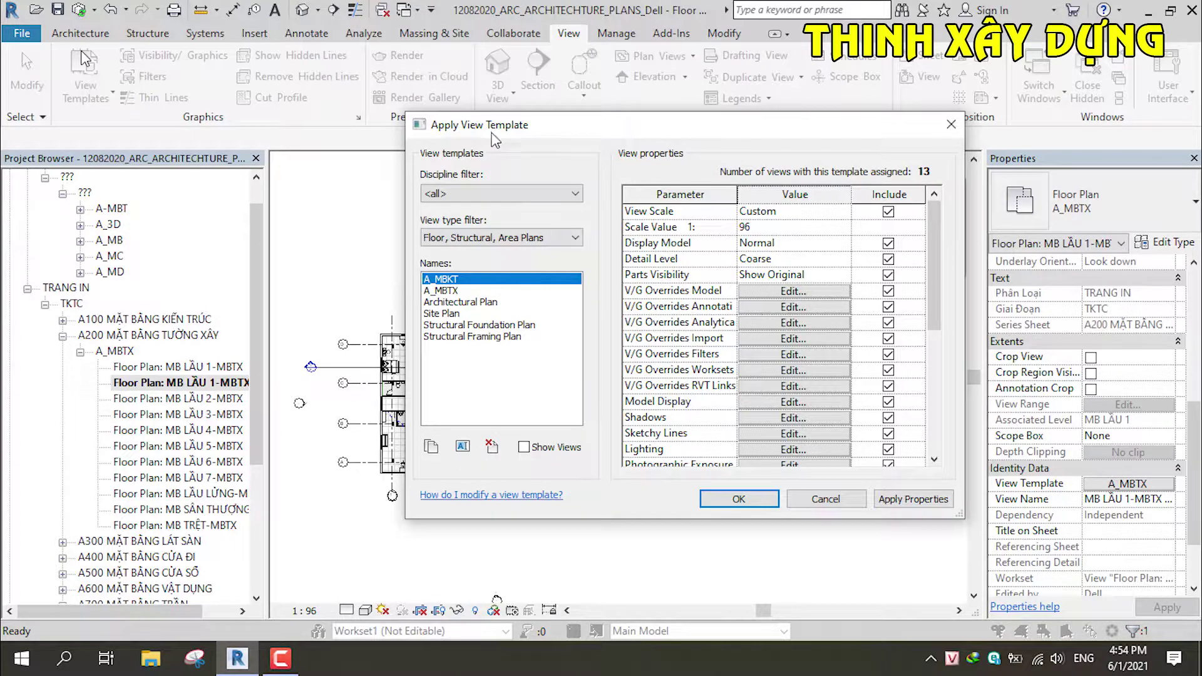
click(441, 291)
click(442, 291)
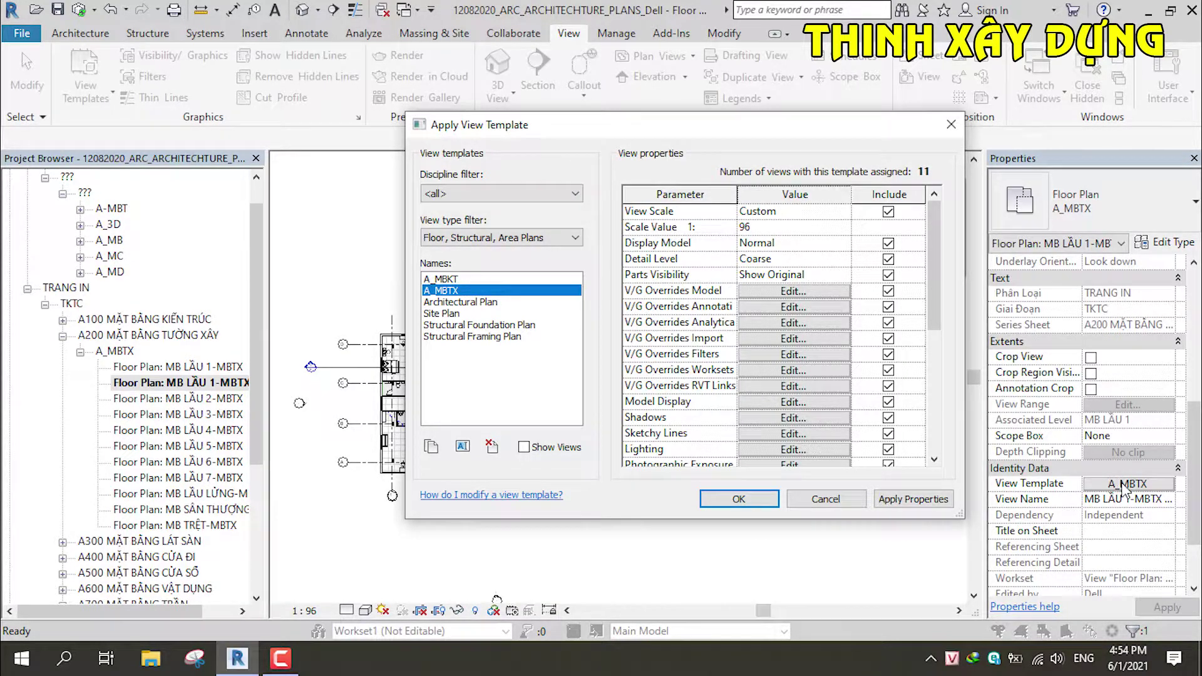
click(823, 499)
click(210, 383)
right_click(210, 384)
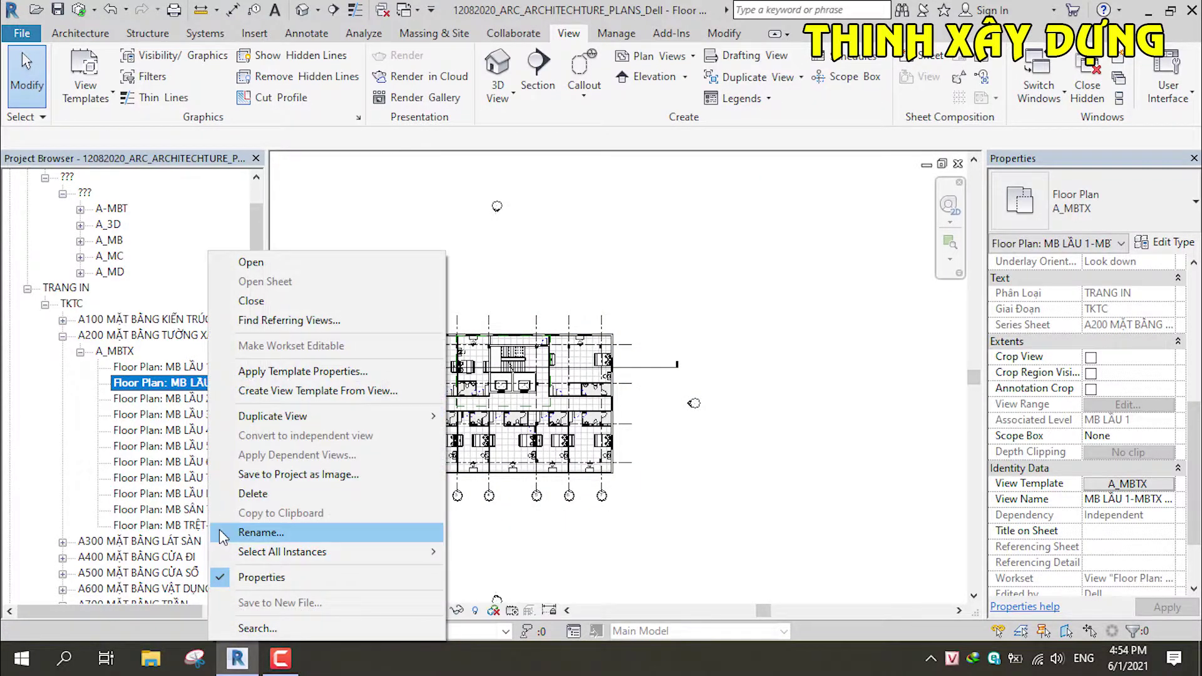
Delete the duplicated floor plan and select the ten MBLS floor plans under A300.
click(250, 492)
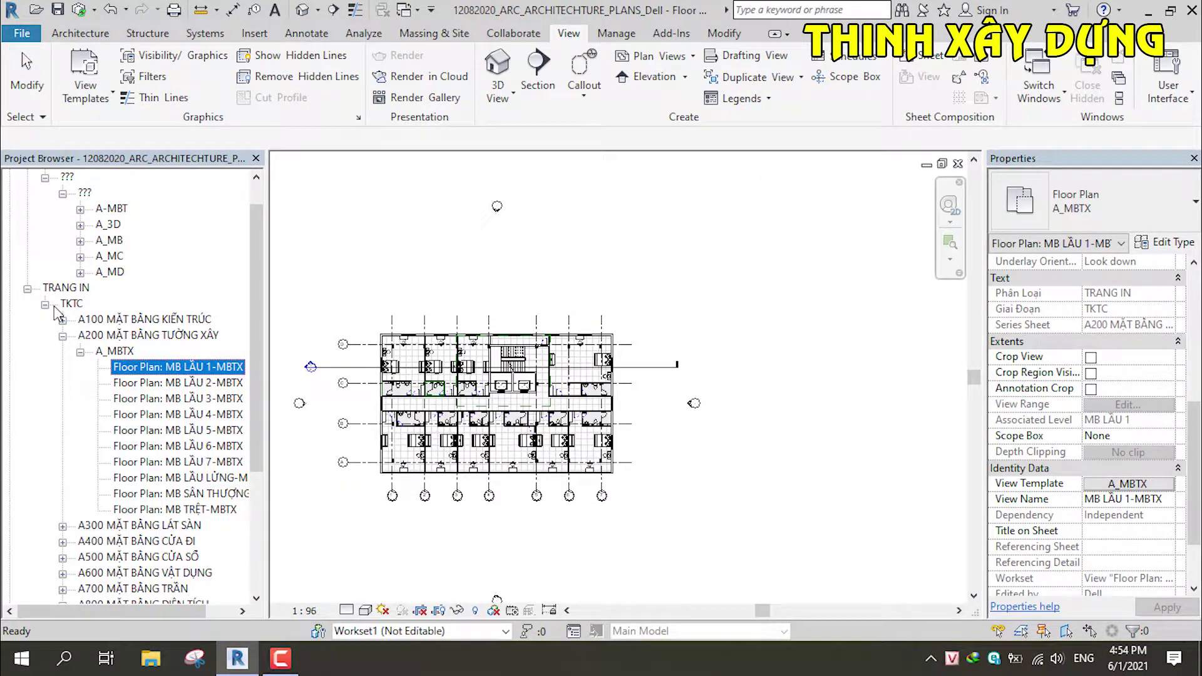
click(63, 336)
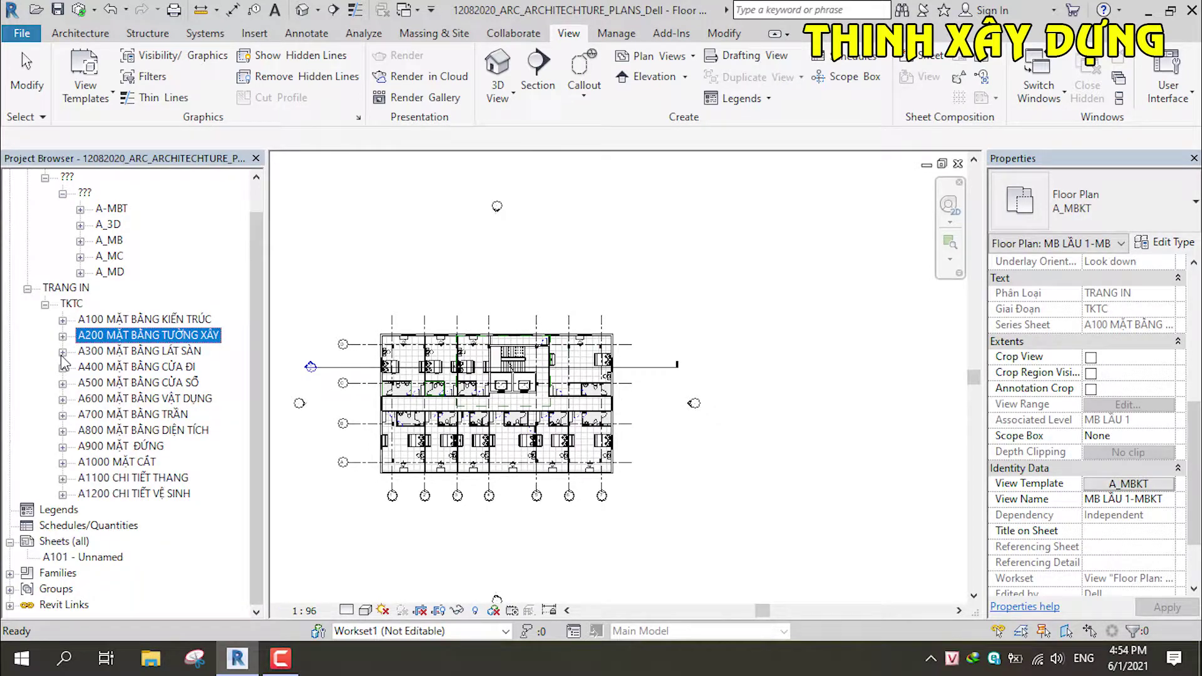
click(62, 336)
click(148, 383)
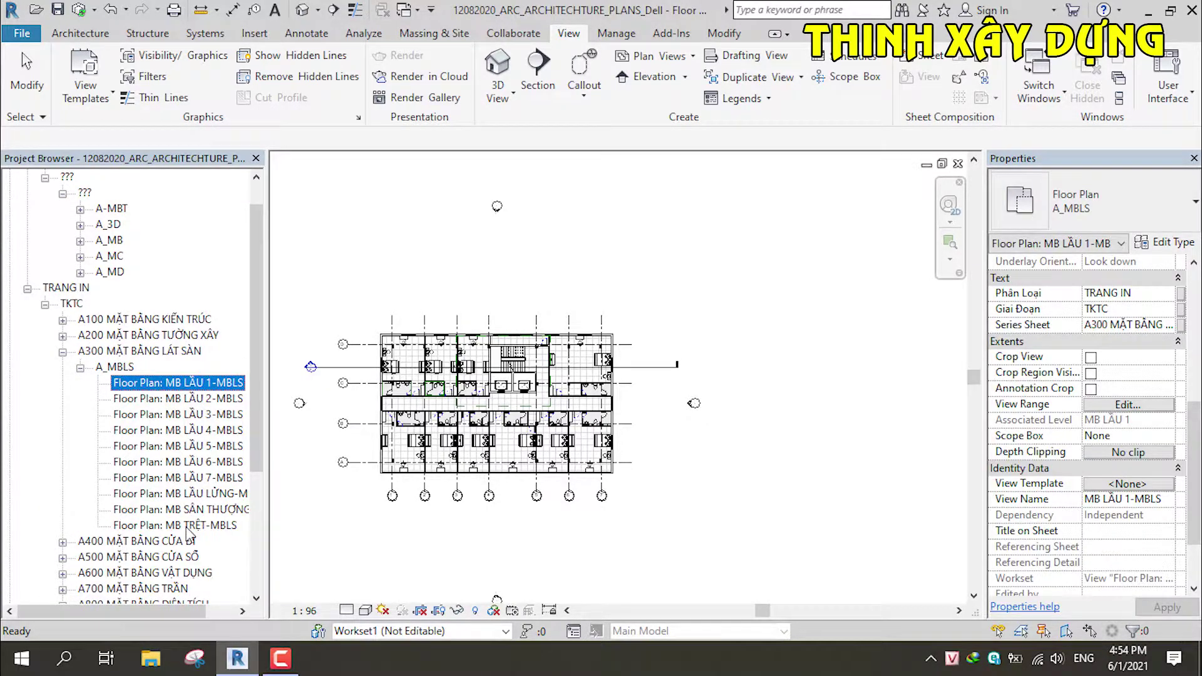
shift+click(186, 525)
Duplicate Architectural Plan as A_MBLS and assign it to the selected MBLS plans.
click(1128, 420)
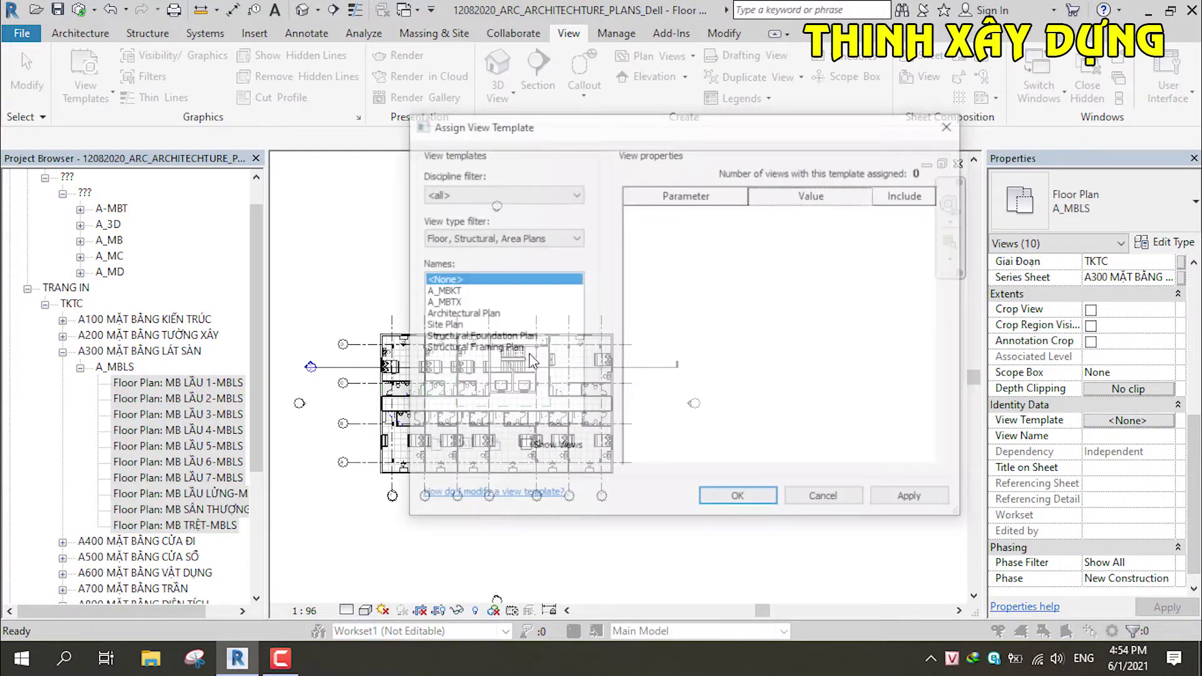
click(449, 313)
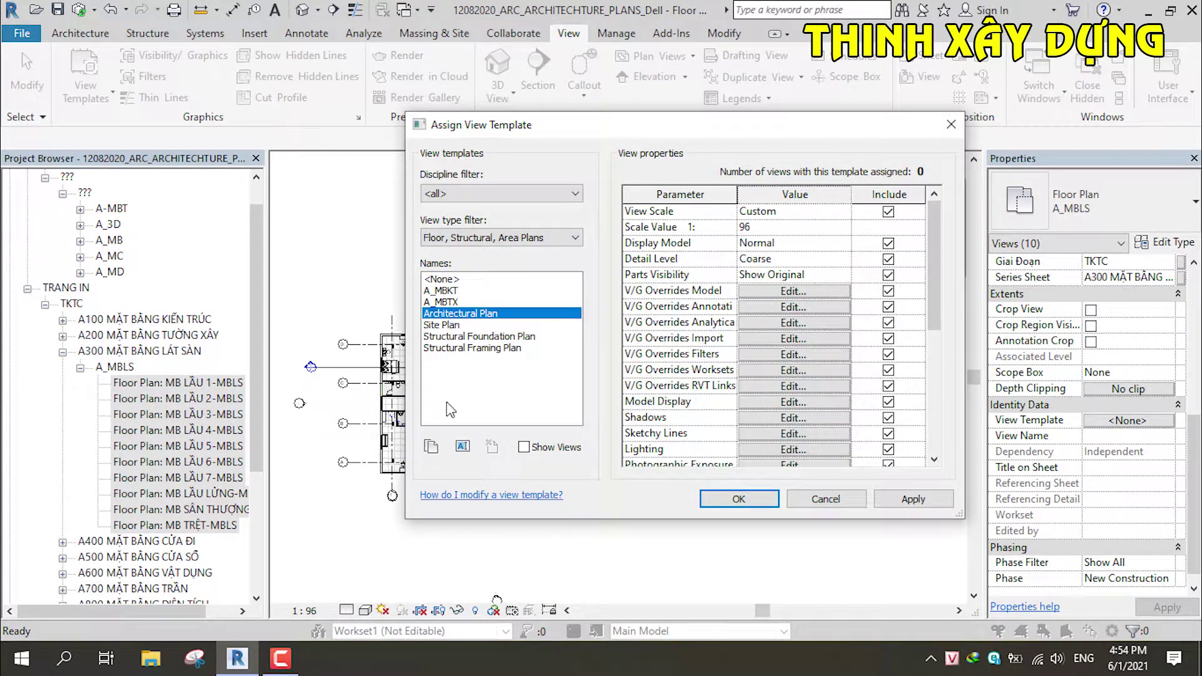
click(431, 445)
text(A)
key(BackSpace)
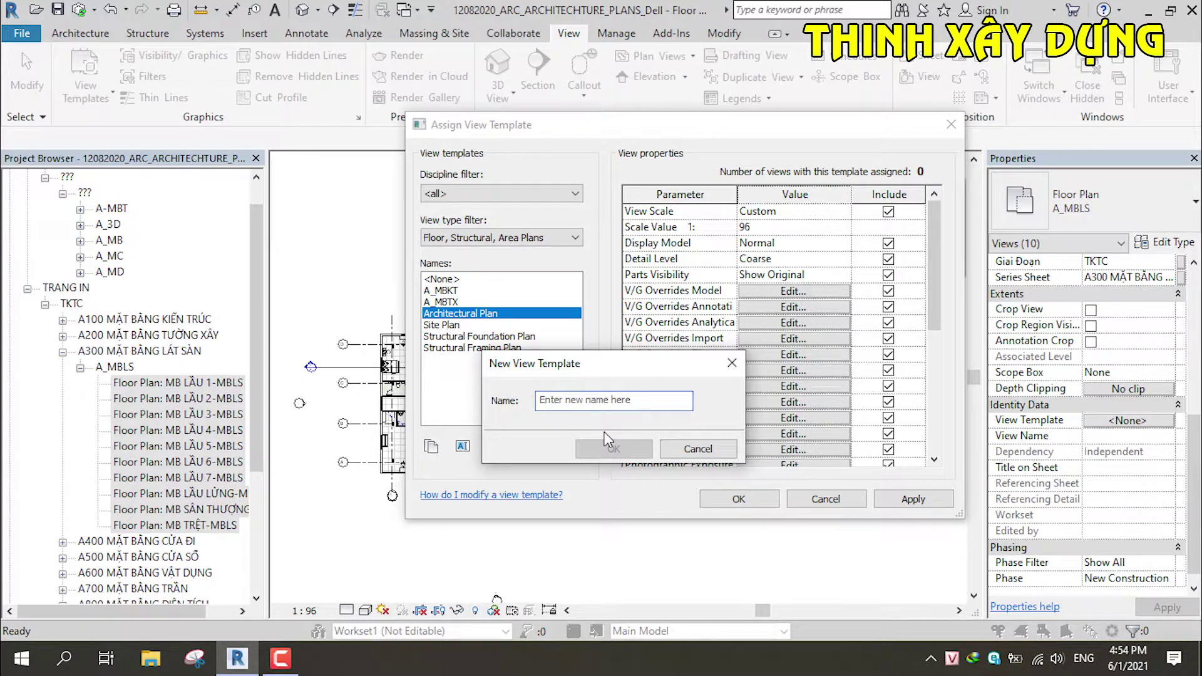
text(A_MBLS)
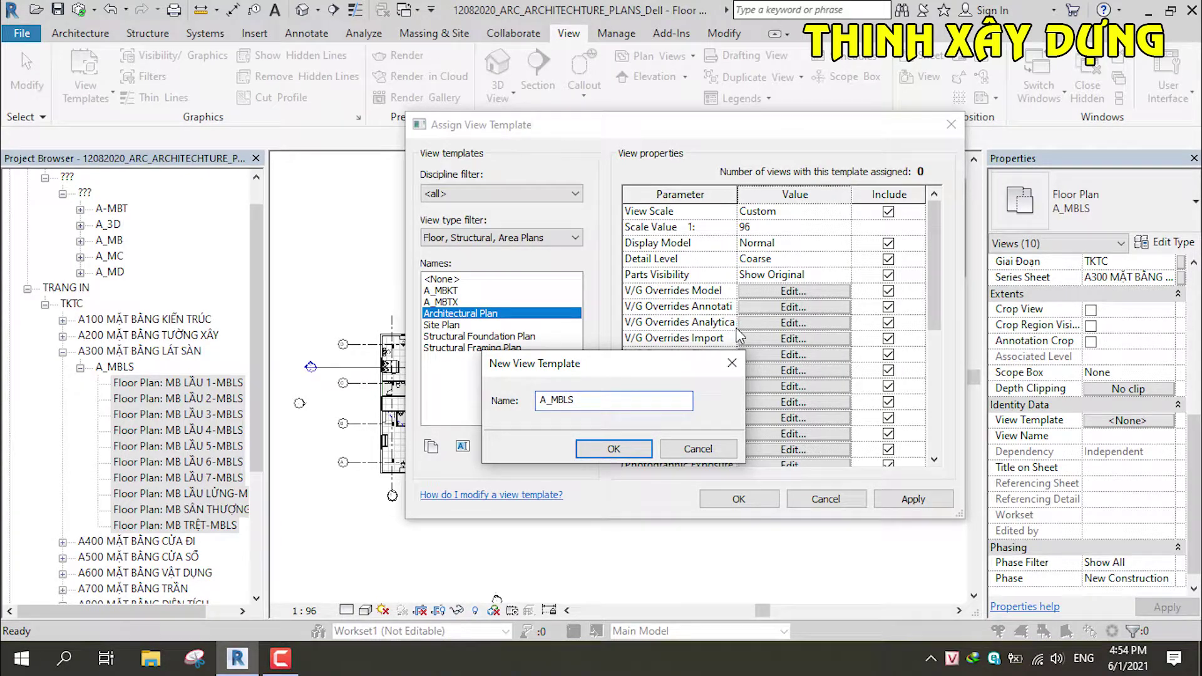
click(613, 448)
click(737, 501)
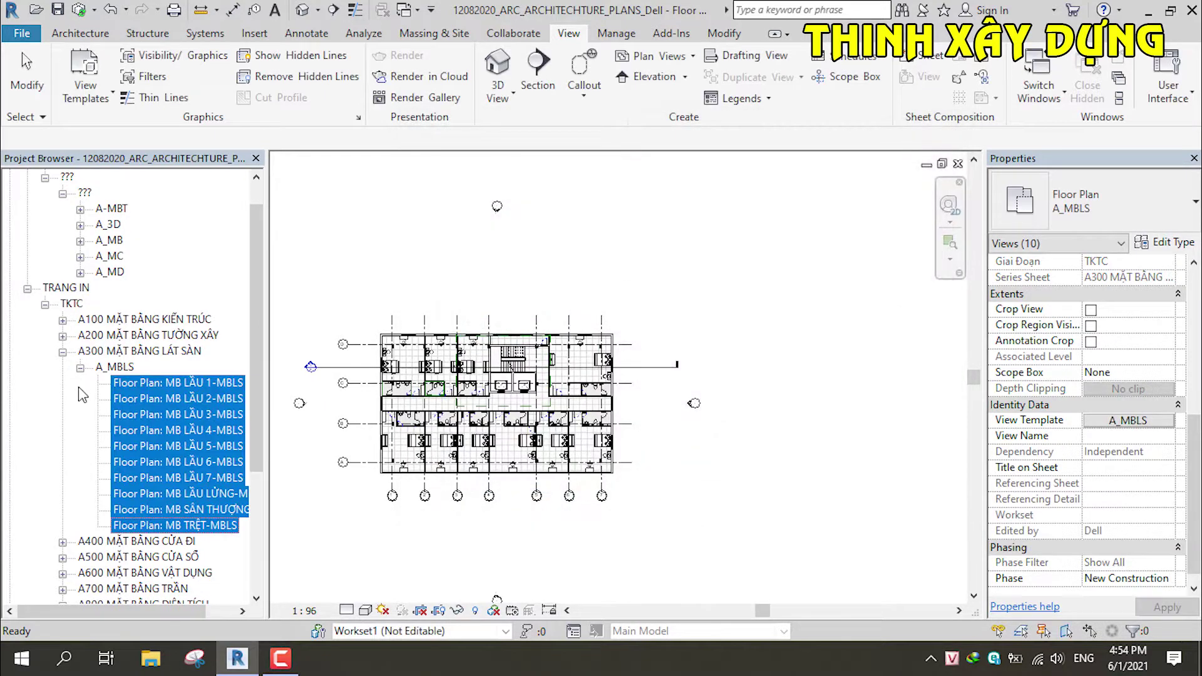
click(62, 351)
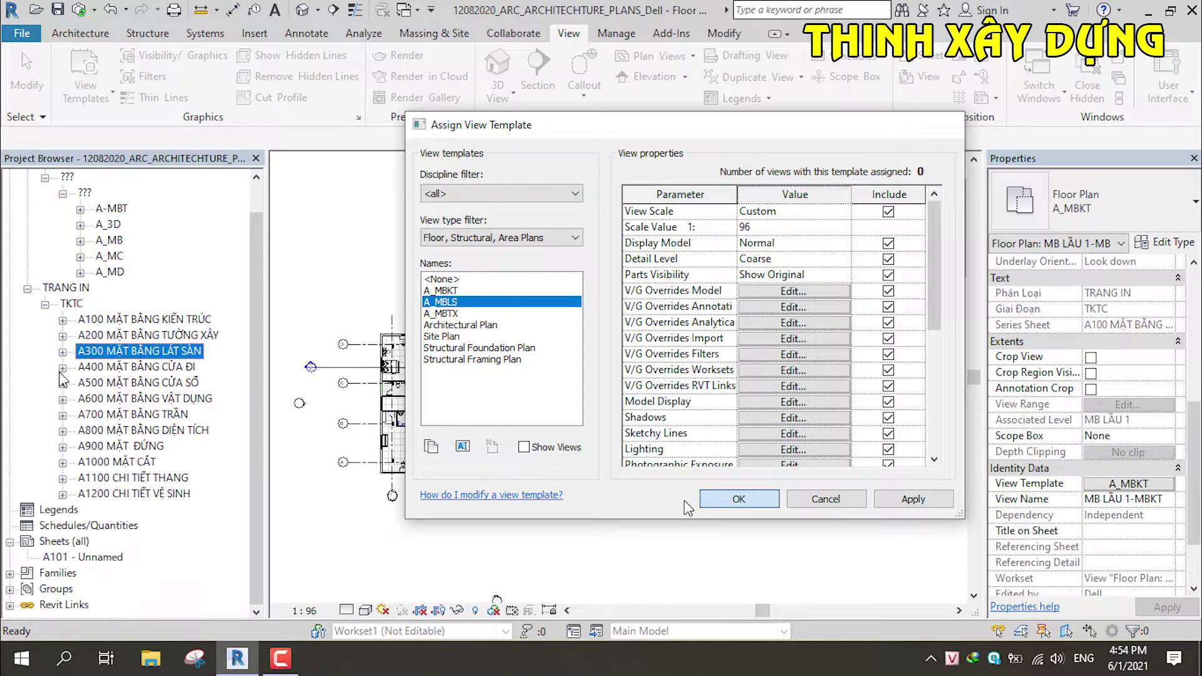
Select all ten MBCD floor plans under A400 in the Project Browser.
click(62, 367)
click(166, 401)
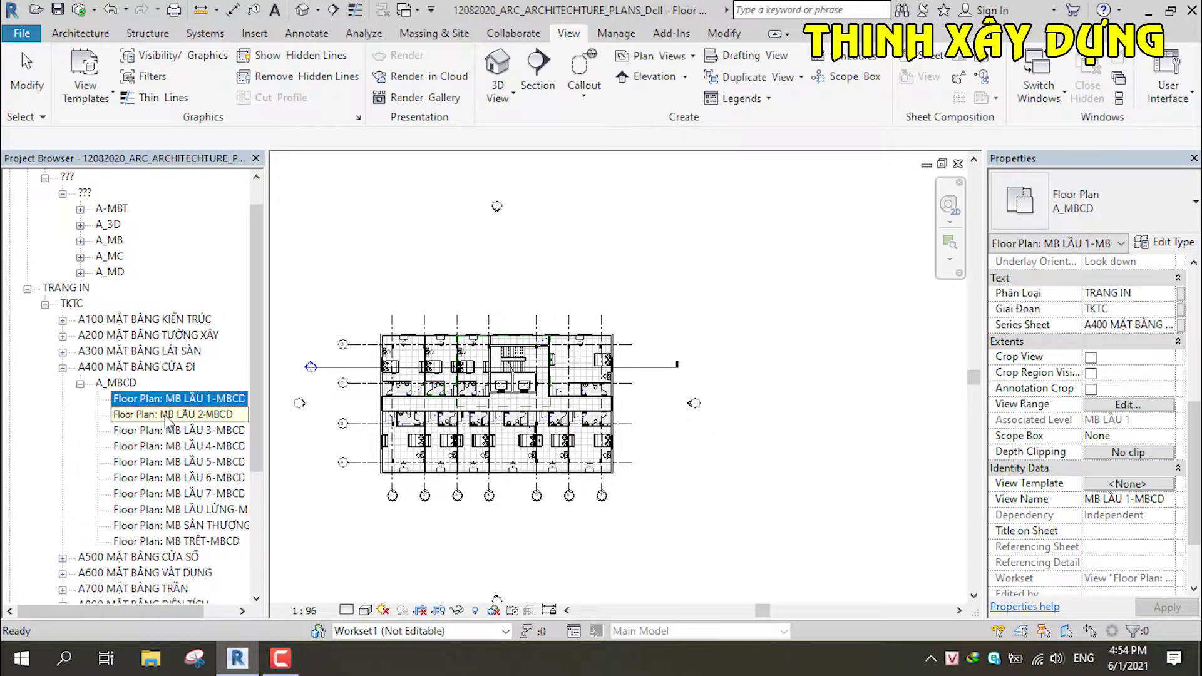
shift+click(195, 542)
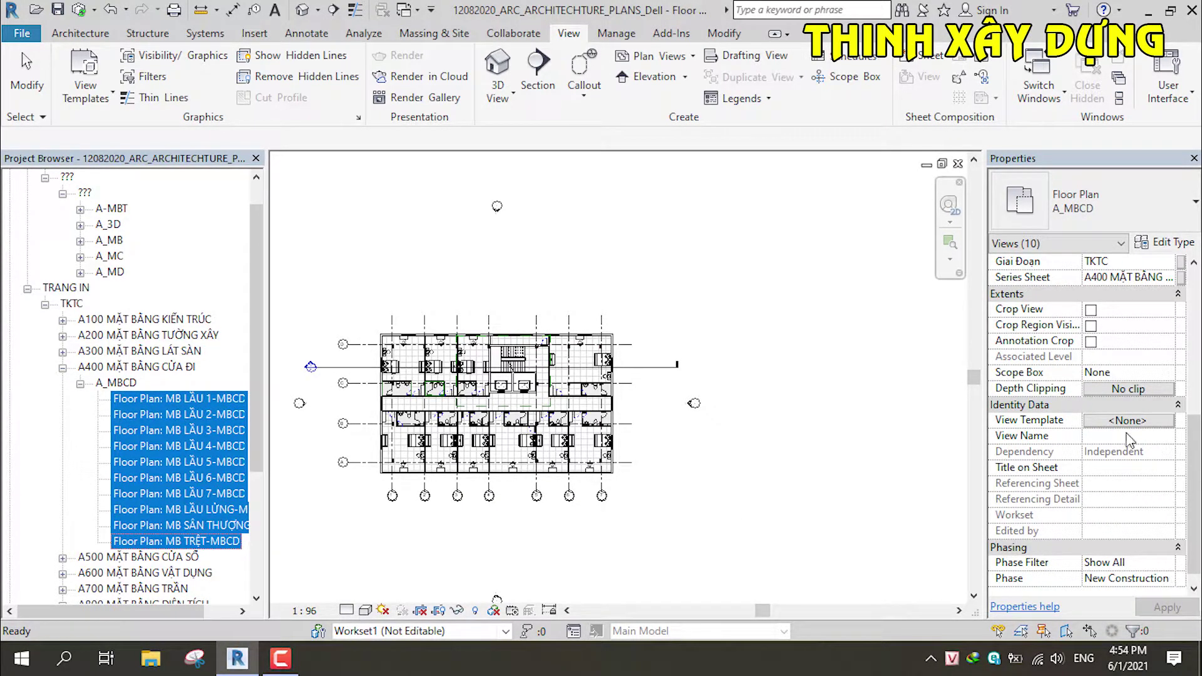
click(1125, 421)
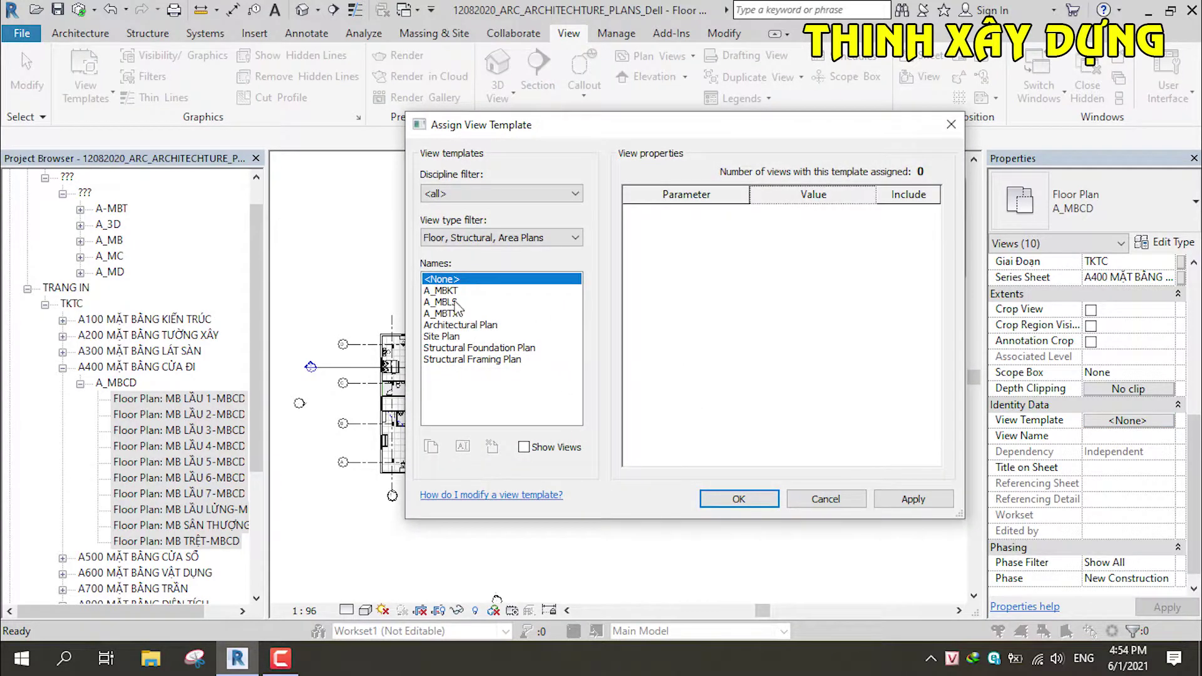
Duplicate Architectural Plan as A_MBCD, apply it, and verify it on MB LẦU 5-MBCD.
click(430, 446)
text(A_MBCD)
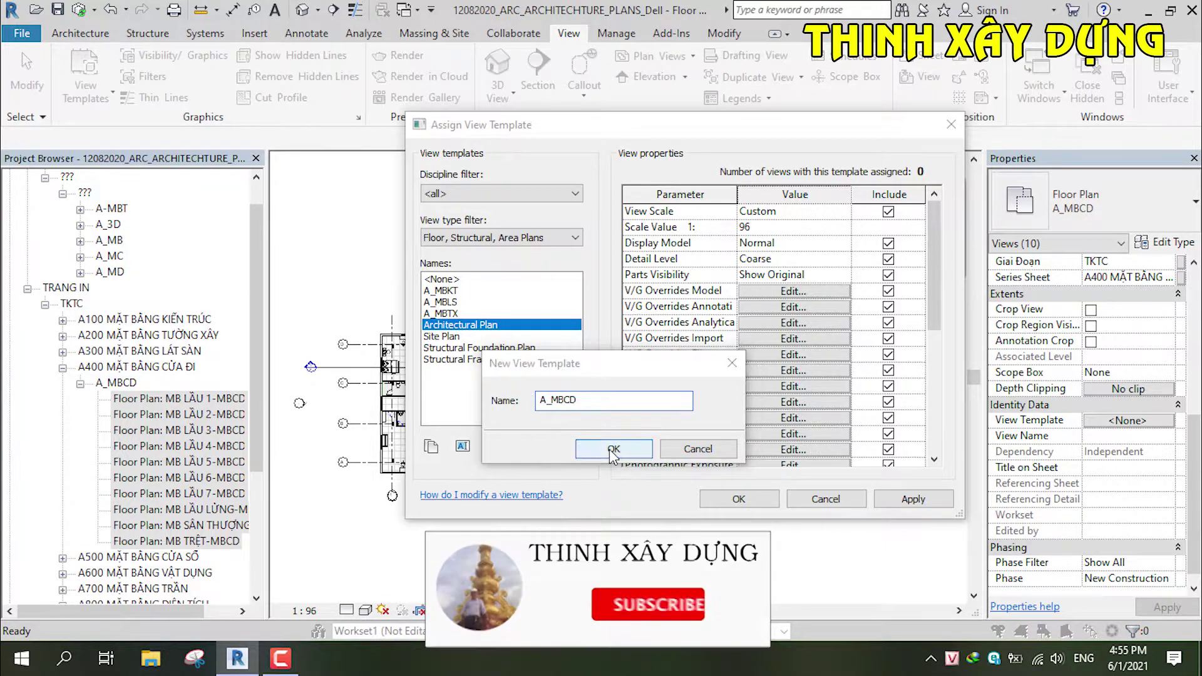
click(634, 453)
click(910, 498)
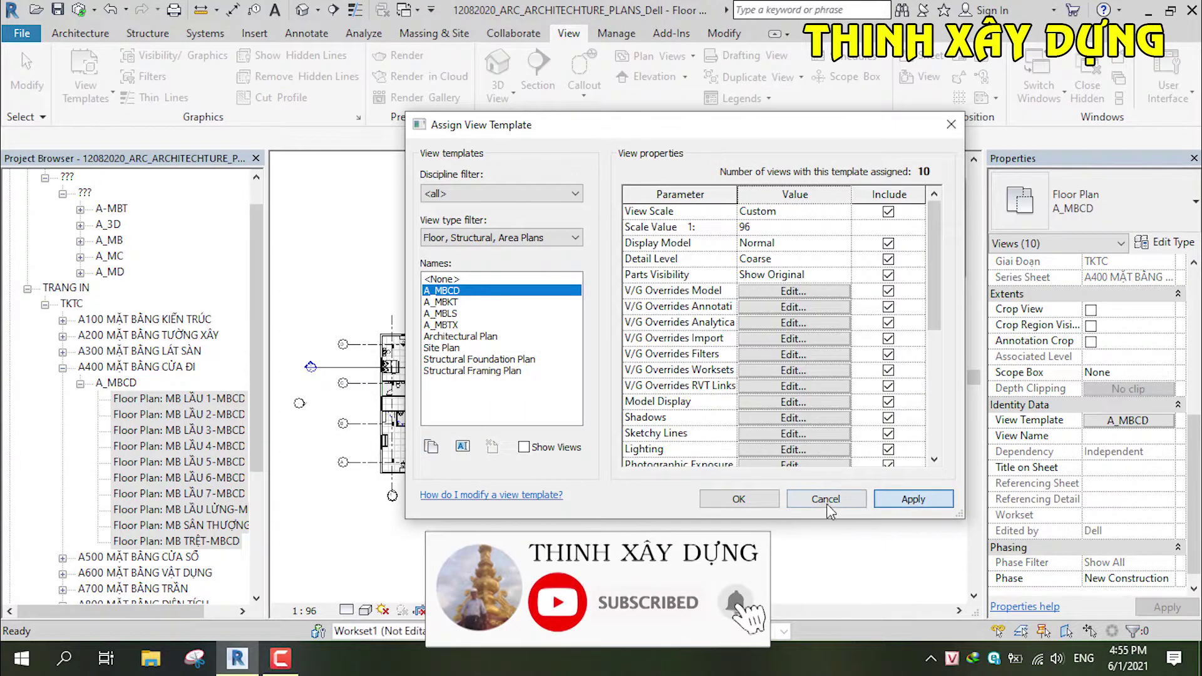
click(750, 501)
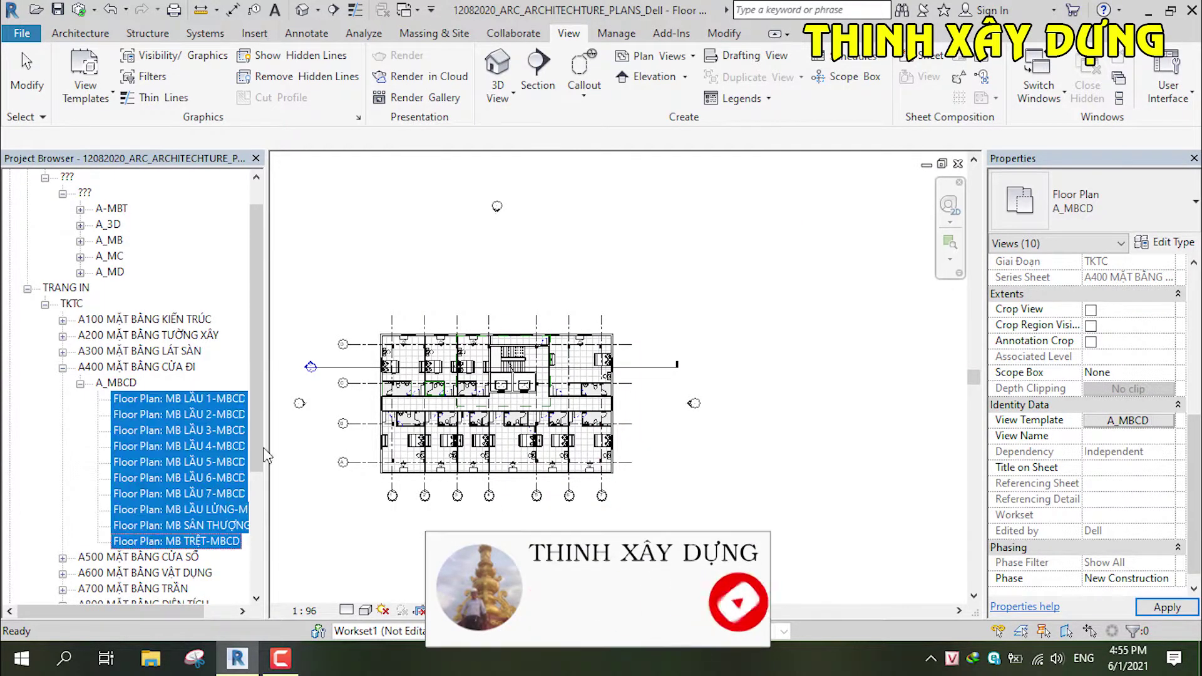
click(187, 463)
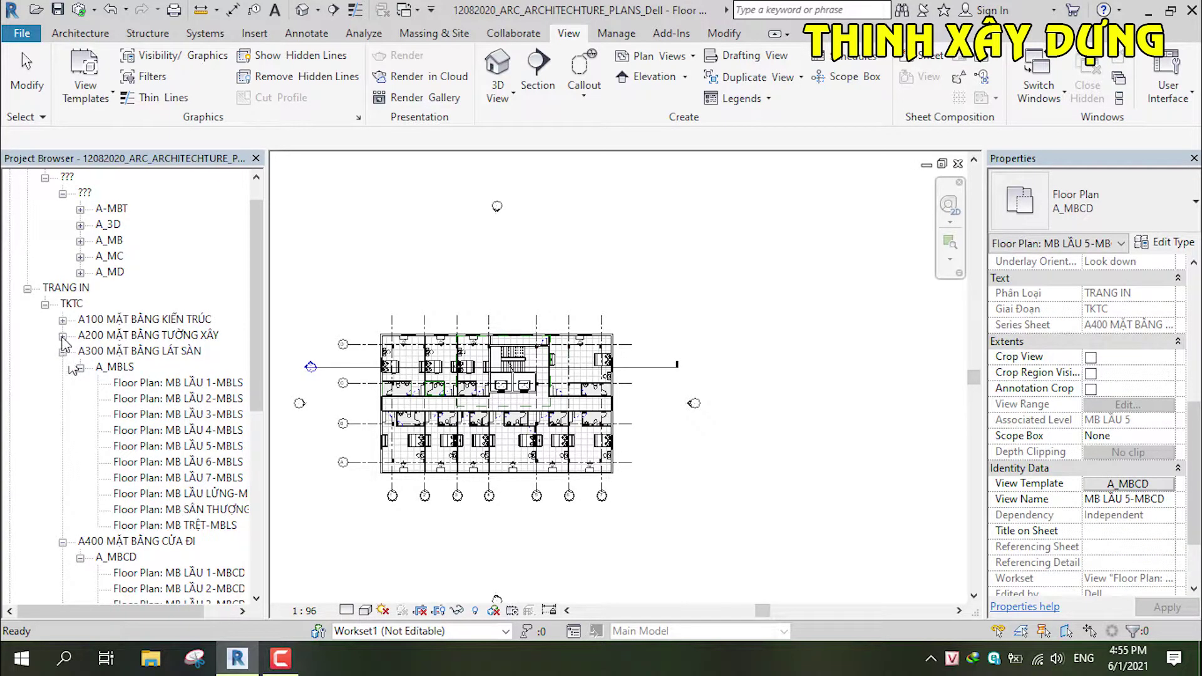
Verify MB LẦU 4-MBLS uses the A_MBLS template, then collapse the A_MBLS, A300 and A400 groups.
click(230, 431)
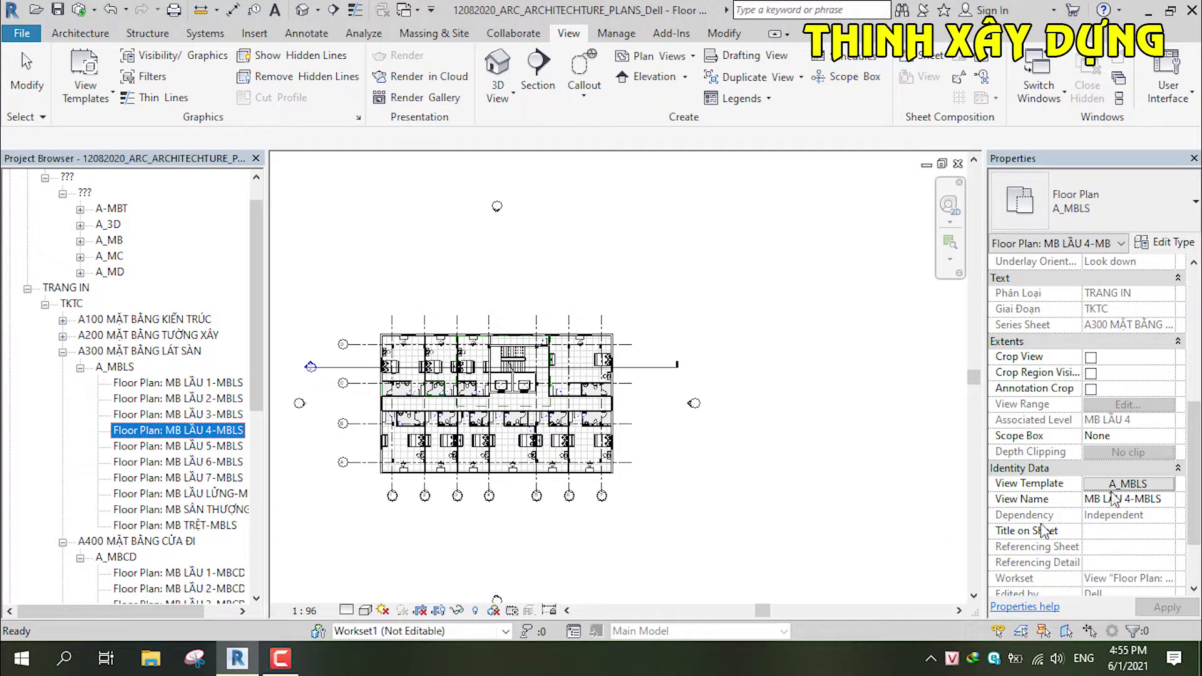
click(80, 367)
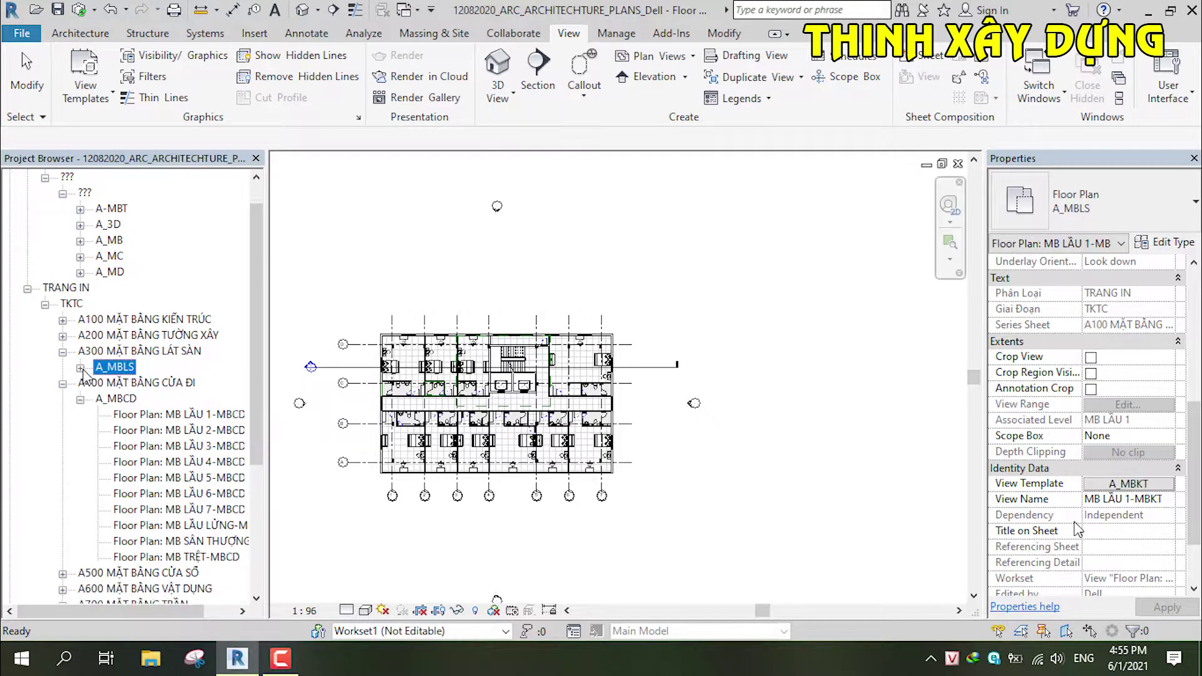
click(62, 352)
click(62, 367)
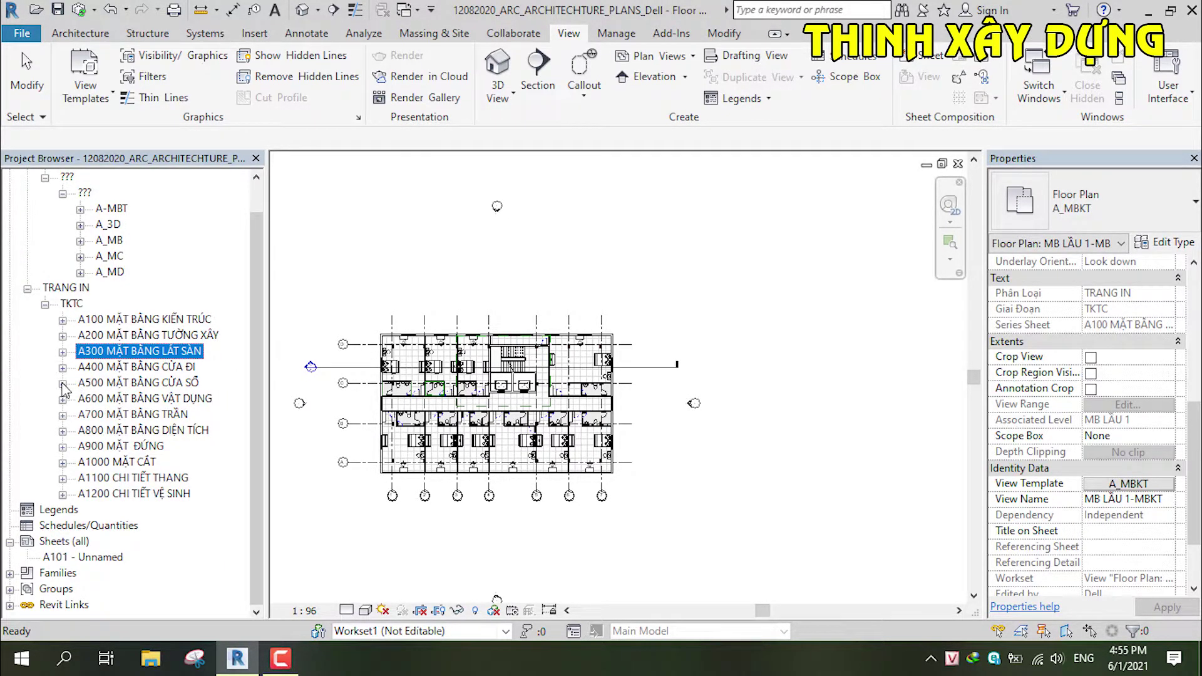
Duplicate Architectural Plan as A_MBCS and assign it to the ten A_MBCS floor plans under A500.
click(63, 383)
click(138, 415)
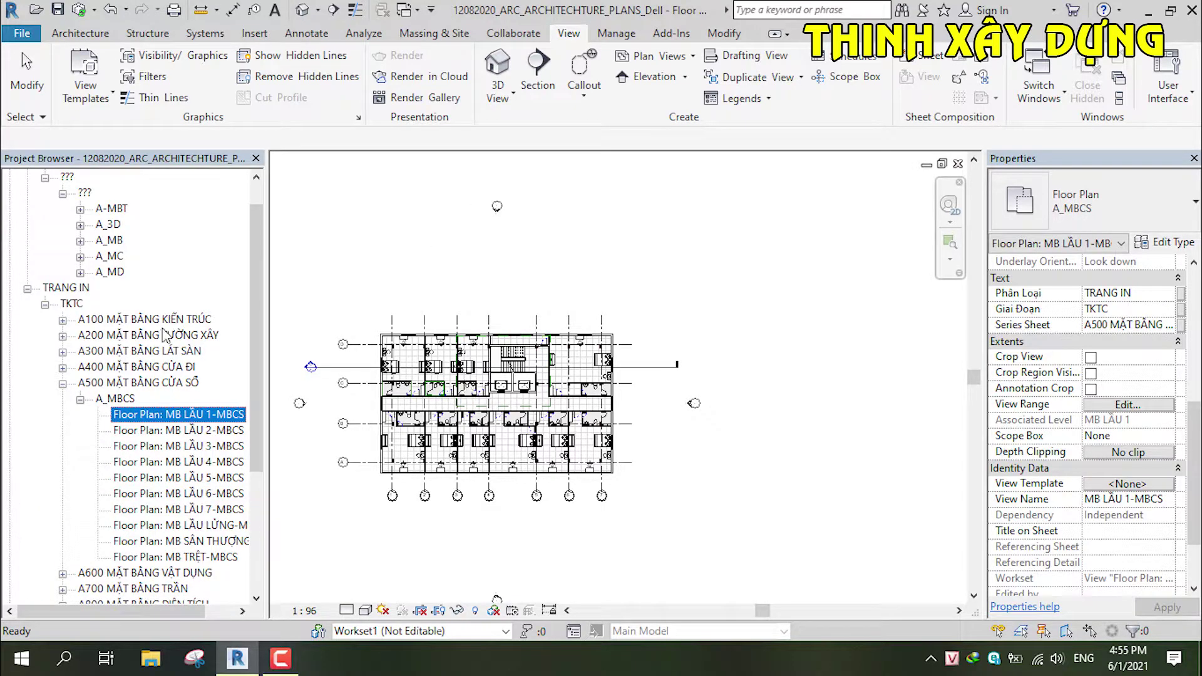
shift+click(195, 557)
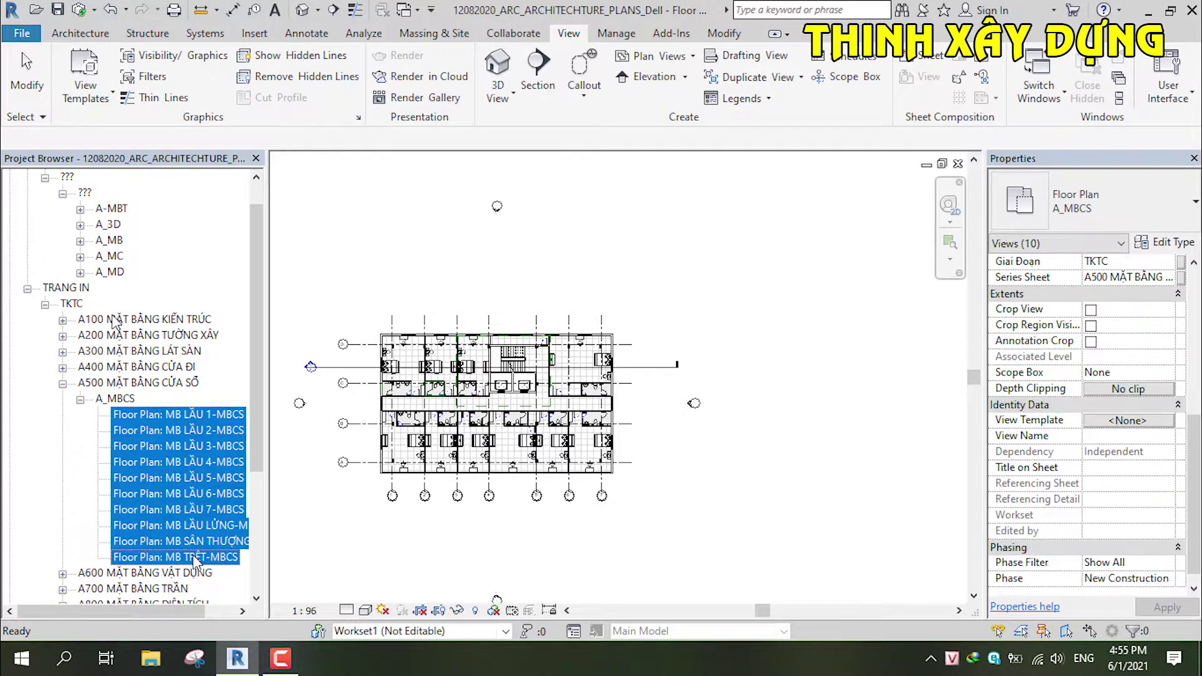
click(1129, 420)
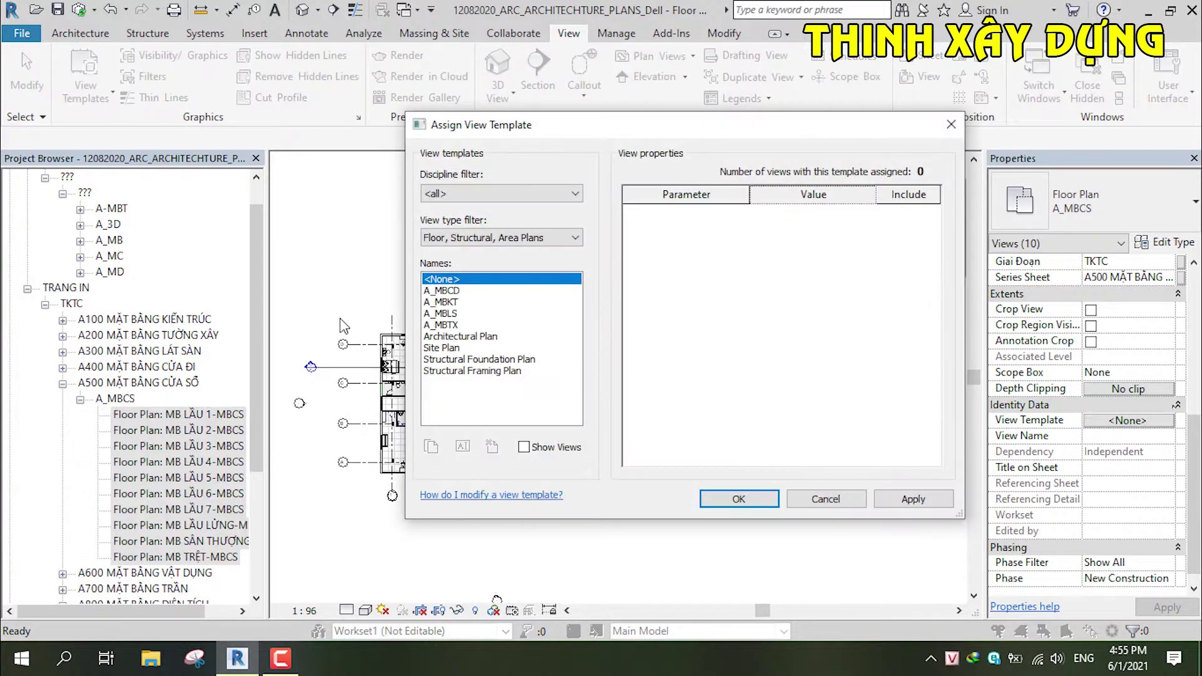
click(446, 338)
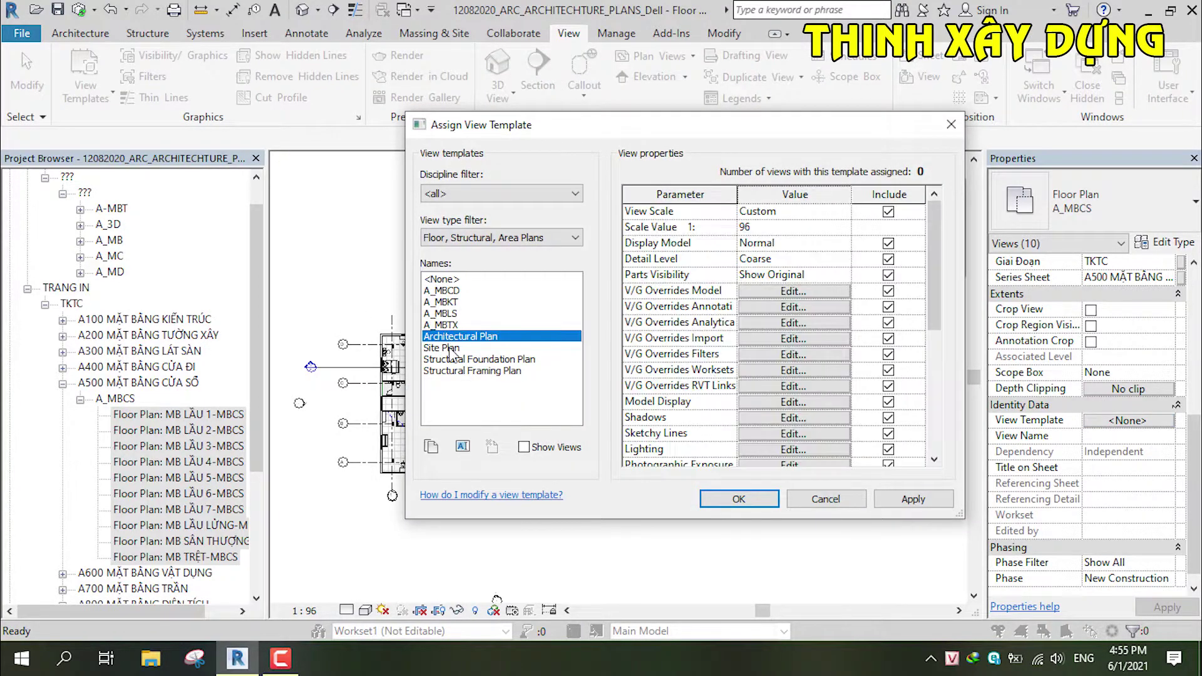
click(430, 446)
text(A_MBCS)
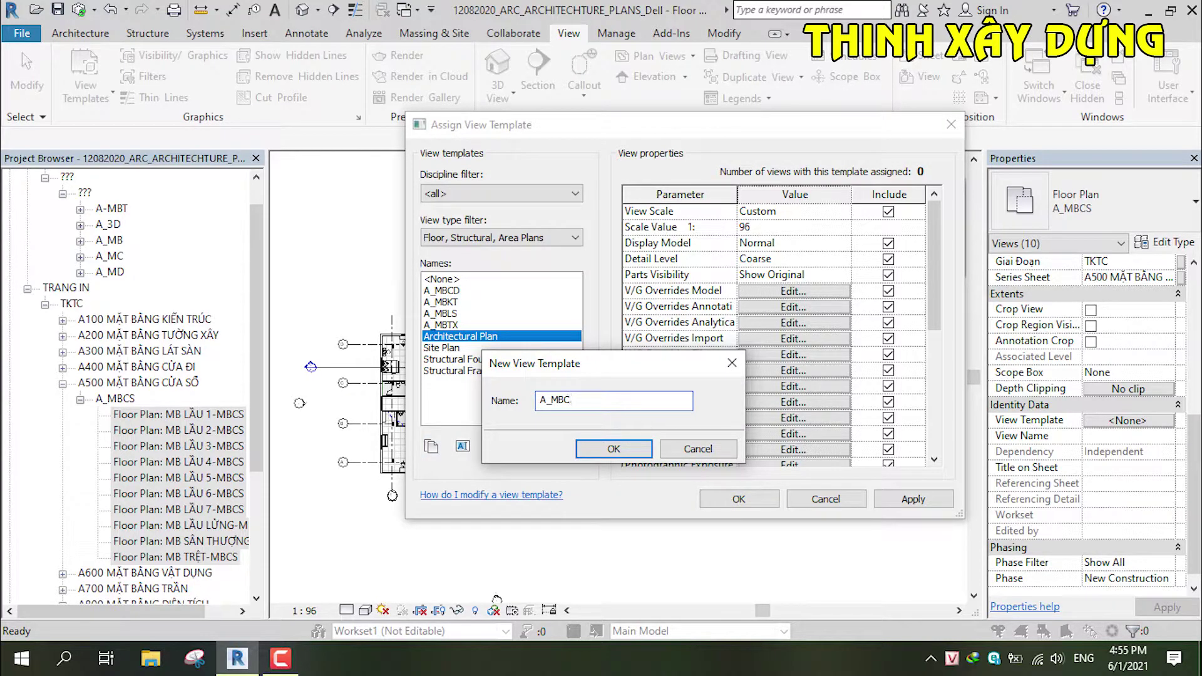
click(617, 449)
click(746, 498)
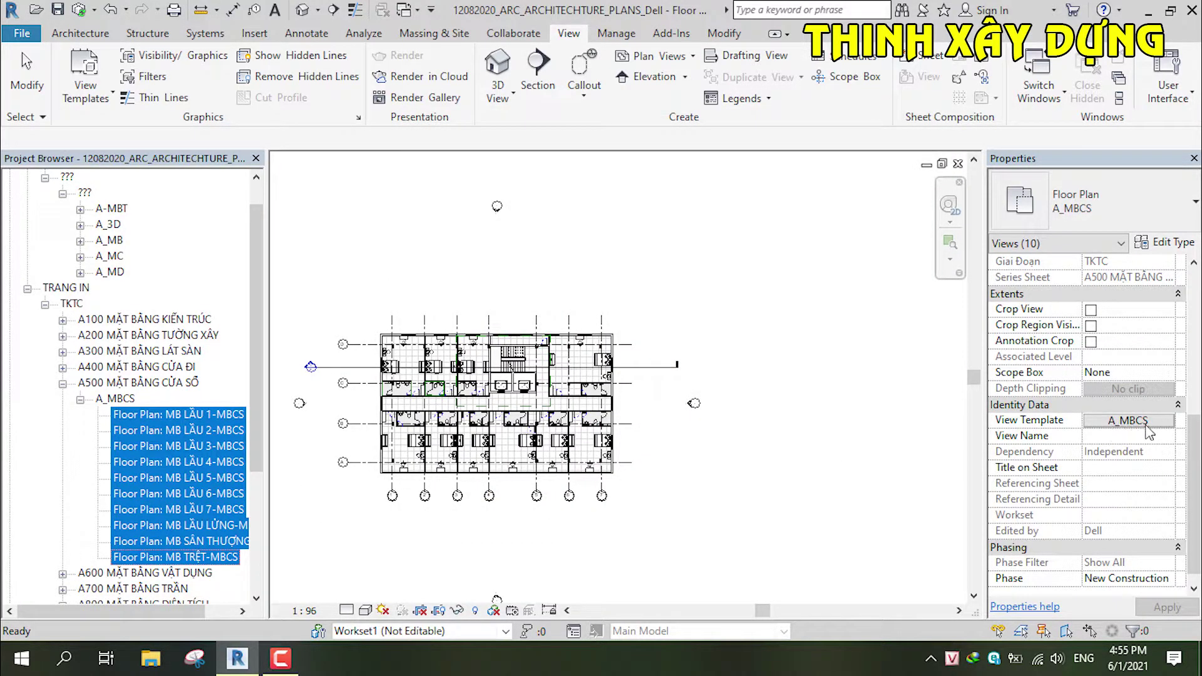
click(63, 383)
double_click(132, 385)
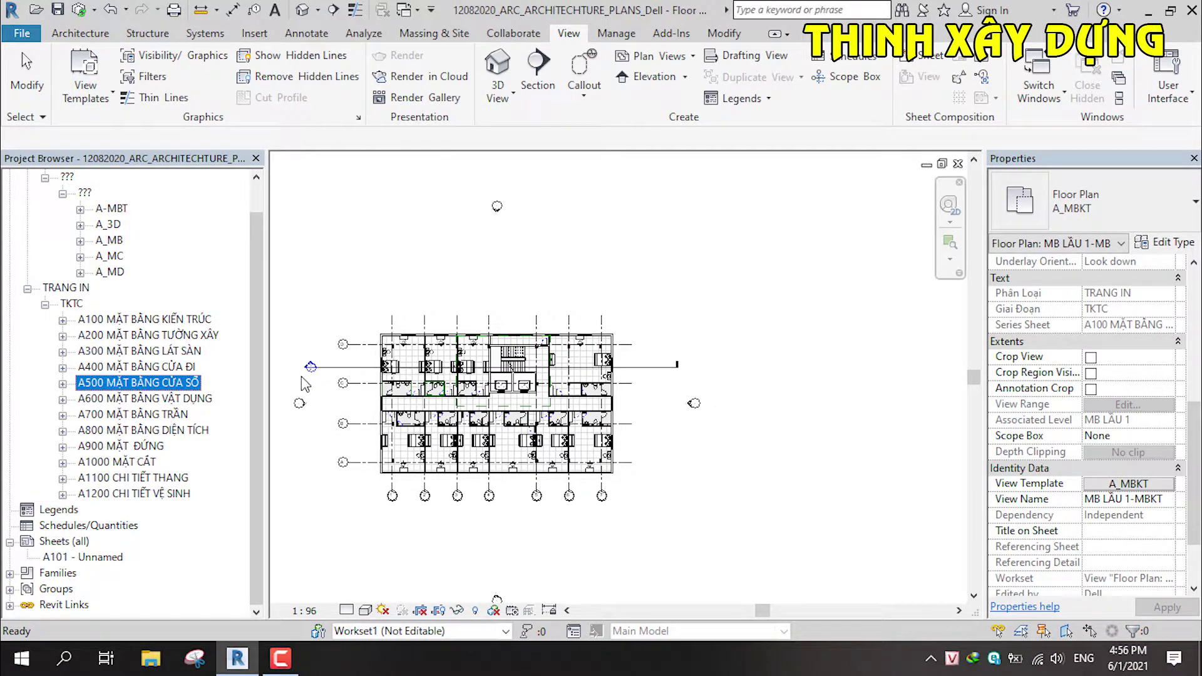
Assign a new A_MBVD template, copied from Architectural Plan, to the ten A600 floor plans.
click(63, 399)
click(63, 399)
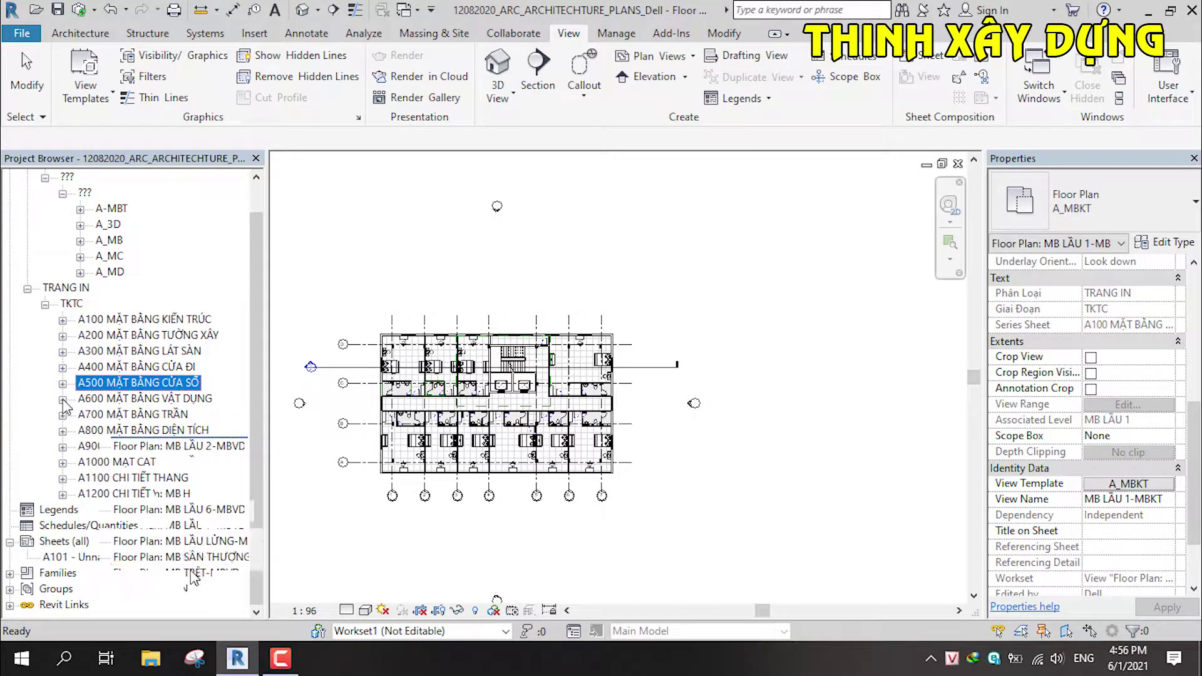
shift+click(191, 573)
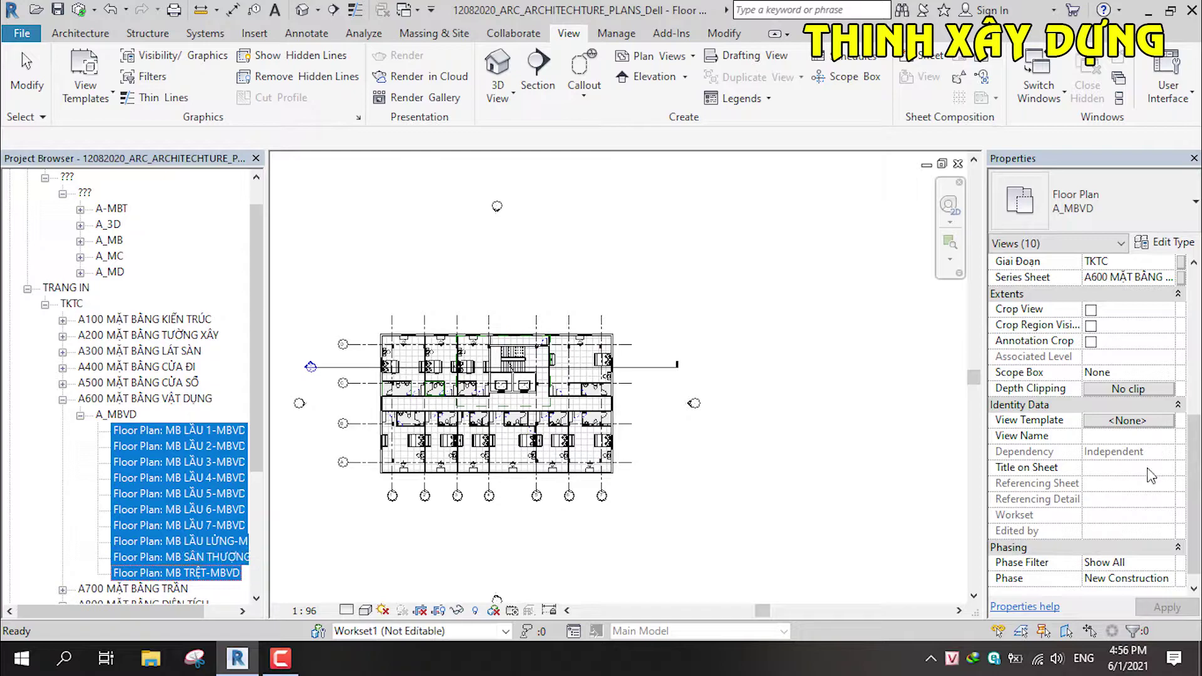
click(1128, 421)
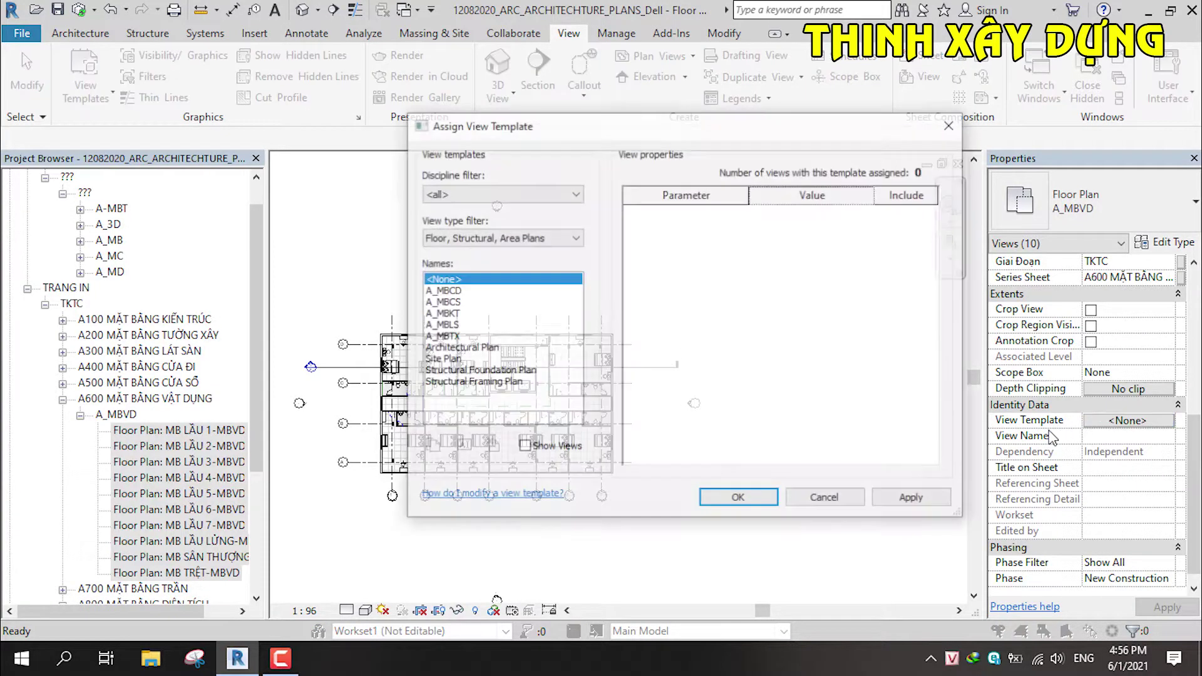
click(453, 349)
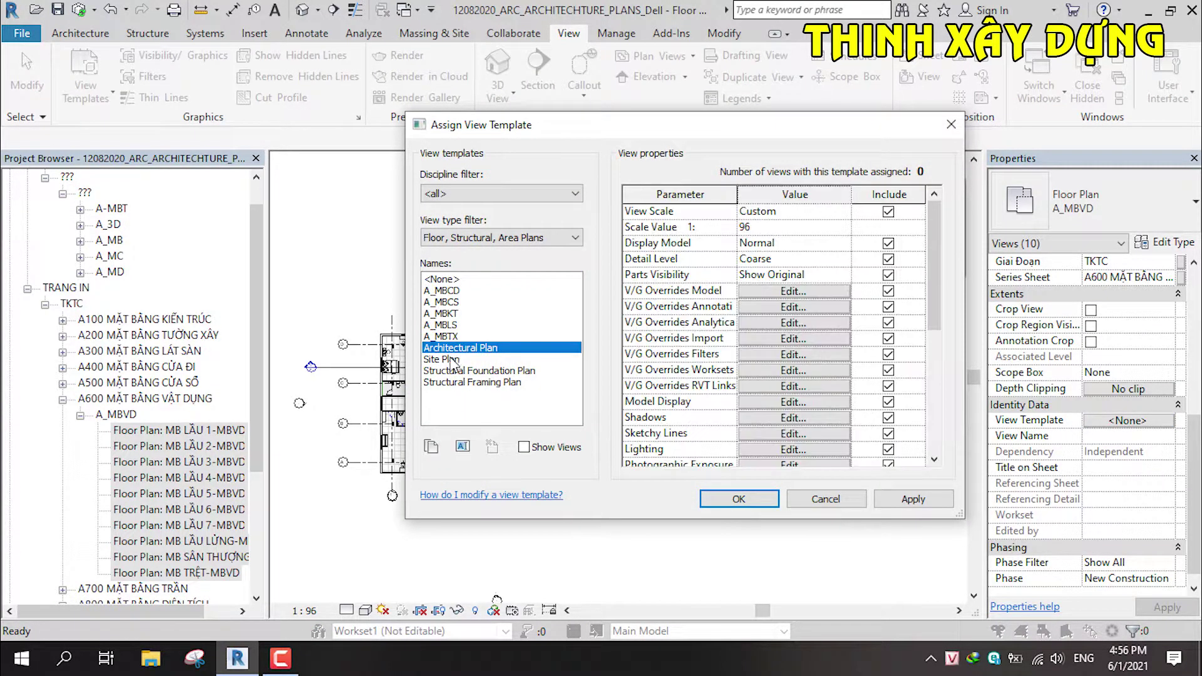
click(437, 455)
text(A_MBVD)
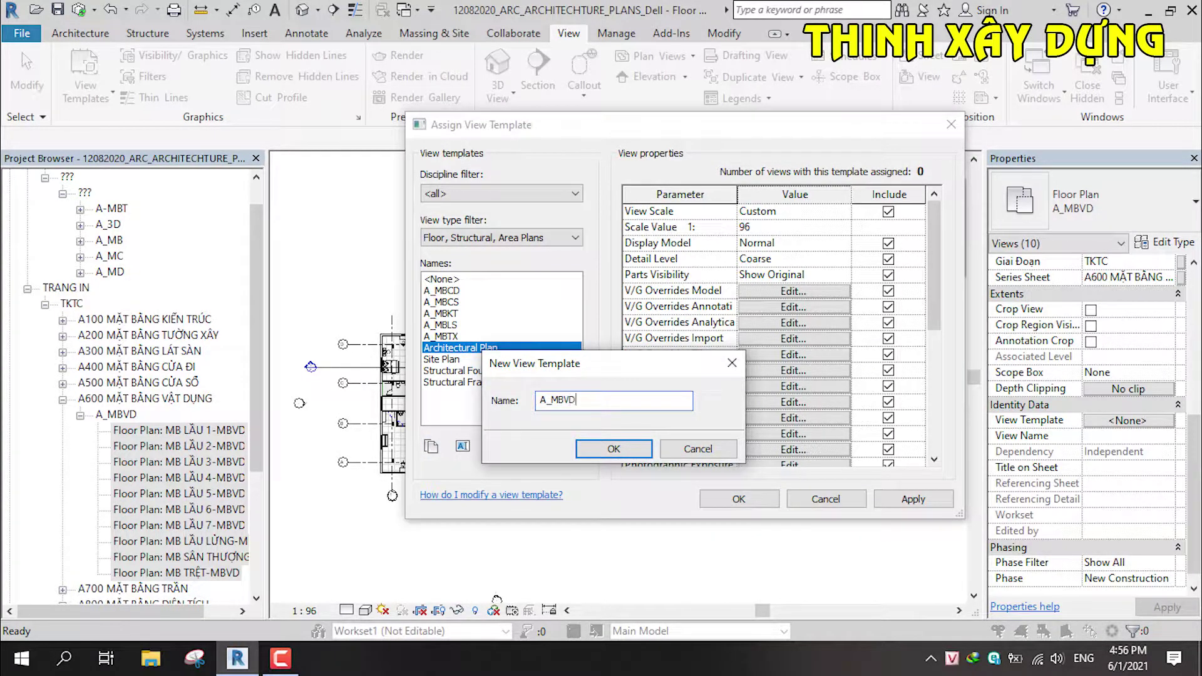
click(615, 448)
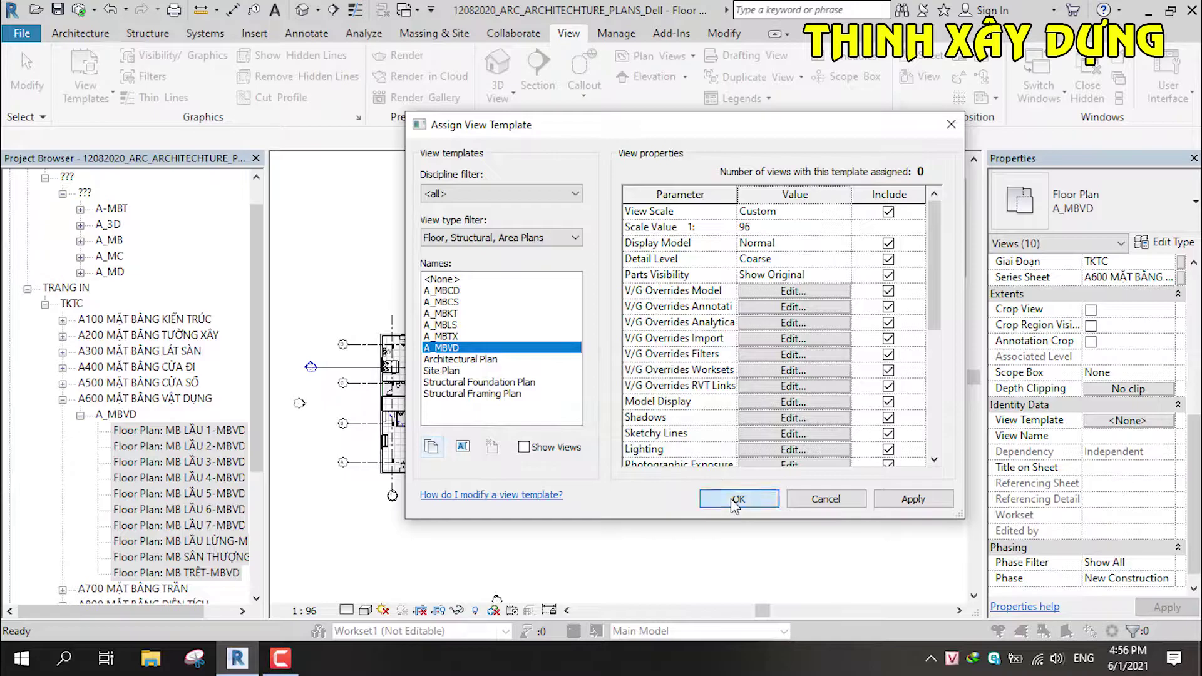
click(737, 499)
click(62, 399)
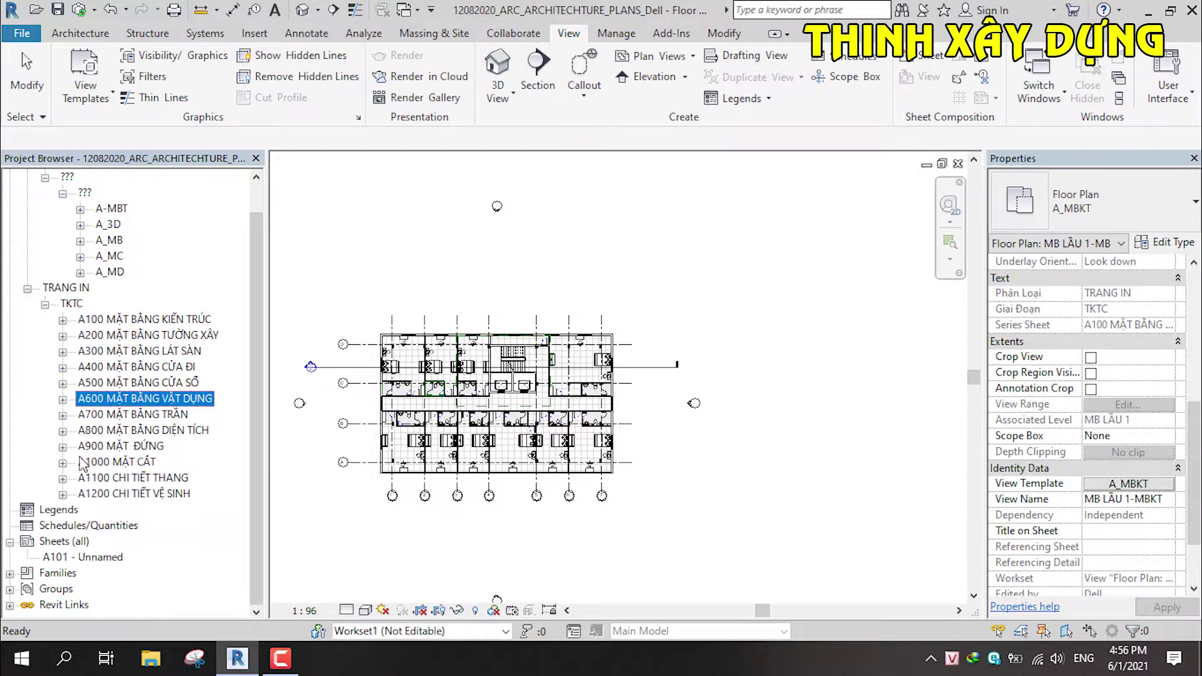
Assign the existing A_MBTR template to the ten A-MBTR reflected ceiling plans under A700.
click(62, 415)
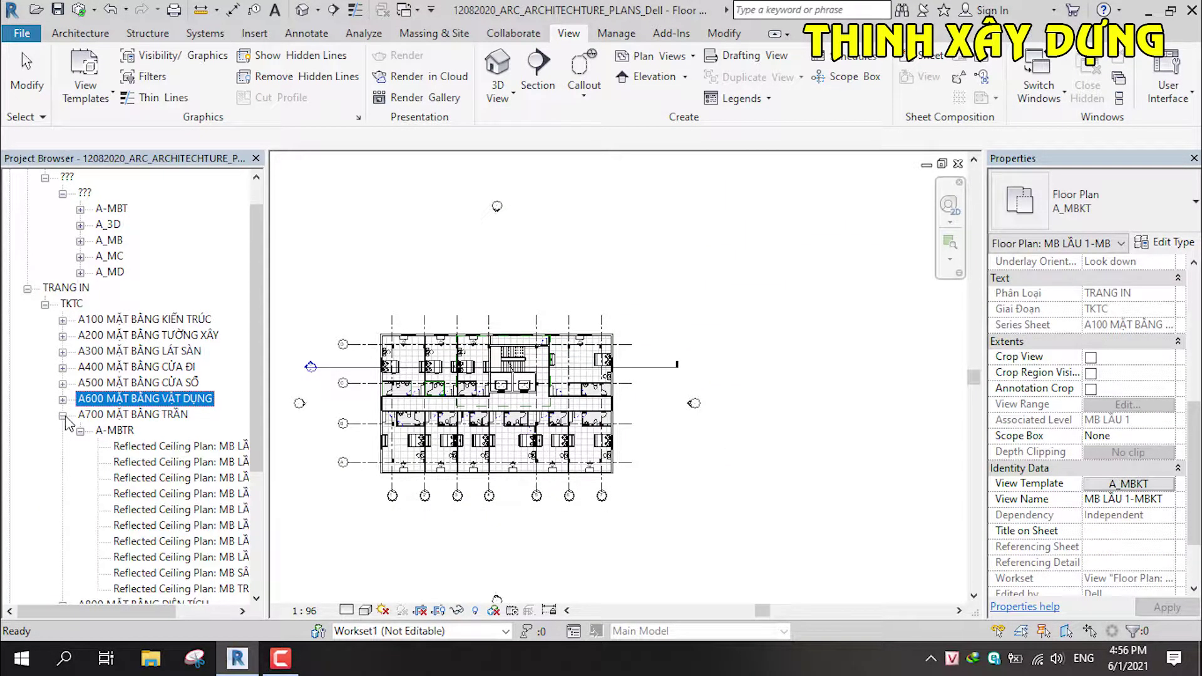
click(138, 445)
shift+click(201, 602)
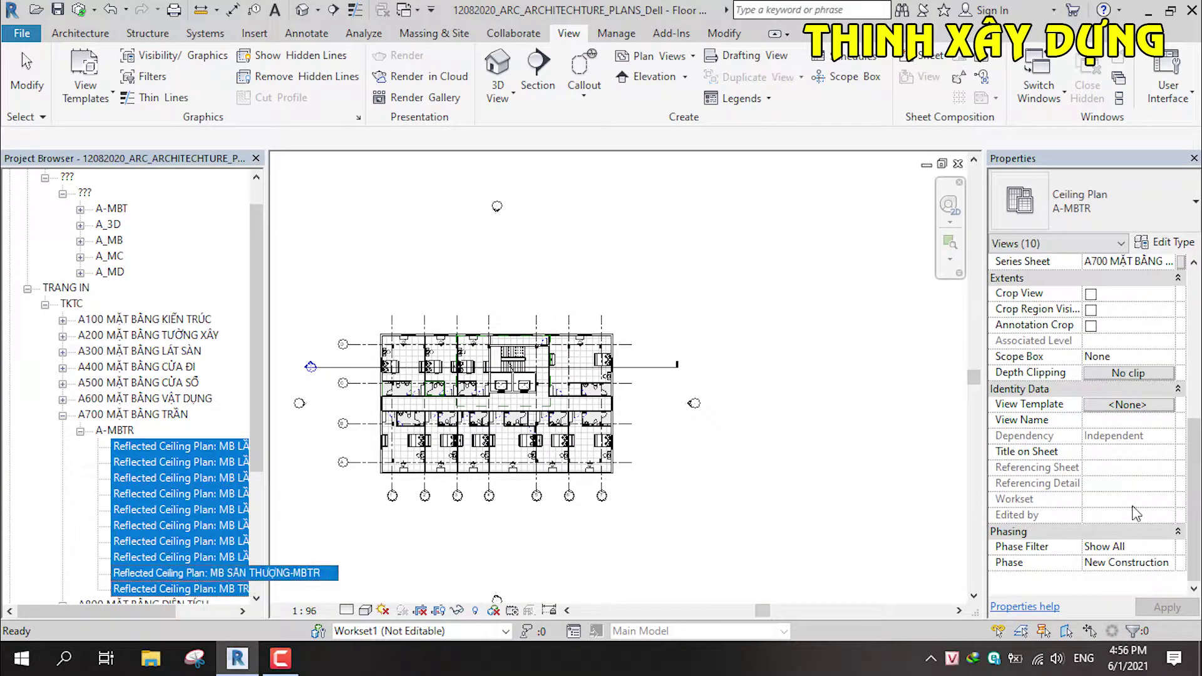
click(1113, 406)
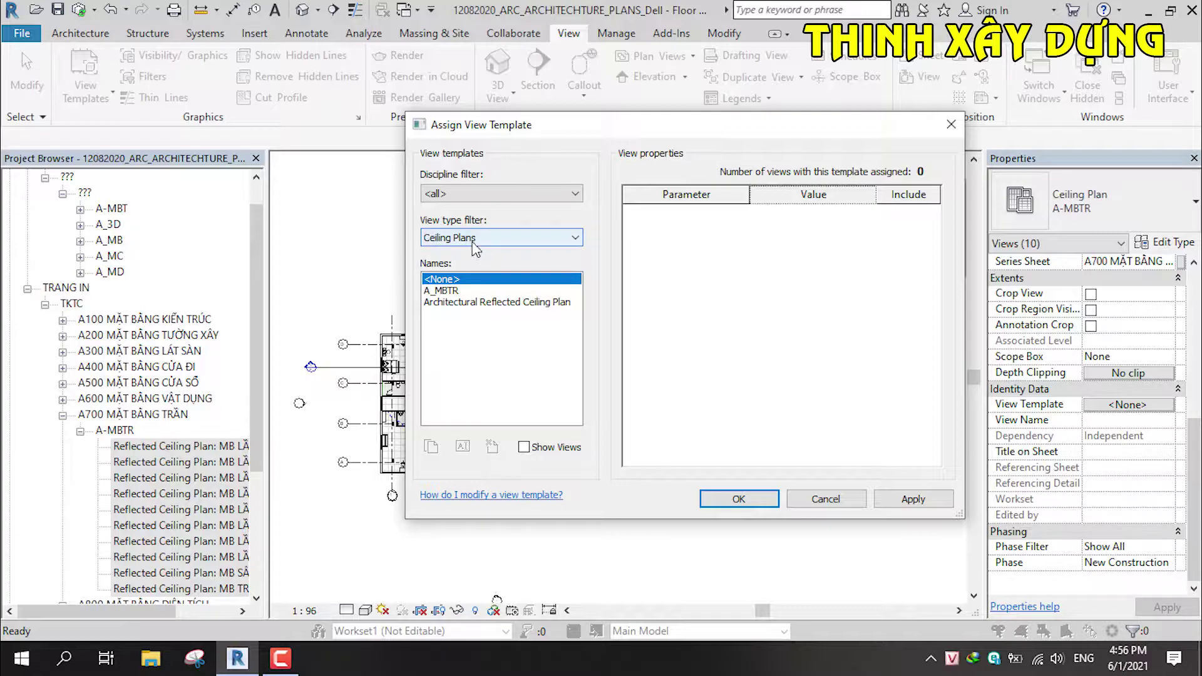
click(441, 291)
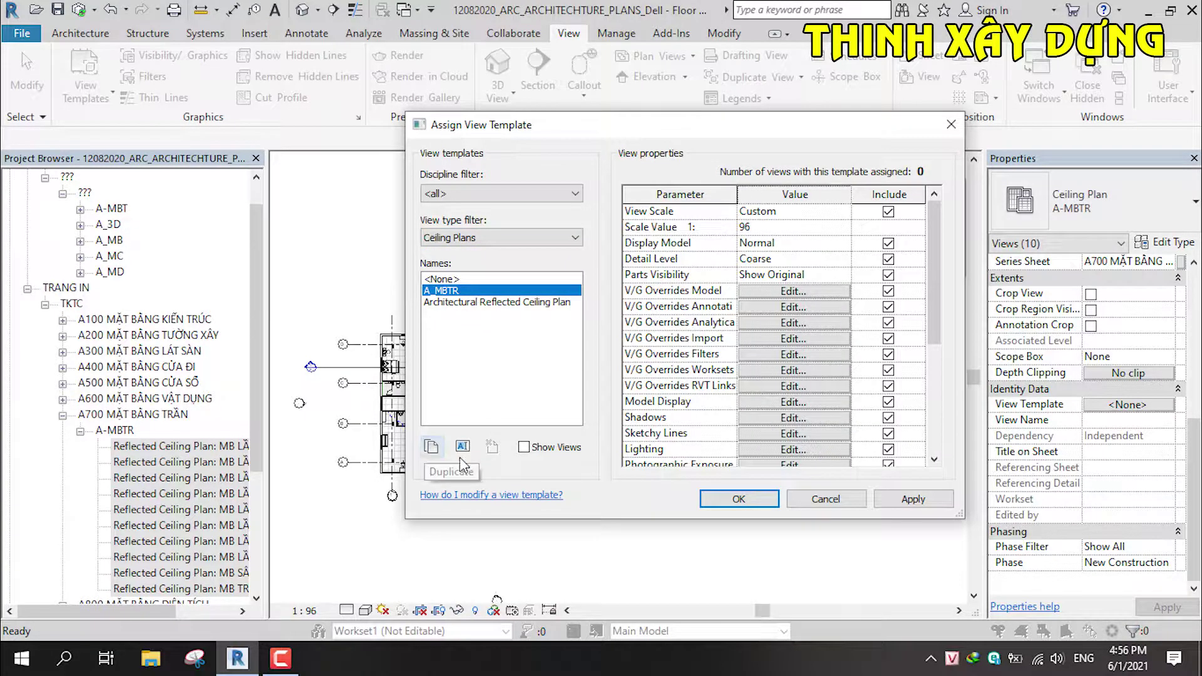
click(739, 499)
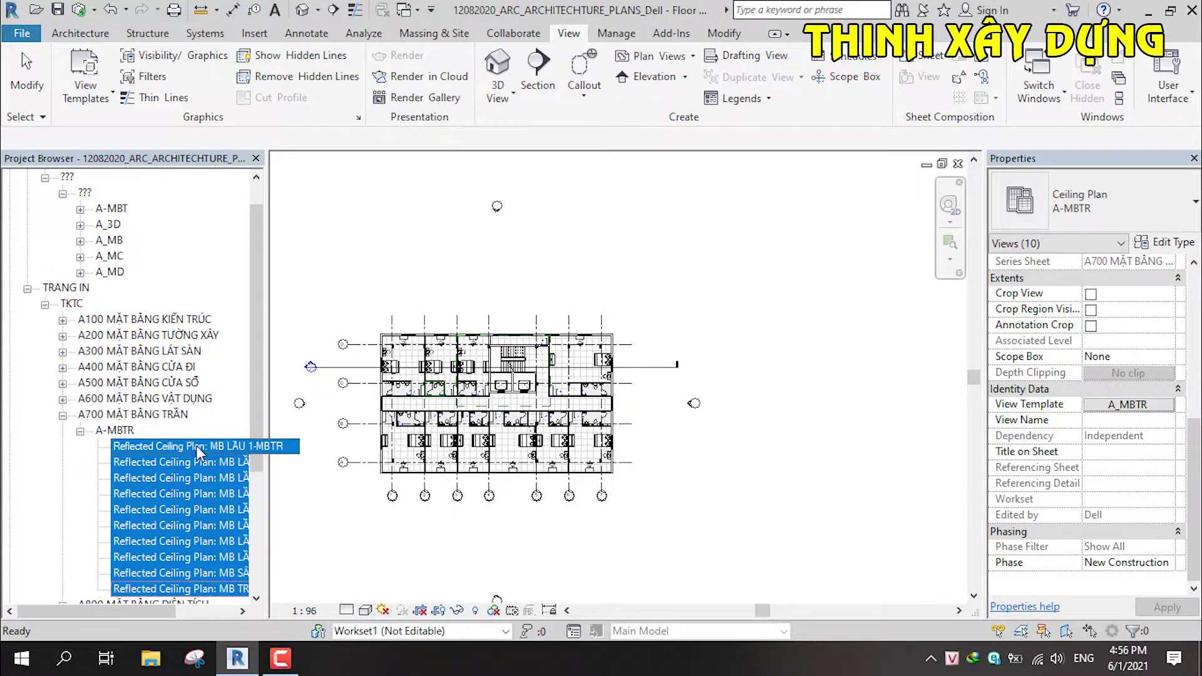
click(63, 414)
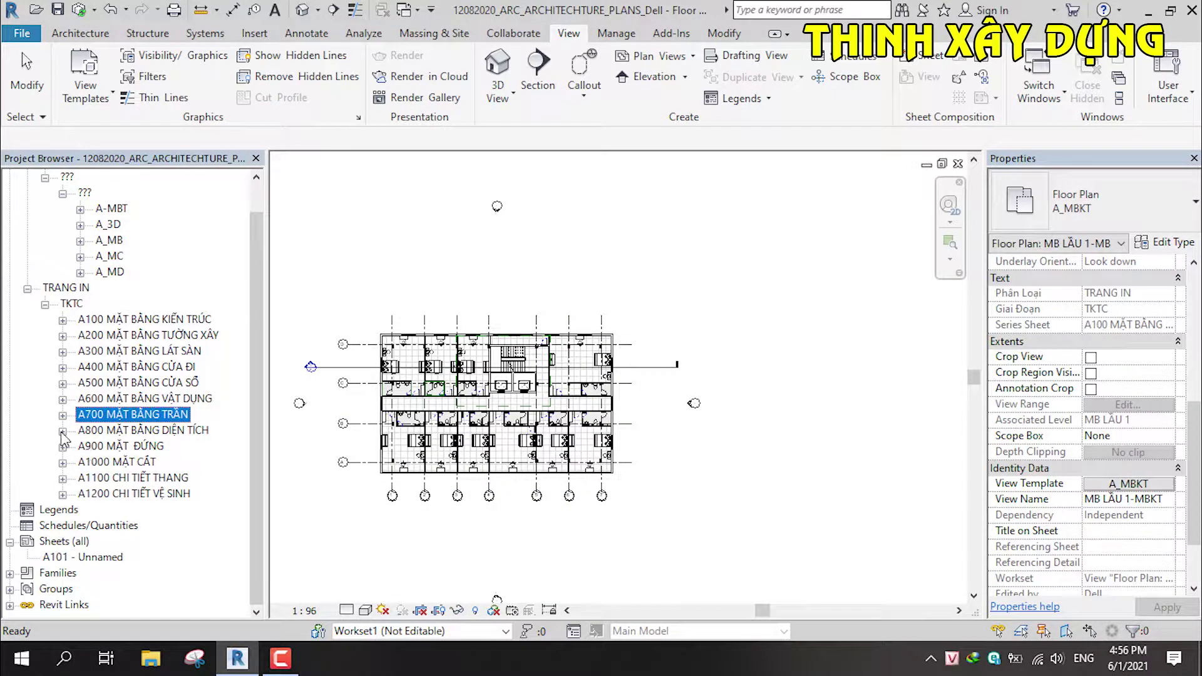
Duplicate Architectural Plan as A_MBDT and assign it to the ten A800 floor plans.
click(63, 430)
click(166, 464)
scroll(182, 529, down, 1)
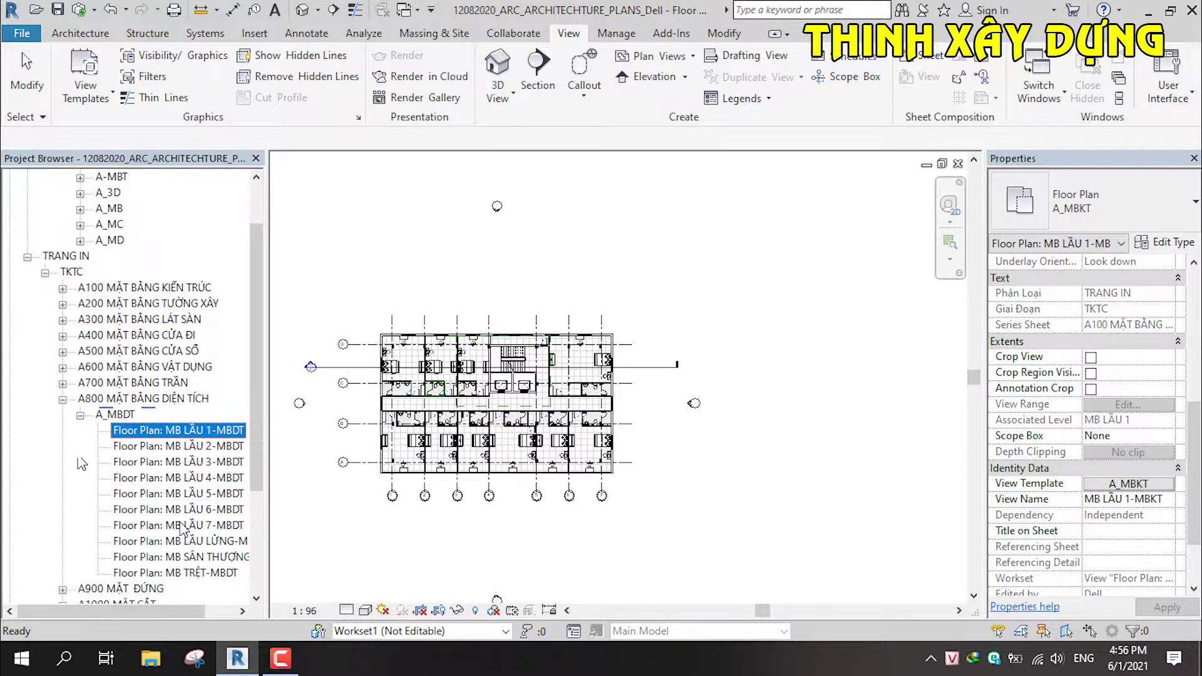
shift+click(162, 573)
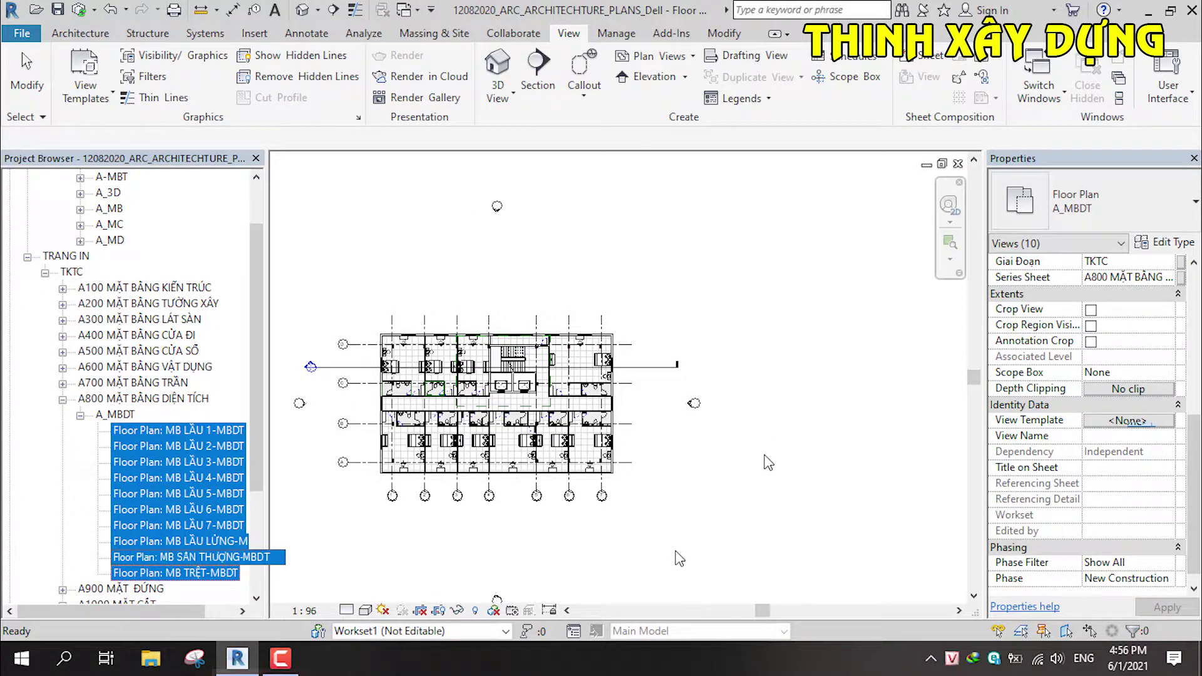
click(1126, 420)
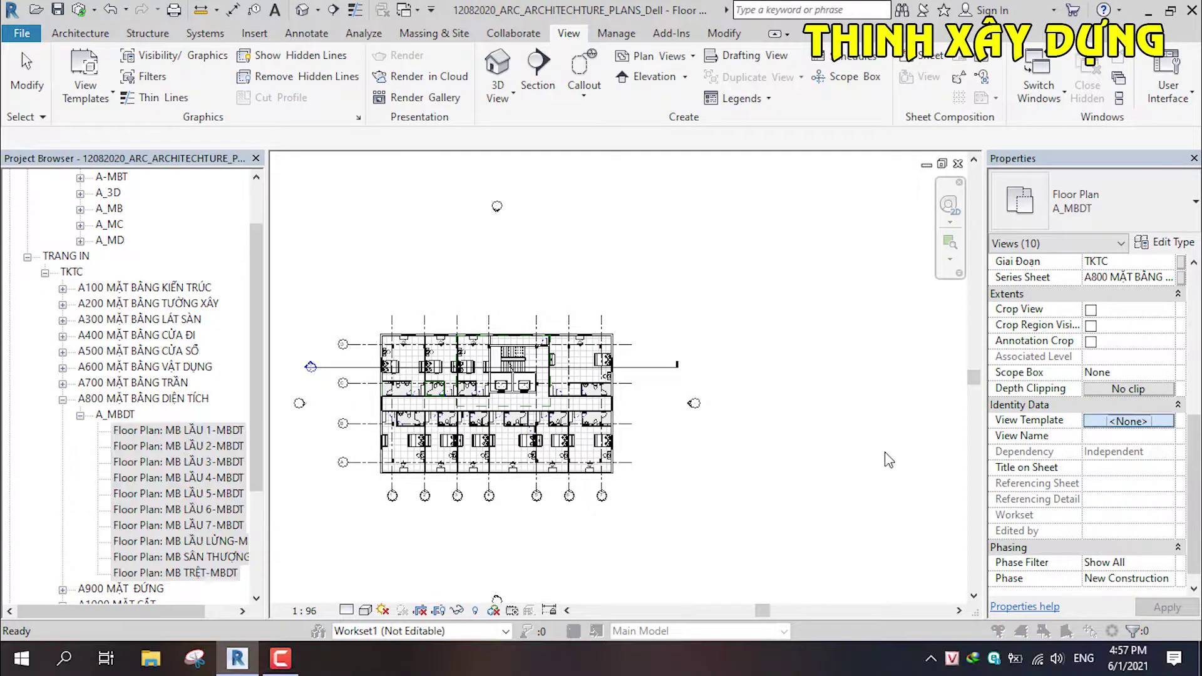
click(463, 359)
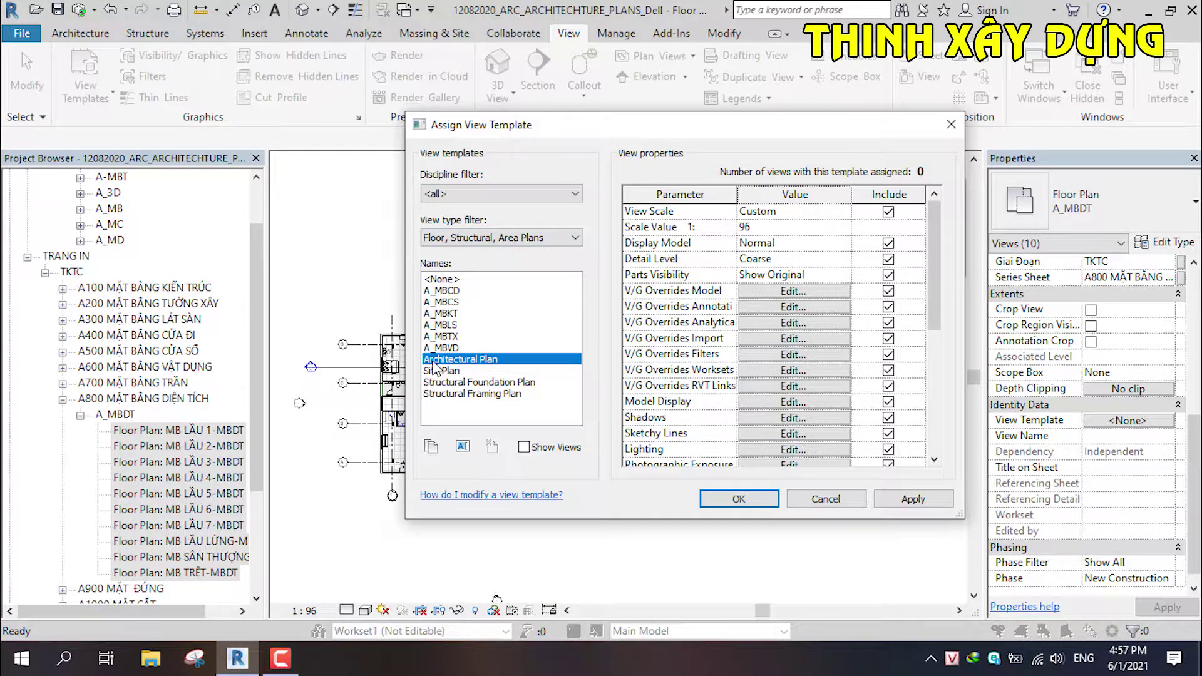
click(432, 446)
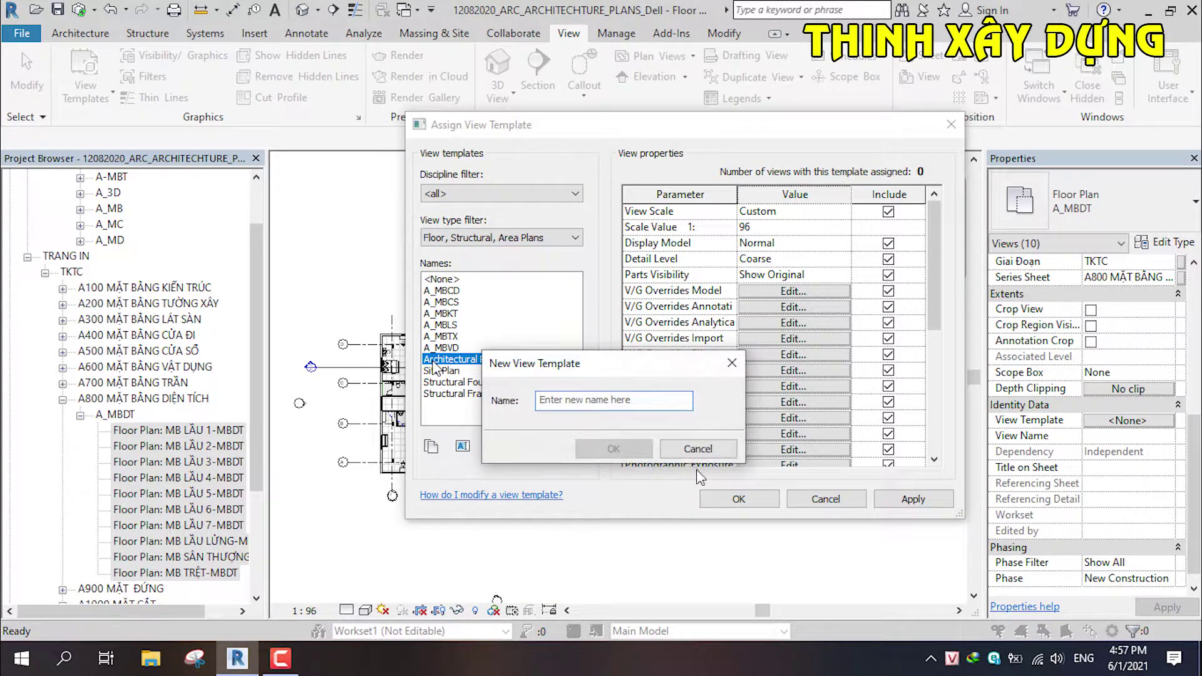
text(A_MBDT)
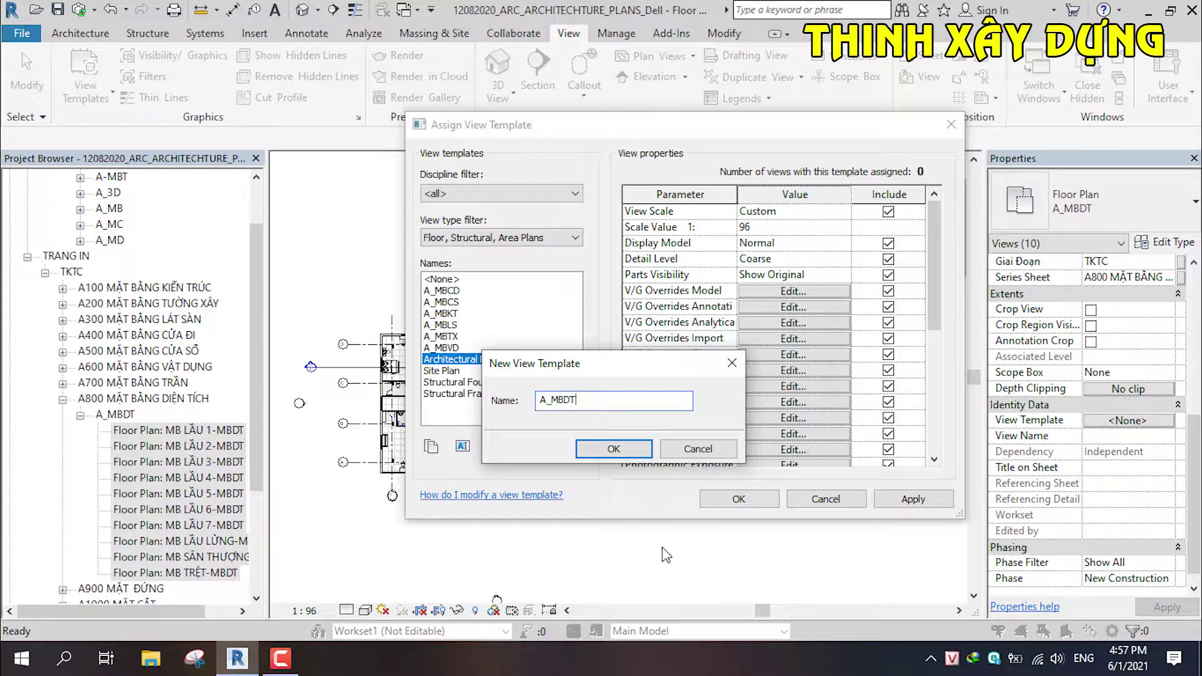
click(612, 451)
click(739, 499)
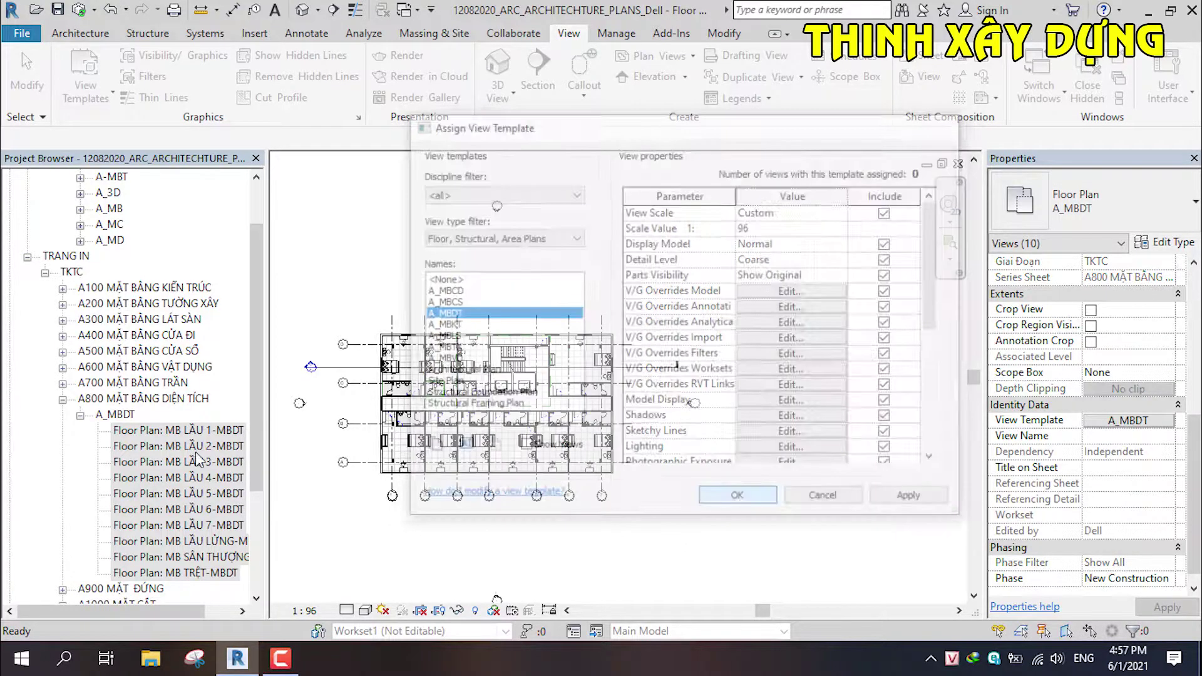
click(62, 399)
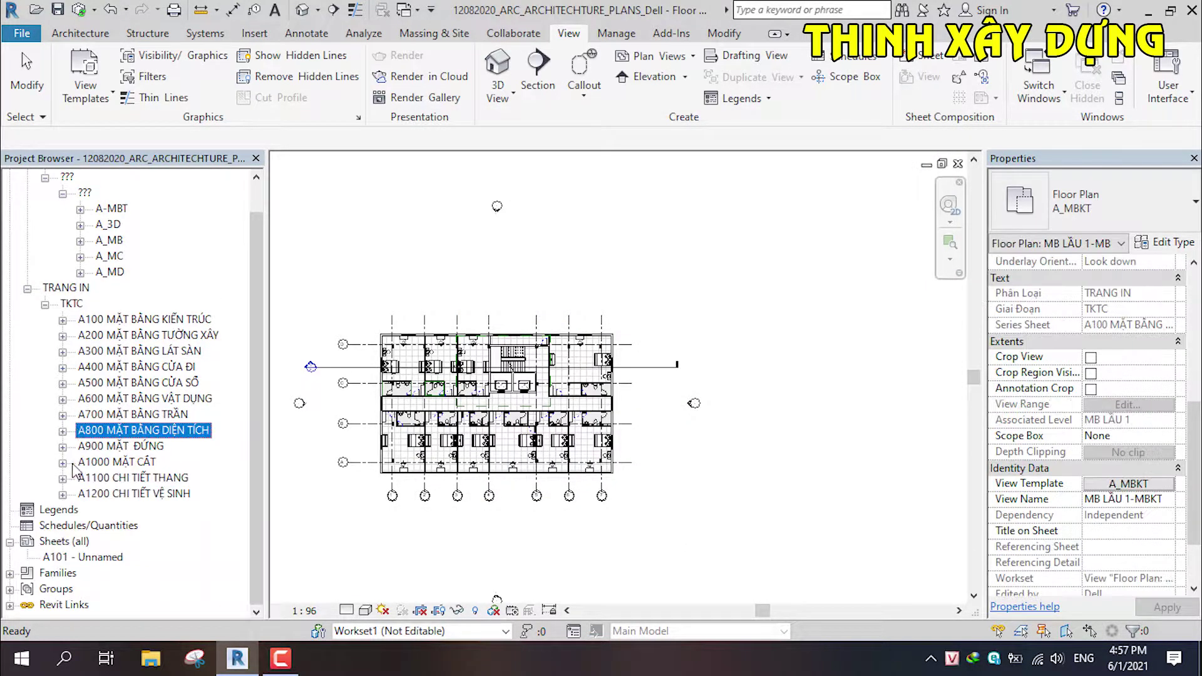
Assign the A_--MD template to the four A900 MD elevations, including East-MD.
click(62, 445)
click(130, 479)
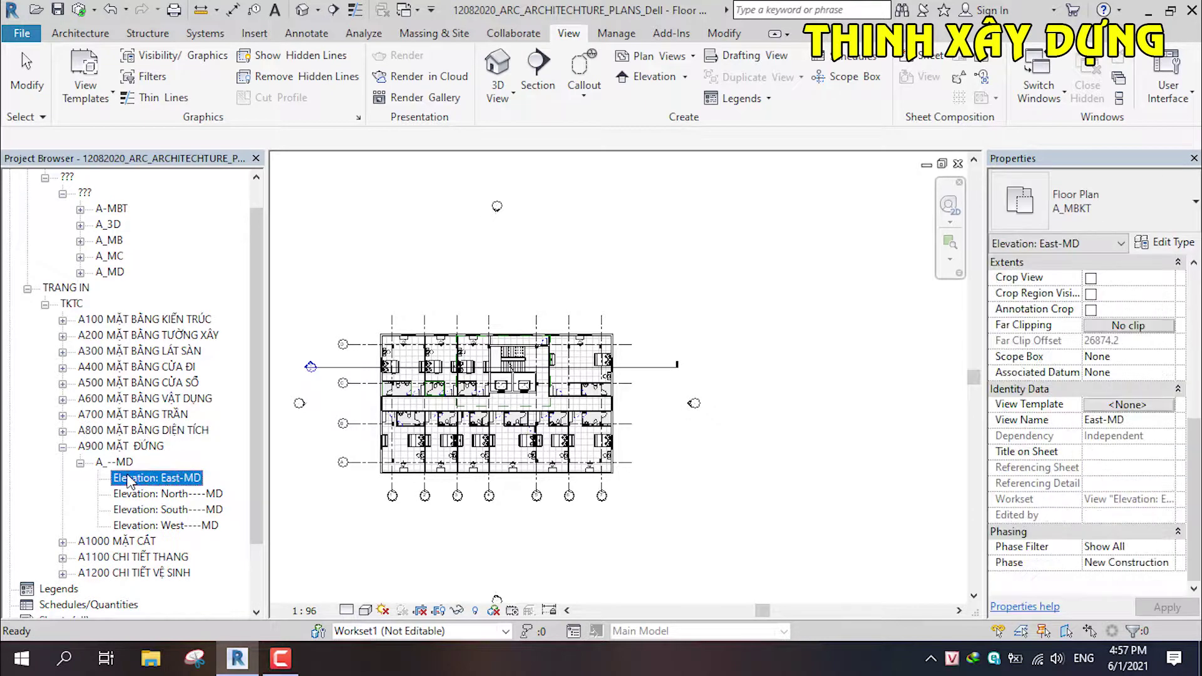
shift+click(160, 526)
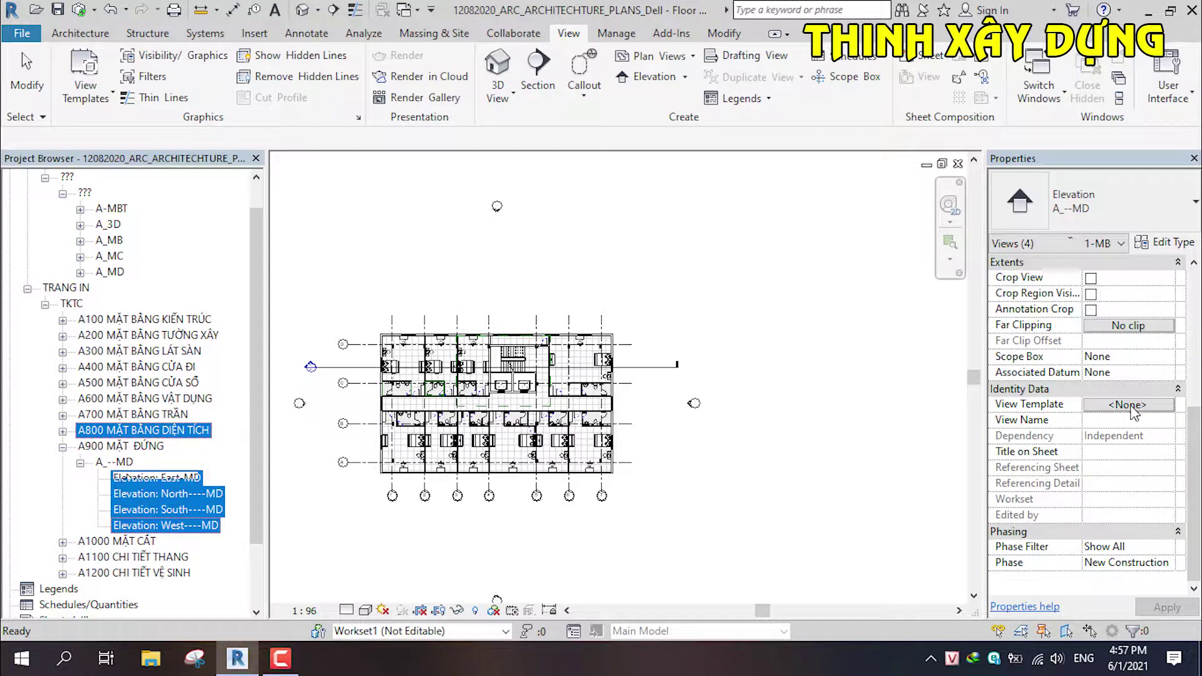
click(1130, 404)
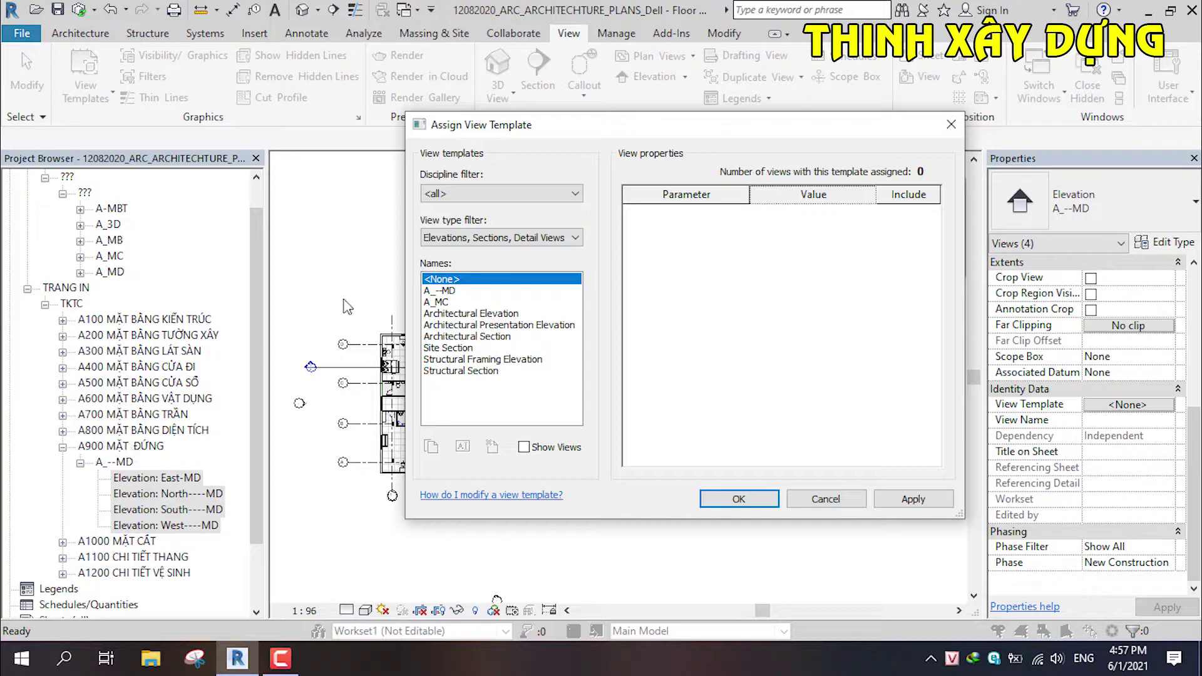
click(442, 291)
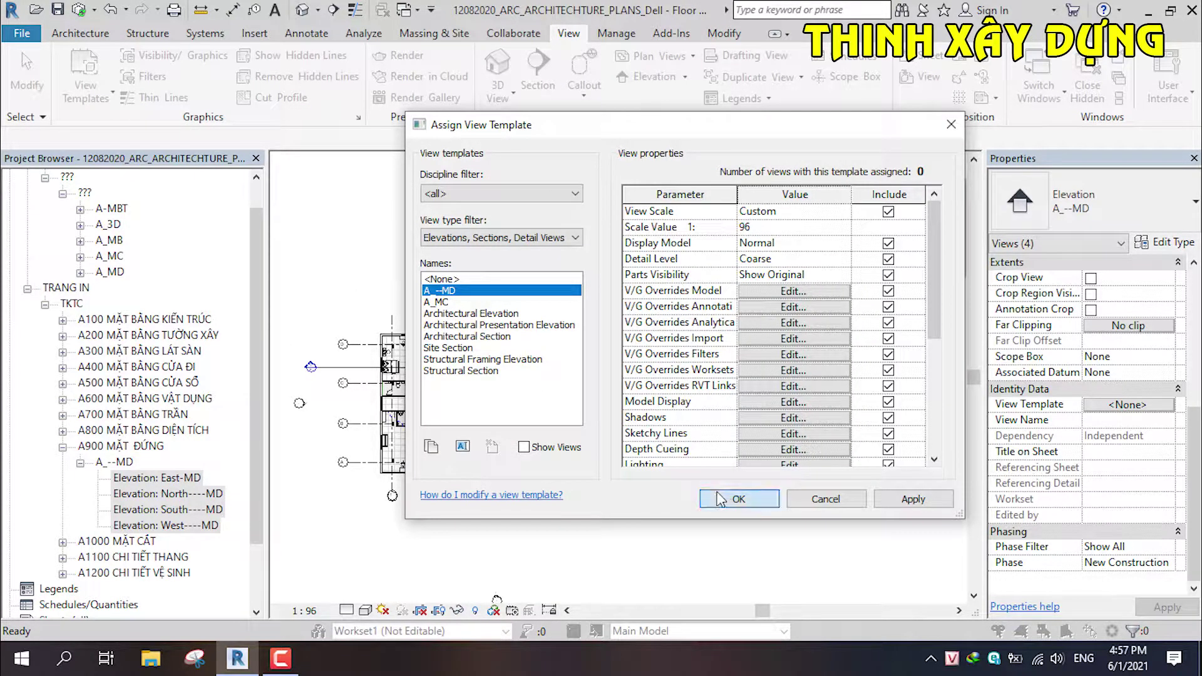
click(739, 499)
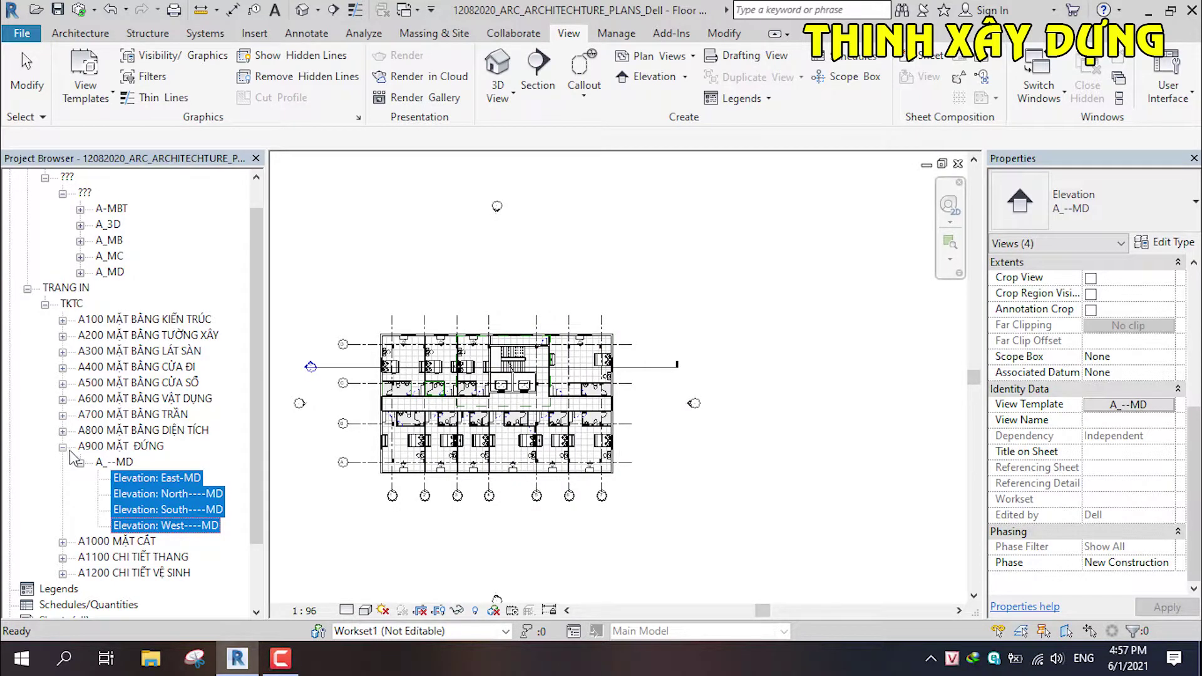
click(63, 447)
Assign the A_MC template to Section 1-MC under A1000.
click(62, 463)
click(164, 494)
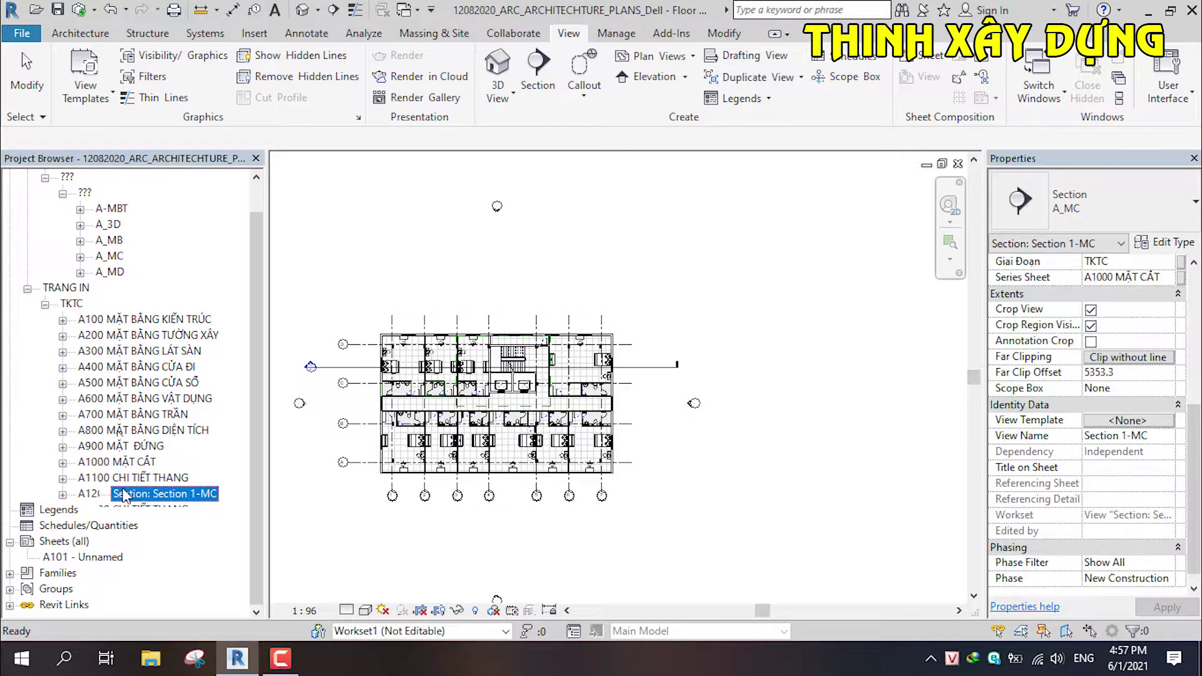
click(1172, 421)
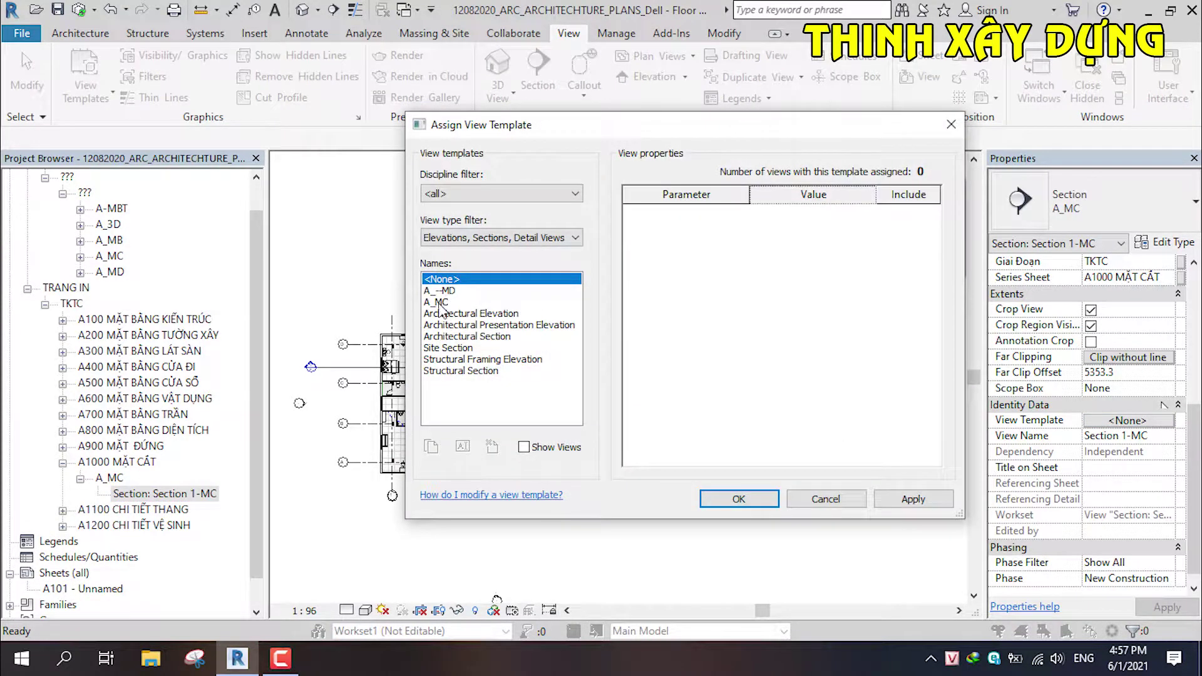
click(440, 303)
click(734, 499)
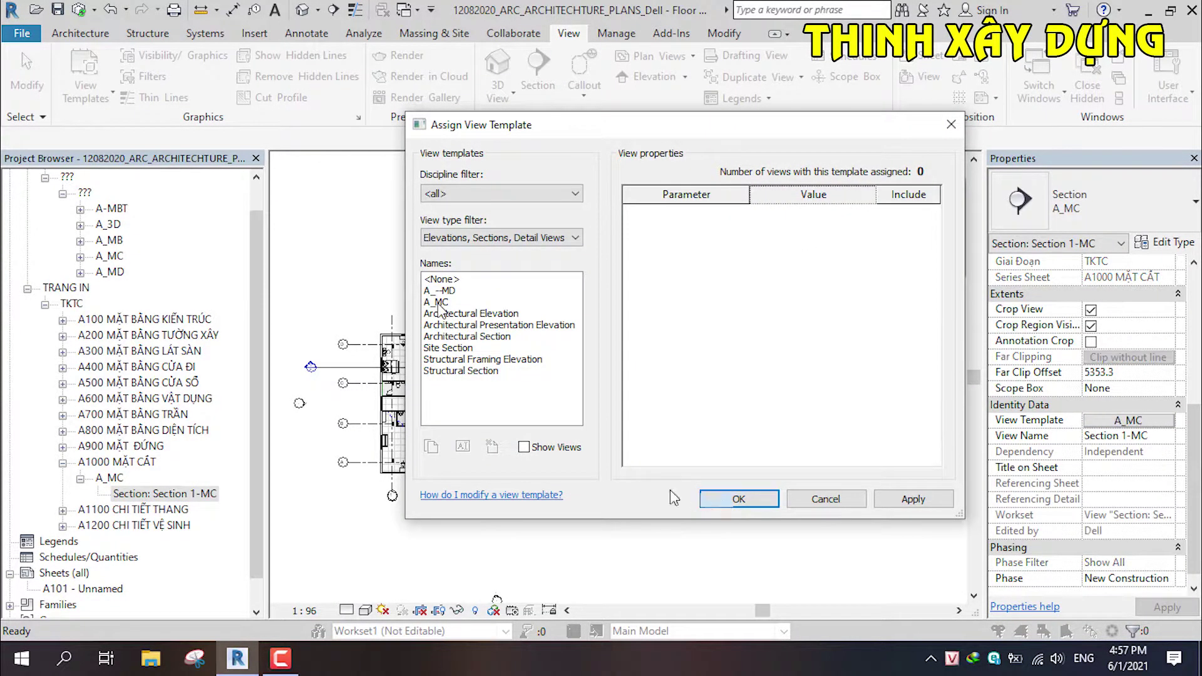
click(63, 463)
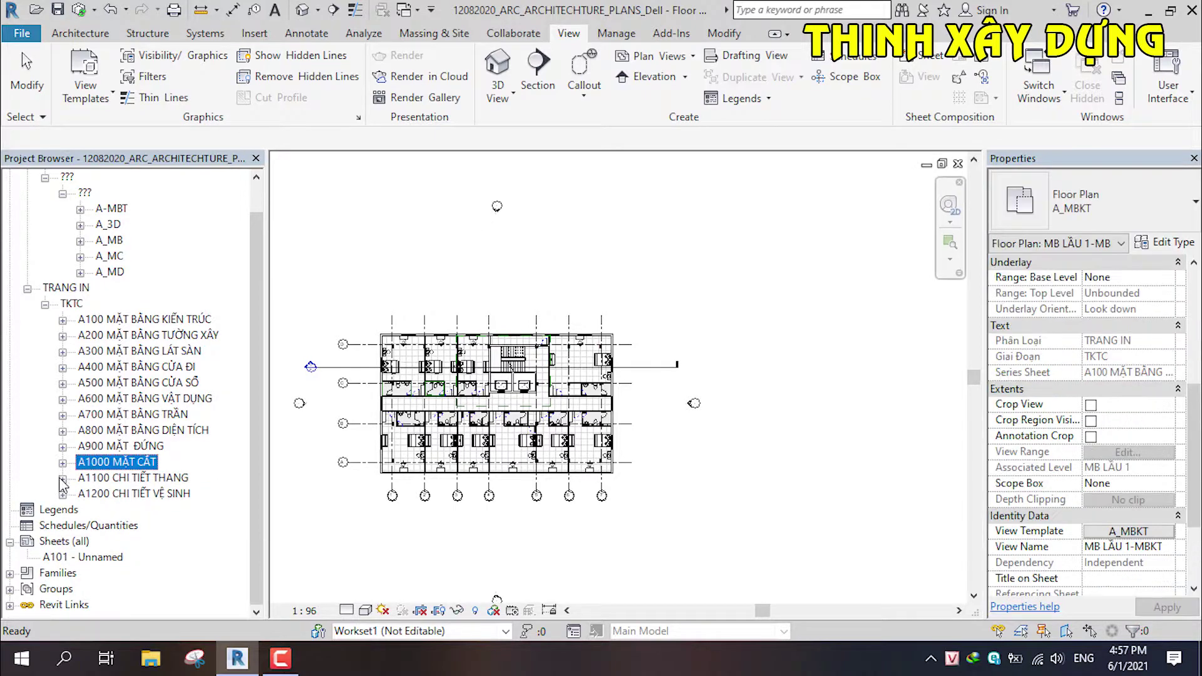
Duplicate Architectural Plan as A_CTTM and assign it to the A1100 stair floor plan and section.
click(147, 525)
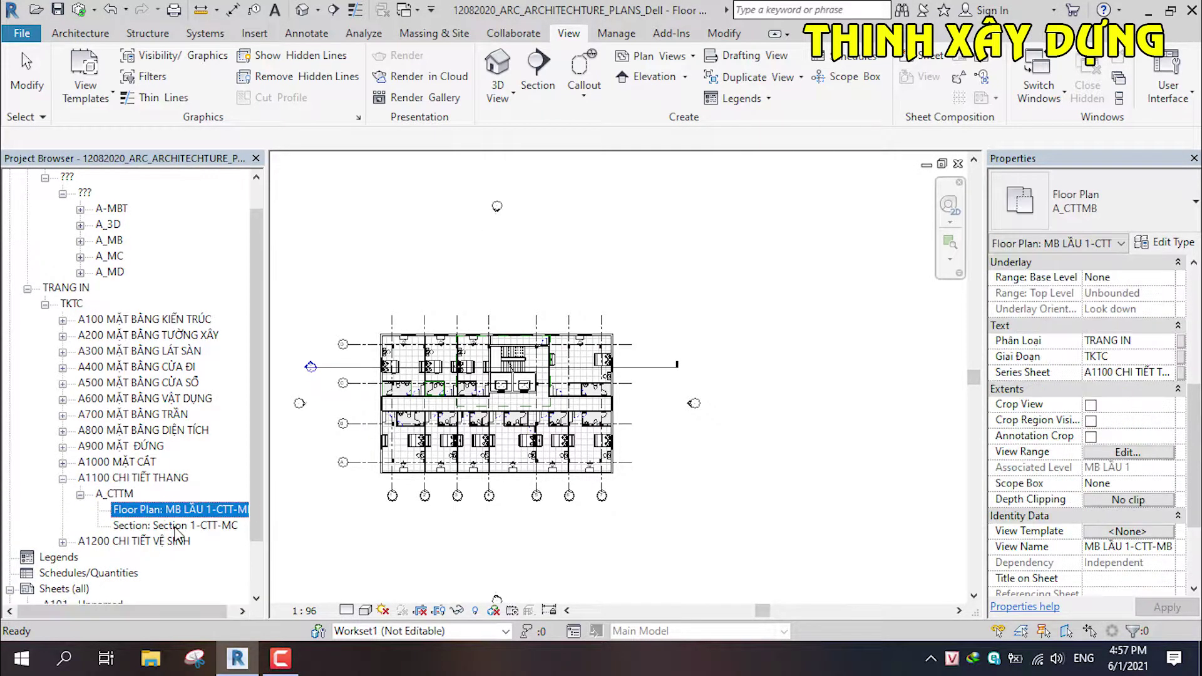
ctrl+click(169, 526)
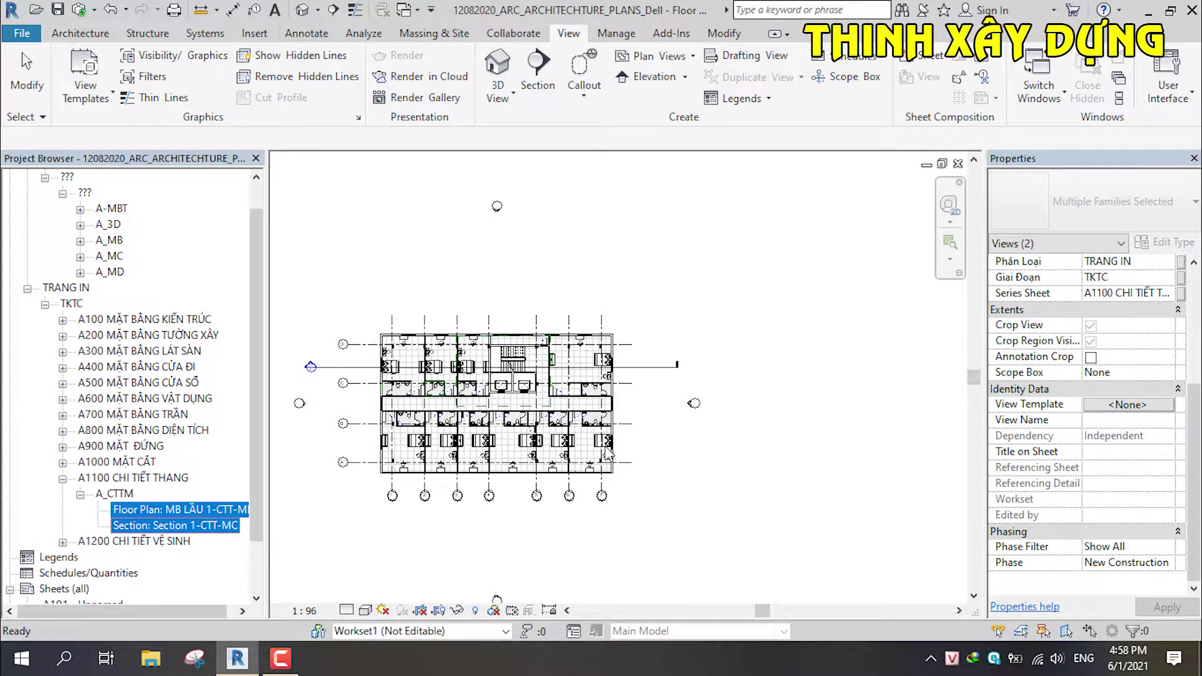
click(1121, 405)
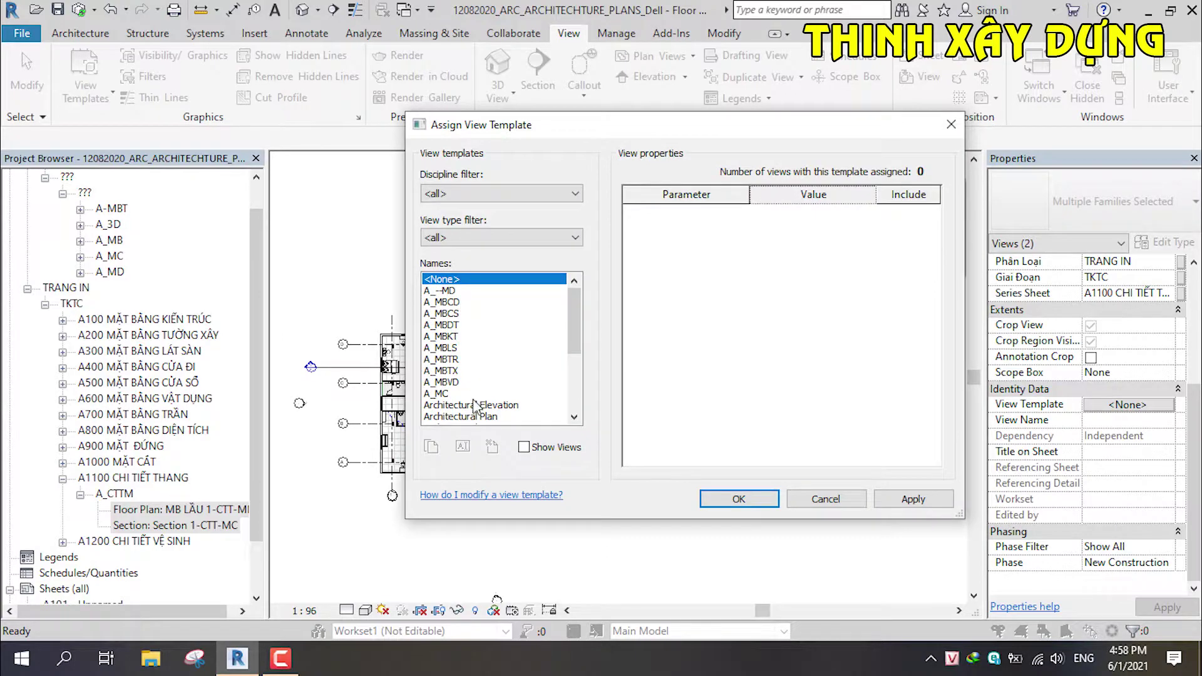
click(452, 416)
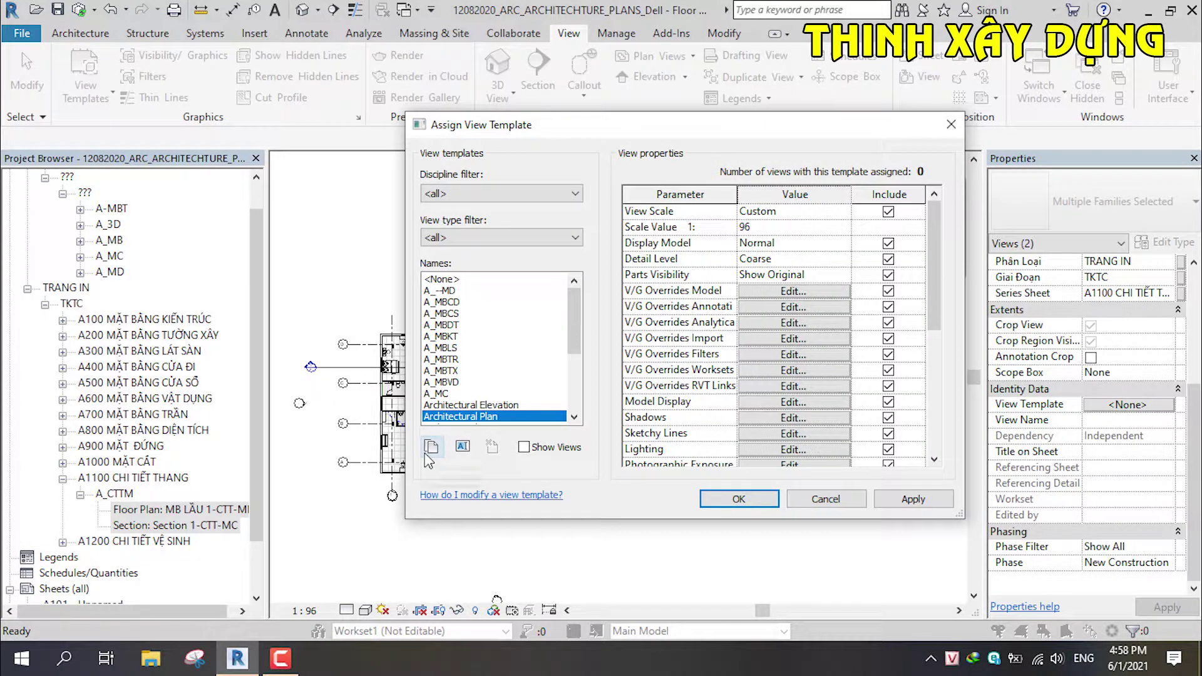
click(431, 447)
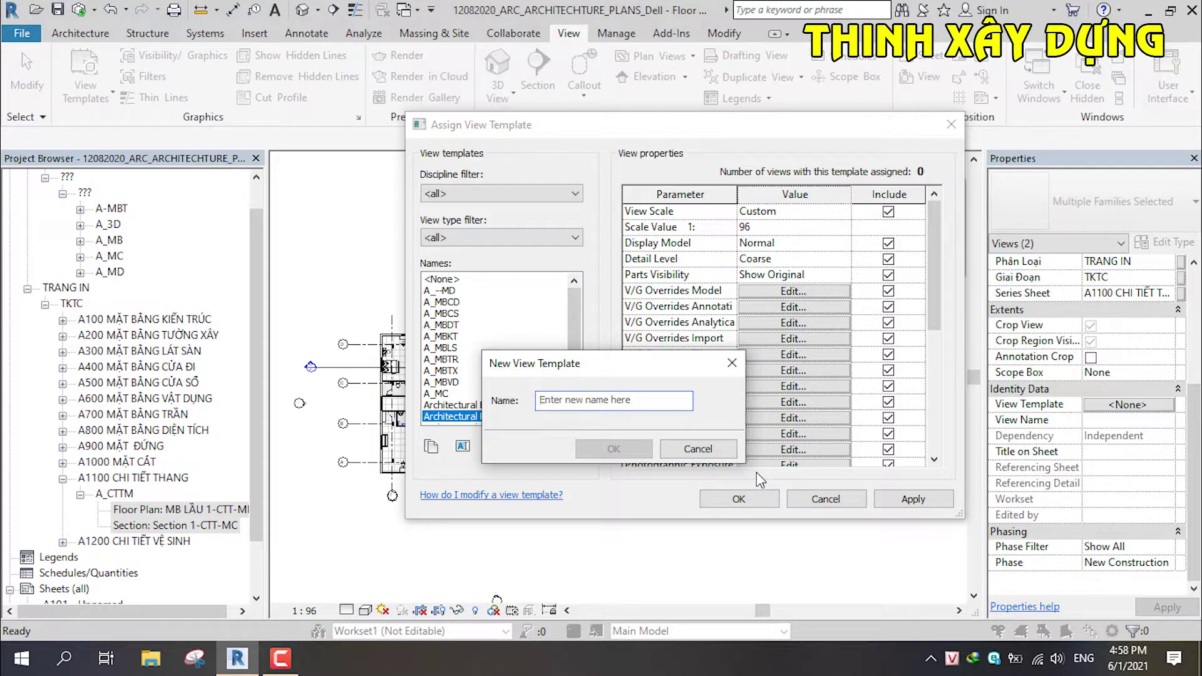
text(A_CTTM)
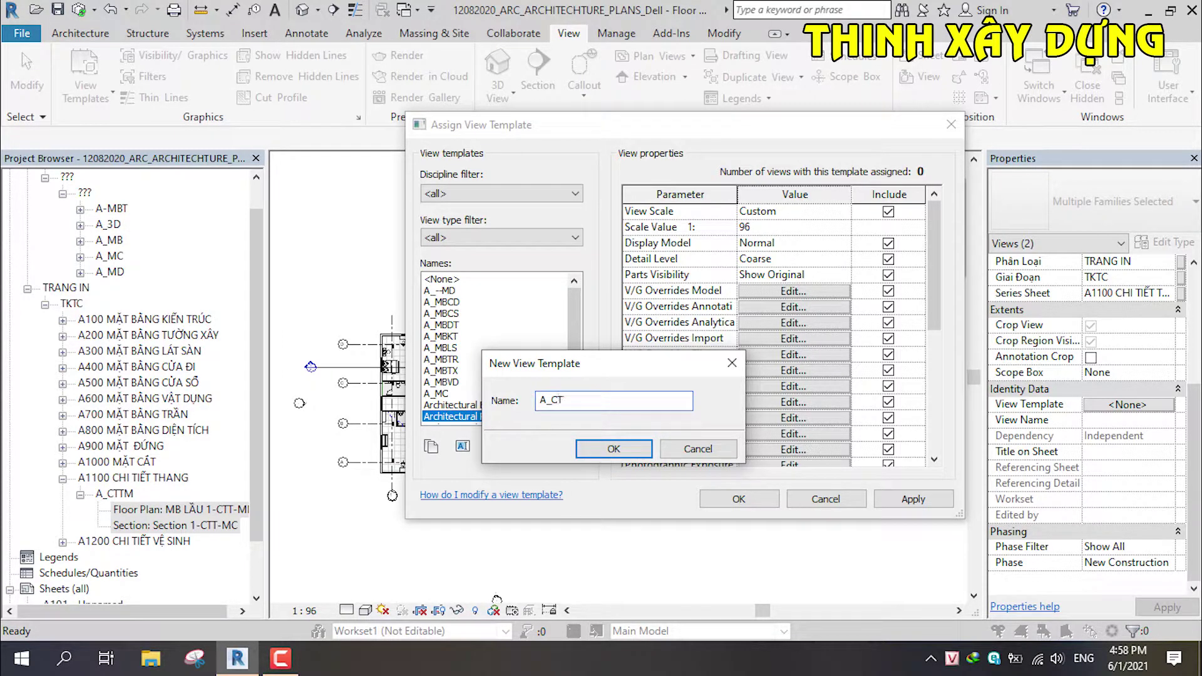
click(613, 448)
click(735, 504)
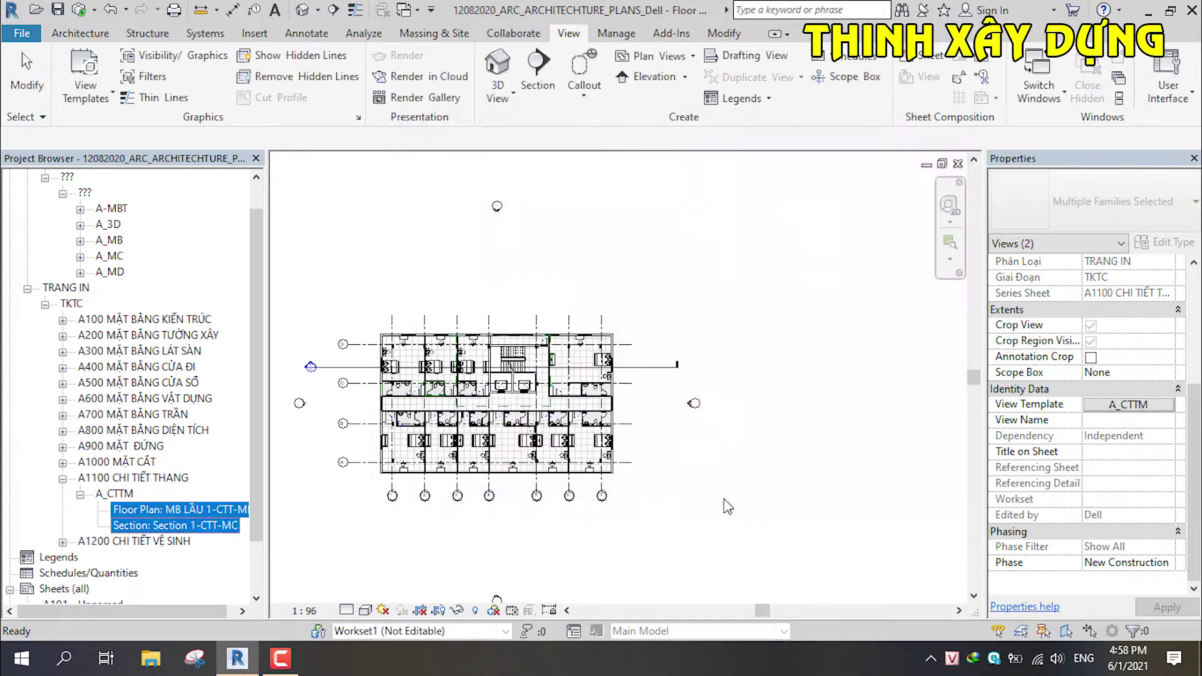
click(63, 478)
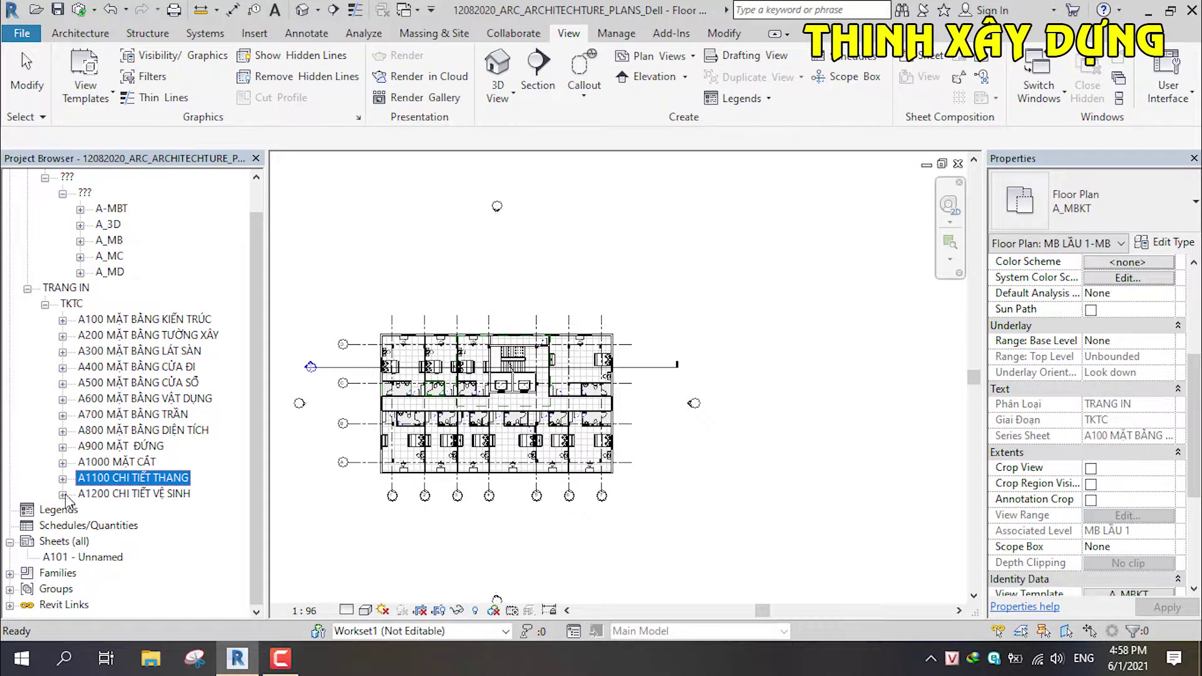
For the two A1200 views, make a first duplicate of the Architectural Plan template.
click(62, 494)
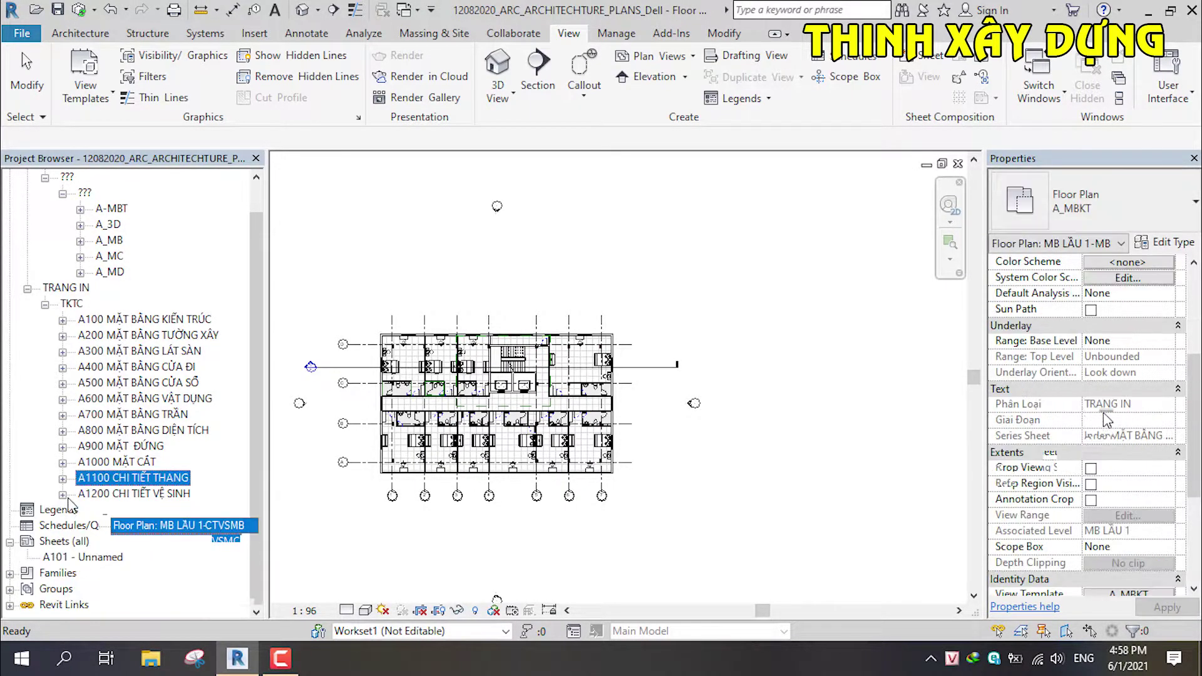
click(1127, 404)
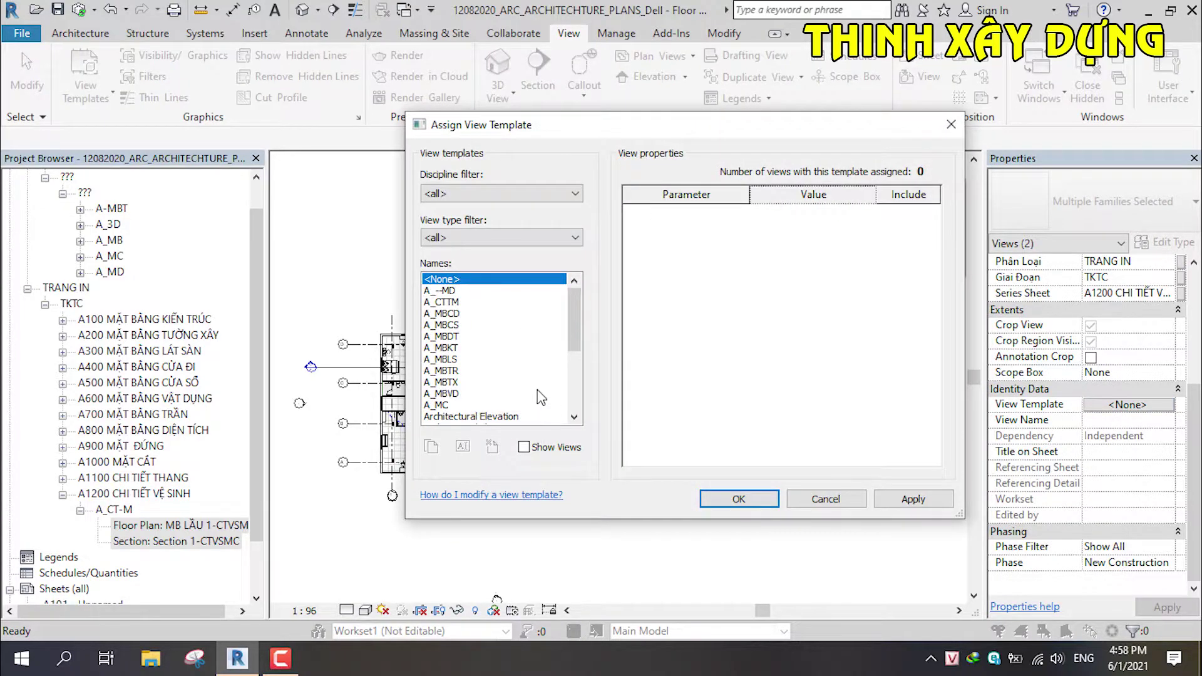
scroll(480, 396, down, 3)
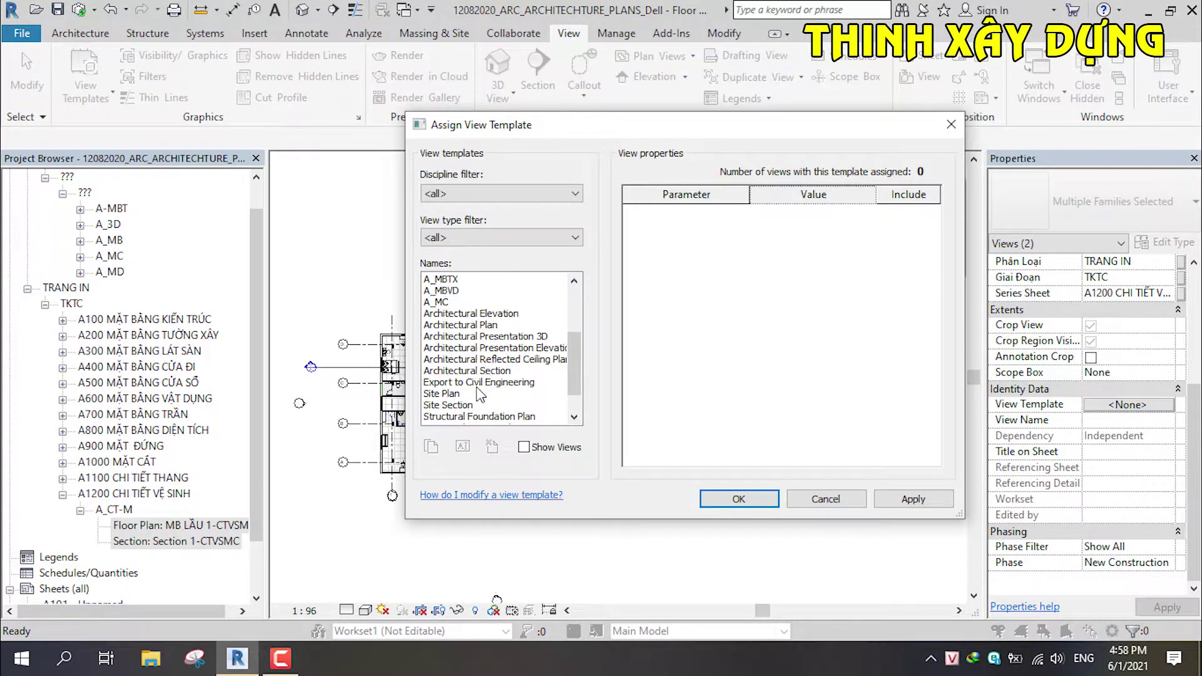
click(462, 326)
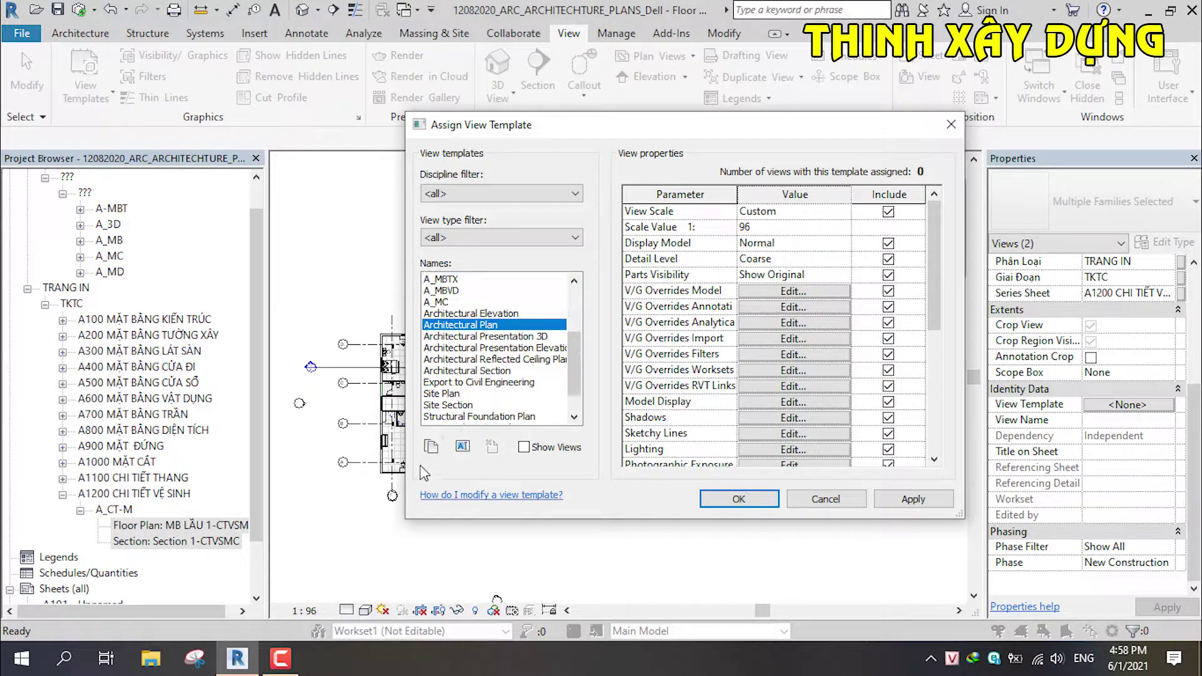
click(431, 446)
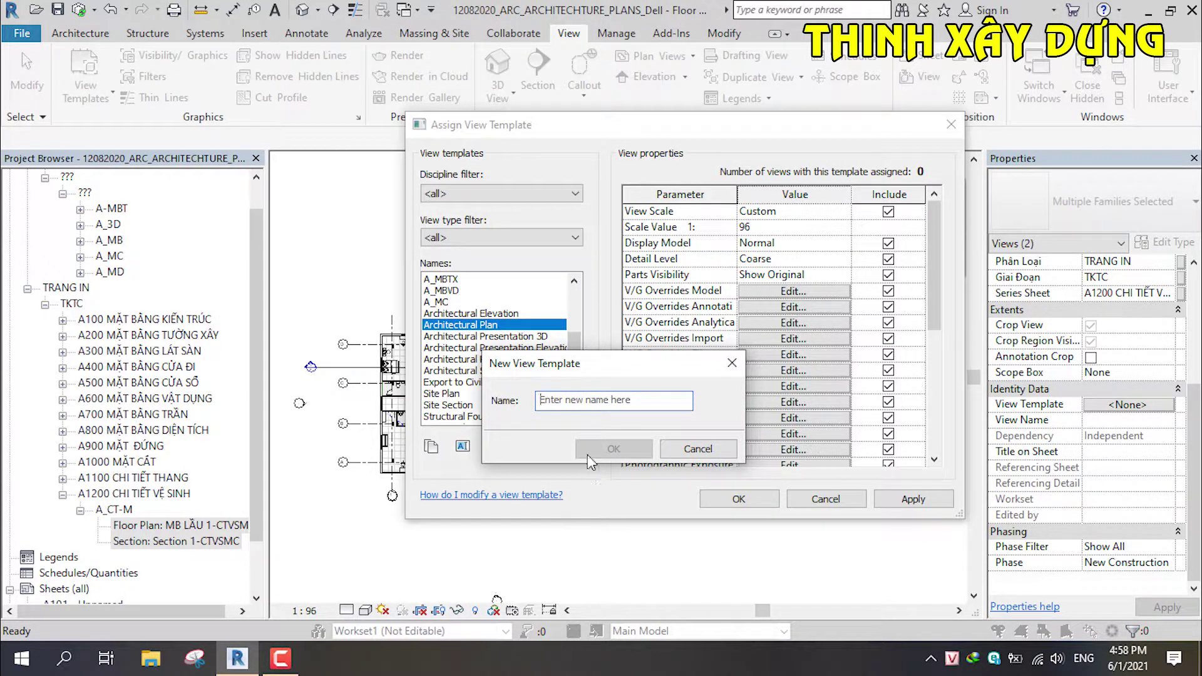
text(A_CT)
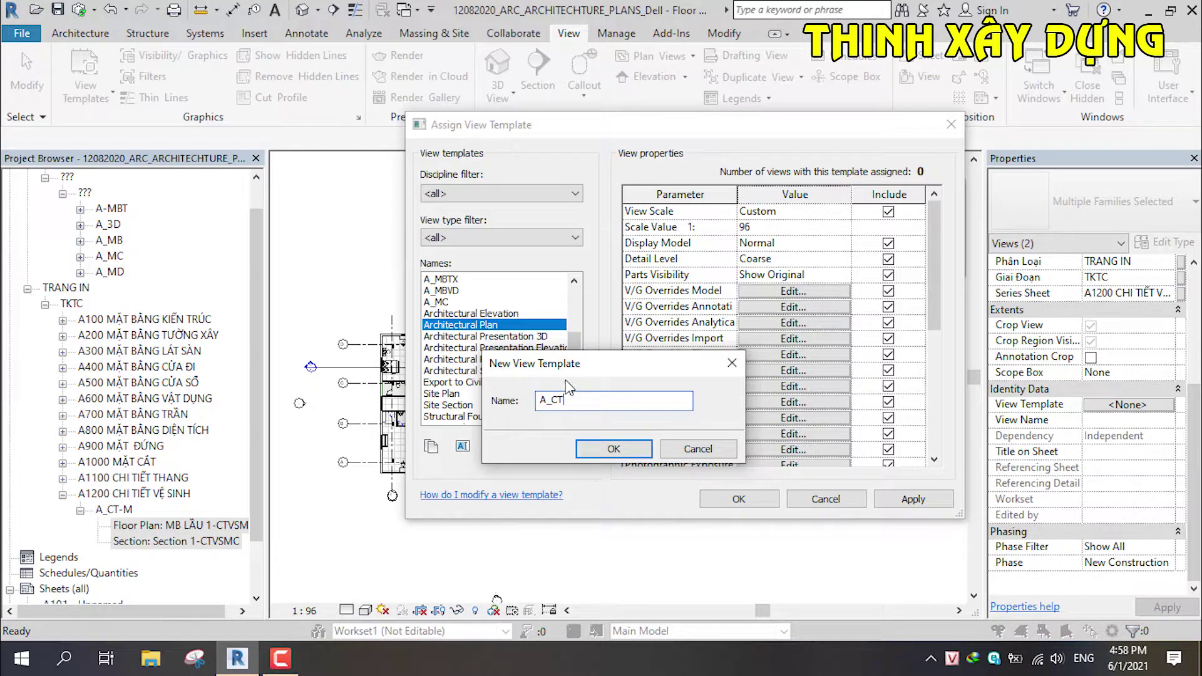
drag(544, 363, 689, 469)
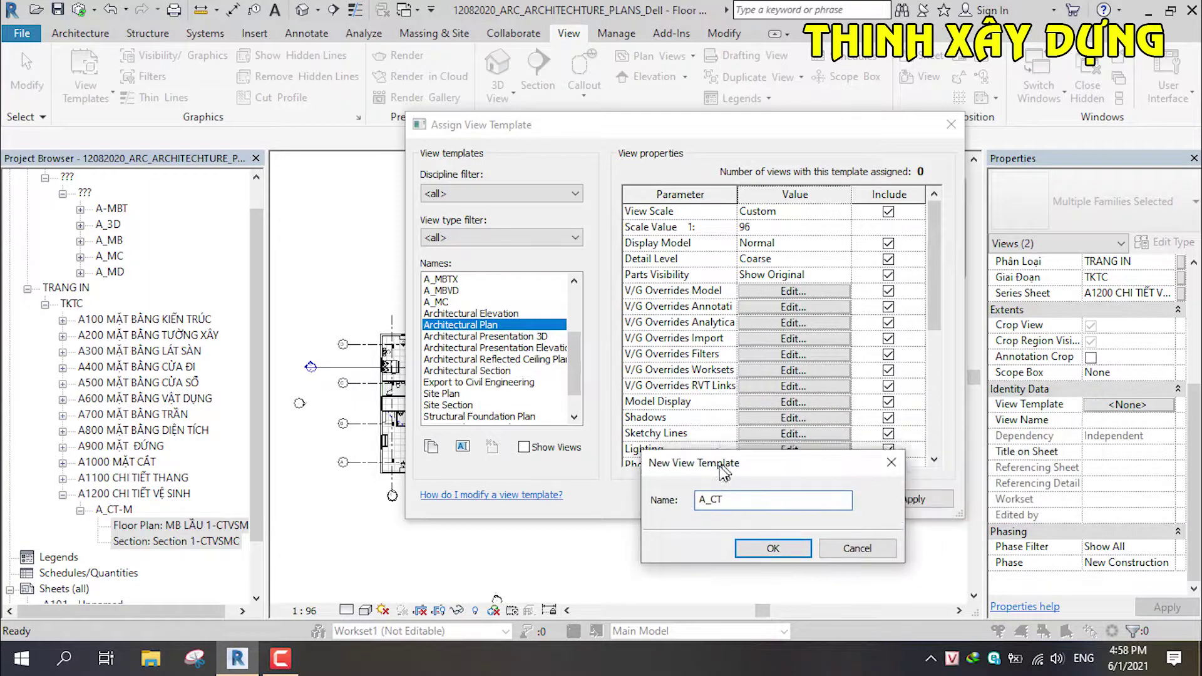
text(TM)
key(Return)
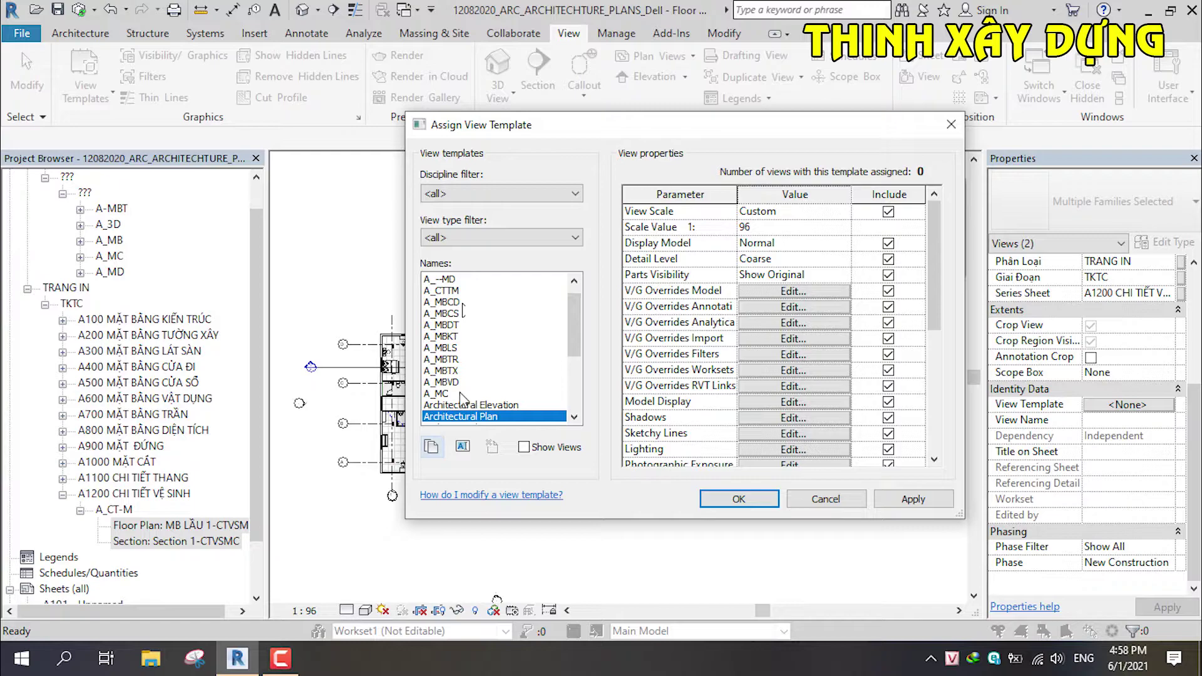
Duplicate Architectural Plan again as A_CT-M and assign it to both A1200 views.
scroll(455, 376, down, 3)
scroll(463, 376, down, 1)
scroll(464, 372, up, 1)
scroll(465, 369, up, 1)
scroll(466, 364, down, 1)
scroll(466, 363, up, 1)
scroll(463, 360, up, 1)
scroll(463, 360, up, 1)
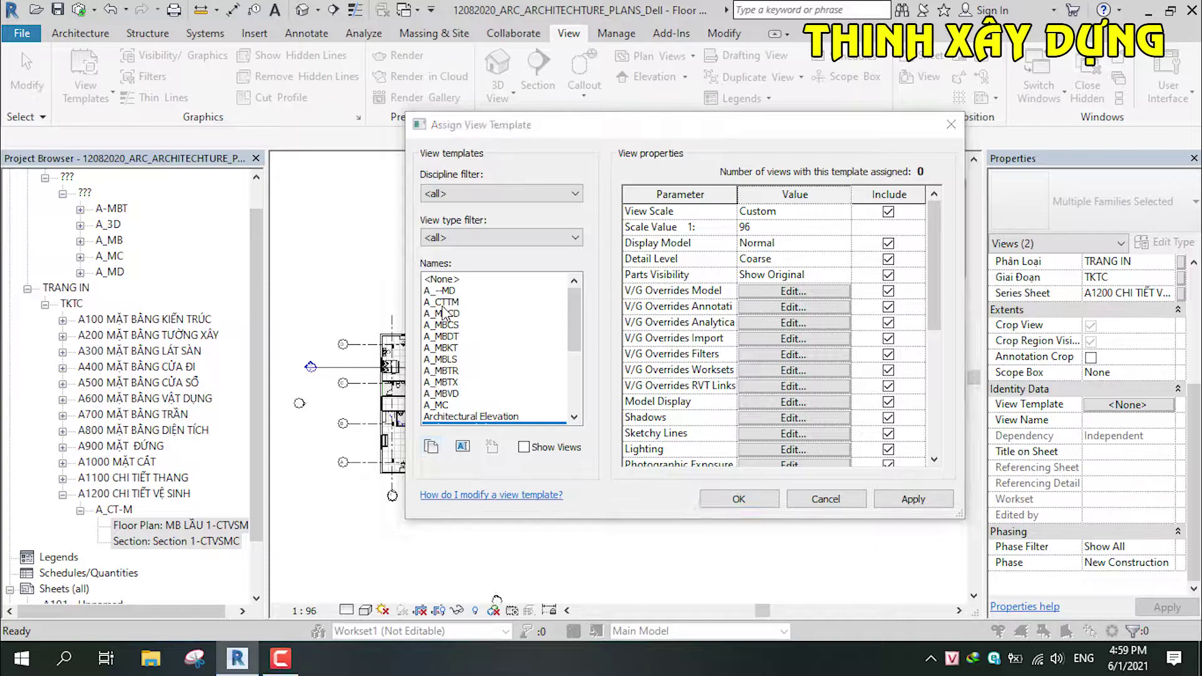
scroll(463, 326, down, 1)
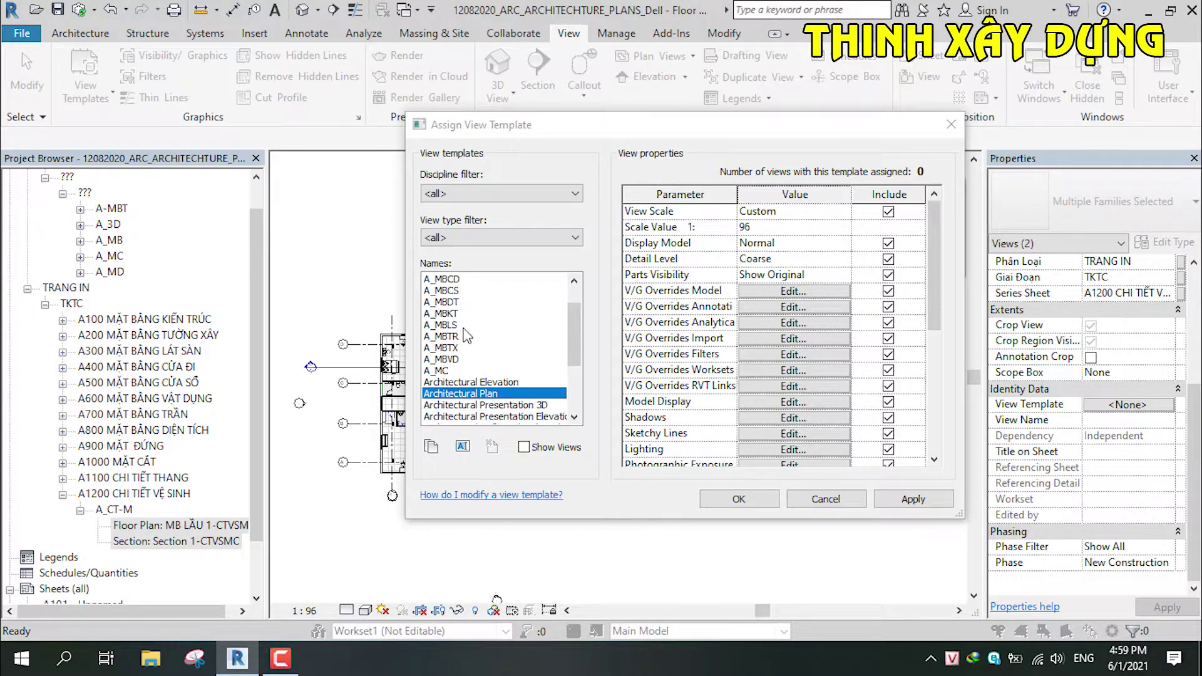
click(431, 447)
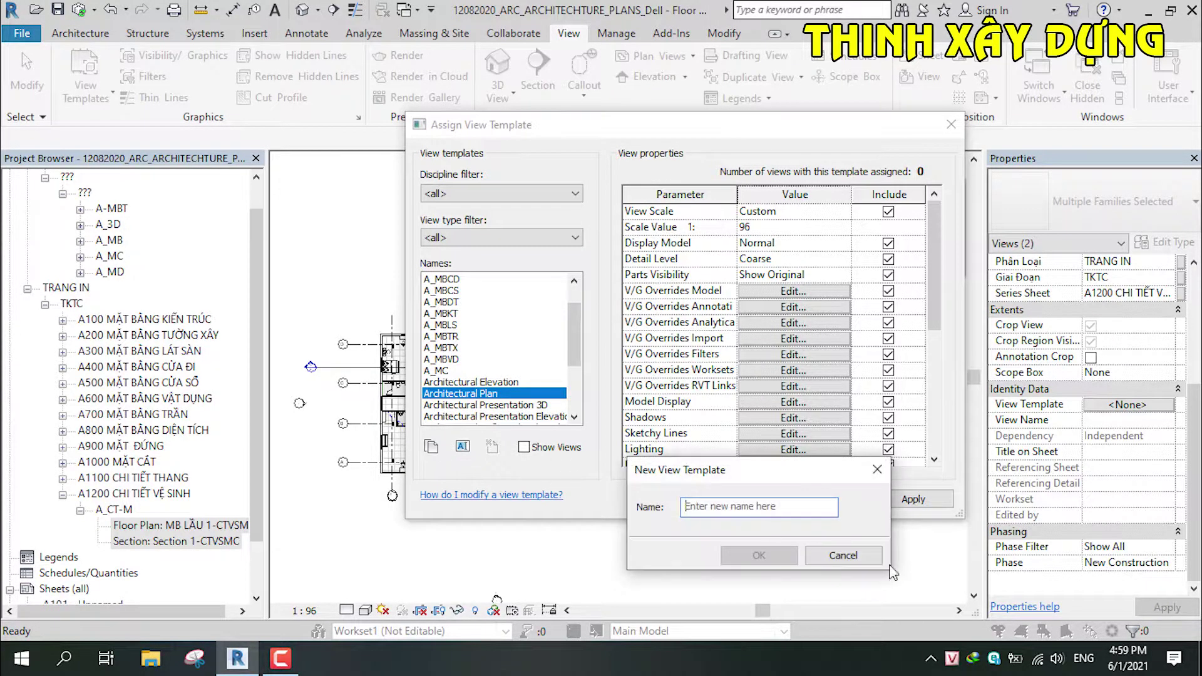
text(A)
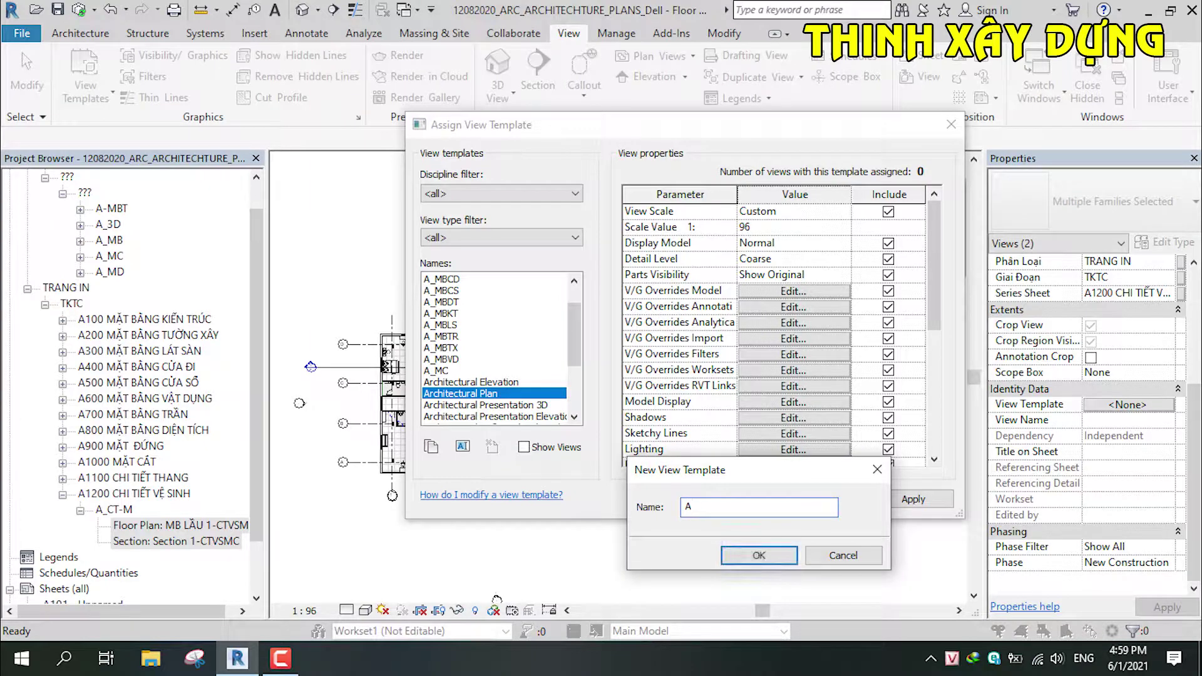
key(BackSpace)
text(A_)
click(755, 555)
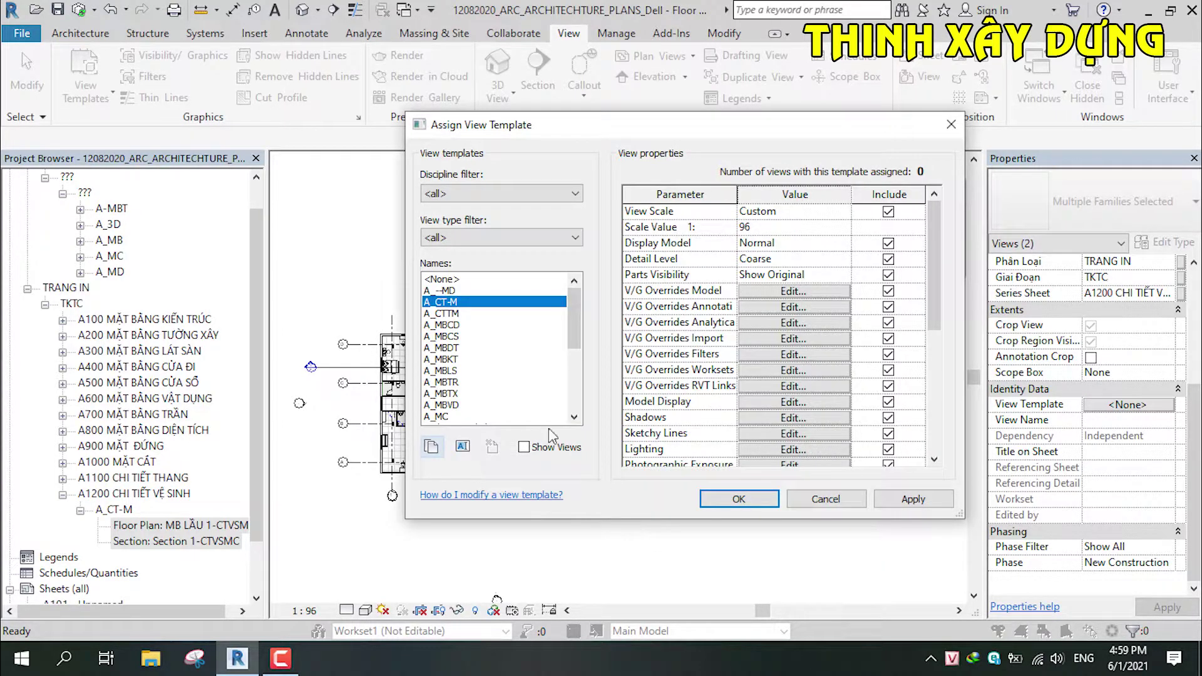
click(736, 500)
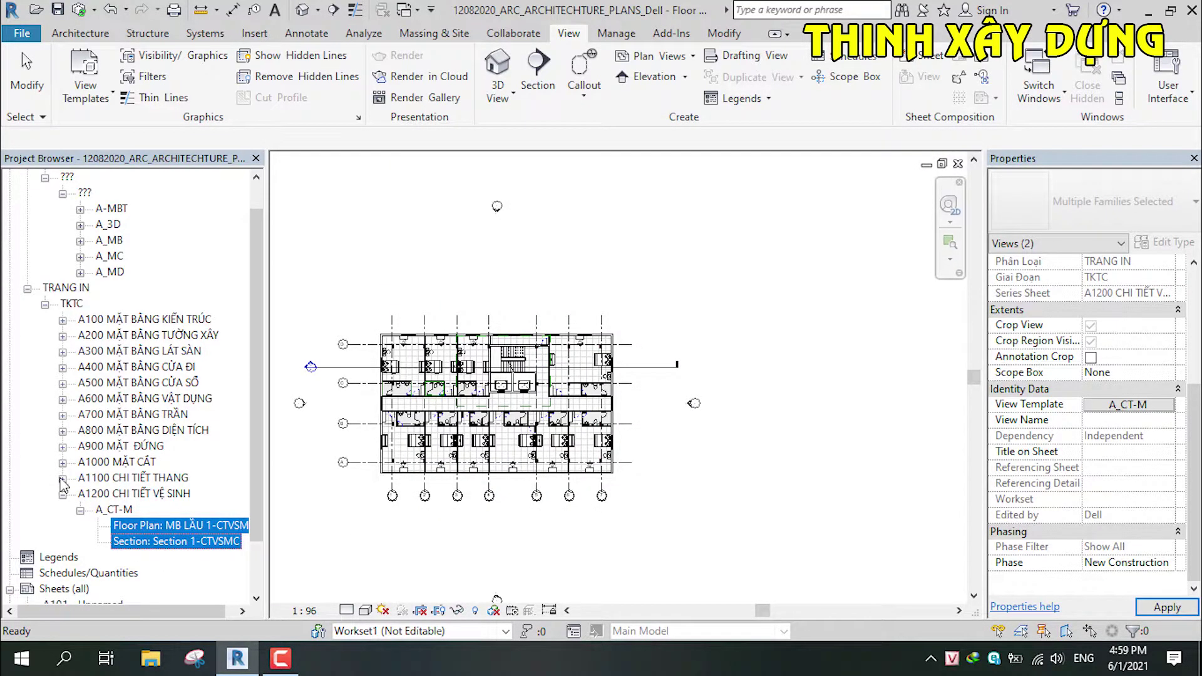
click(63, 493)
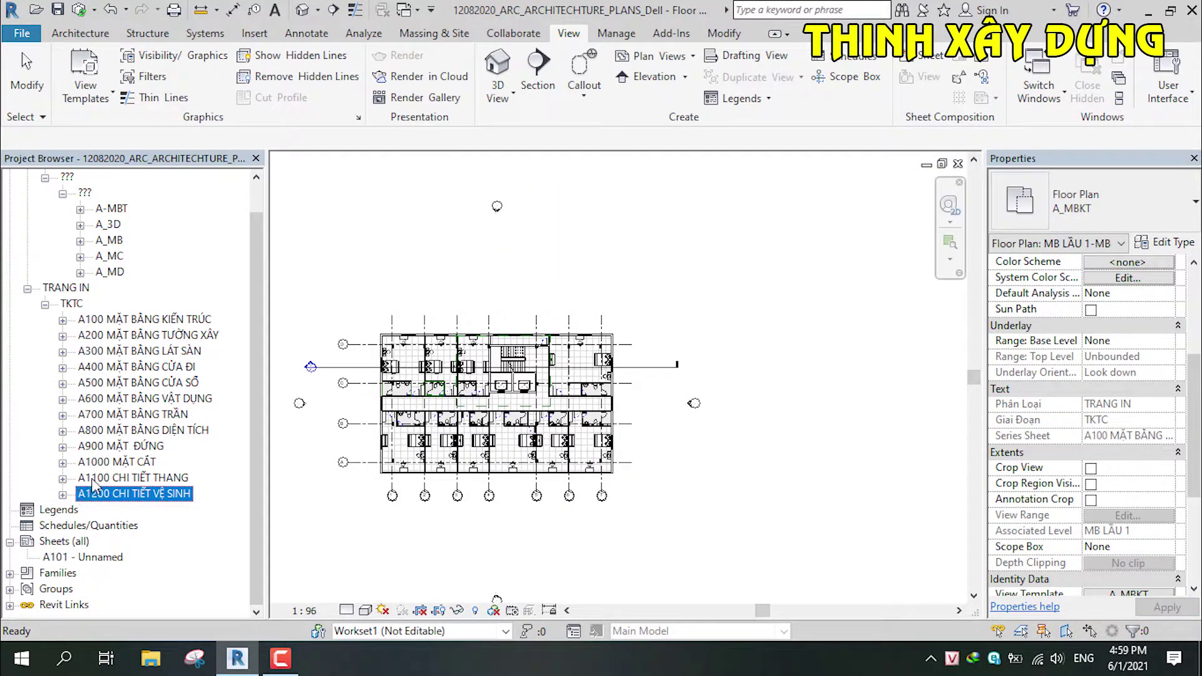
click(78, 10)
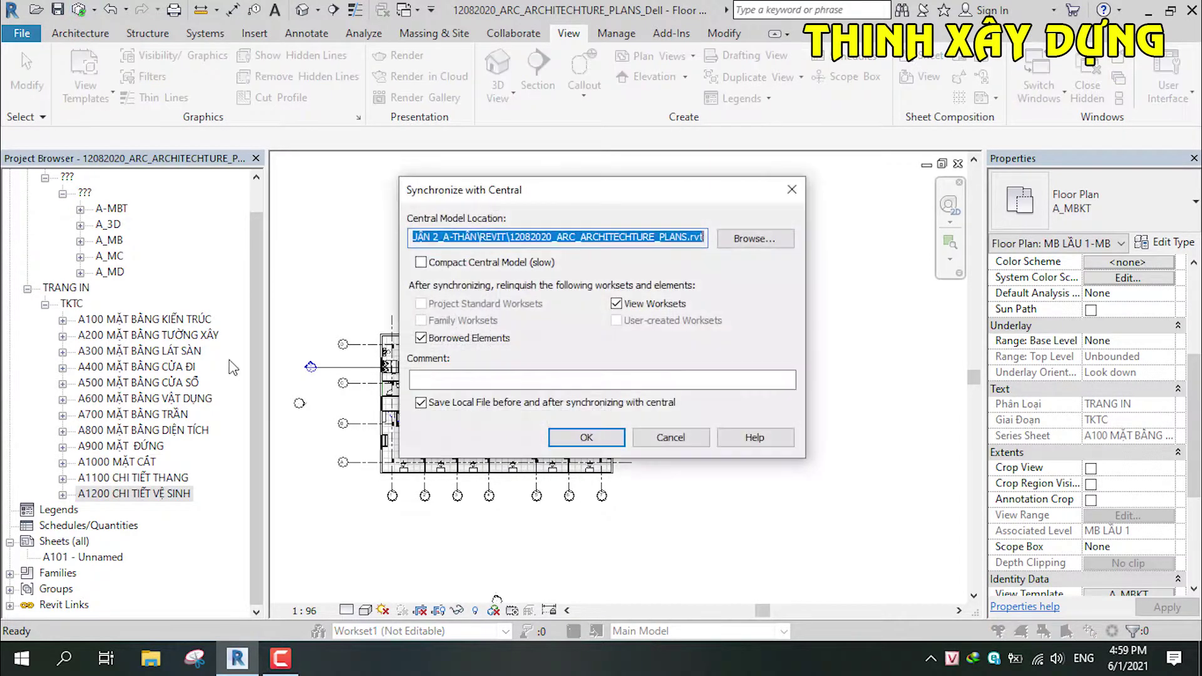
click(620, 438)
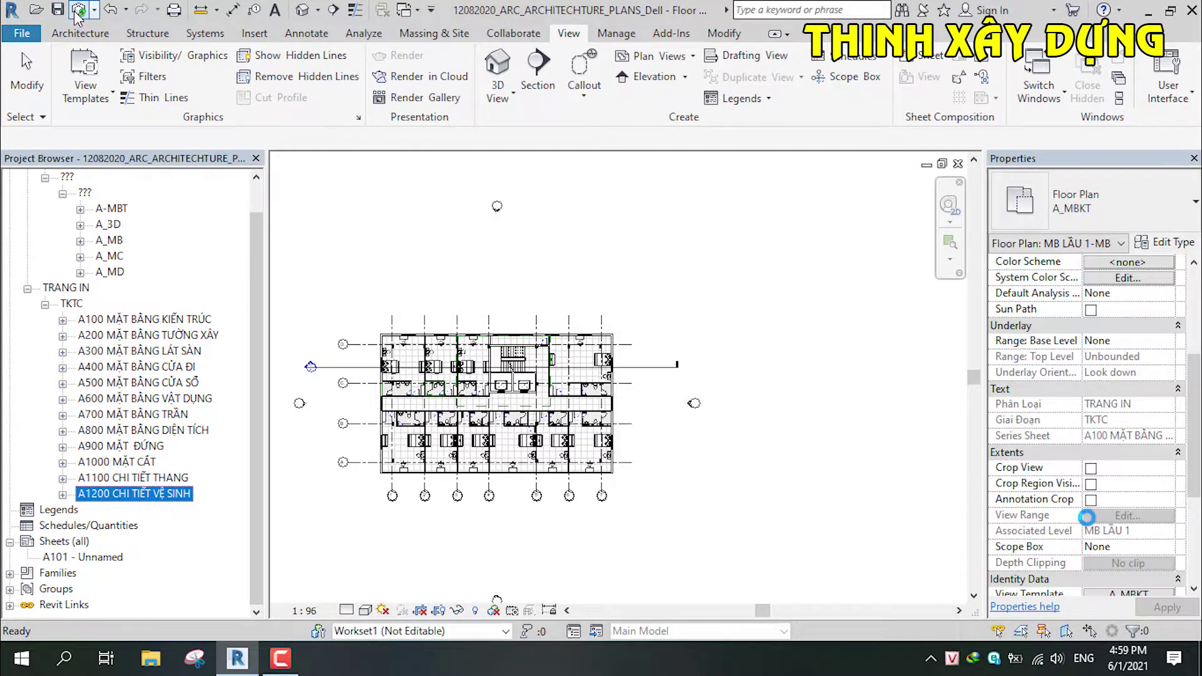
click(79, 68)
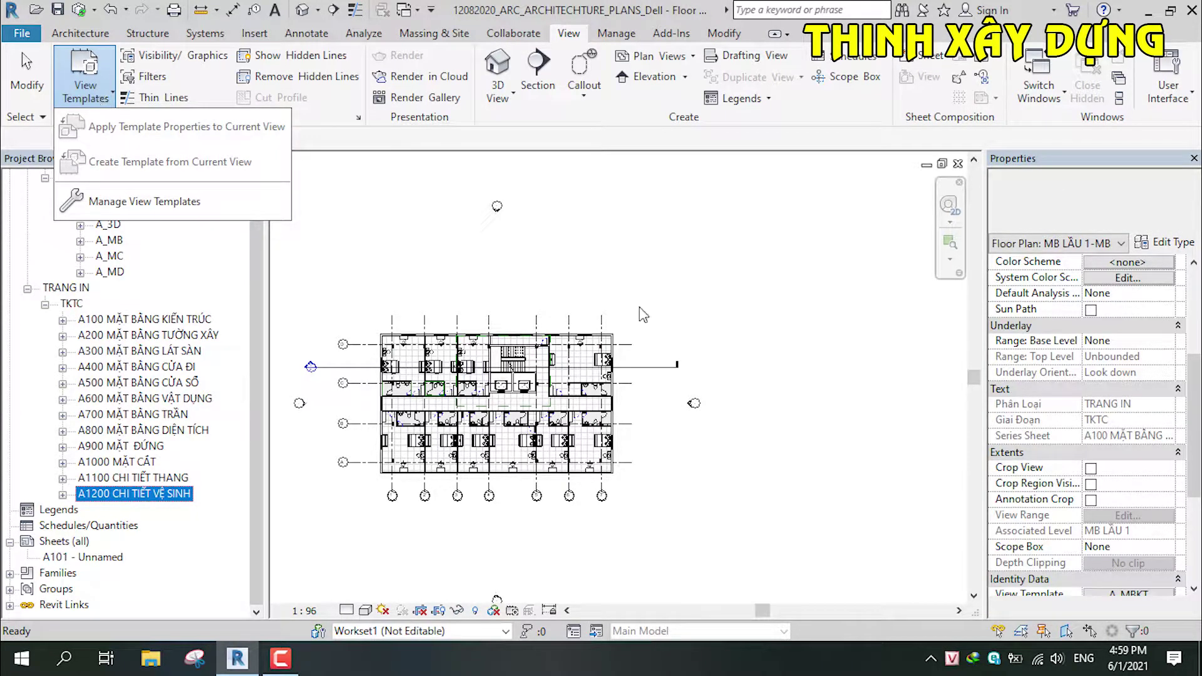
drag(1193, 426, 1193, 511)
click(1128, 404)
key(Escape)
drag(1193, 526, 1198, 442)
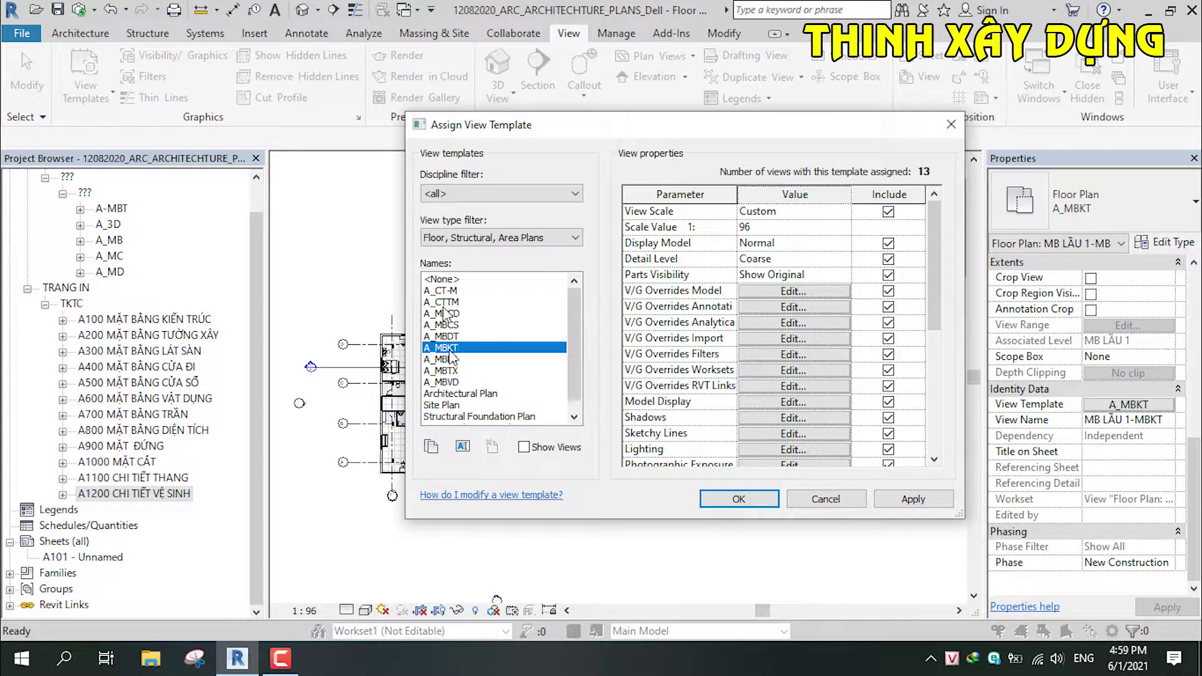
click(452, 238)
click(434, 257)
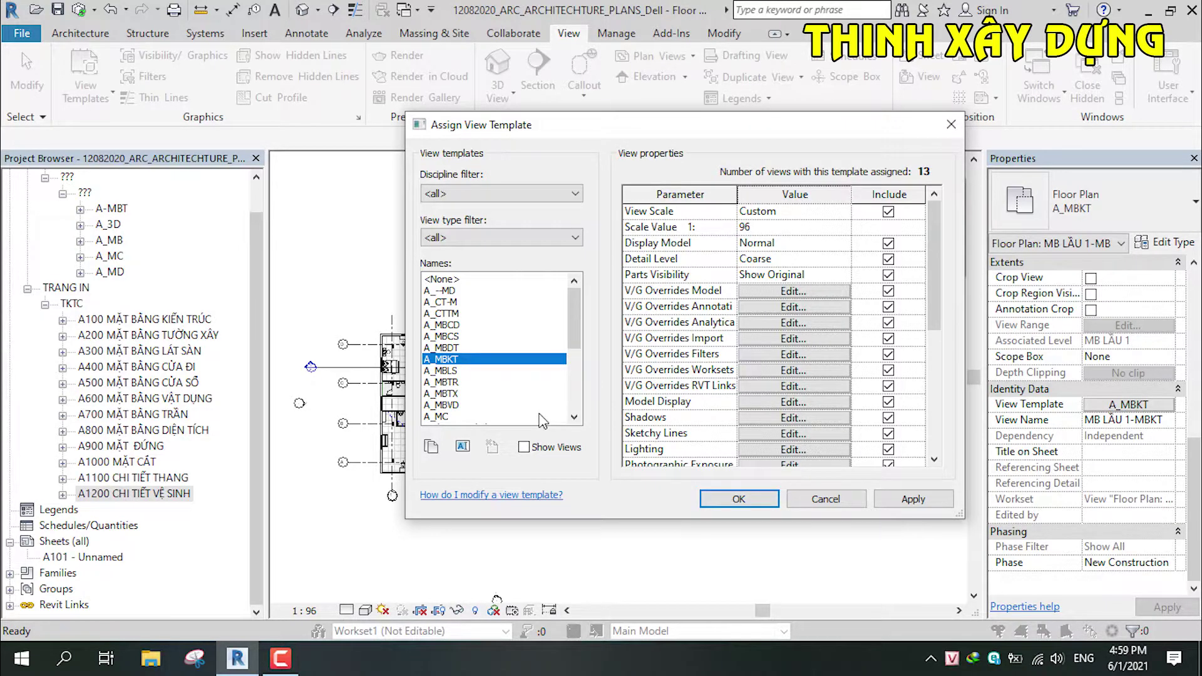
click(739, 499)
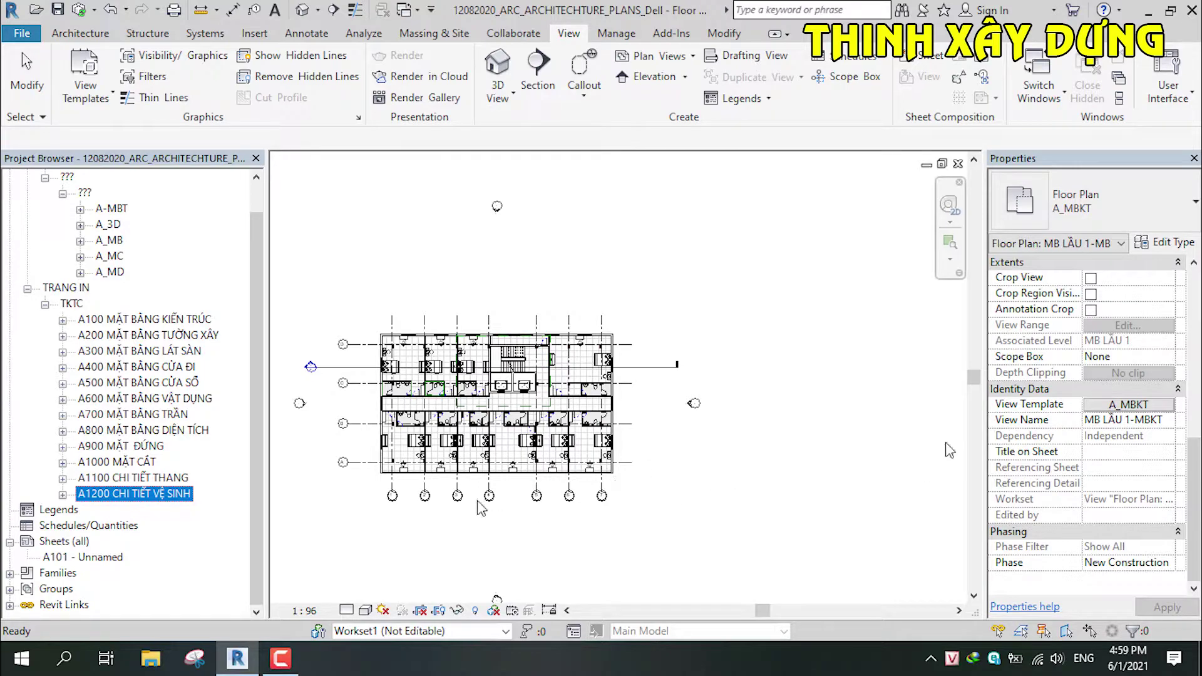
click(1150, 406)
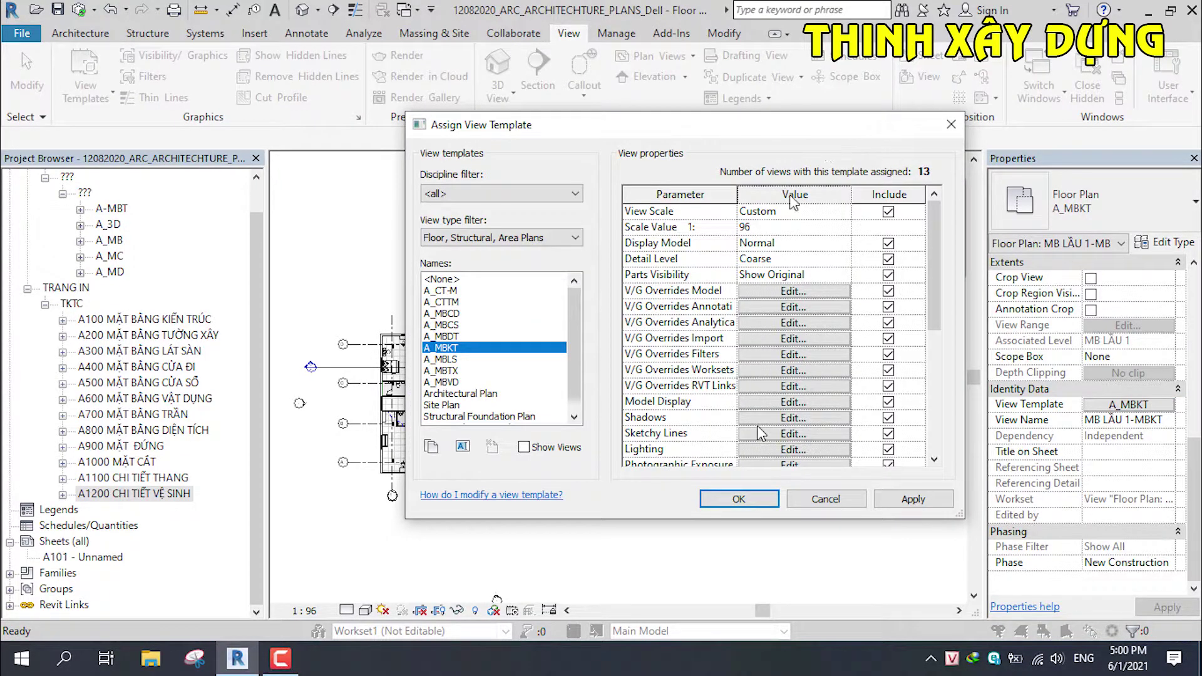
mouse_move(576, 103)
mouse_down()
mouse_move(357, 72)
mouse_move(387, 110)
mouse_up()
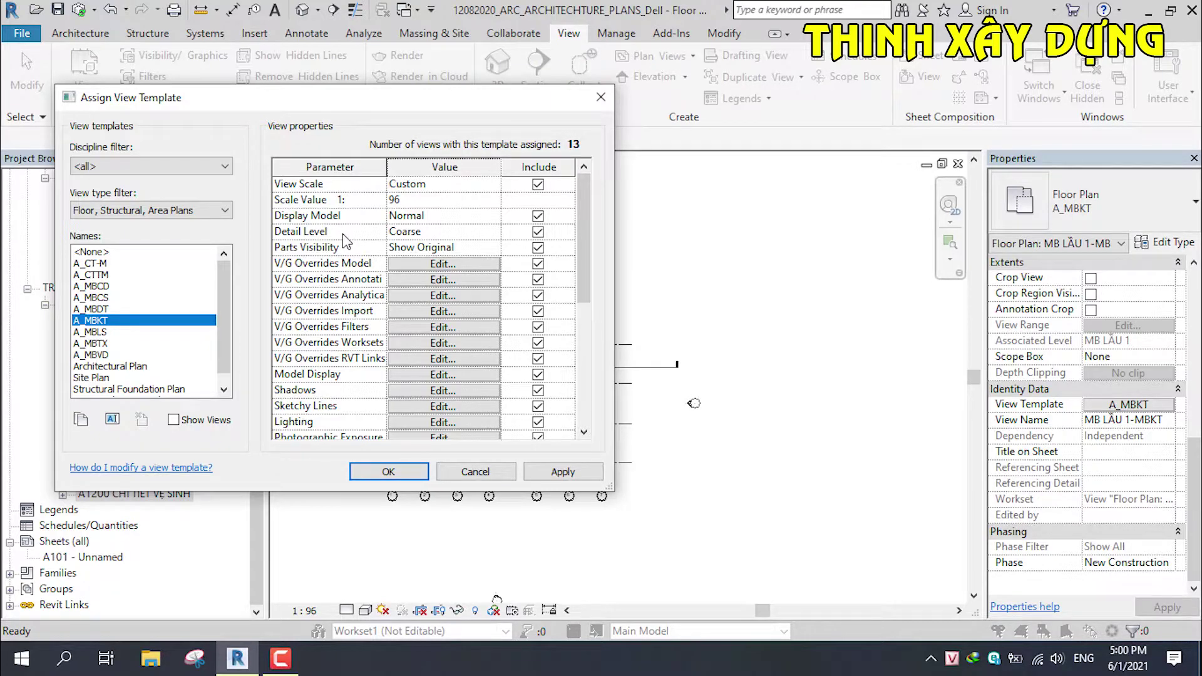
click(413, 184)
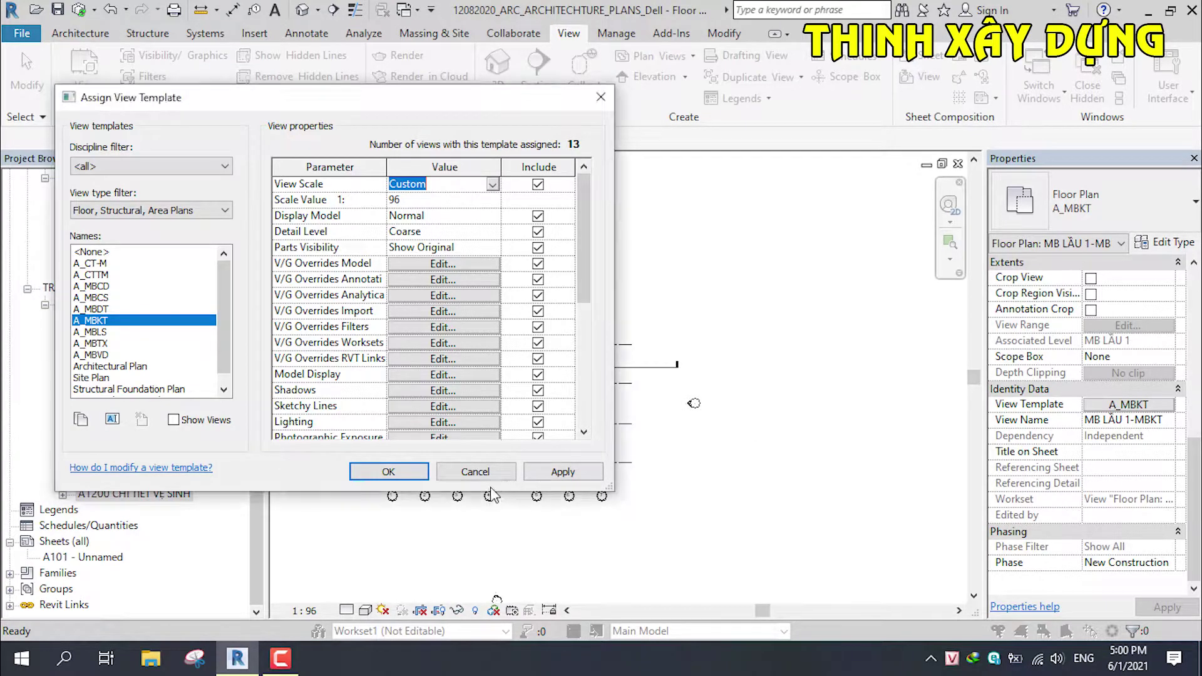
click(475, 472)
drag(1191, 461, 1191, 291)
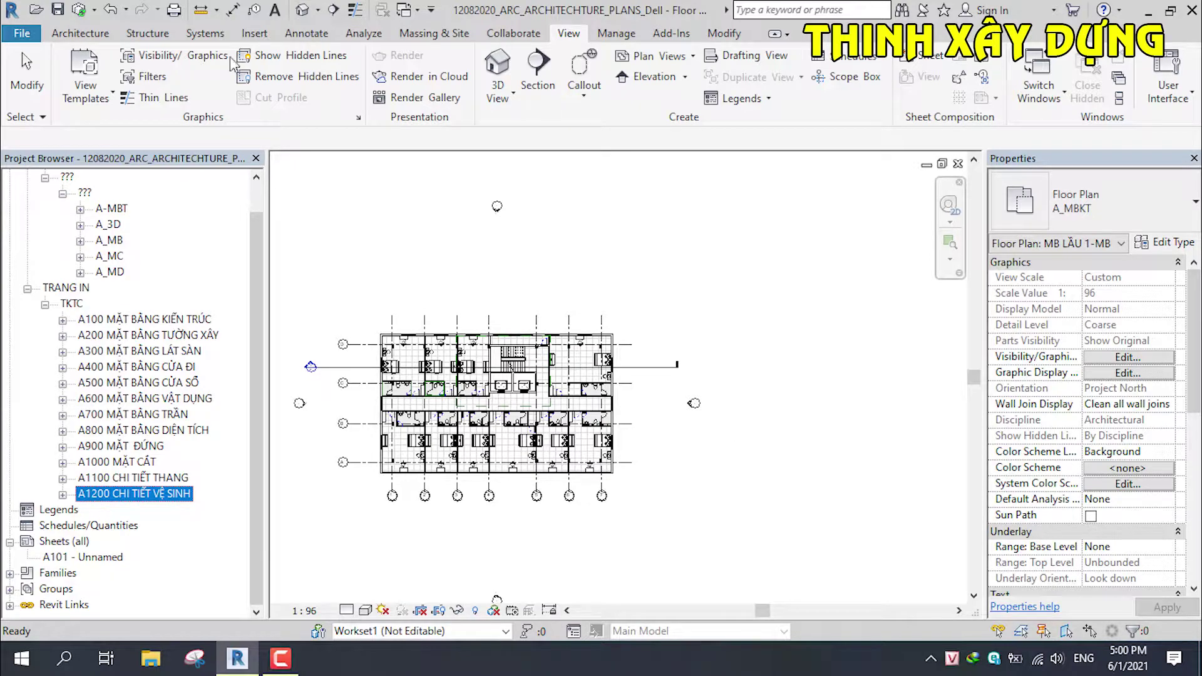
click(86, 94)
click(162, 395)
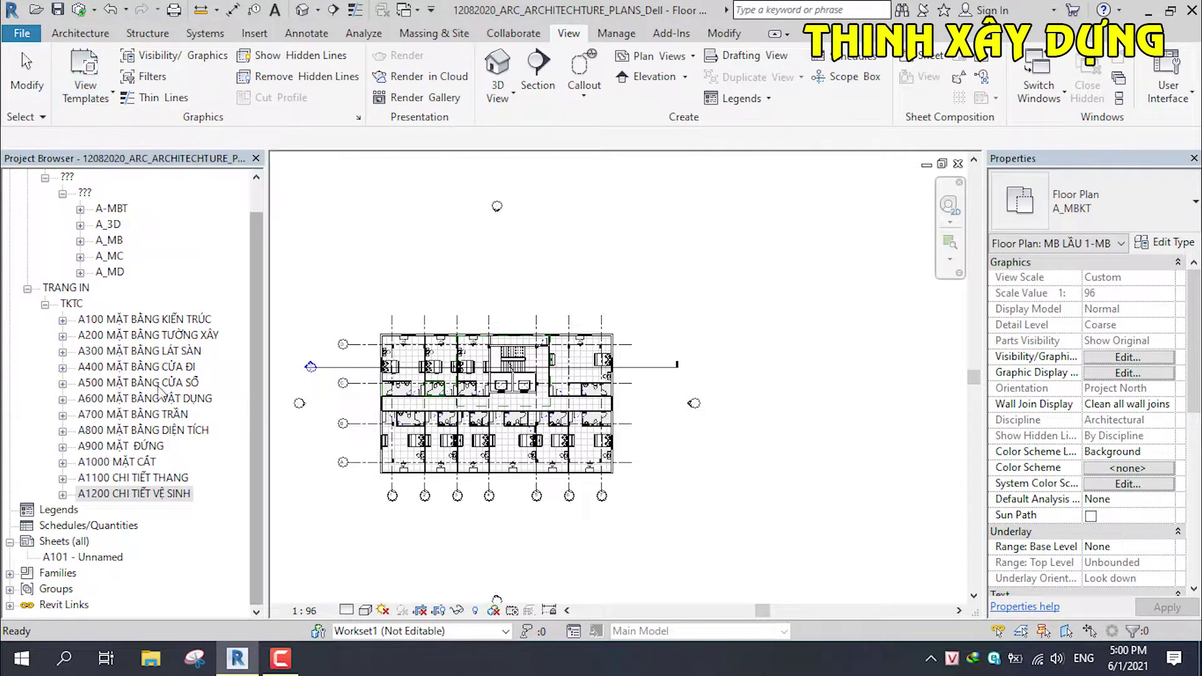
click(86, 94)
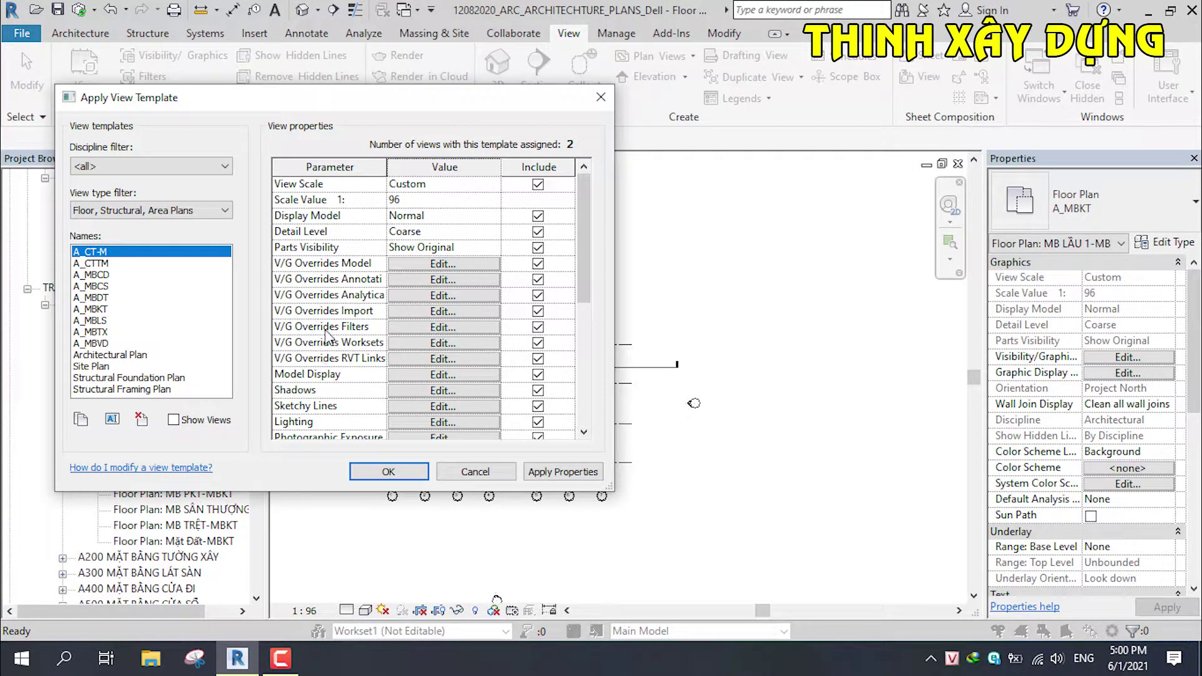
Cancel the template properties and inspect the view's Visibility/Graphics overrides without changes.
click(389, 472)
click(1113, 357)
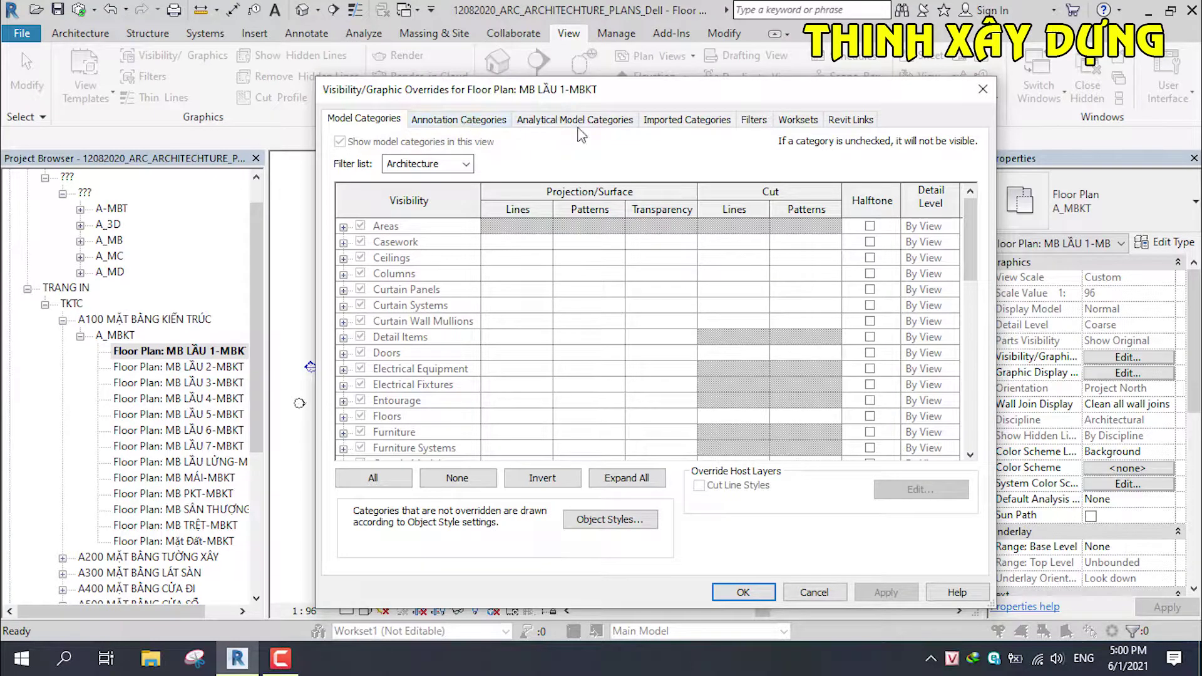
click(809, 593)
Review the current view's template parameters in Apply Template Properties, then cancel.
click(86, 87)
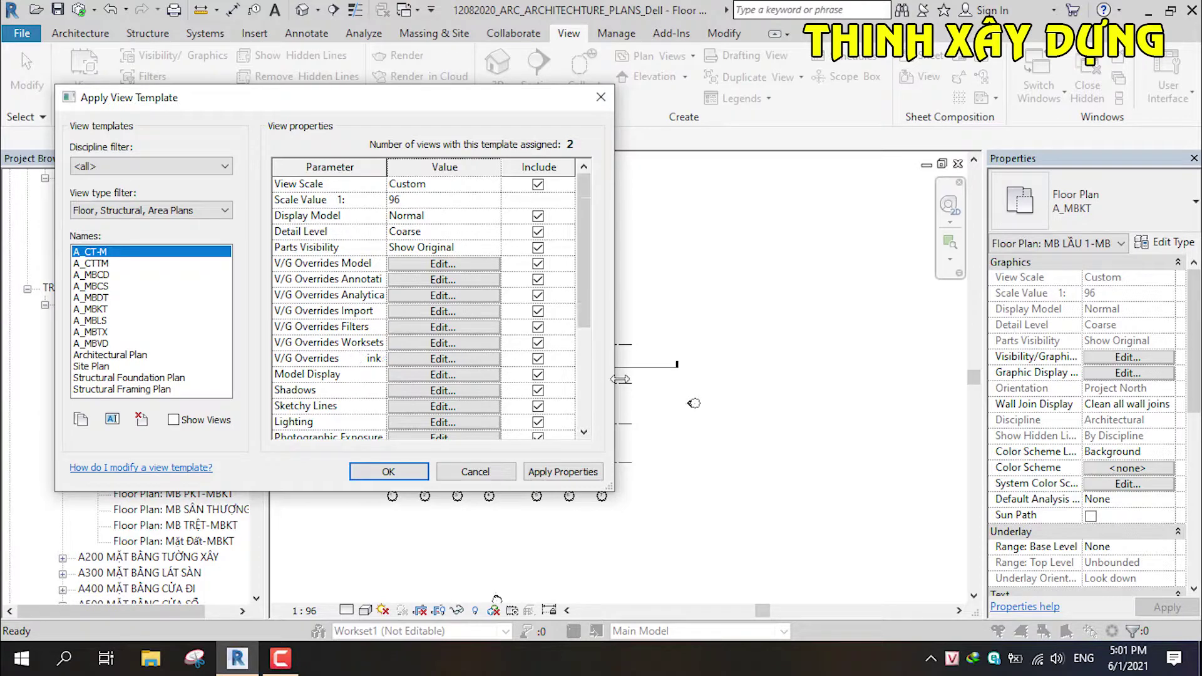
scroll(341, 319, down, 1)
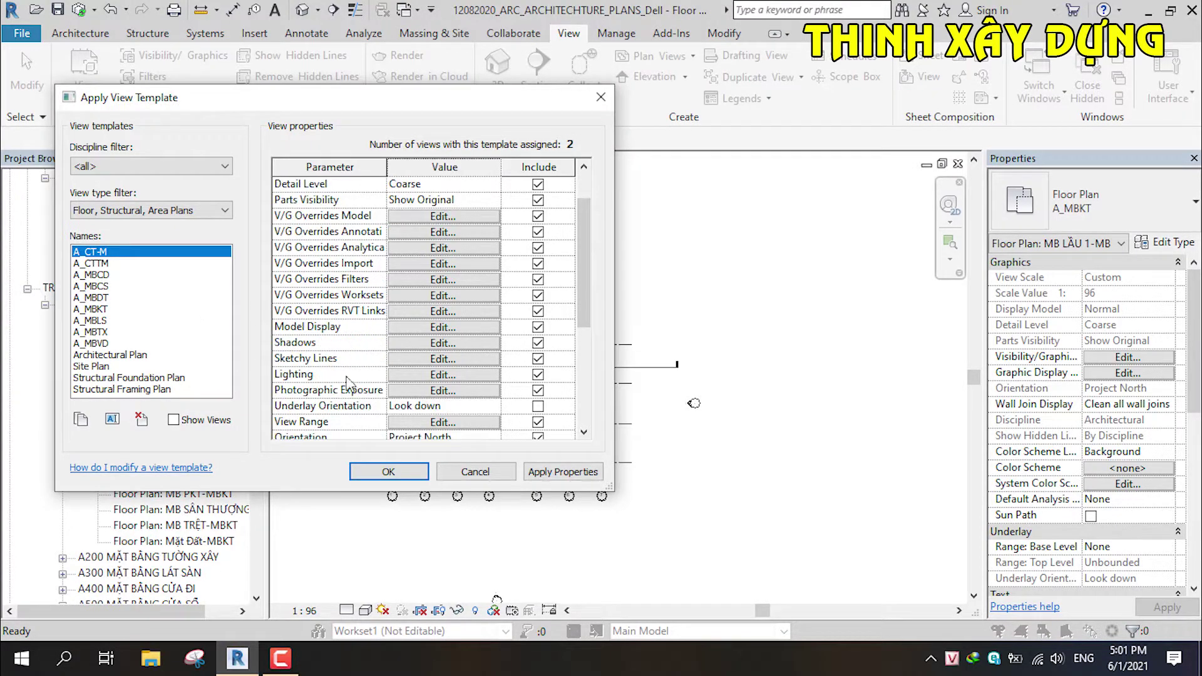
scroll(330, 389, down, 1)
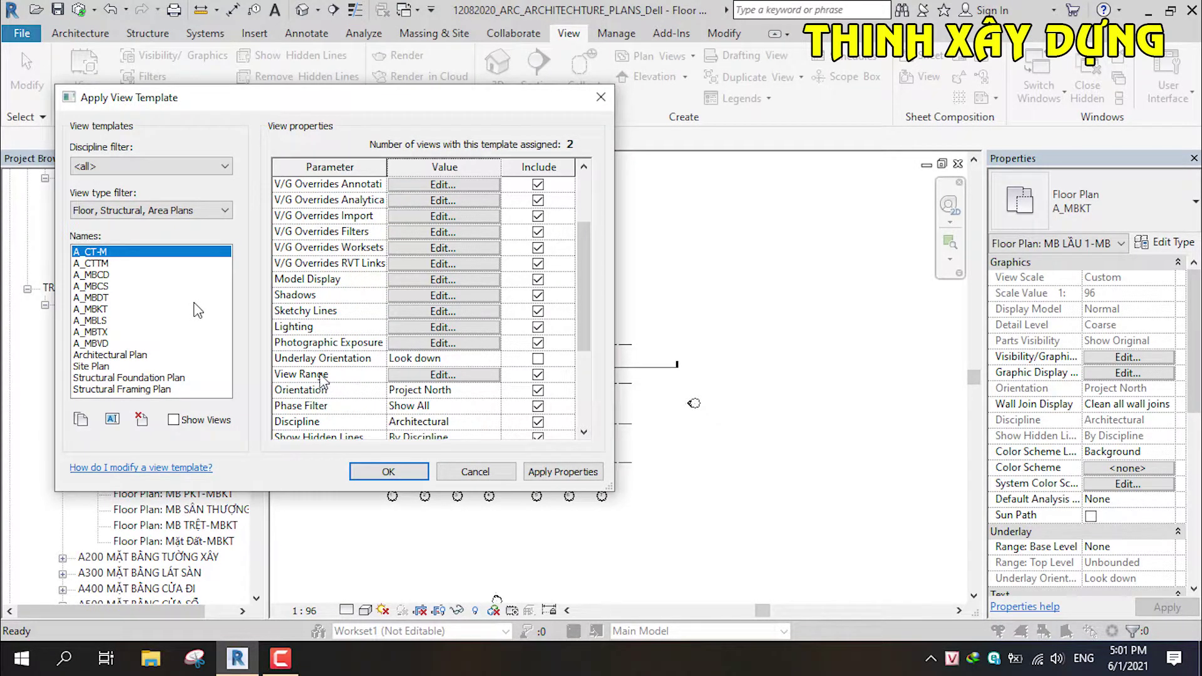
scroll(286, 386, down, 3)
scroll(283, 386, up, 3)
scroll(283, 388, down, 3)
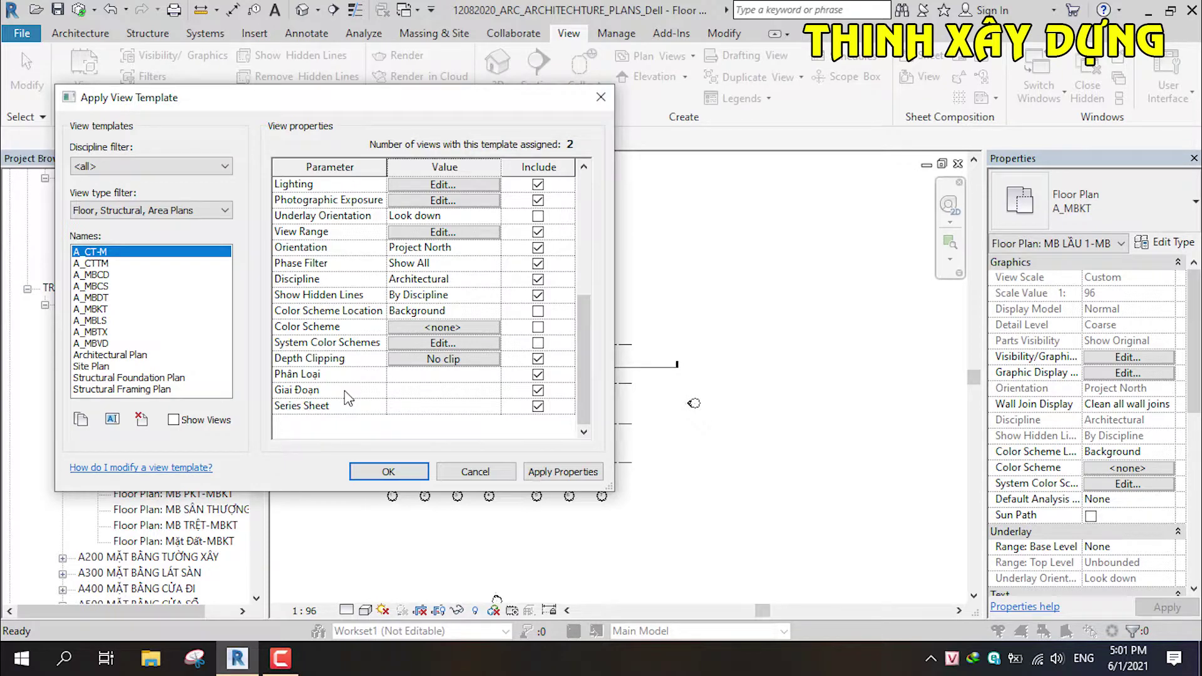
click(468, 473)
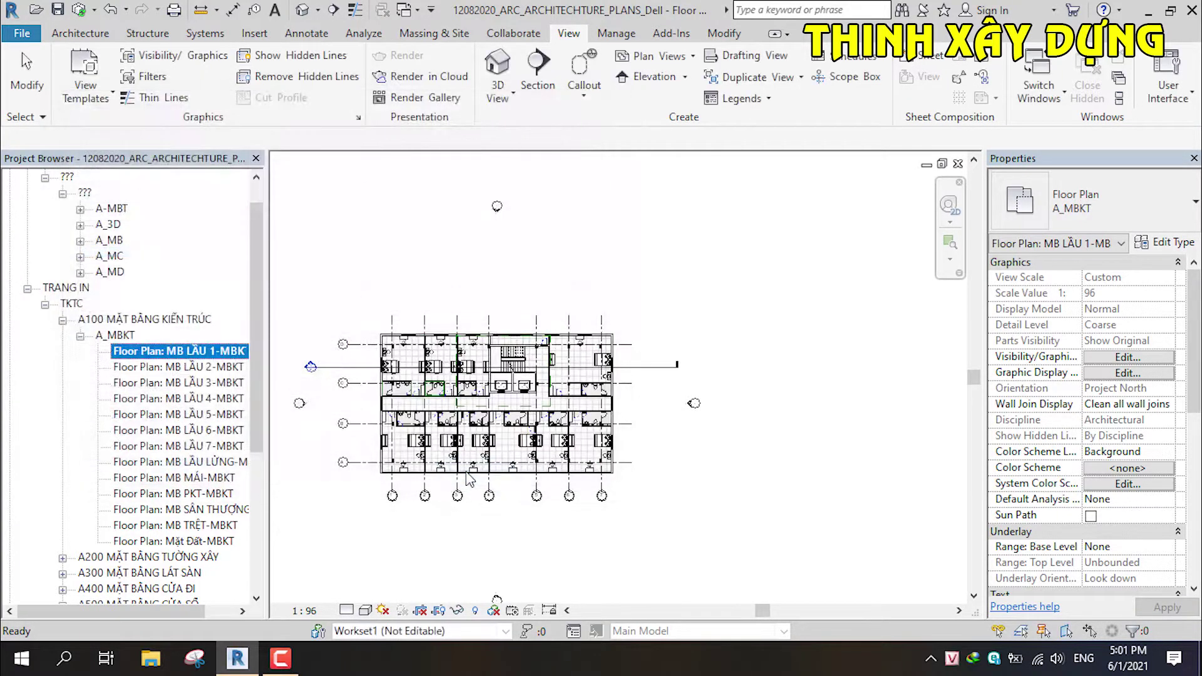
Open the MB LẦU 2-MBKT floor plan.
double_click(147, 366)
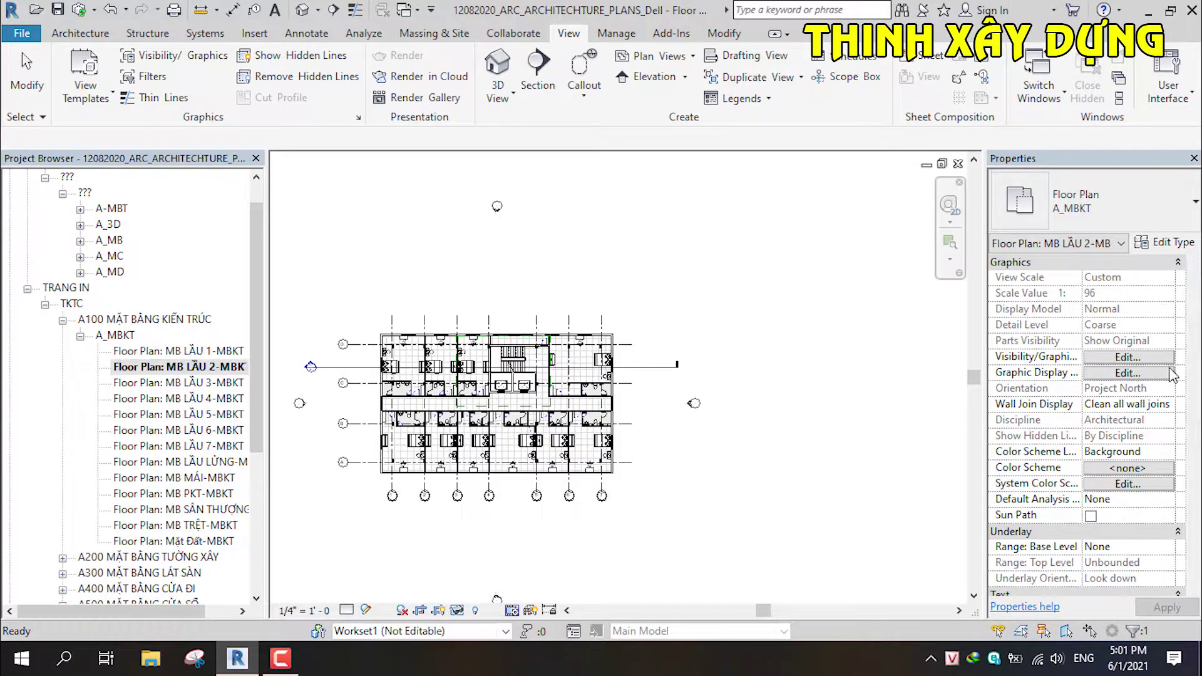
drag(1198, 347, 1199, 450)
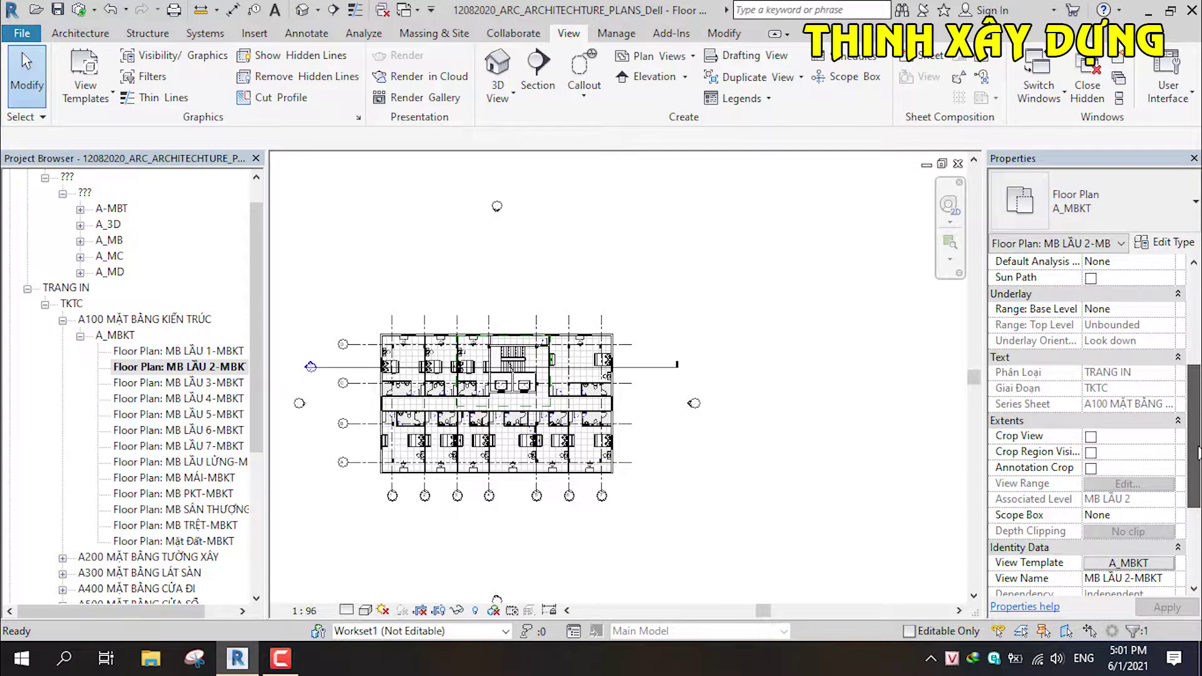
click(178, 367)
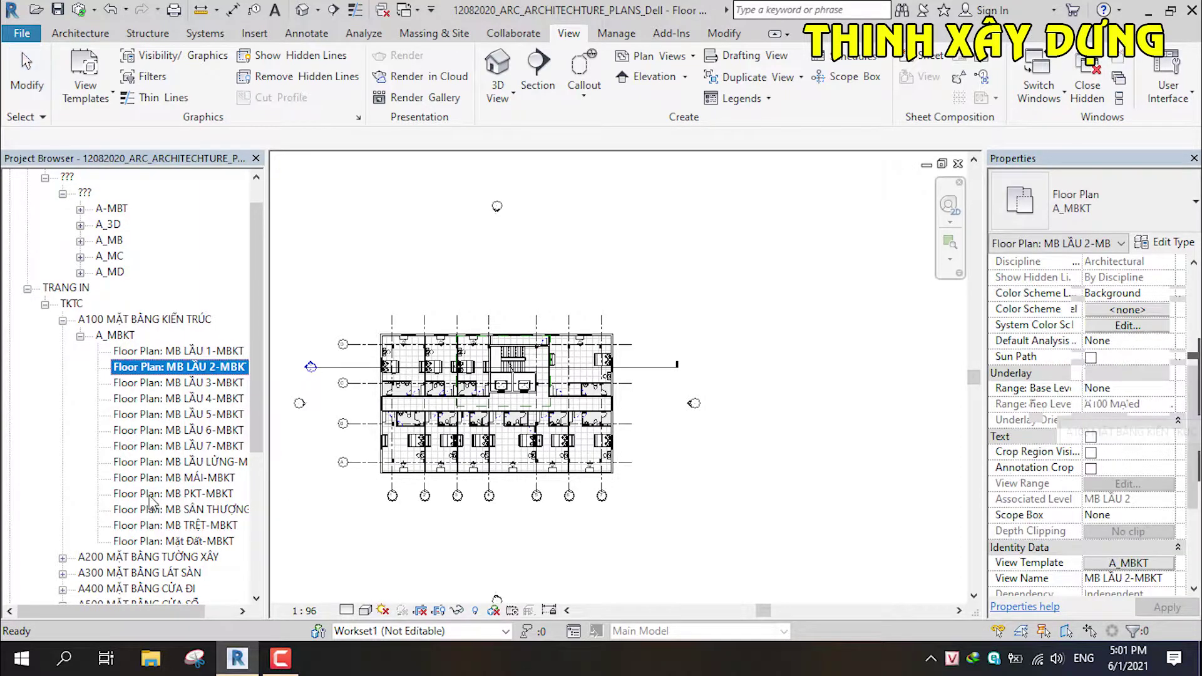
Select MB LẦU 3-MBKT and bring up its A_MBKT view template assignment.
click(206, 383)
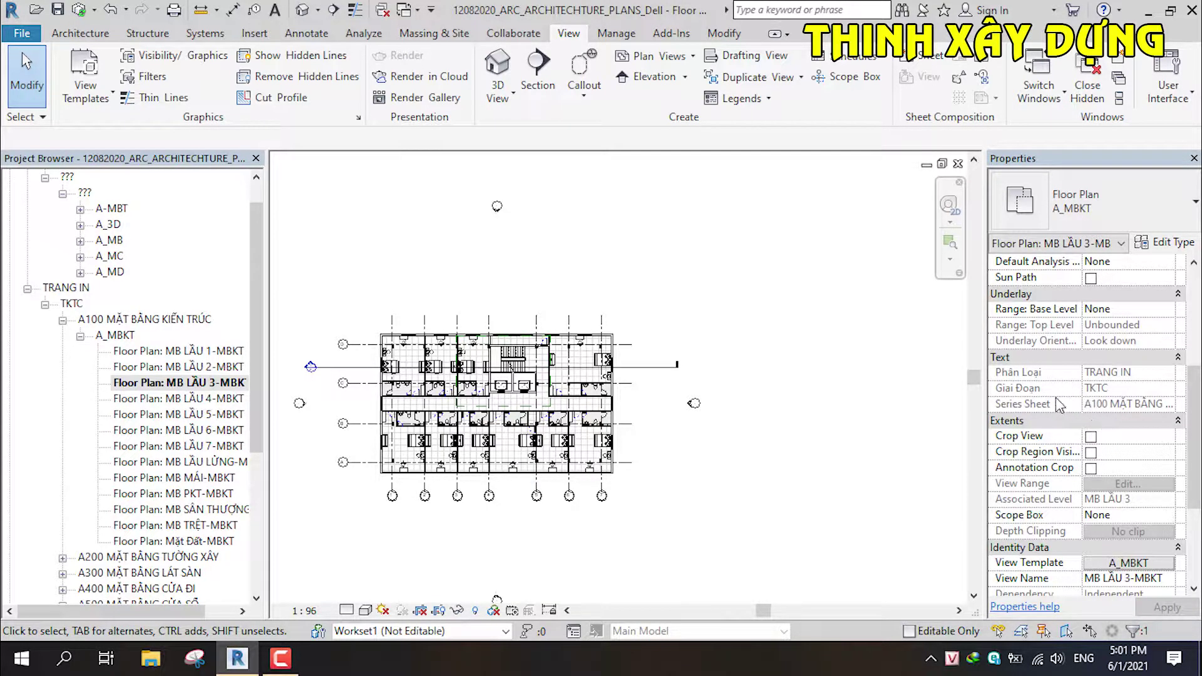
scroll(1058, 404, up, 3)
scroll(1058, 404, up, 3)
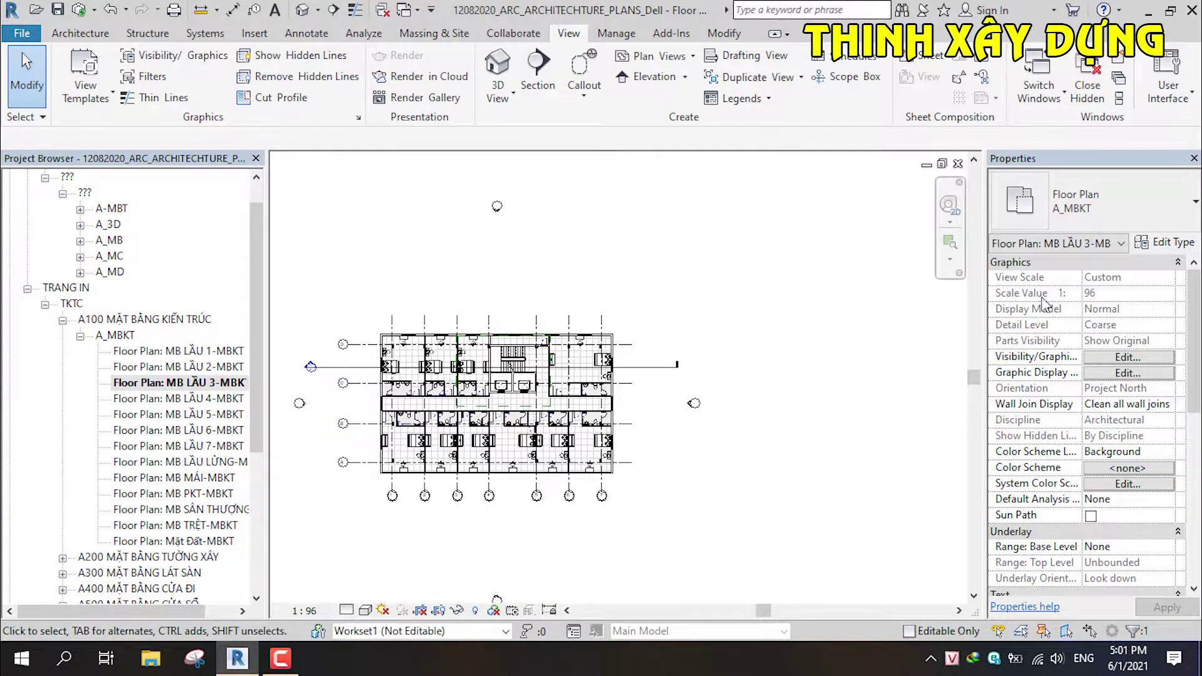
scroll(1071, 306, down, 3)
scroll(1073, 488, down, 2)
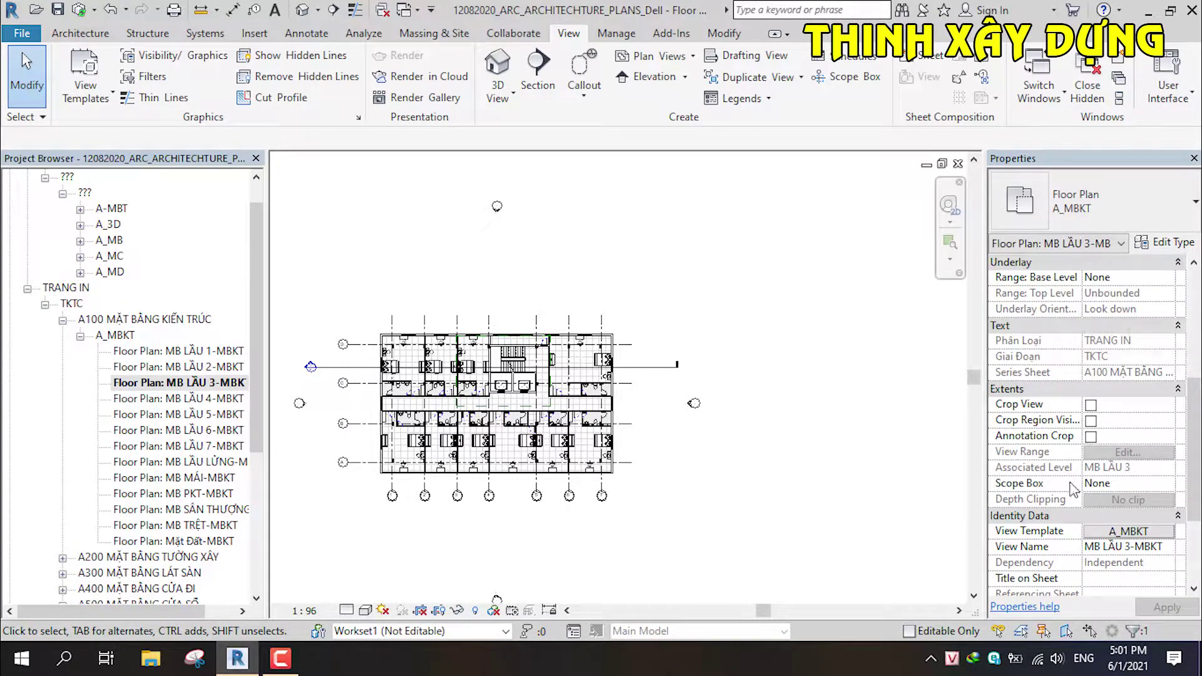
click(1135, 532)
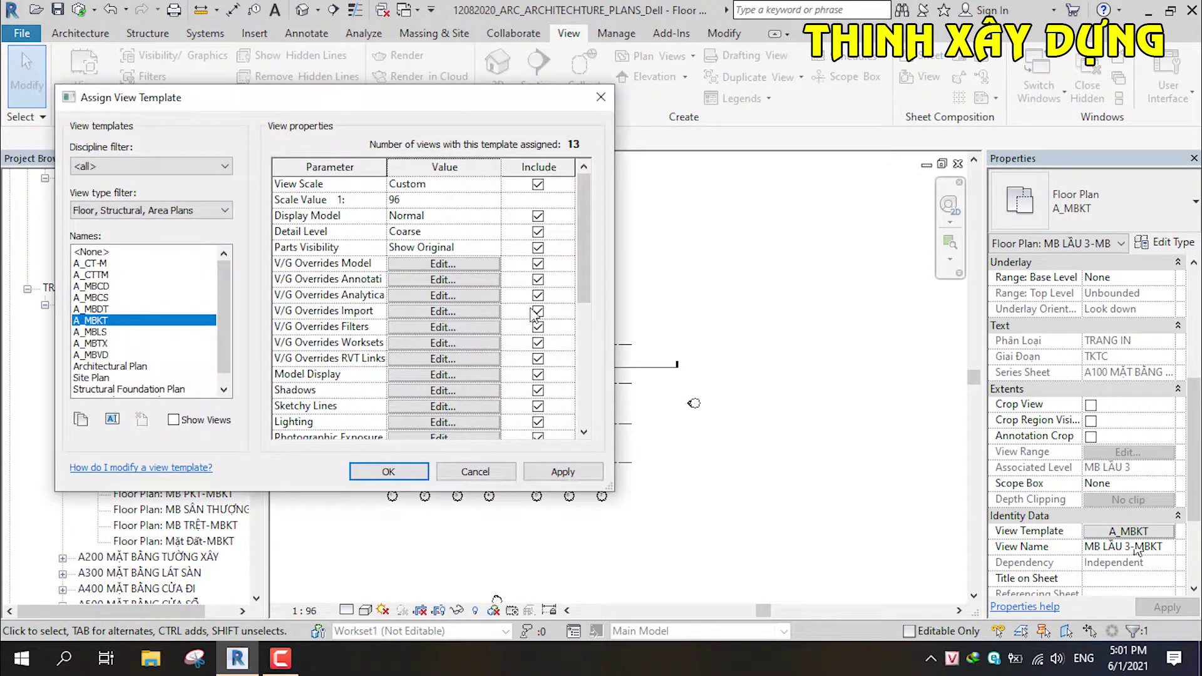
Try blank Giai Đoạn and Series Sheet values in A_MBKT, then cancel without saving.
drag(410, 100, 775, 70)
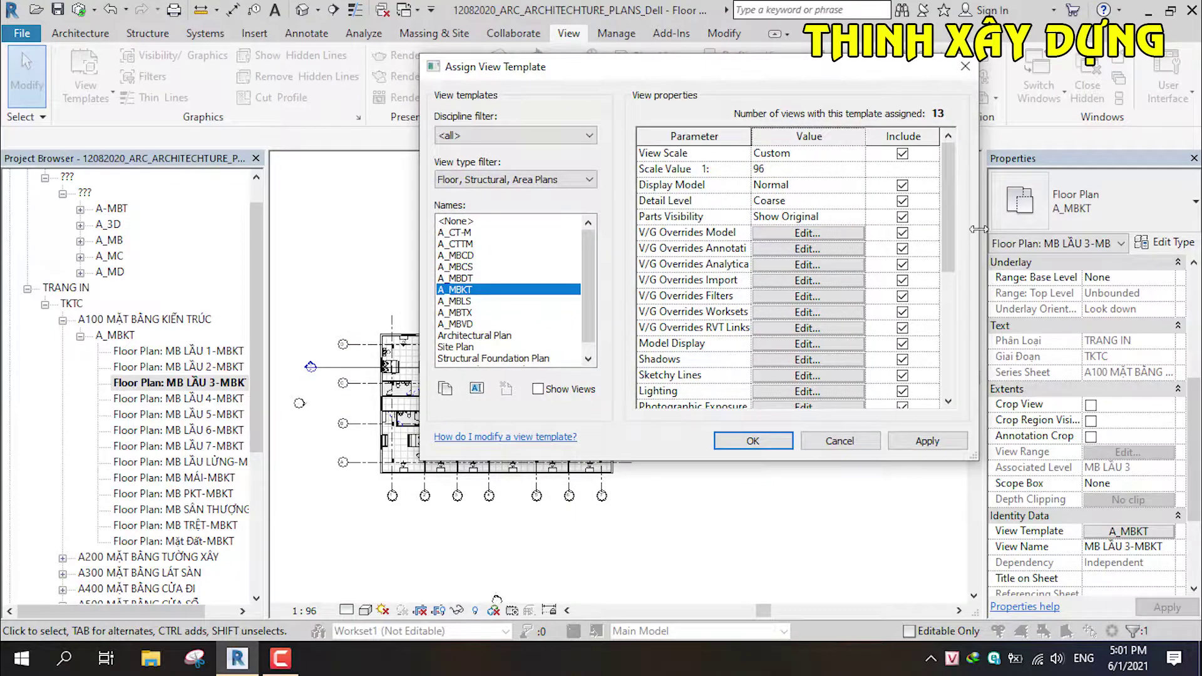
mouse_move(945, 213)
mouse_down()
mouse_move(958, 196)
mouse_move(939, 382)
mouse_up()
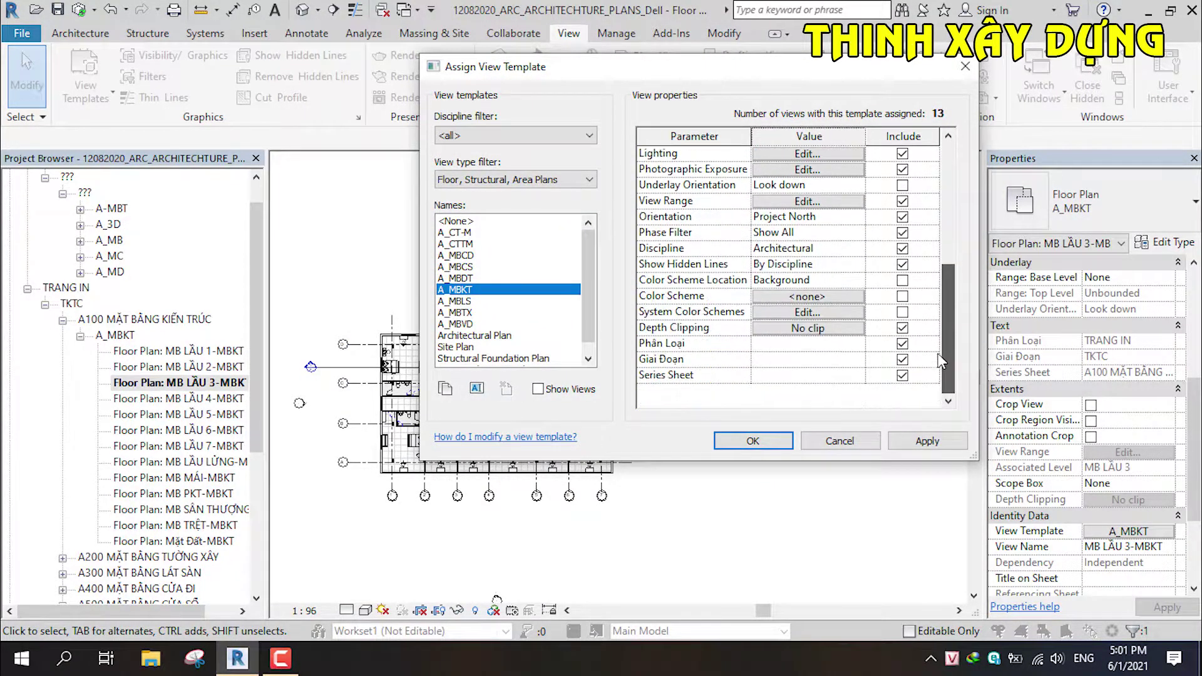
click(854, 360)
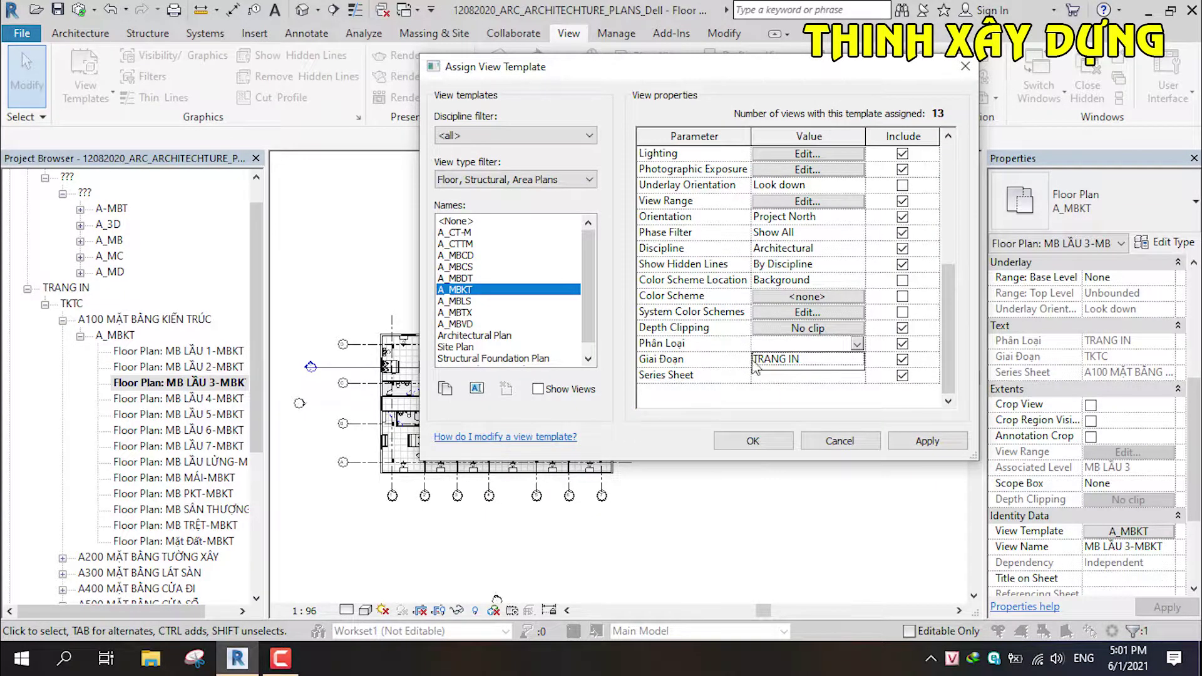
click(824, 410)
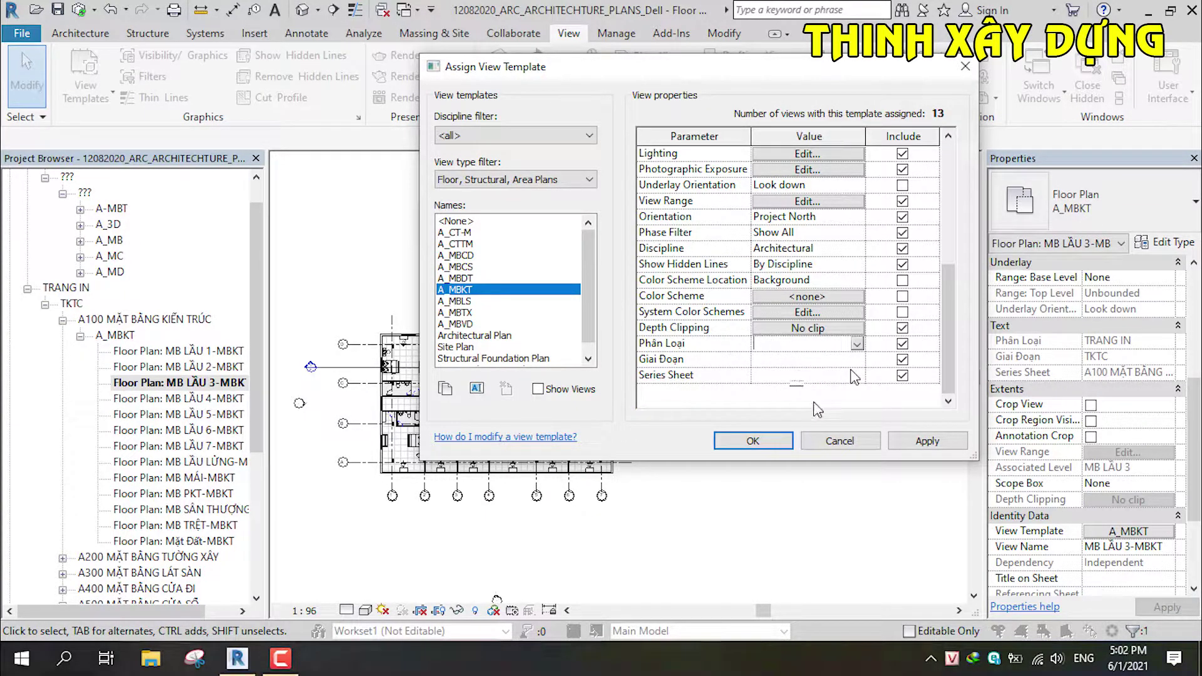
click(861, 375)
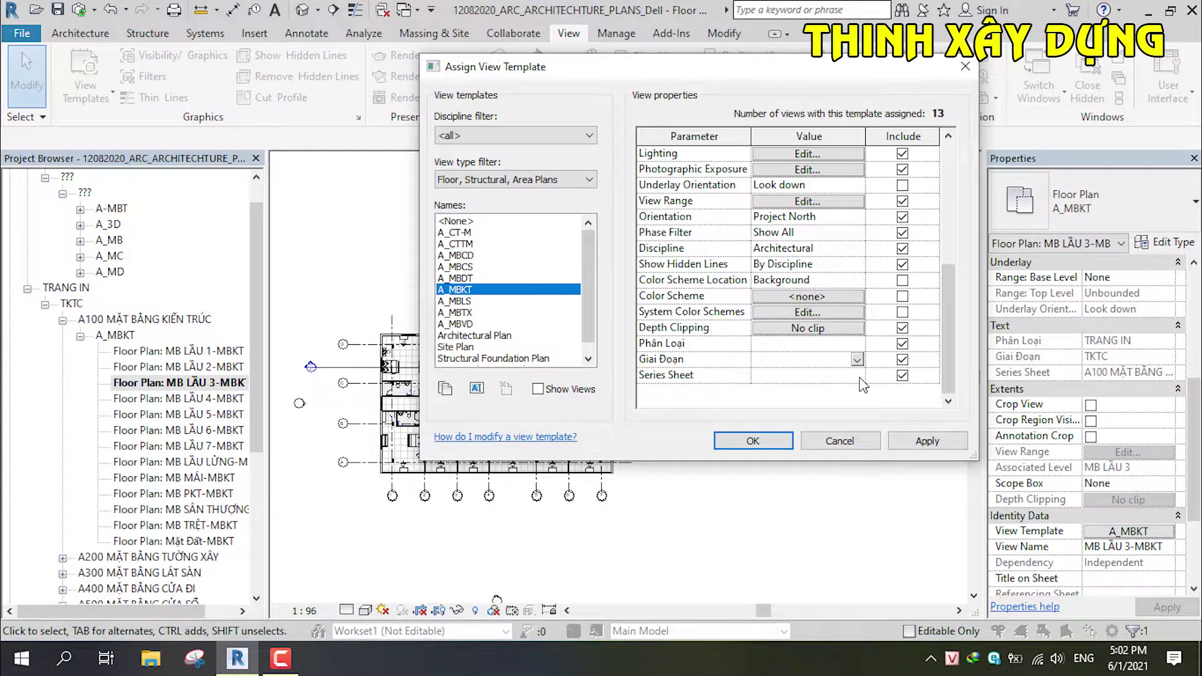
click(856, 375)
click(678, 467)
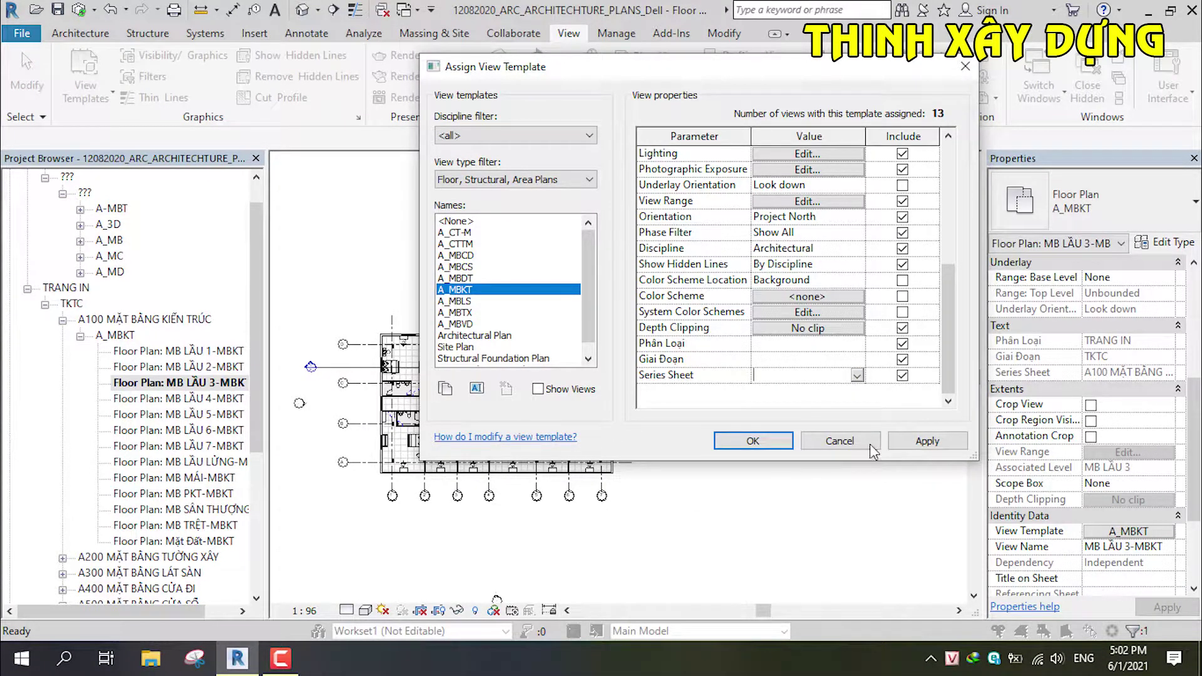
click(839, 441)
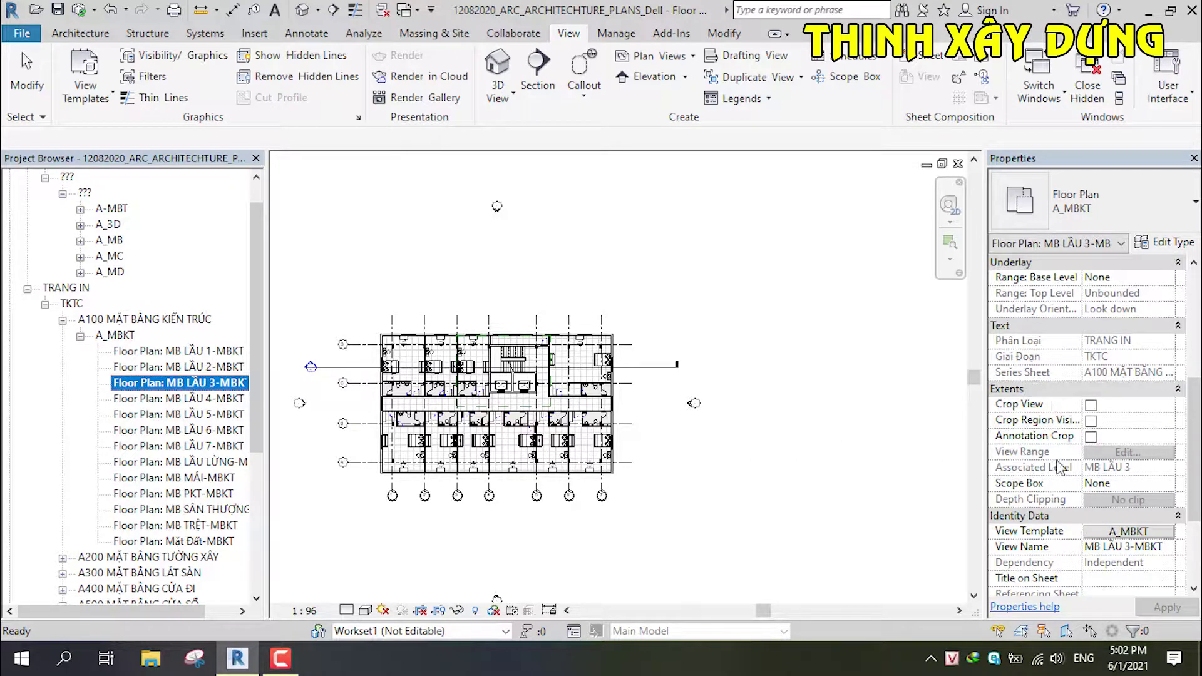
In A_MBKT's template settings, untick Include for Series Sheet and confirm with OK.
scroll(1144, 460, up, 5)
scroll(1125, 435, down, 5)
scroll(1115, 432, up, 3)
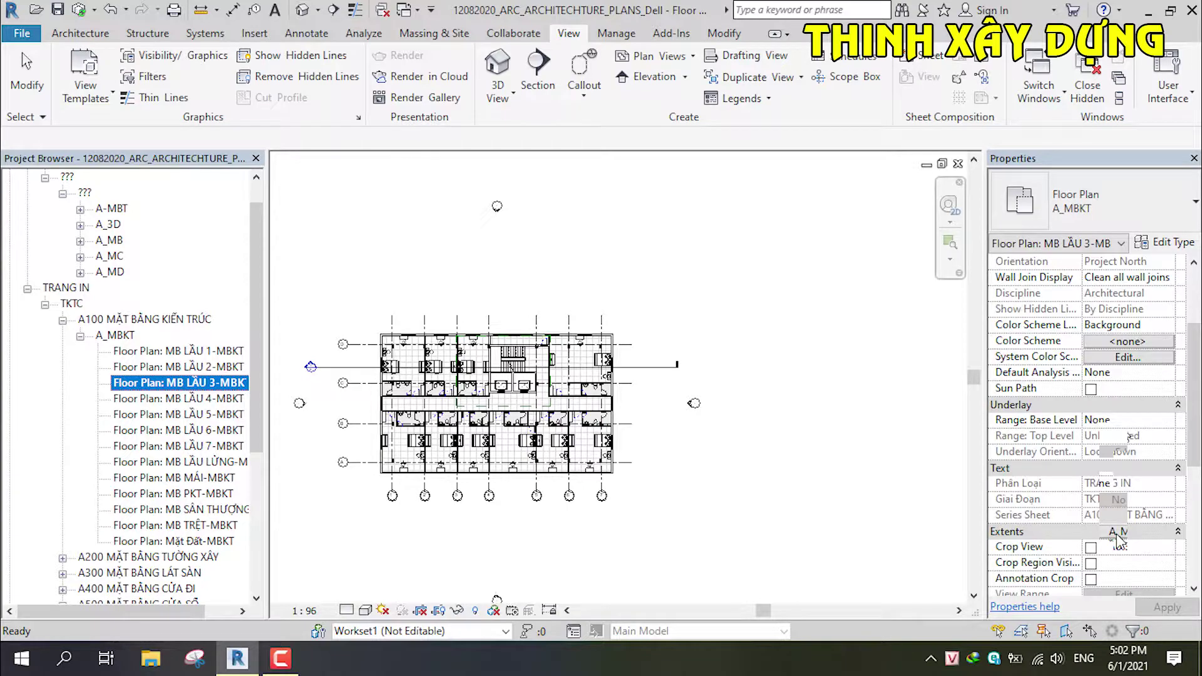
scroll(1118, 540, down, 3)
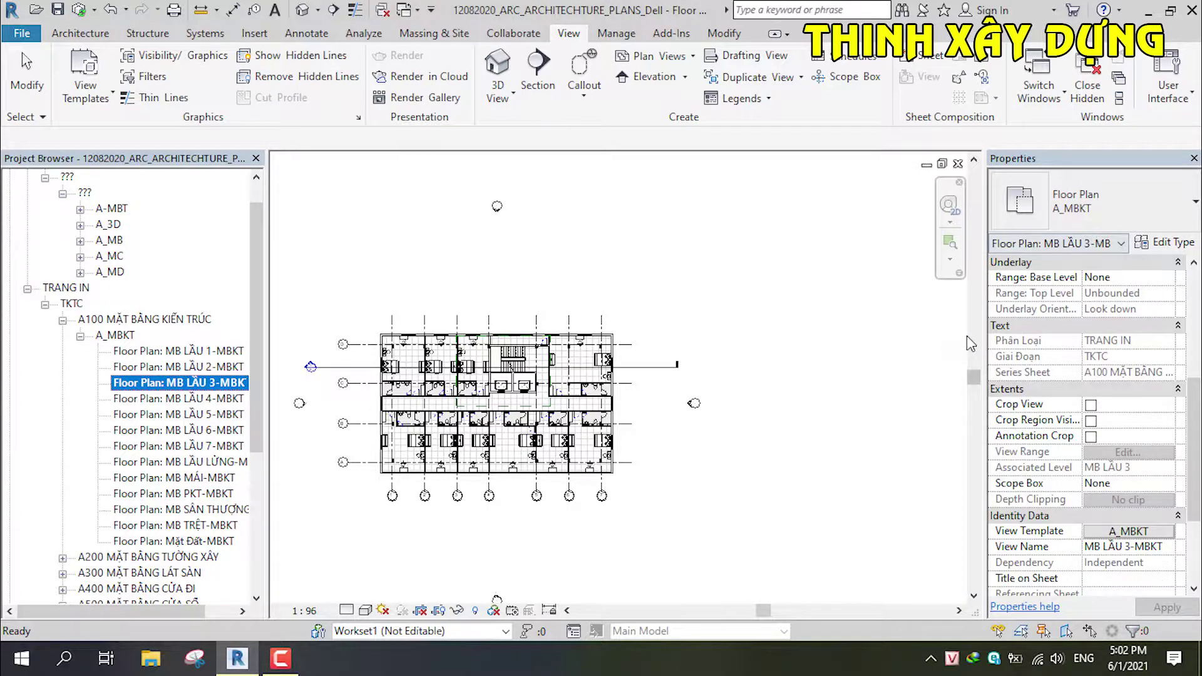
click(1136, 531)
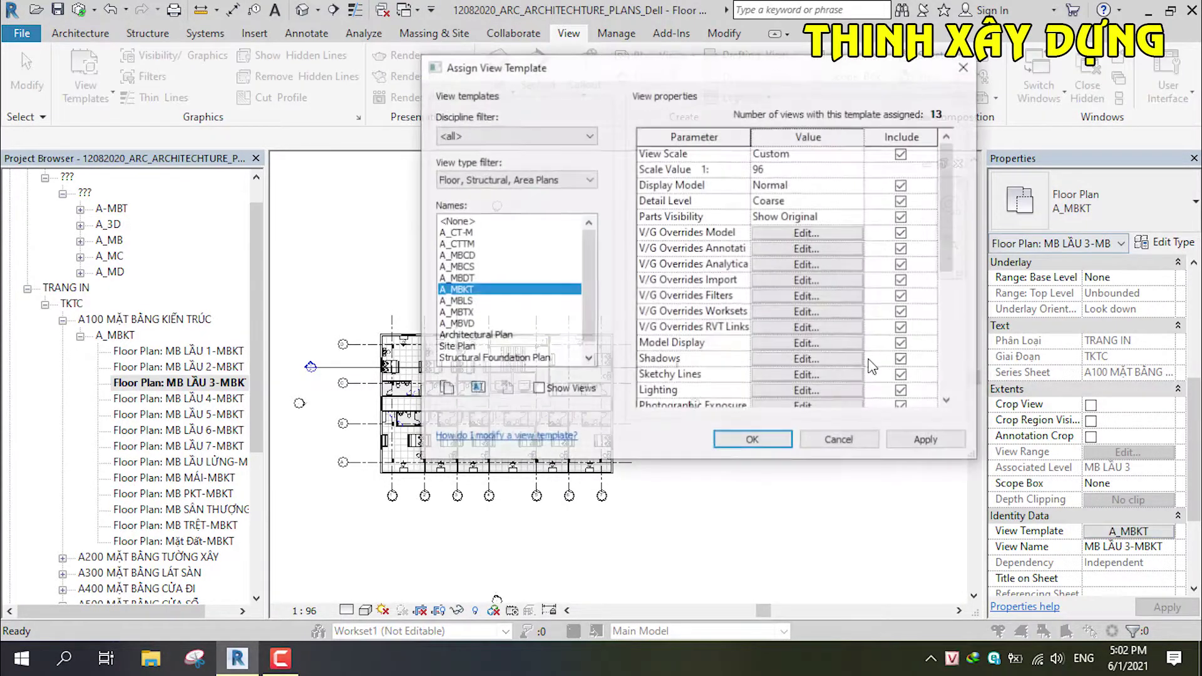
scroll(770, 216, down, 1)
scroll(776, 218, down, 3)
scroll(786, 220, up, 4)
scroll(786, 220, down, 4)
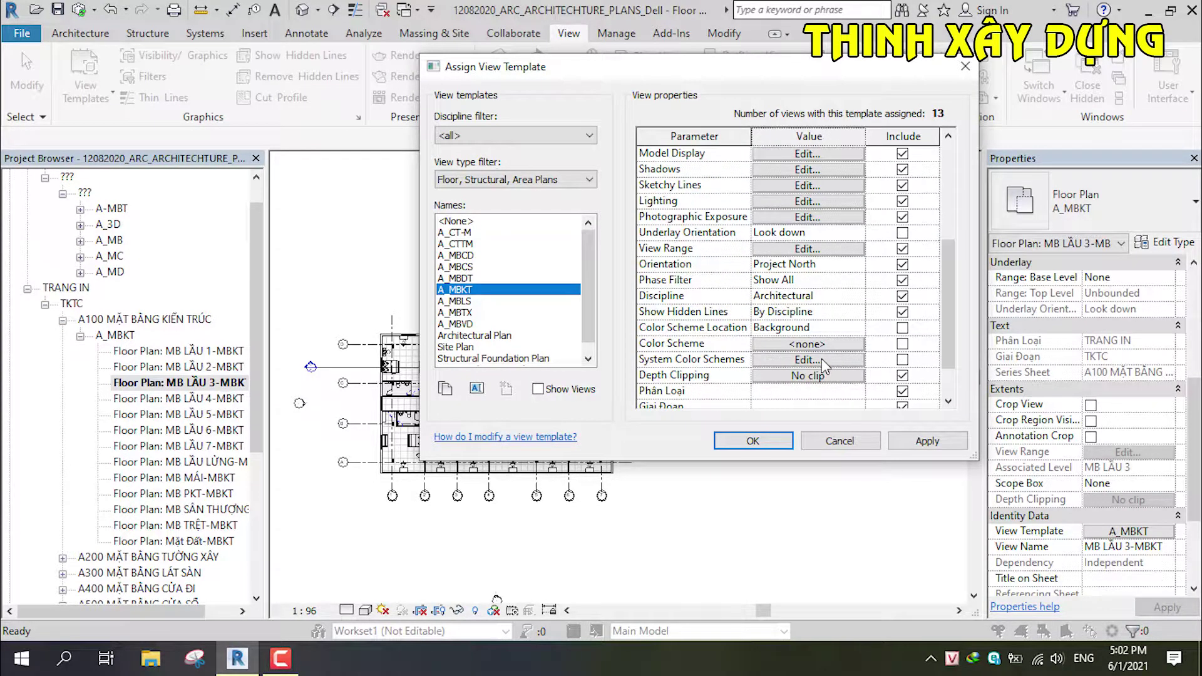
scroll(821, 360, down, 1)
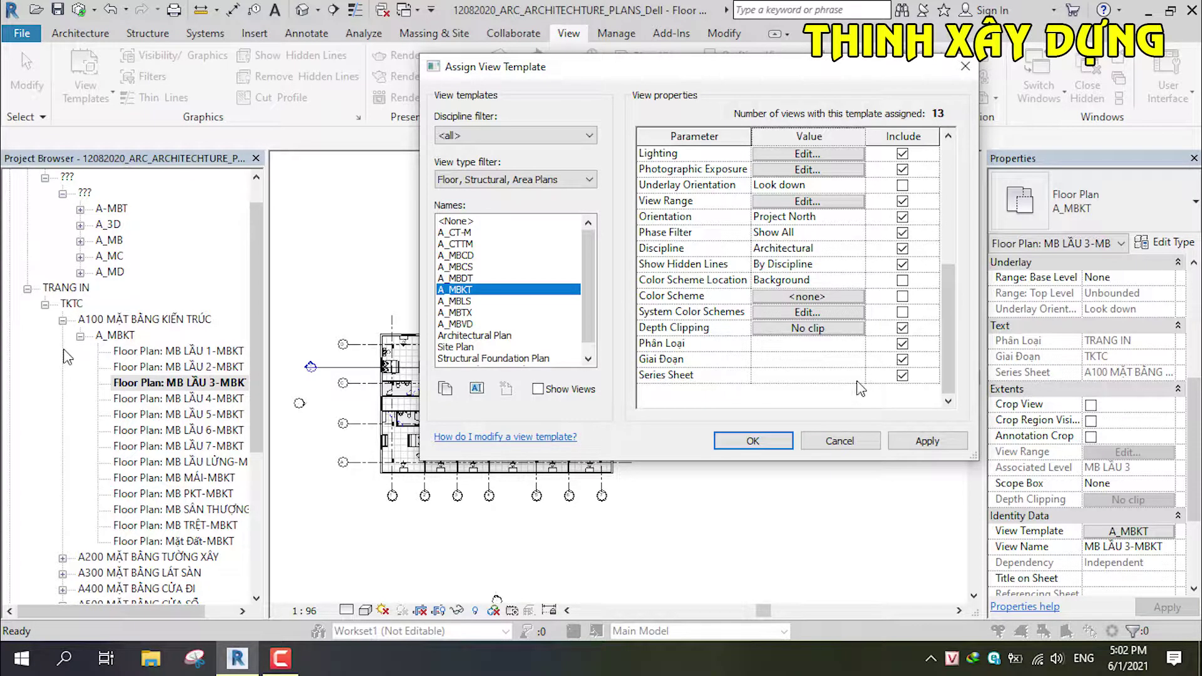
click(855, 375)
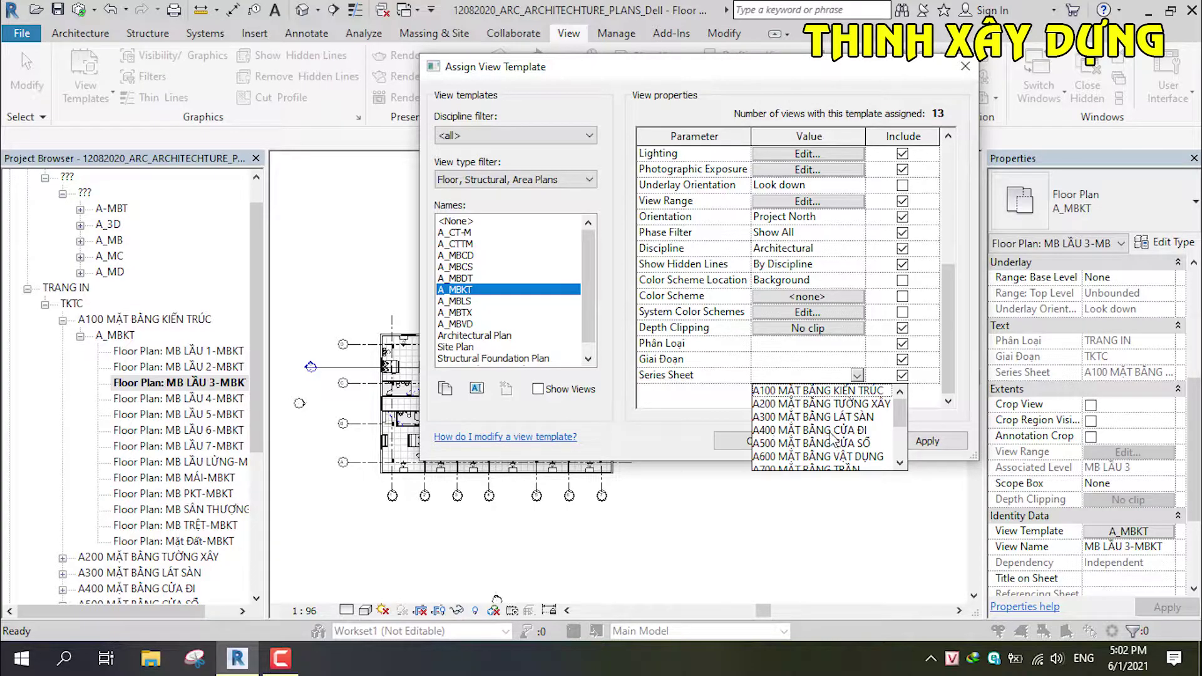
key(Escape)
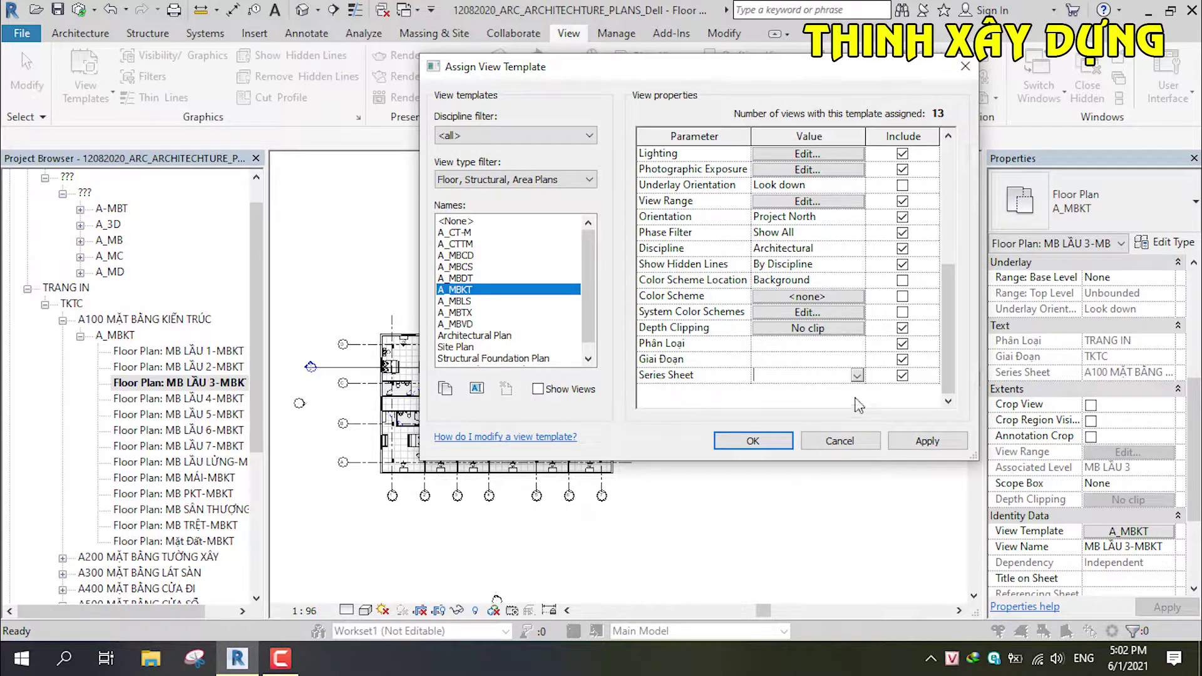
click(902, 375)
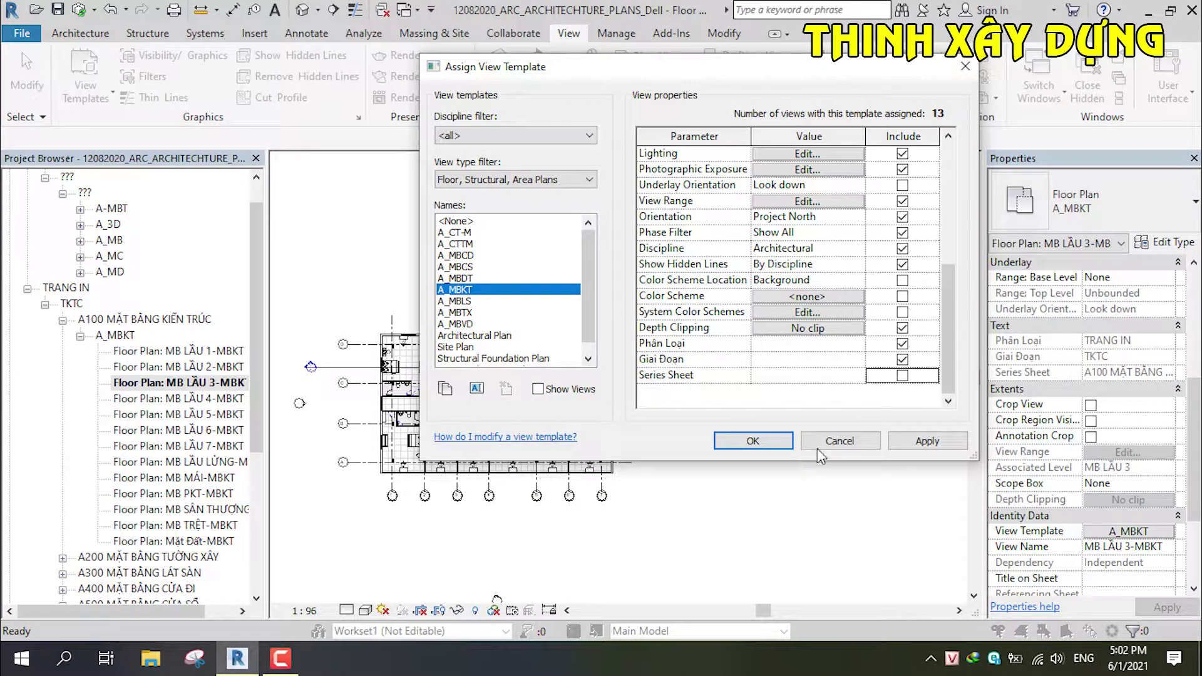
click(756, 441)
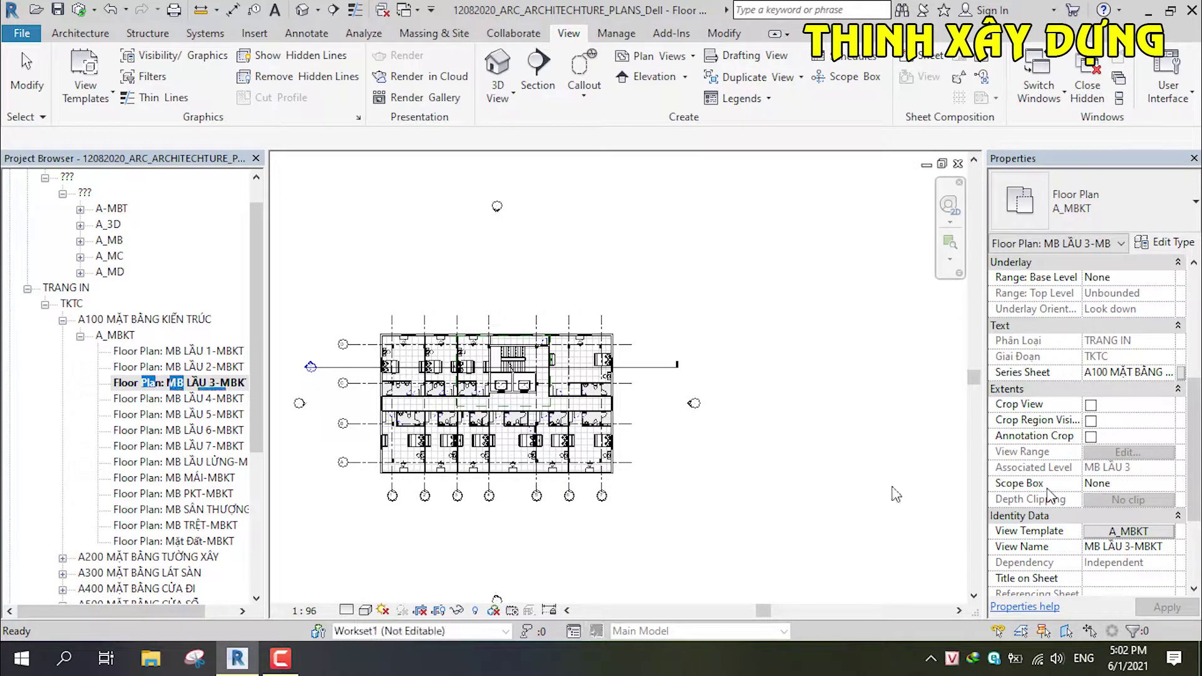
Open the MB LẦU 4-MBKT floor plan and check its A_MBKT template settings.
click(202, 399)
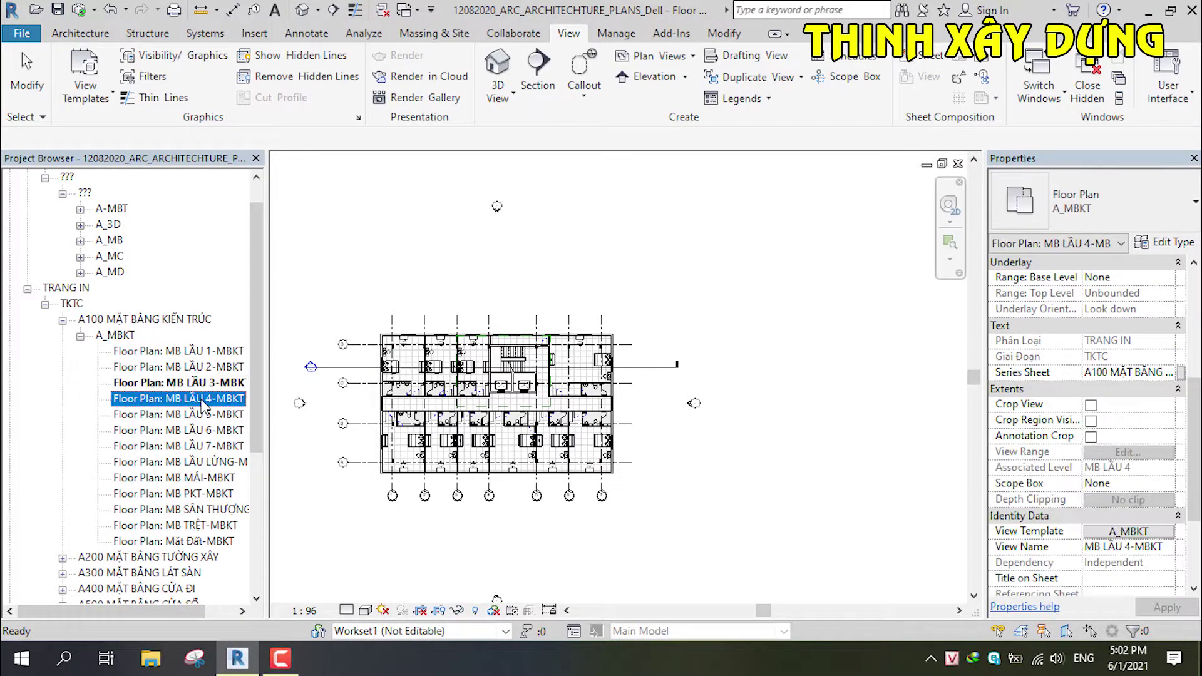
double_click(201, 400)
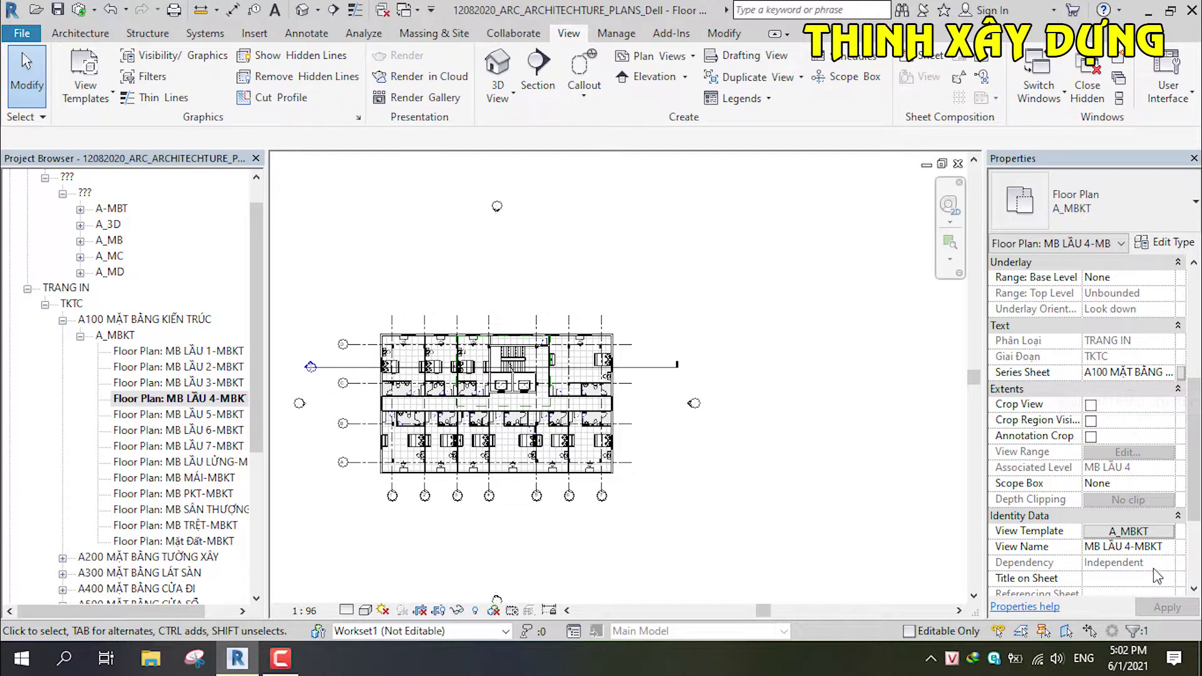
click(1133, 531)
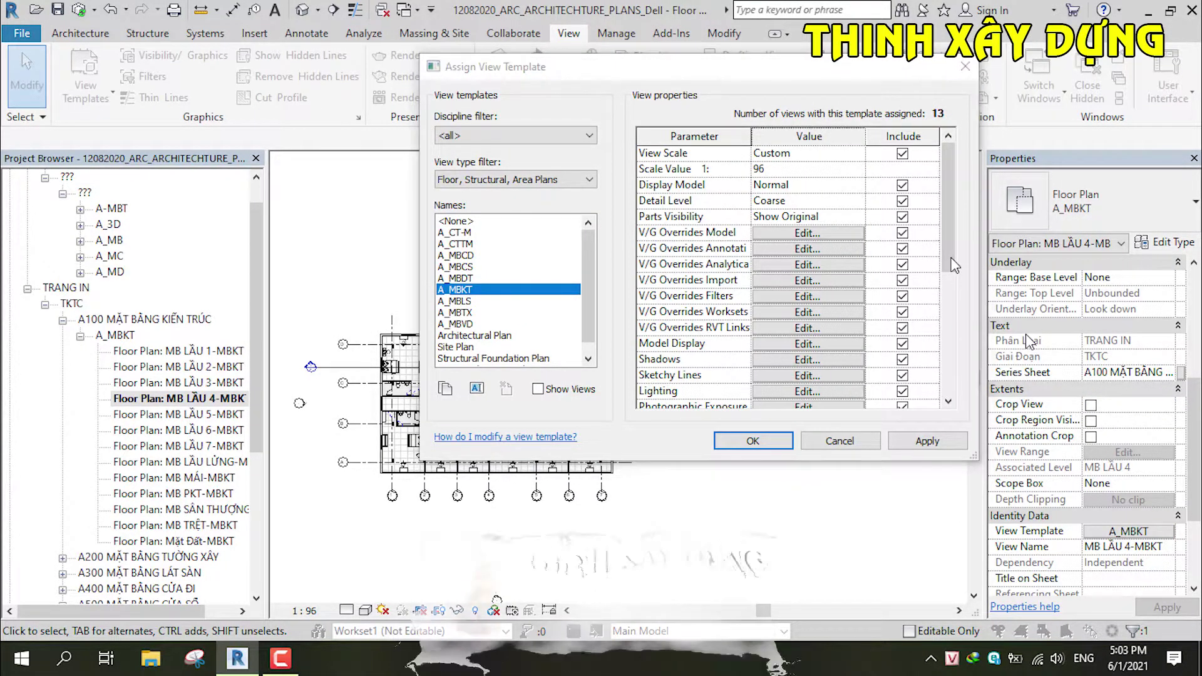
drag(948, 192, 969, 311)
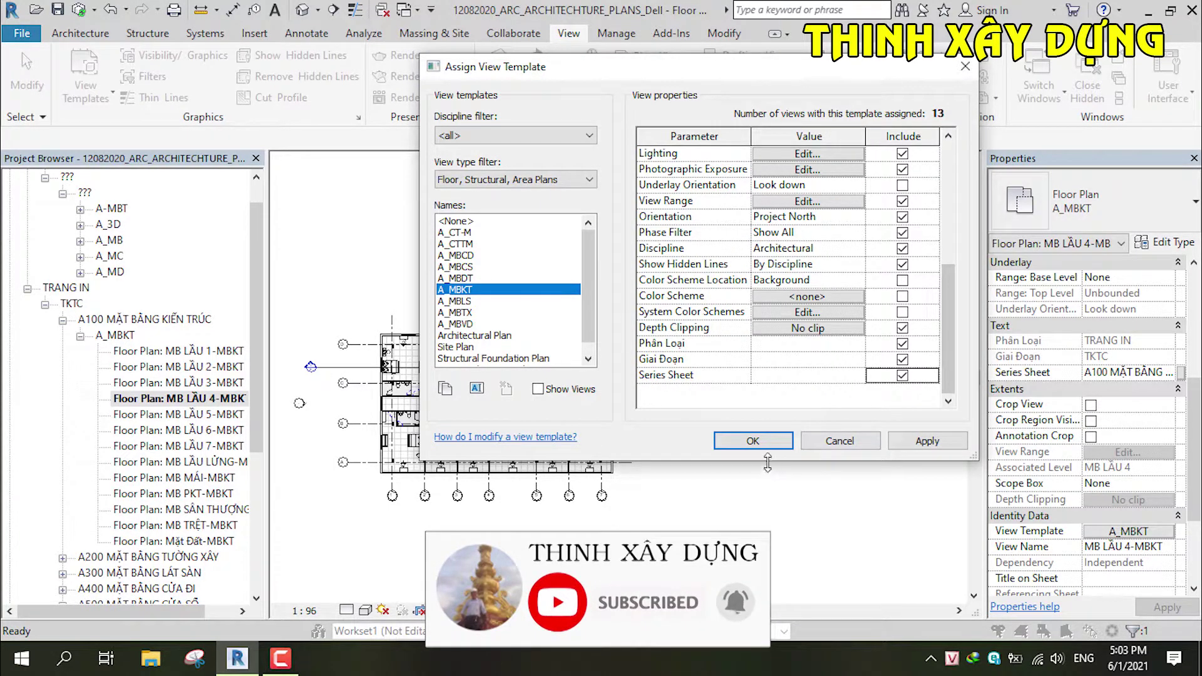
click(758, 441)
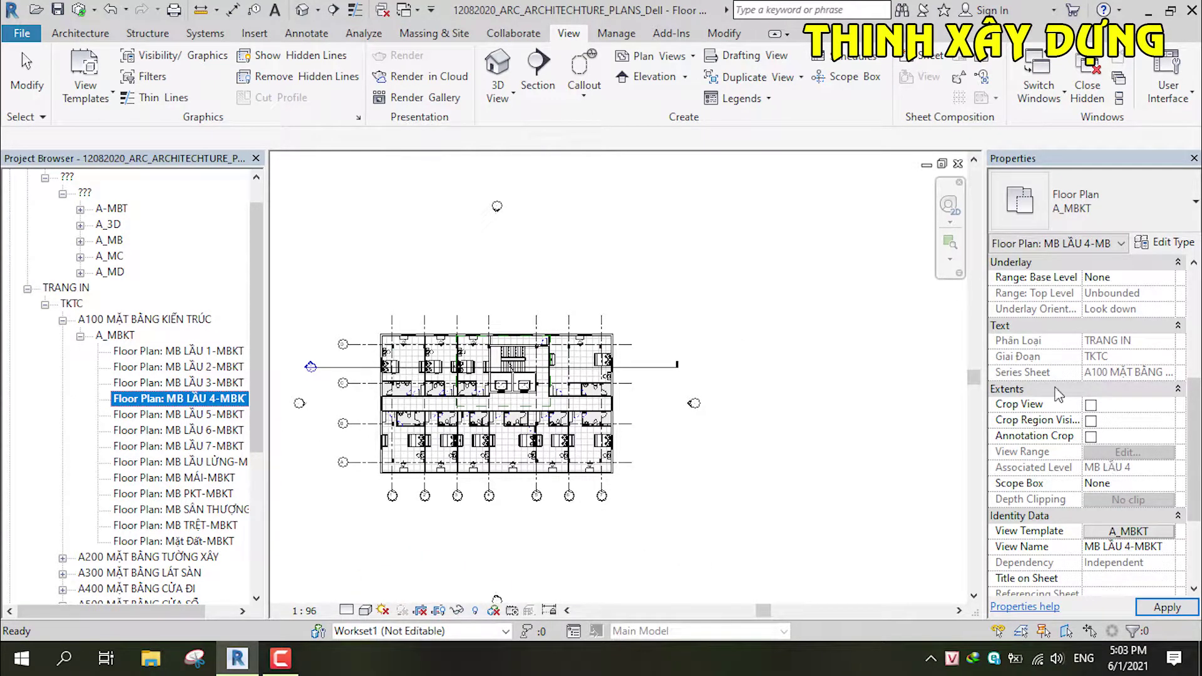
Apply the pending view Properties changes and bring the A_MBKT template settings back up.
scroll(1065, 376, up, 4)
scroll(1072, 313, up, 2)
scroll(1072, 311, down, 5)
scroll(1072, 310, up, 5)
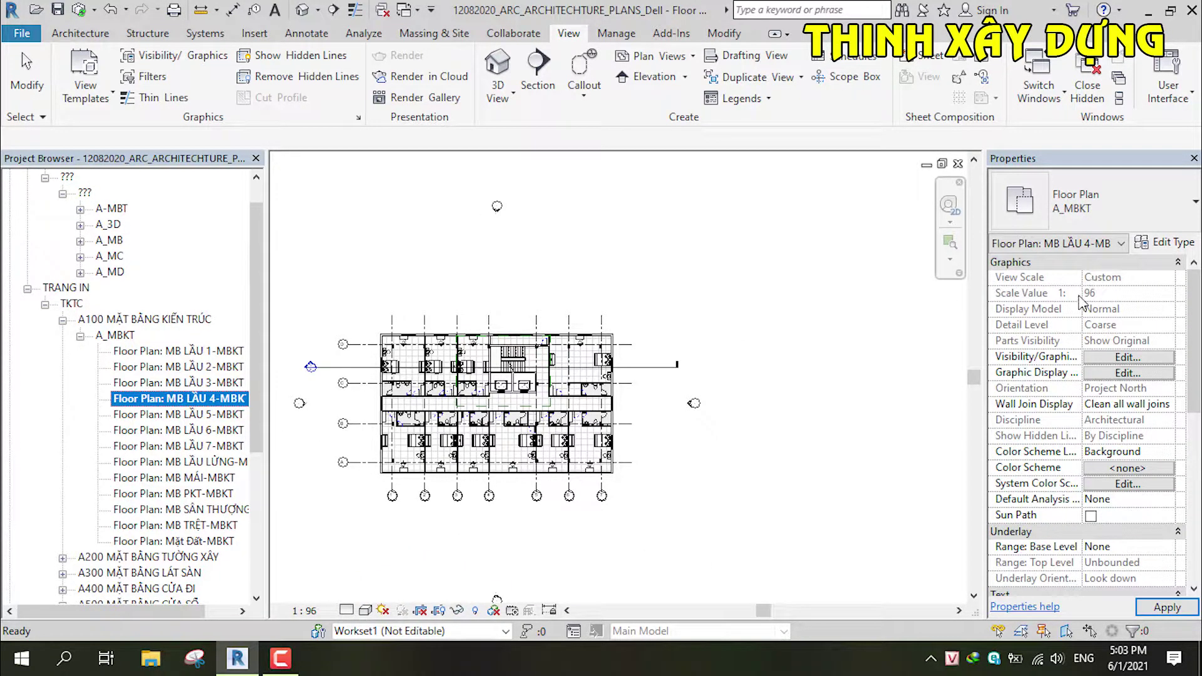
scroll(1058, 423, down, 4)
click(1166, 608)
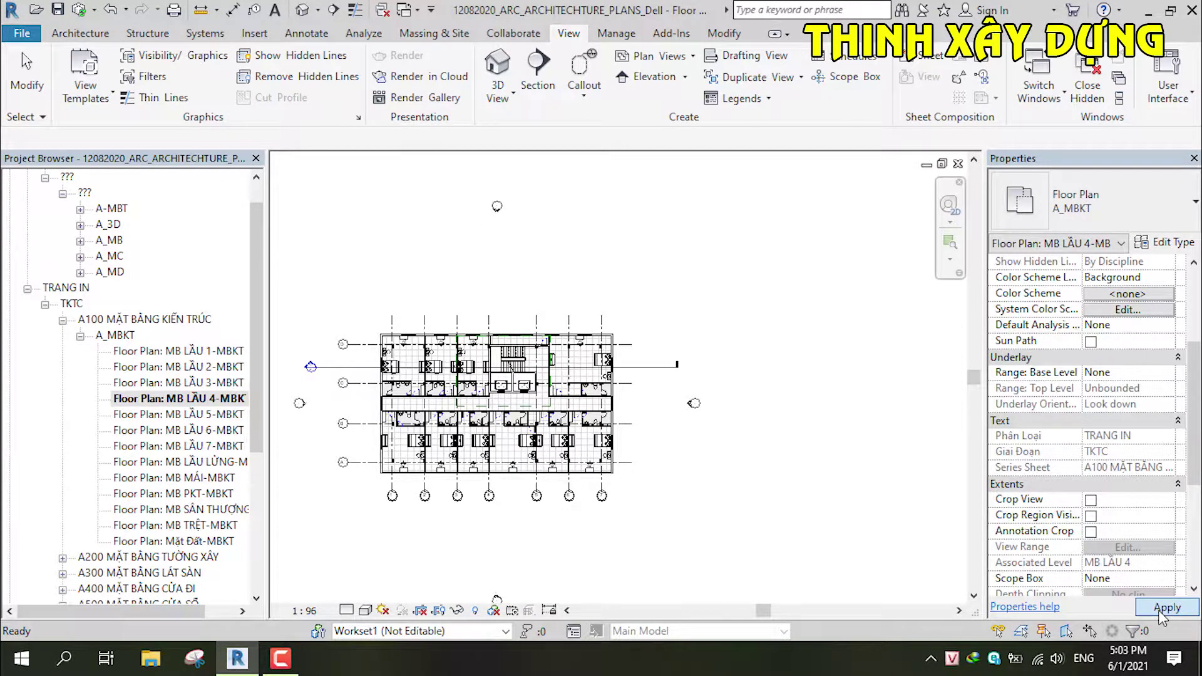
scroll(1120, 540, down, 1)
scroll(1120, 526, down, 2)
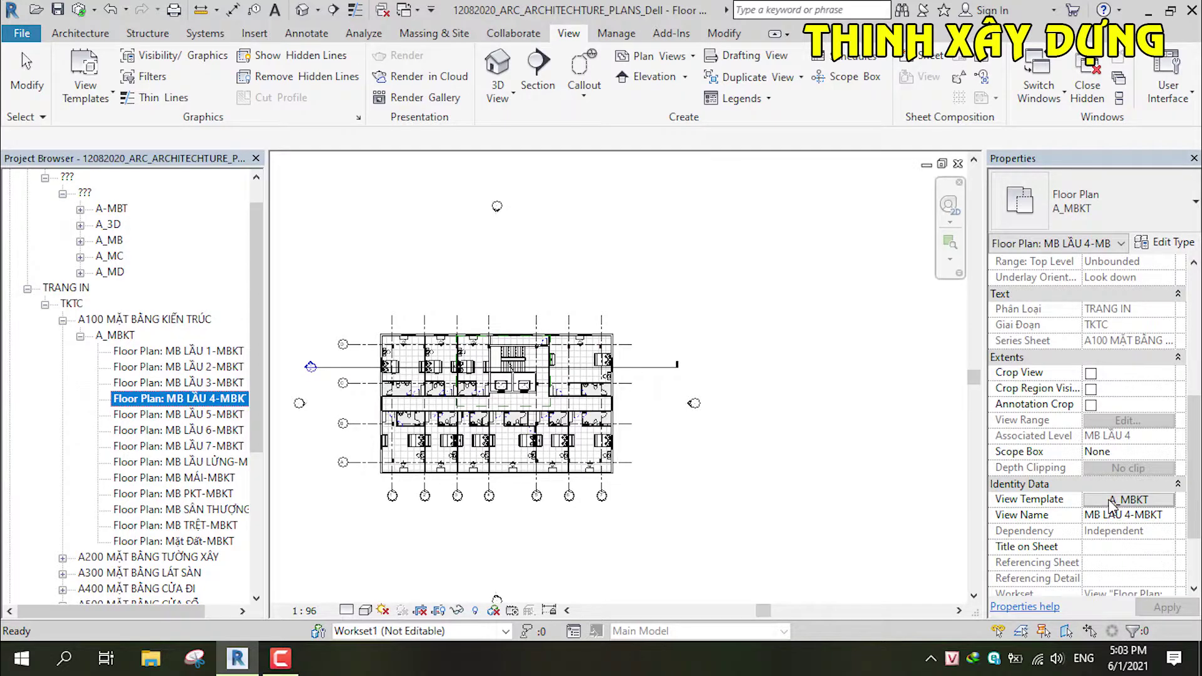
click(1111, 500)
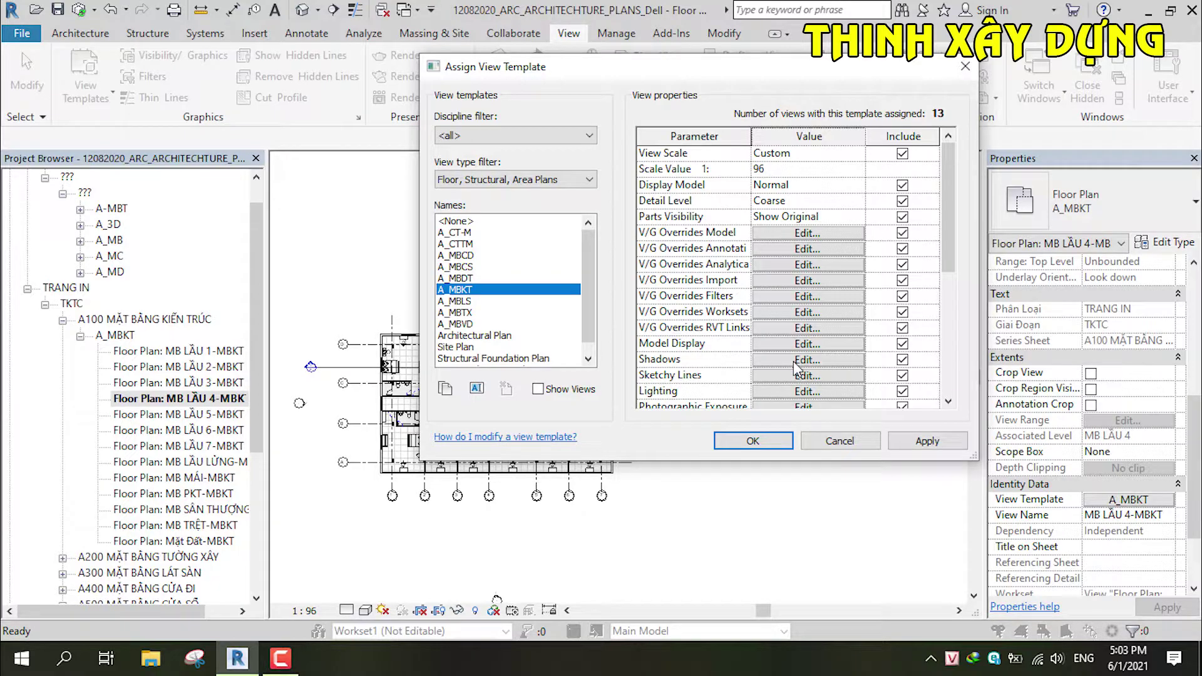
Confirm A_MBKT's View Scale stays Custom with a Scale Value of 96.
scroll(683, 344, down, 5)
scroll(689, 375, up, 5)
scroll(690, 350, down, 4)
scroll(692, 338, up, 3)
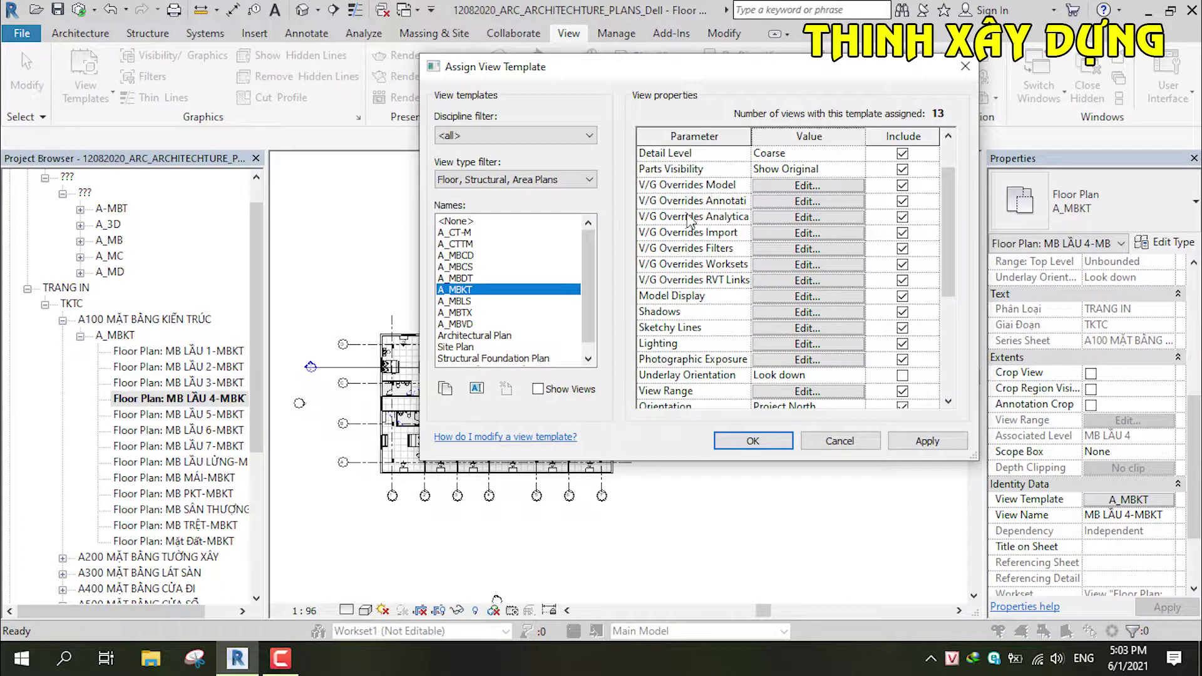
scroll(695, 309, up, 1)
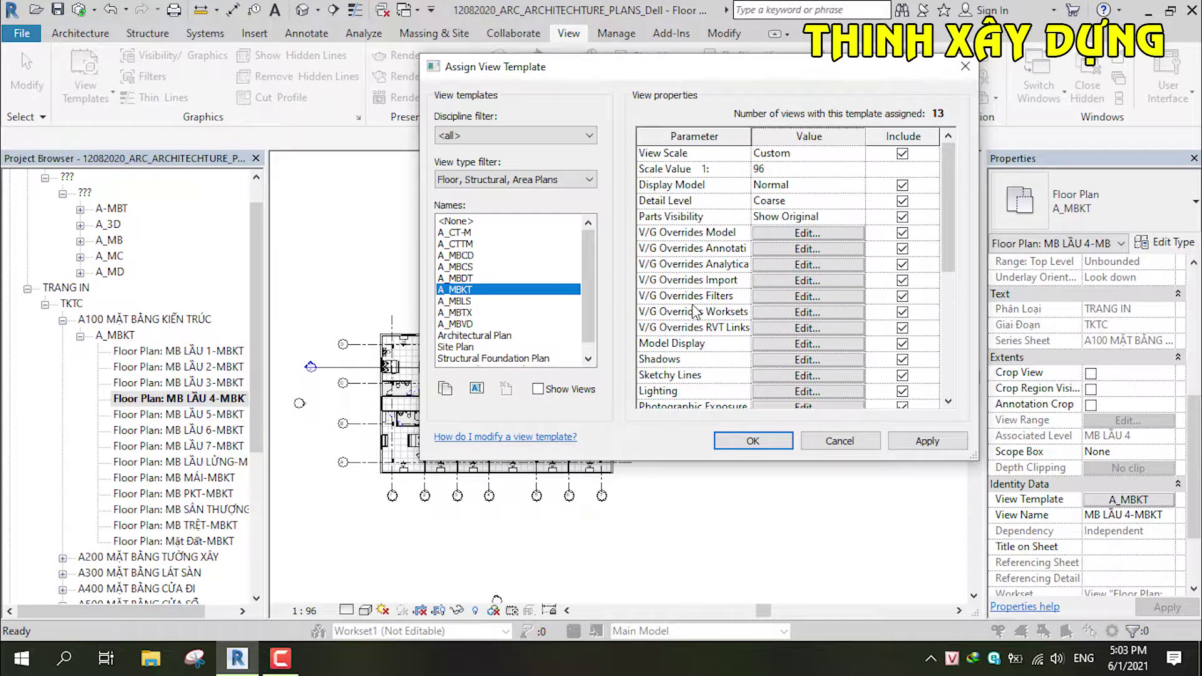
click(792, 155)
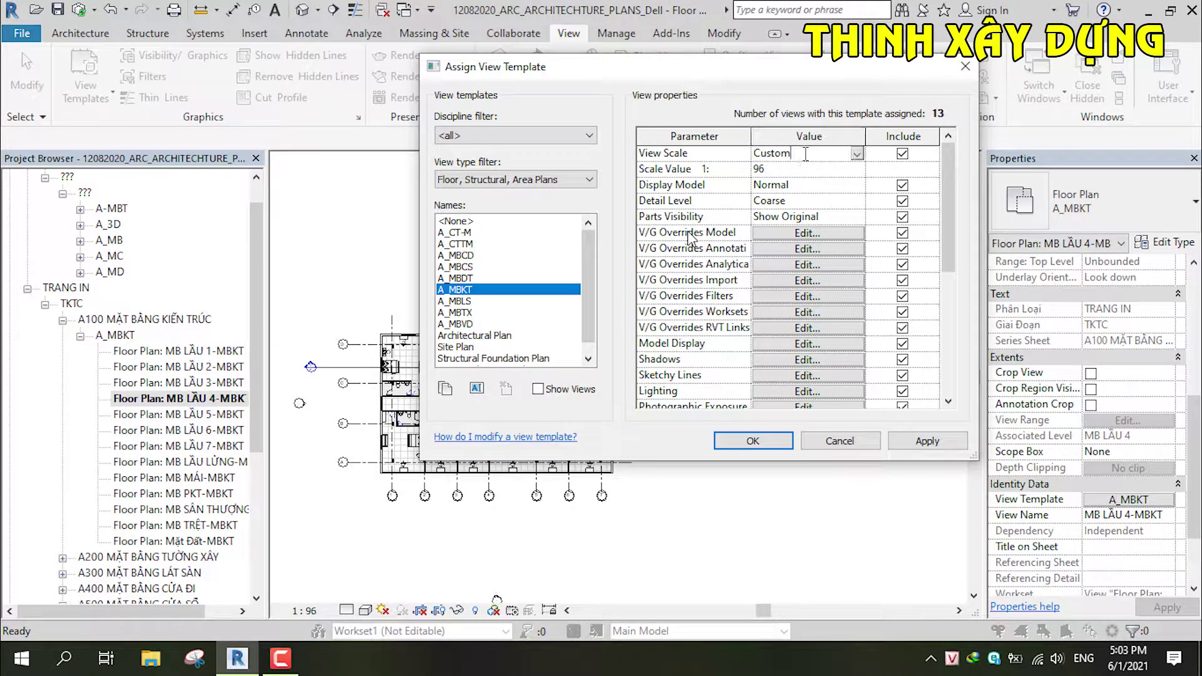
click(856, 154)
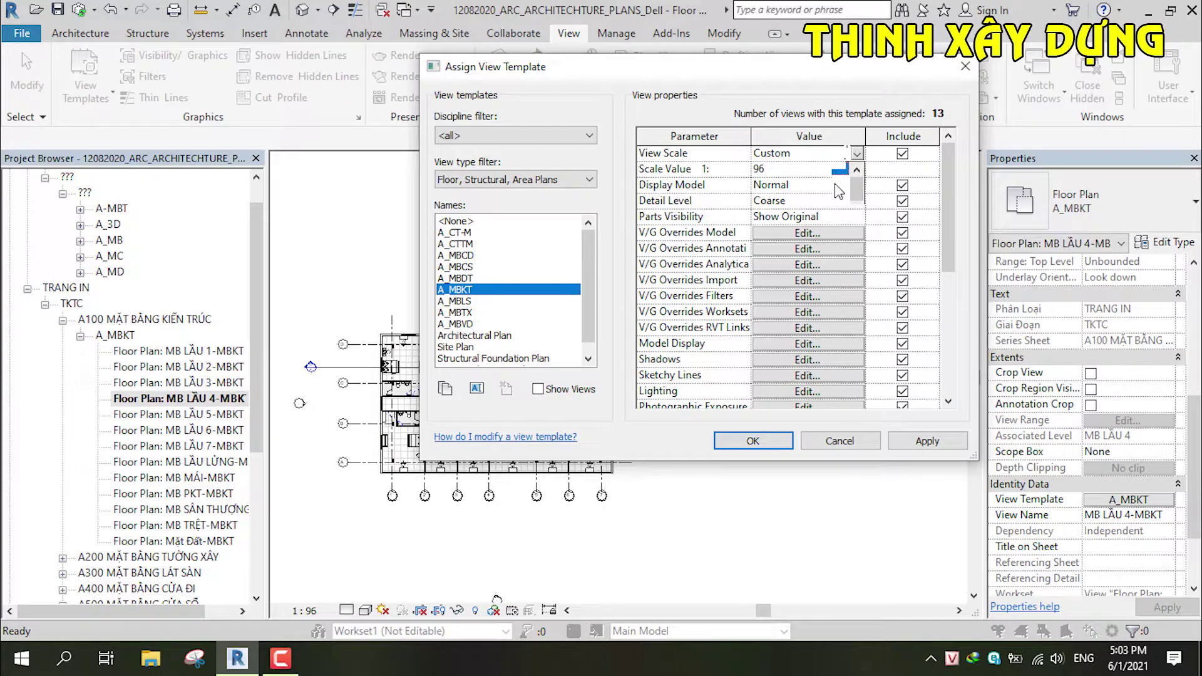
click(699, 194)
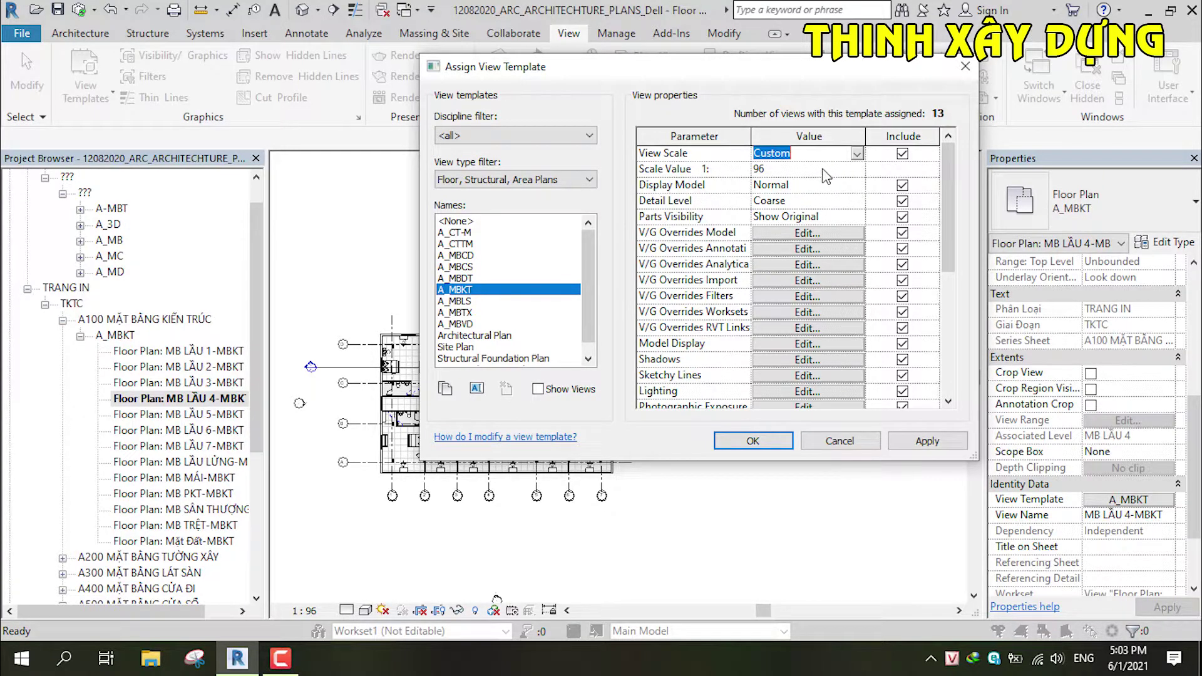
click(771, 171)
drag(766, 170, 751, 172)
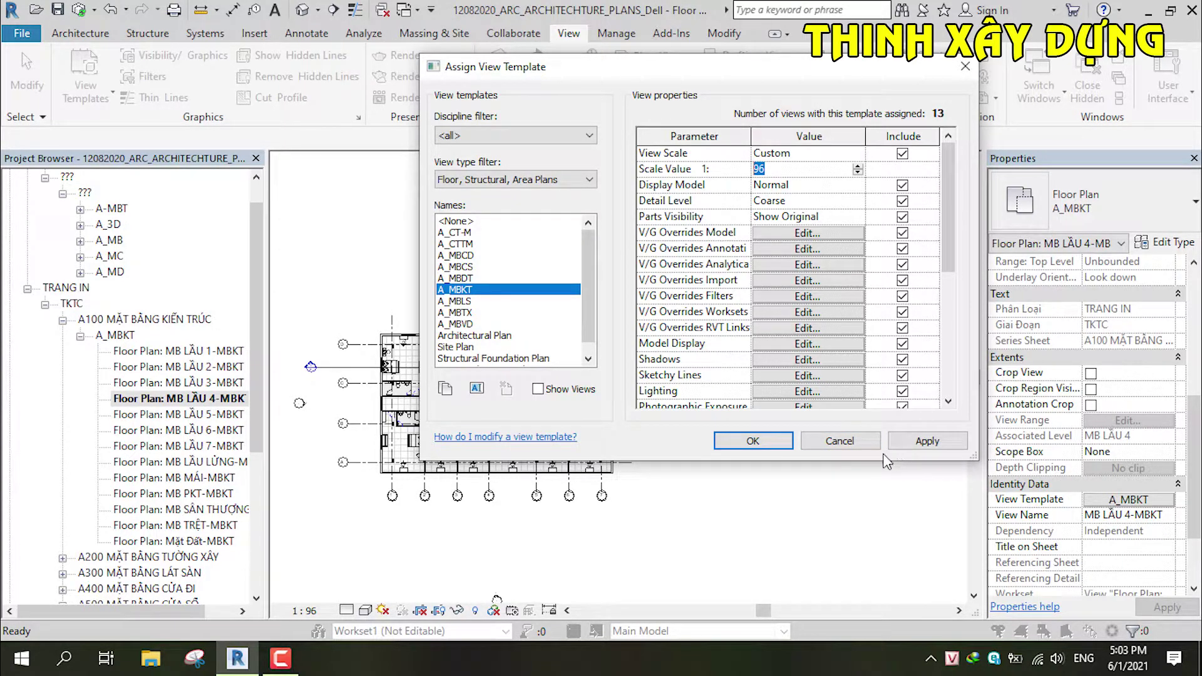
Confirm the template, reopen it, and bring up the V/G Overrides Model editor.
click(828, 441)
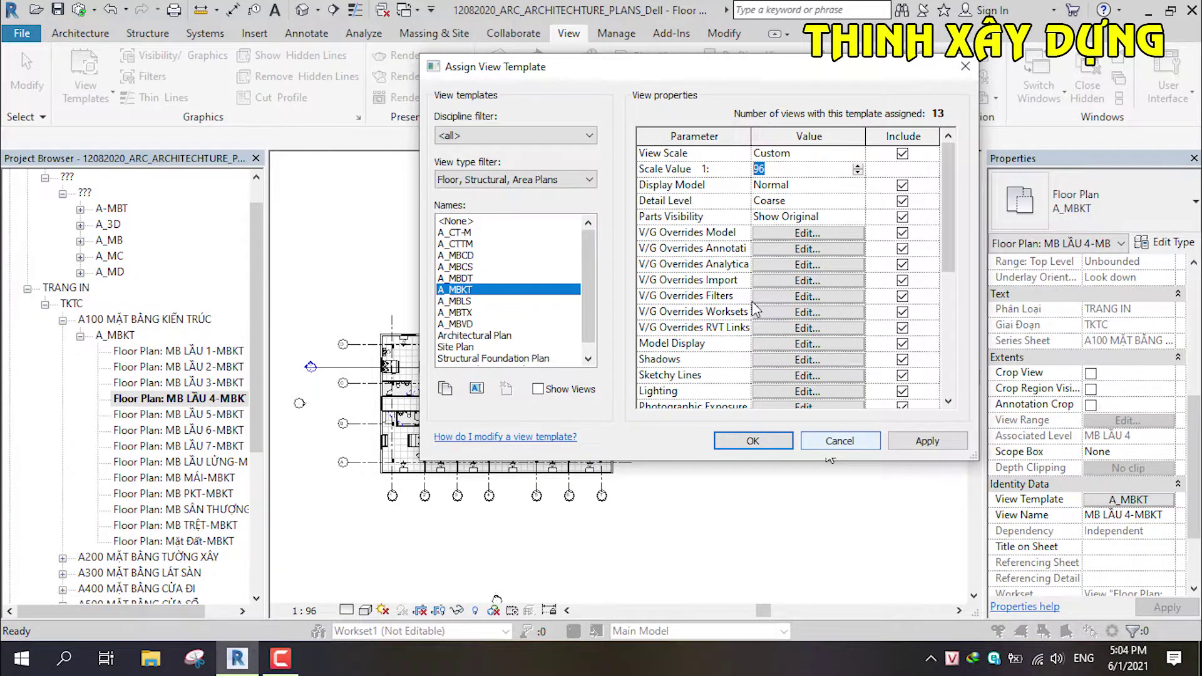
click(1136, 500)
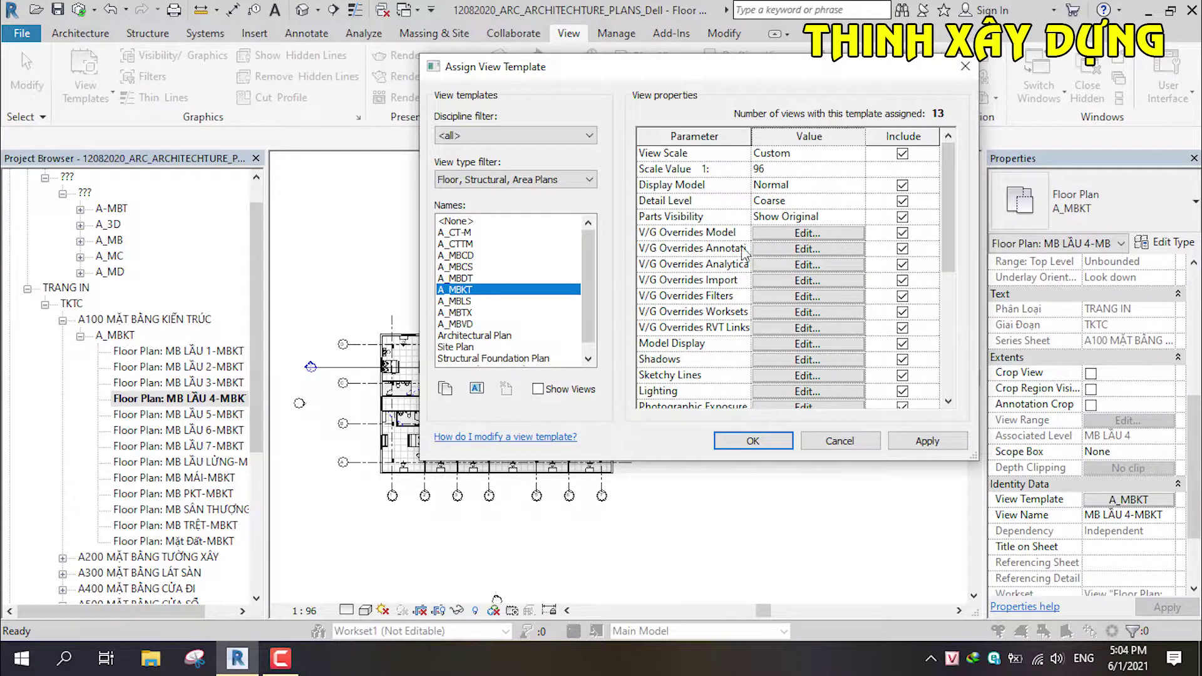
click(799, 234)
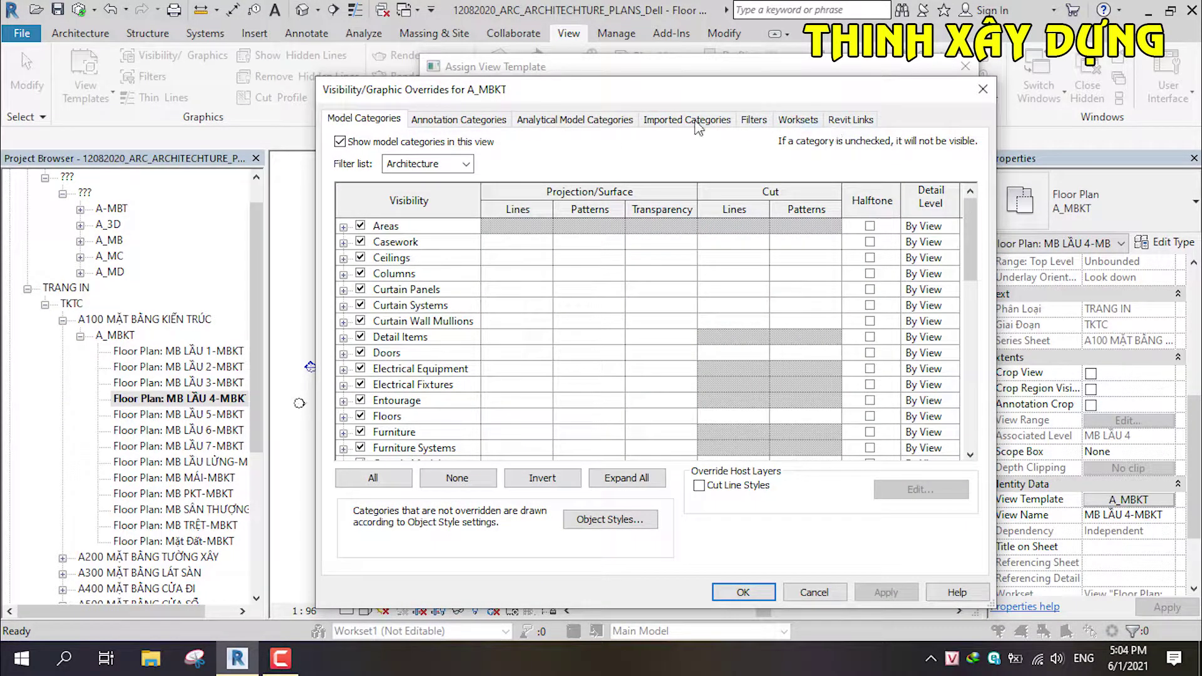
mouse_move(750, 87)
mouse_down()
mouse_move(1121, 269)
mouse_move(745, 436)
mouse_up()
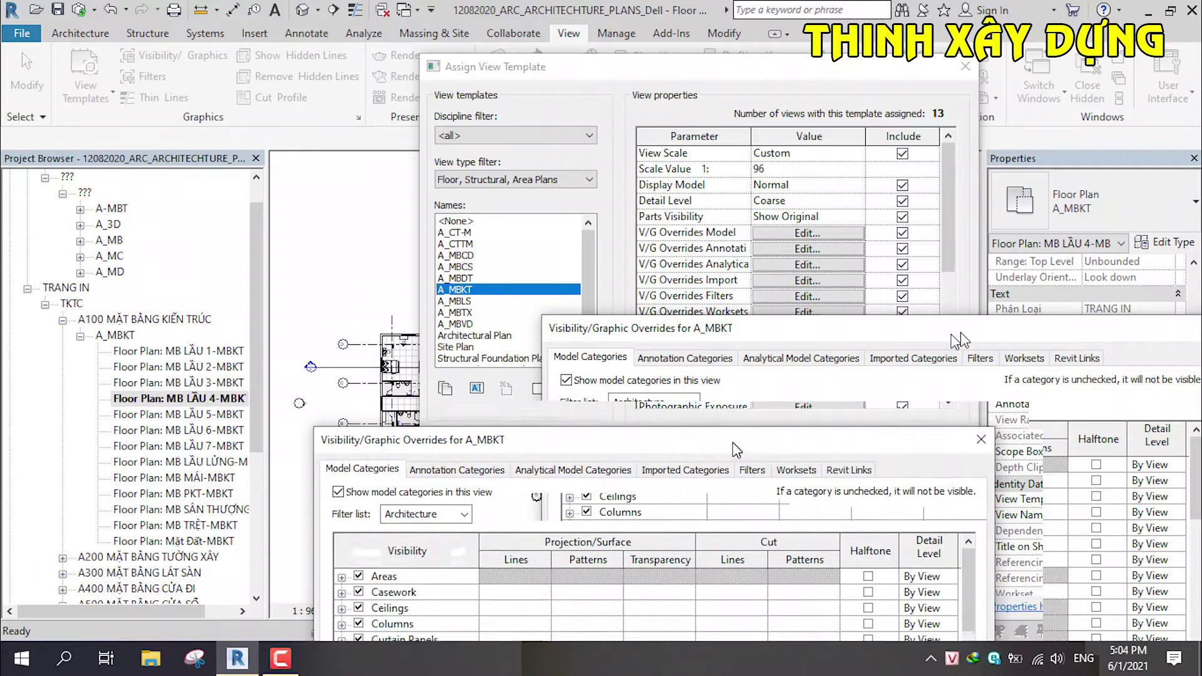
drag(745, 442, 738, 426)
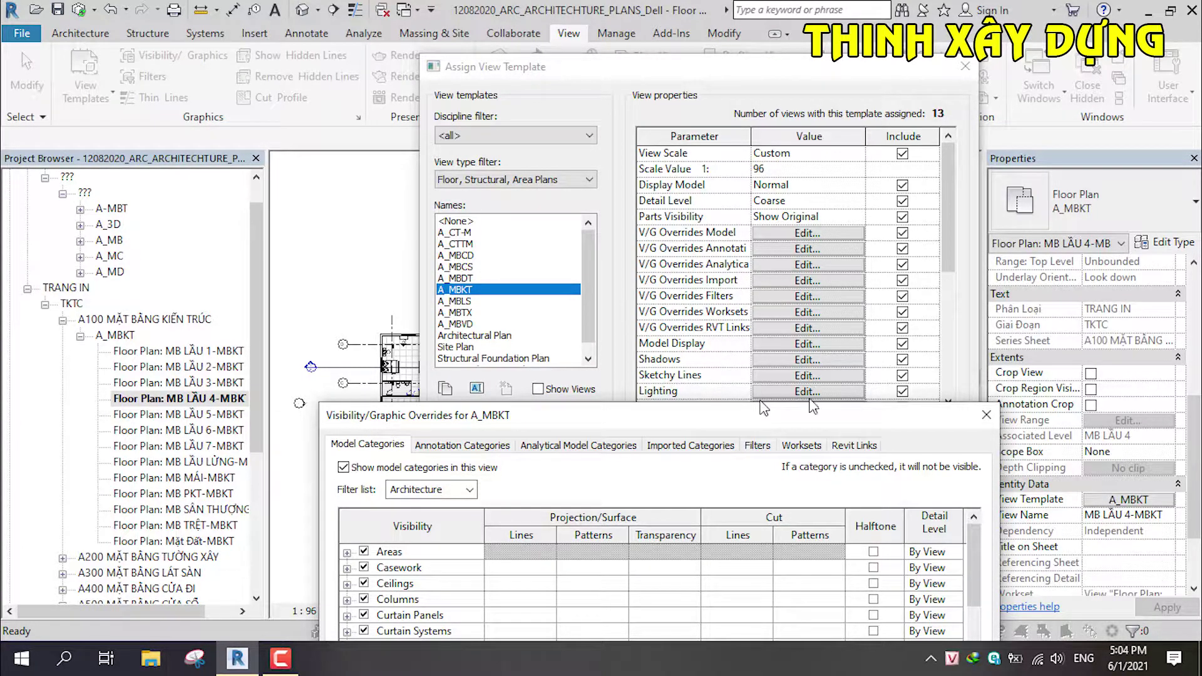
drag(765, 408, 711, 404)
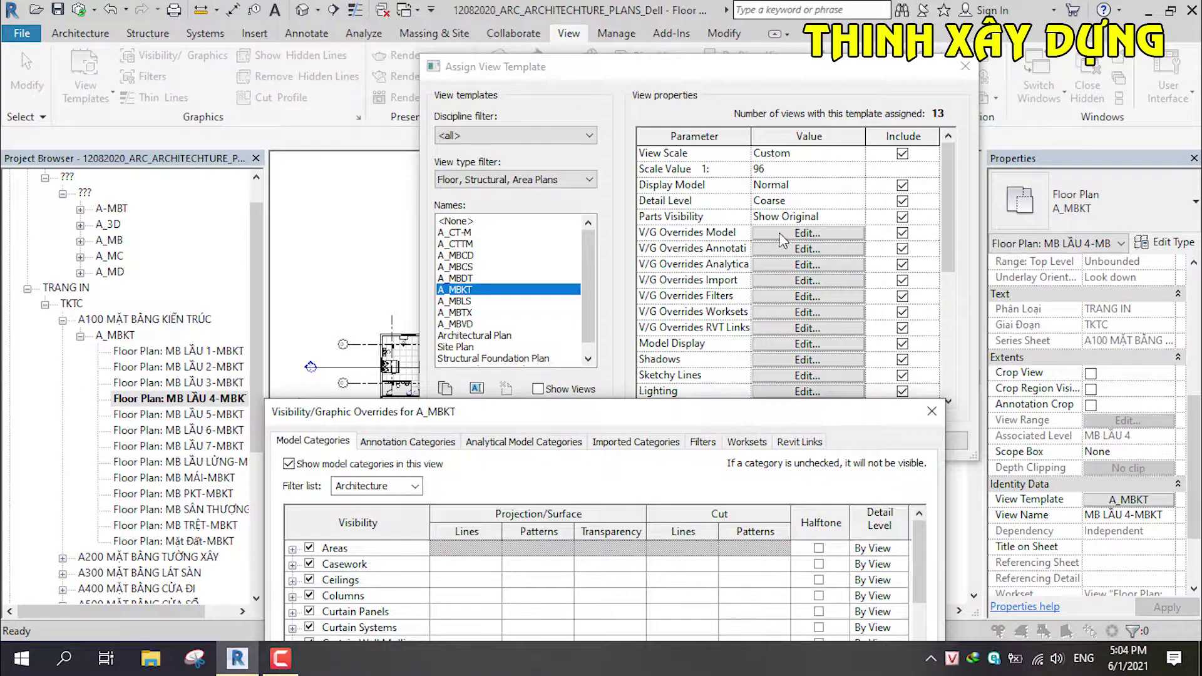
mouse_move(567, 417)
mouse_down()
mouse_move(318, 344)
mouse_move(675, 164)
mouse_move(627, 127)
mouse_up()
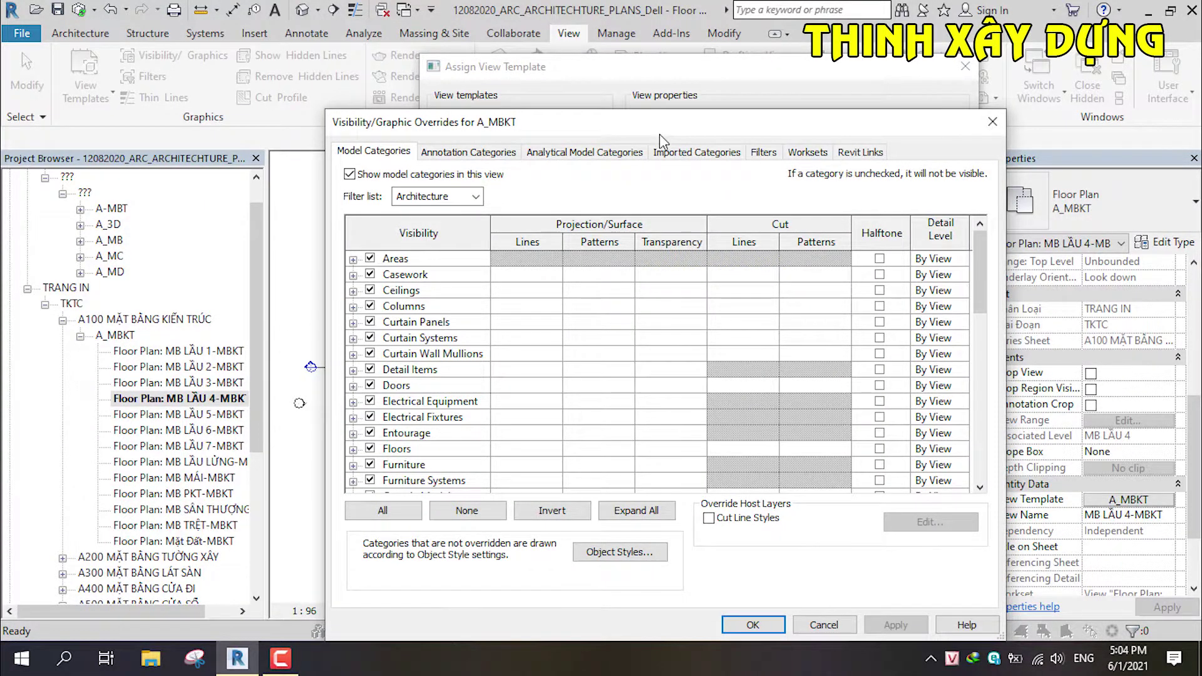
drag(659, 134, 656, 61)
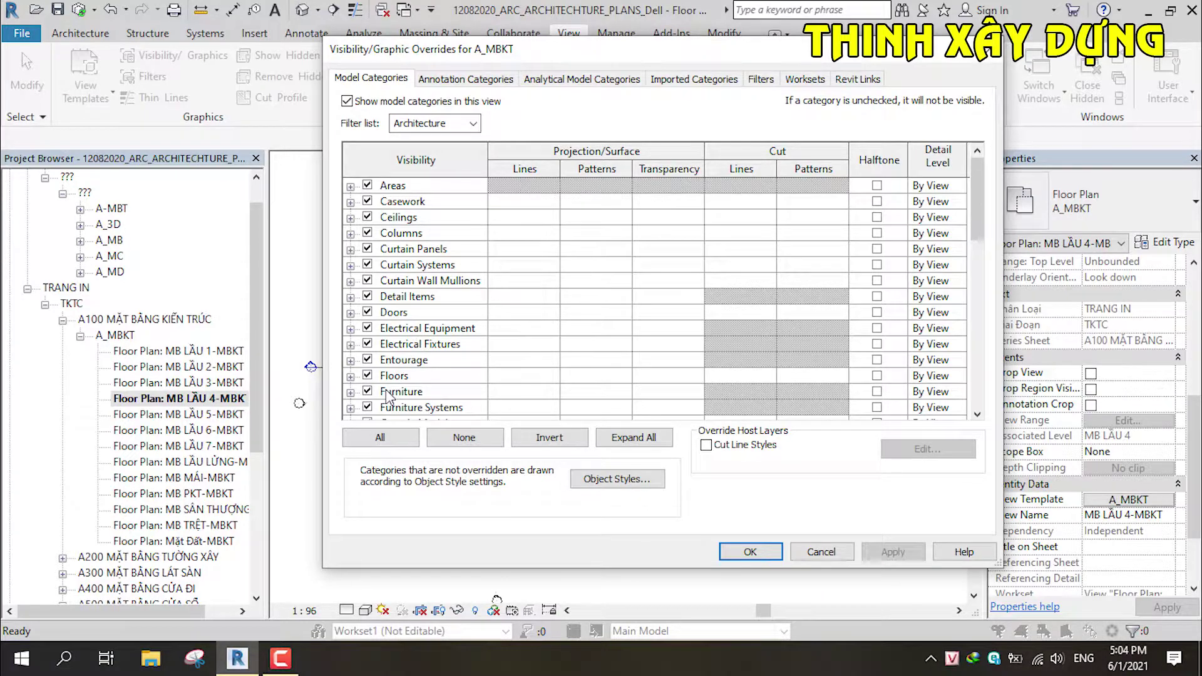
Scroll the model categories from Areas down, expanding and collapsing the Stairs subcategories.
click(349, 191)
scroll(392, 327, down, 1)
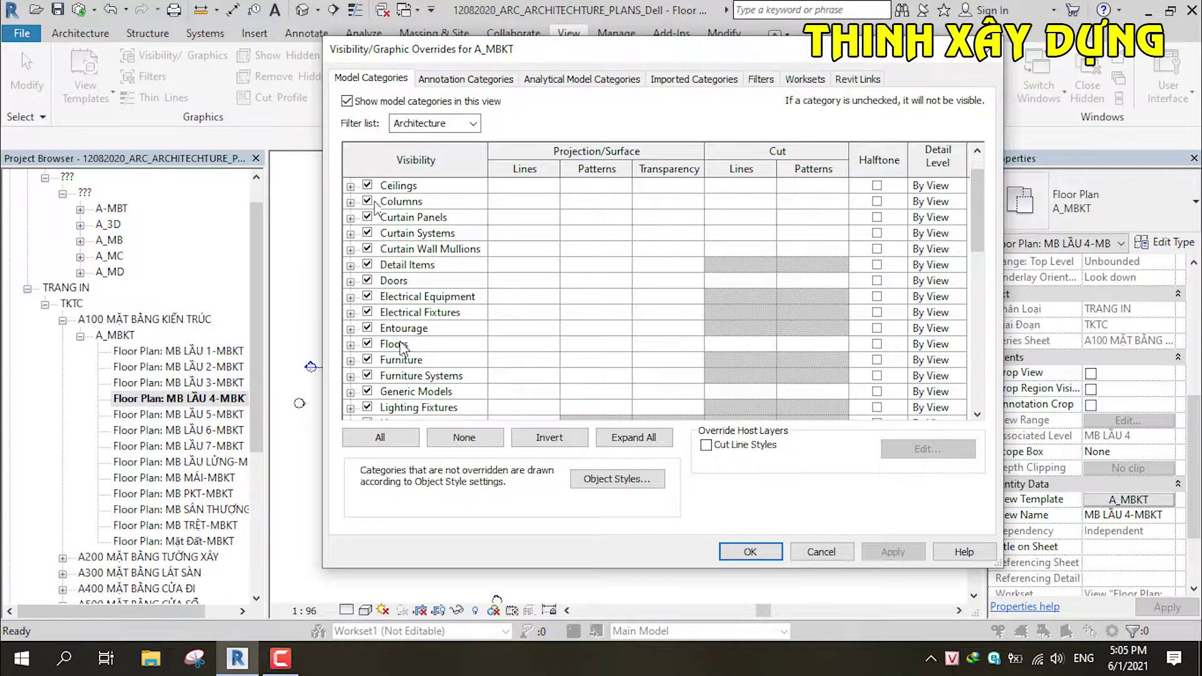
scroll(401, 351, down, 2)
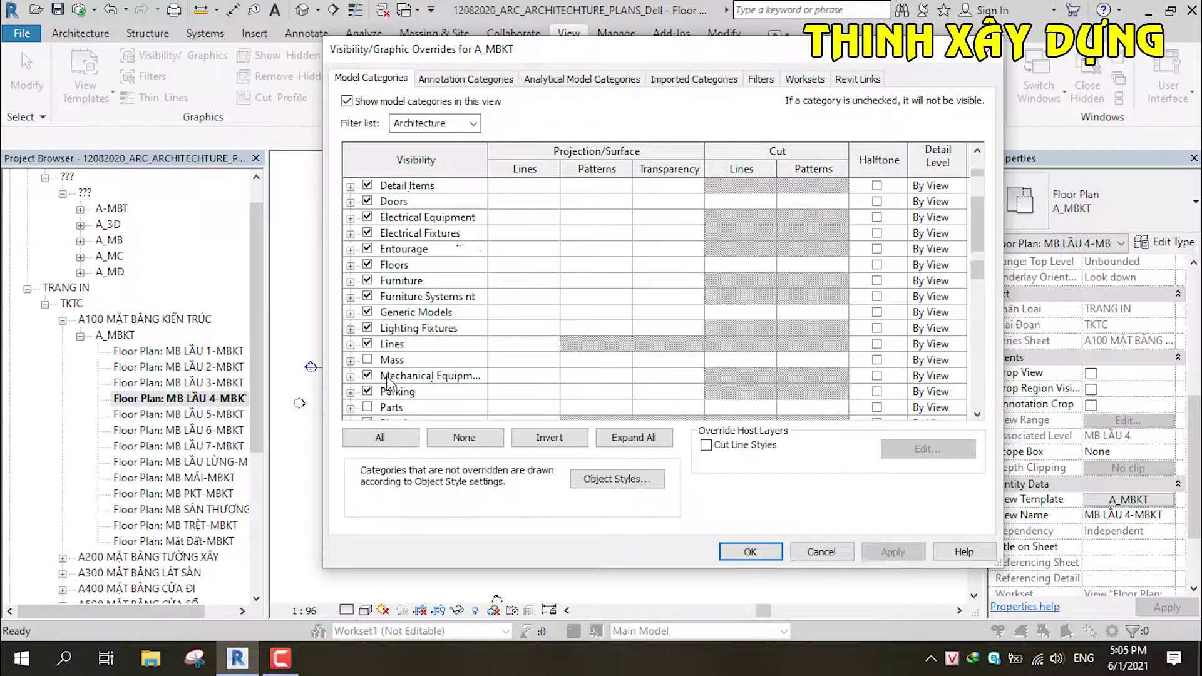
scroll(402, 376, down, 1)
scroll(403, 375, down, 1)
scroll(411, 376, down, 1)
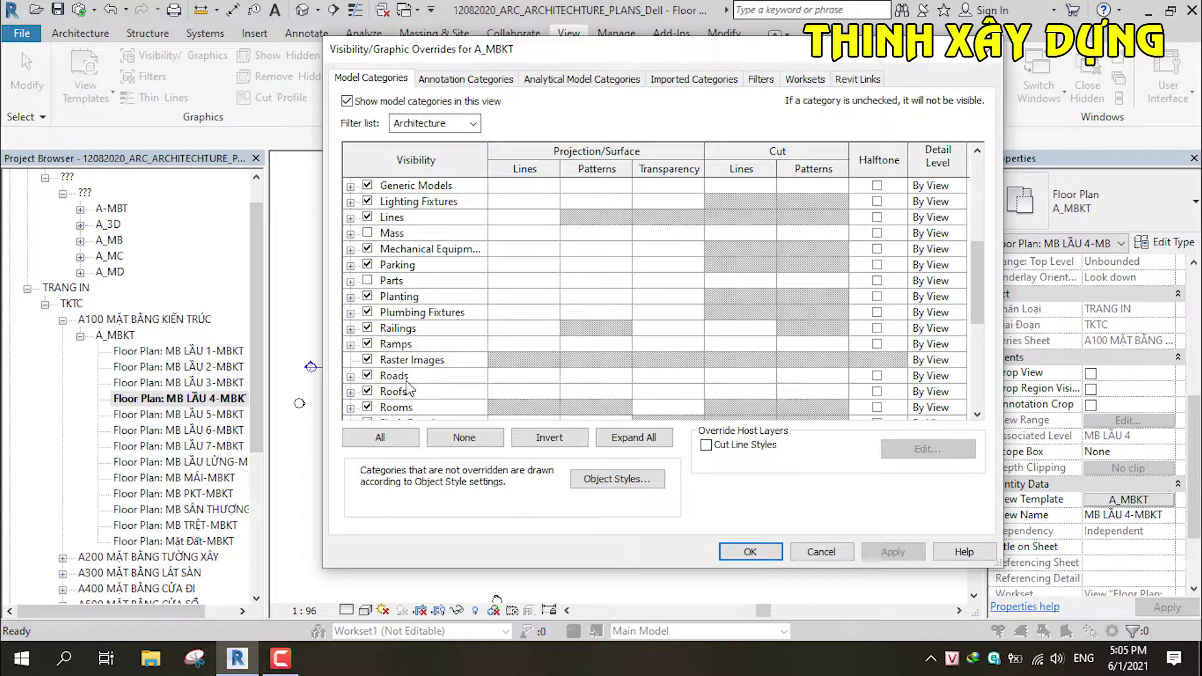
scroll(389, 395, up, 2)
scroll(378, 391, down, 3)
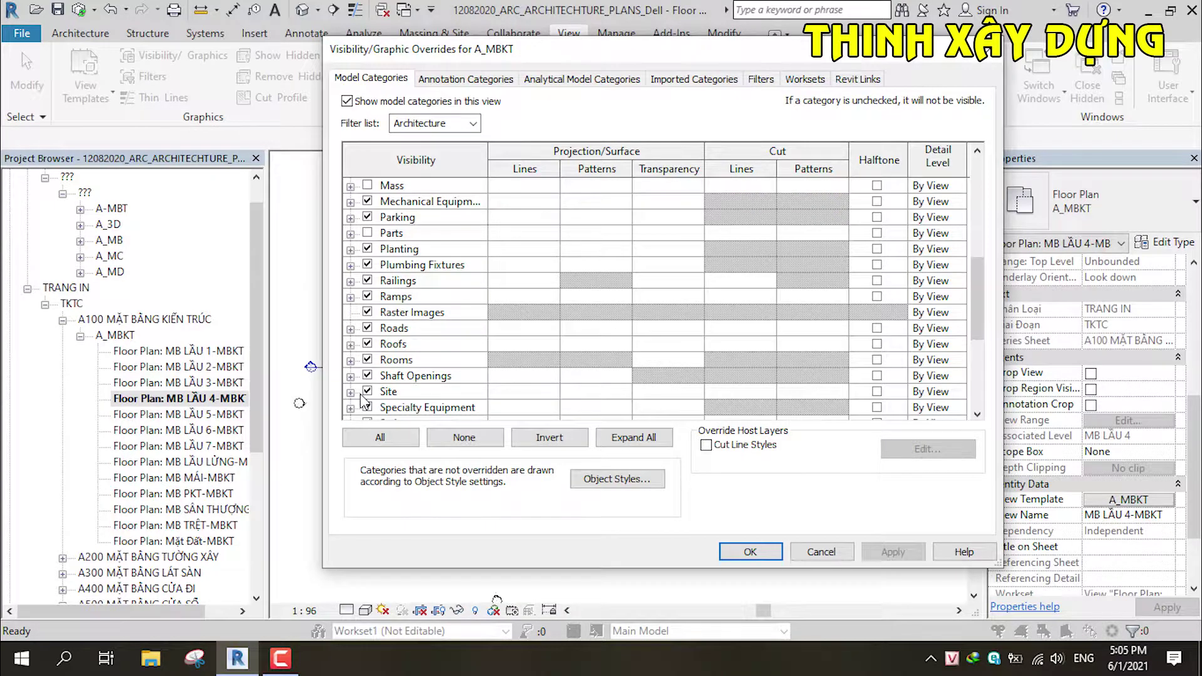
scroll(363, 399, down, 1)
click(350, 393)
scroll(401, 351, down, 2)
scroll(403, 343, up, 2)
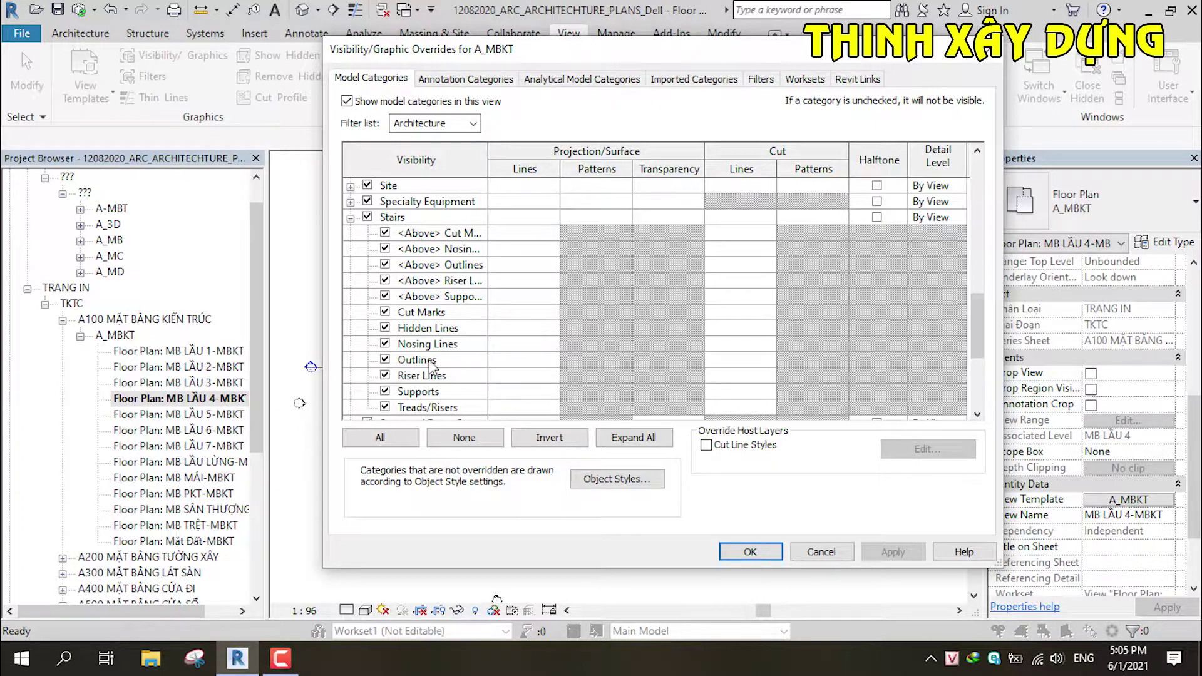
scroll(410, 366, down, 2)
scroll(406, 375, up, 2)
scroll(397, 331, up, 1)
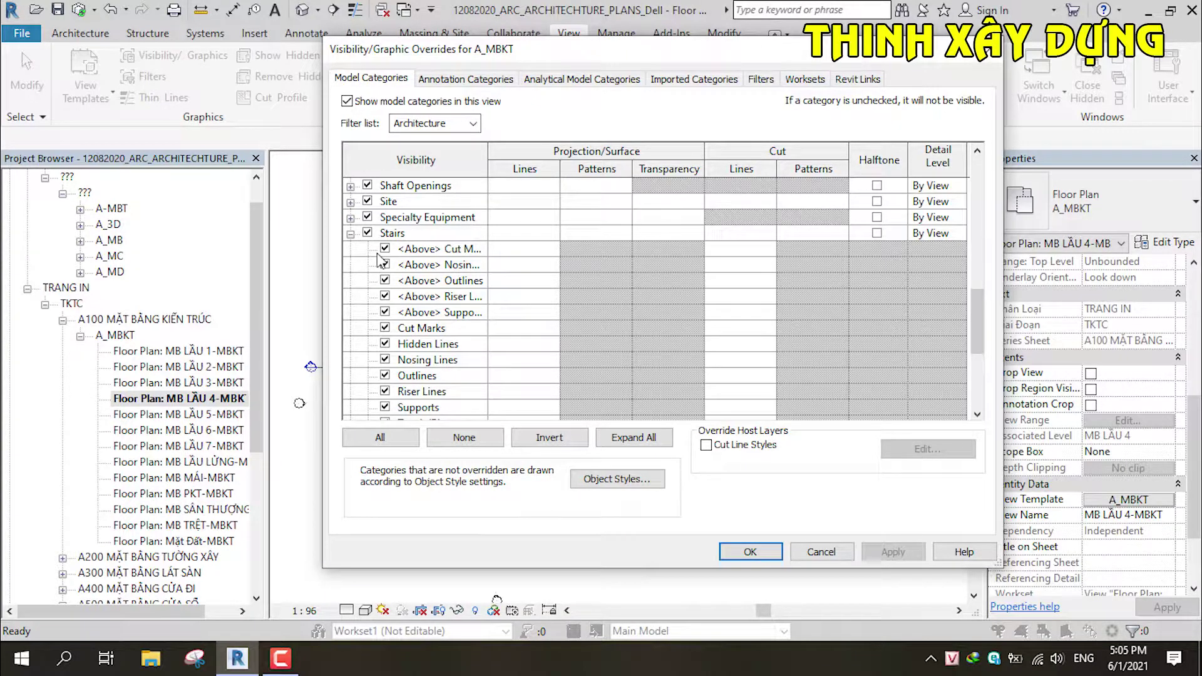
click(350, 234)
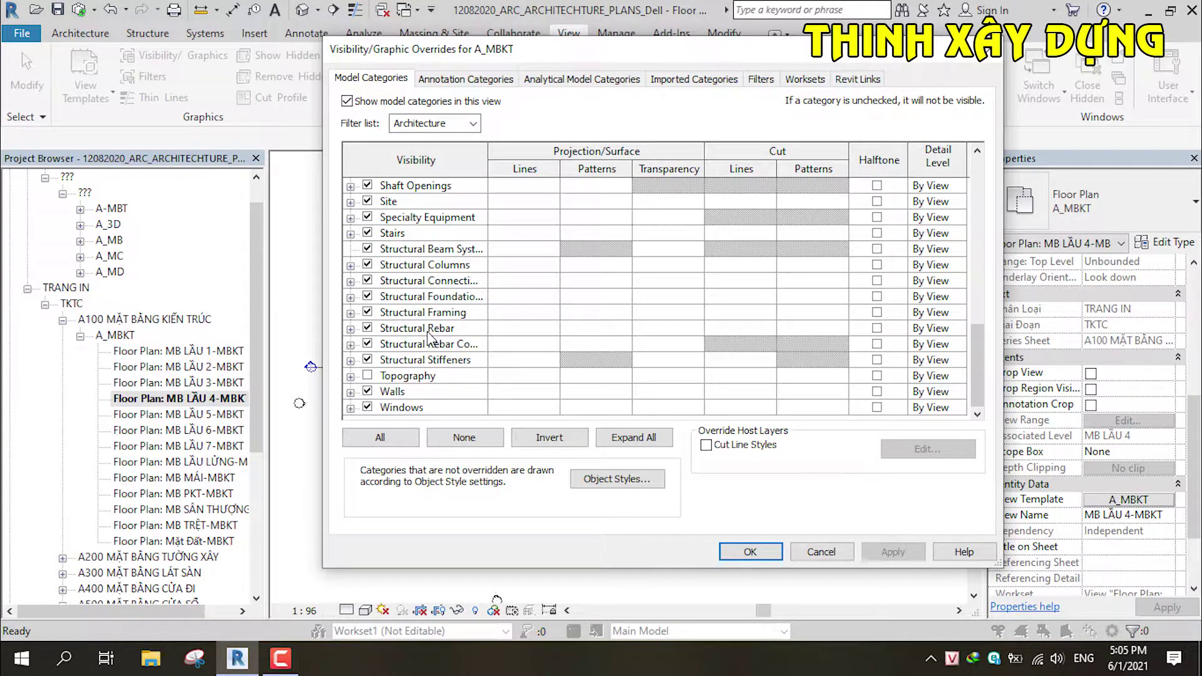
Review the Walls and Furniture subcategories, folding each back afterwards.
click(351, 395)
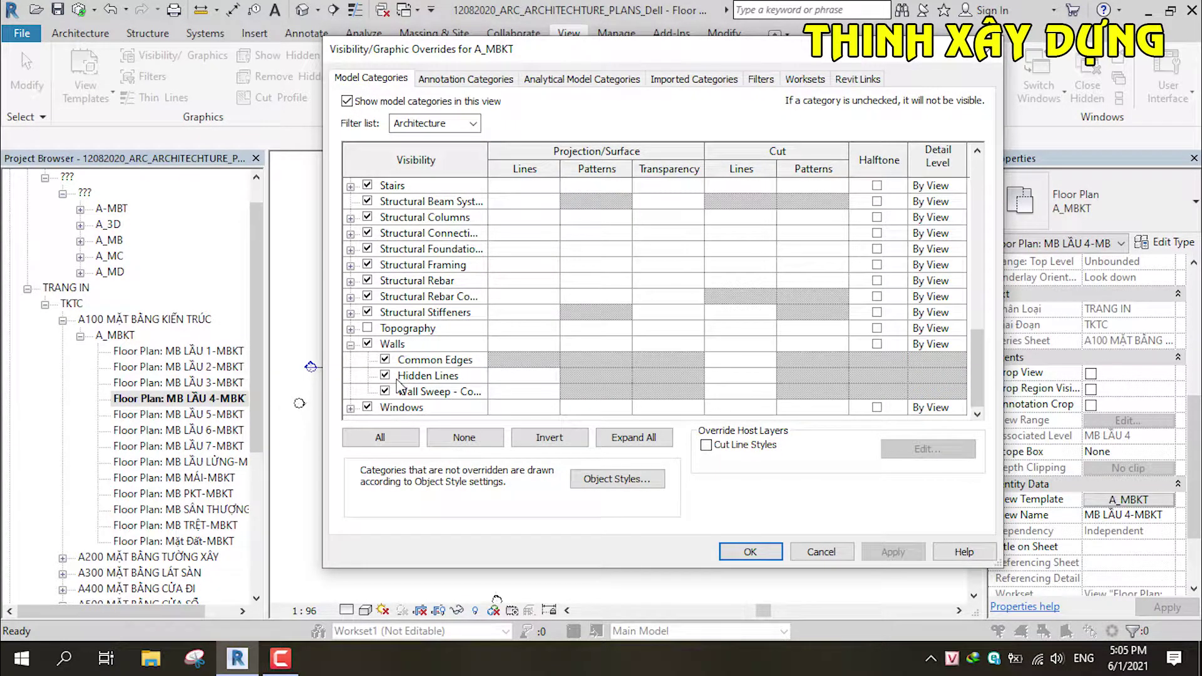
click(350, 346)
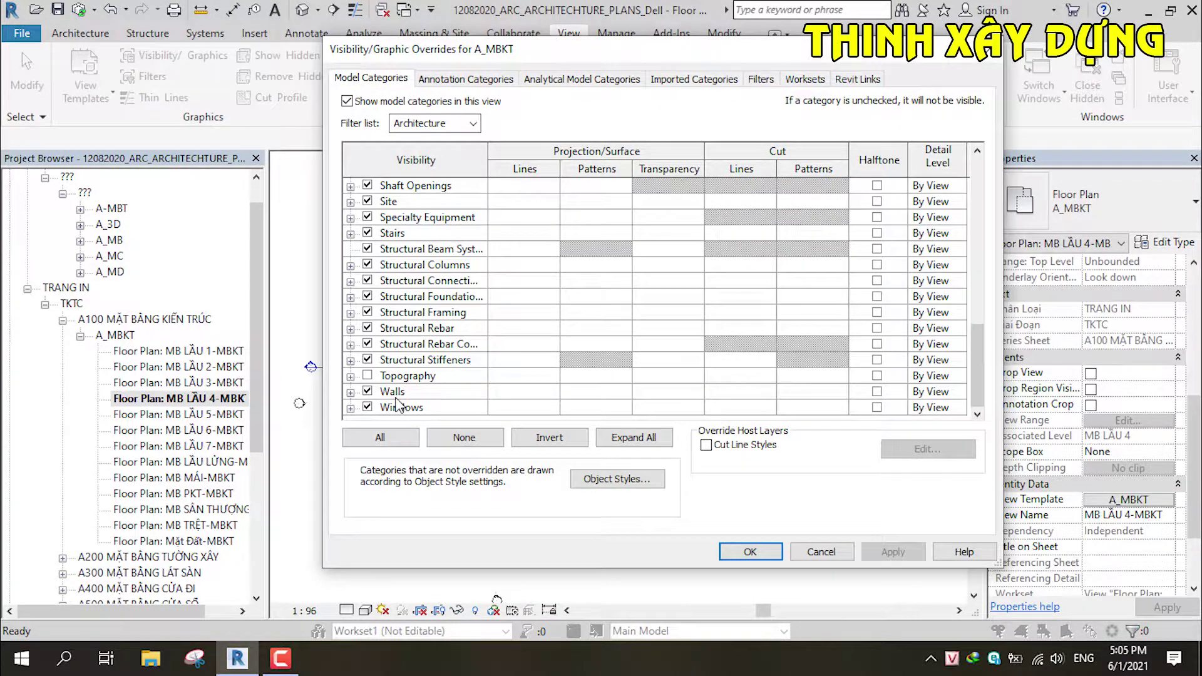
scroll(397, 403, up, 1)
scroll(397, 400, up, 1)
scroll(396, 388, up, 1)
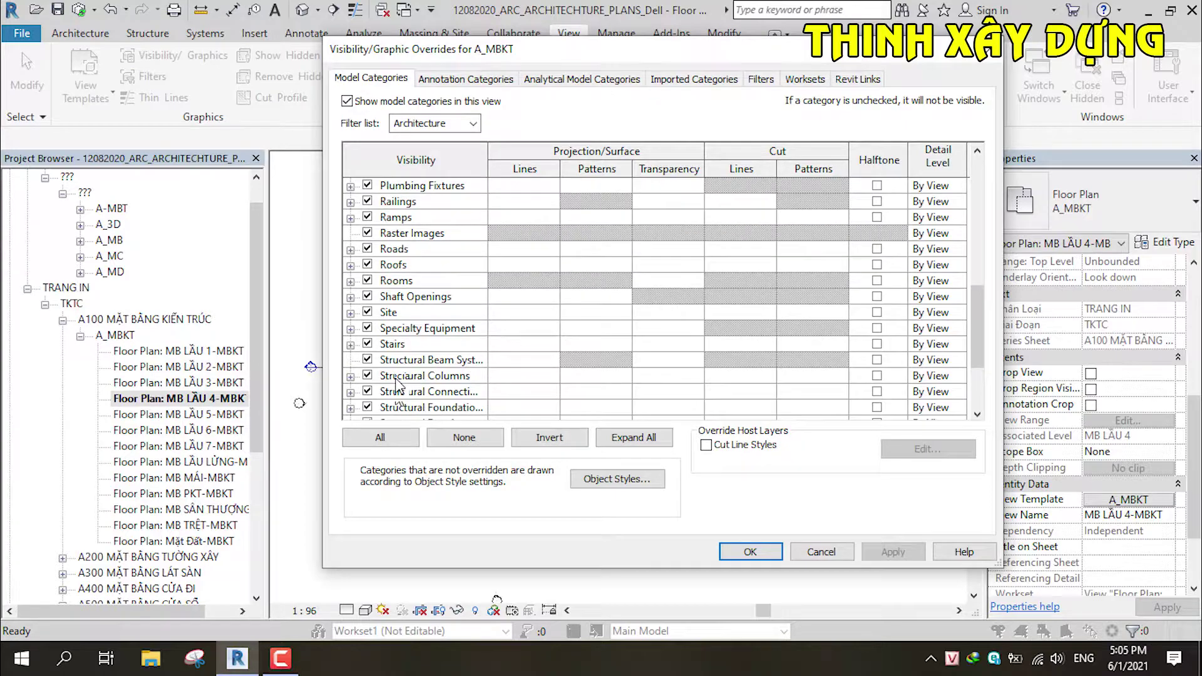
scroll(396, 383, up, 2)
scroll(388, 322, up, 1)
scroll(388, 316, up, 1)
scroll(388, 319, down, 1)
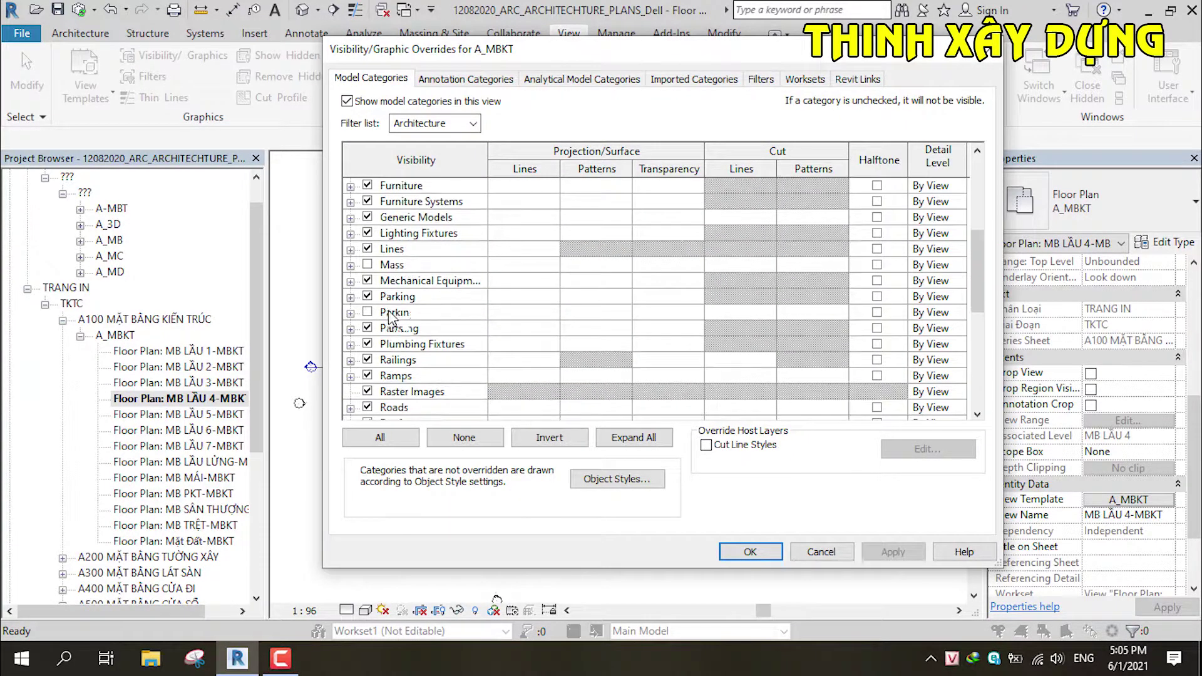
click(350, 201)
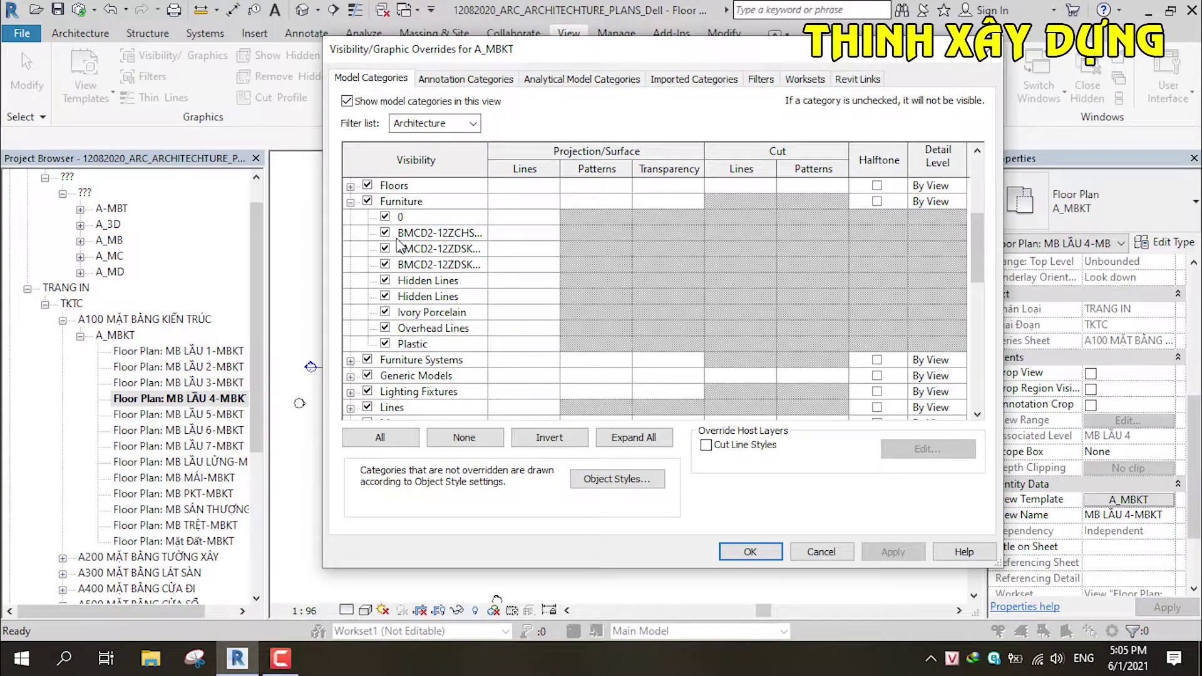
scroll(399, 244, up, 2)
scroll(378, 244, up, 3)
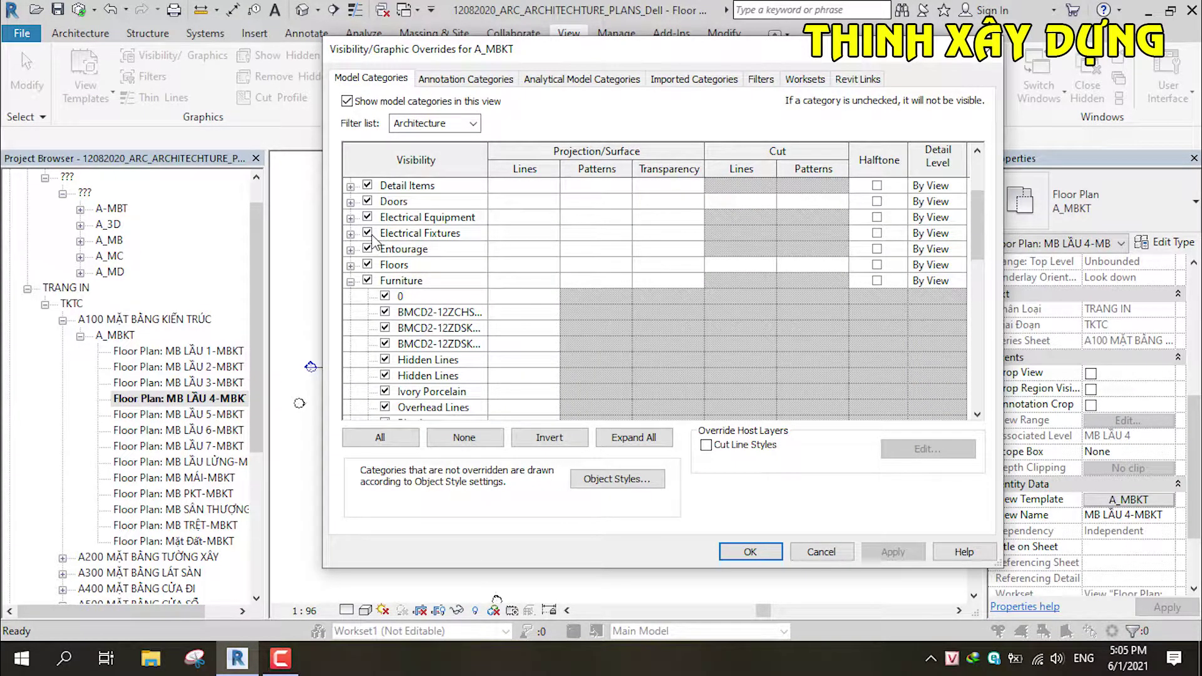
click(360, 285)
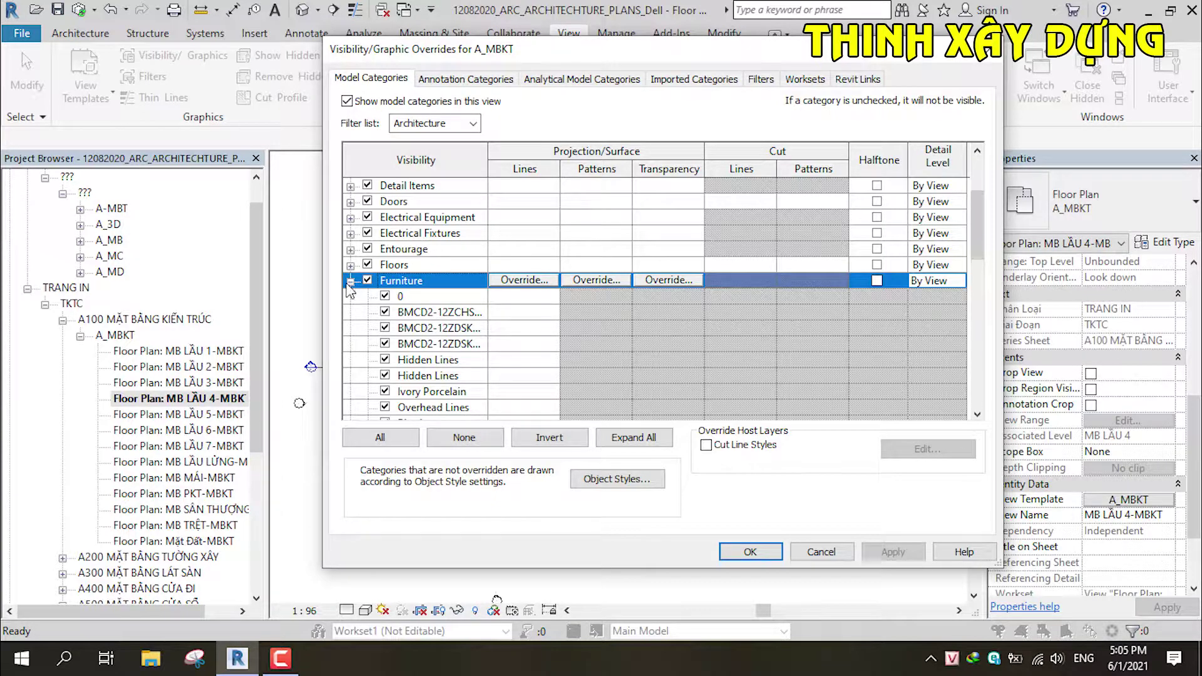
click(351, 280)
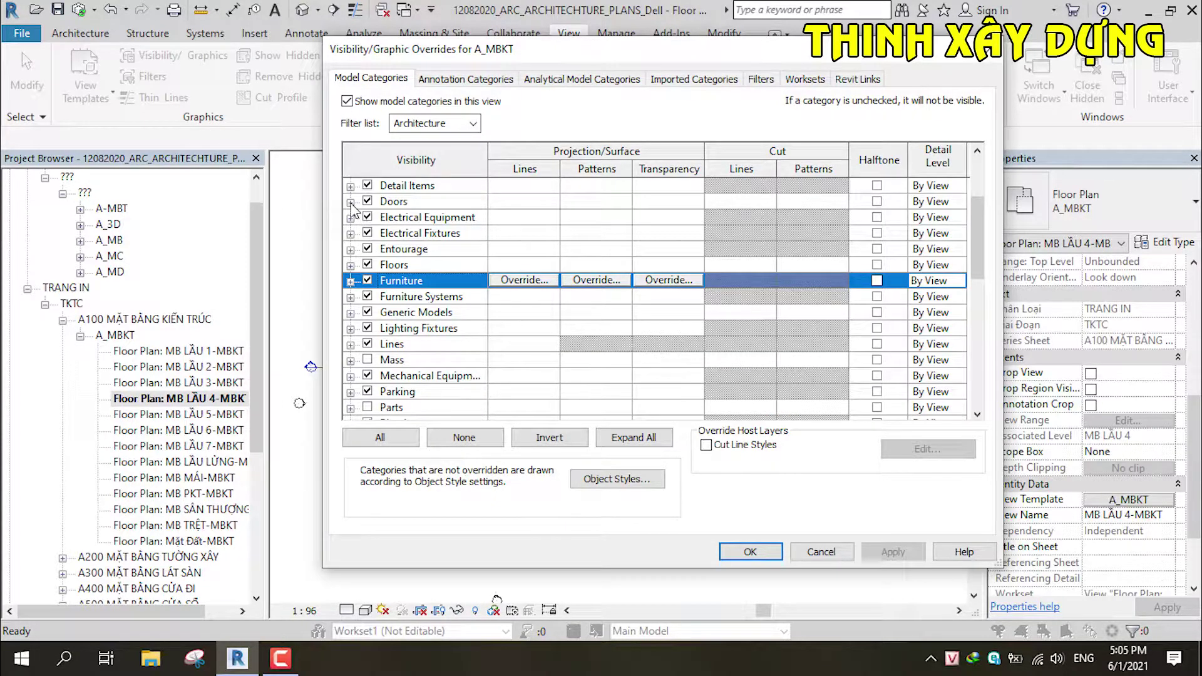
Review the Doors and Detail Items subcategories, then switch to Annotation Categories.
click(350, 202)
scroll(397, 348, down, 2)
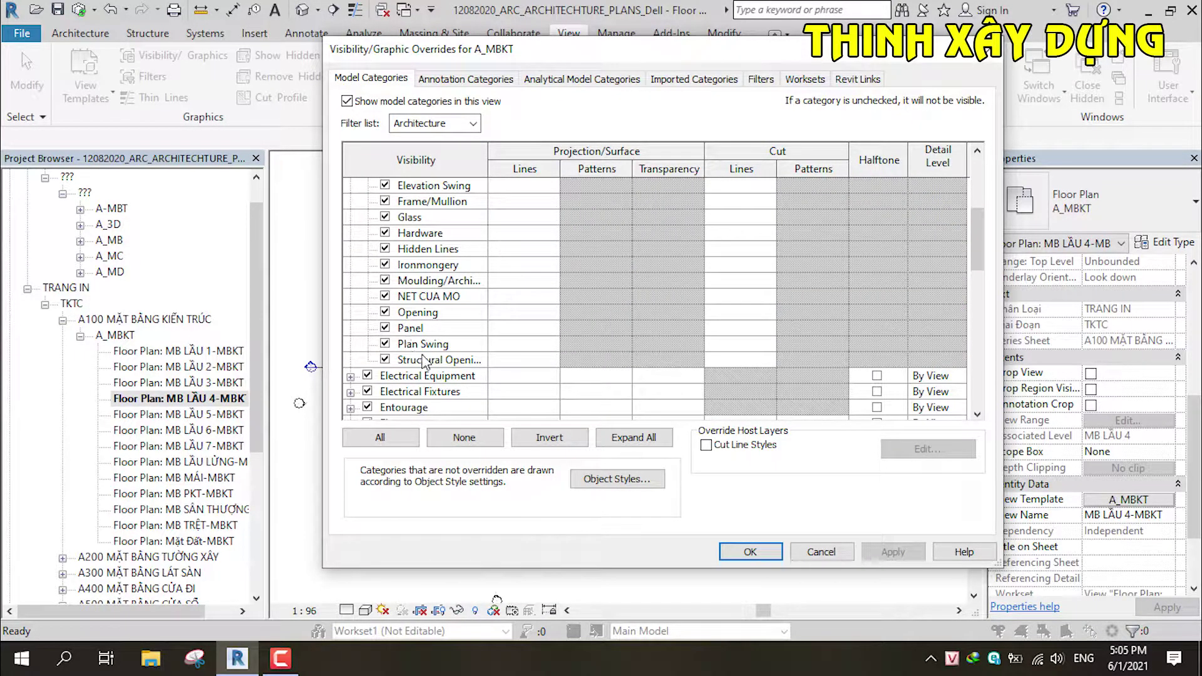
scroll(433, 368, up, 1)
scroll(432, 385, down, 1)
scroll(419, 309, up, 2)
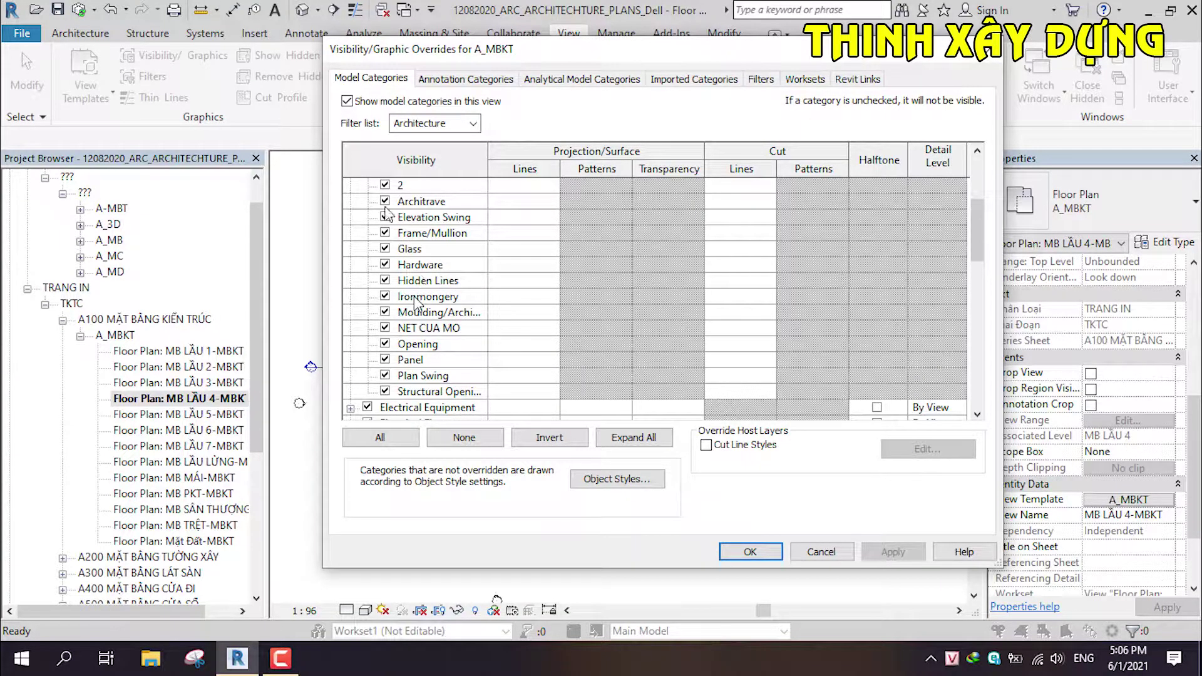
scroll(385, 251, up, 4)
scroll(351, 257, up, 3)
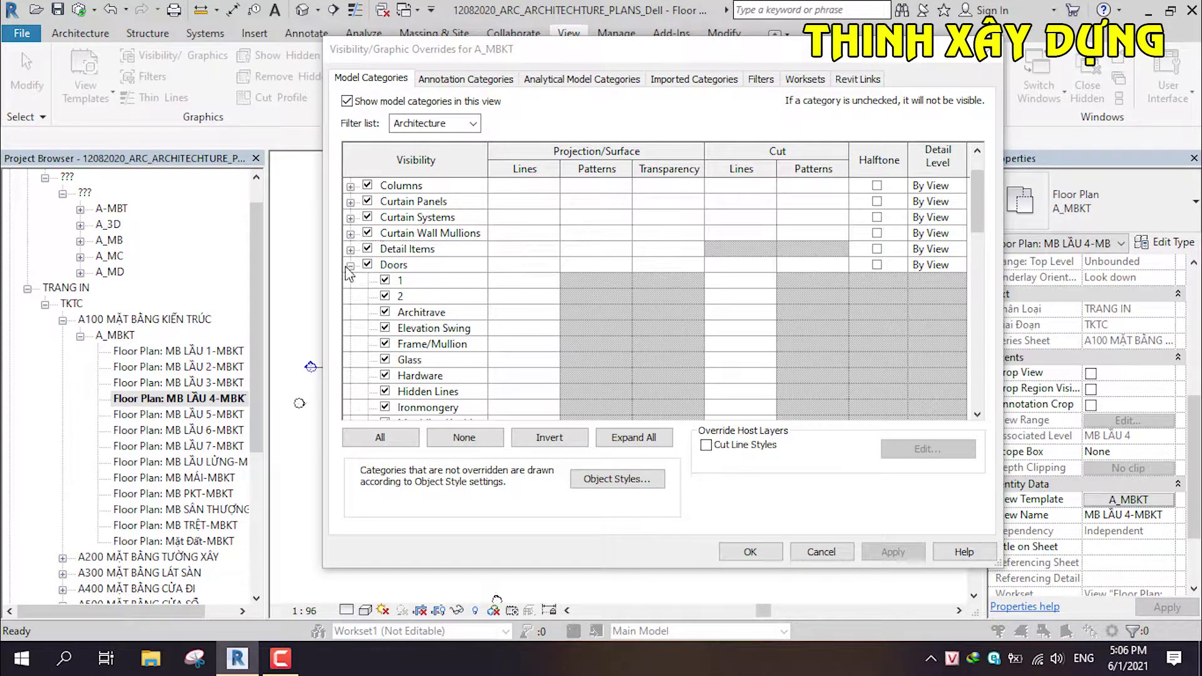
click(349, 268)
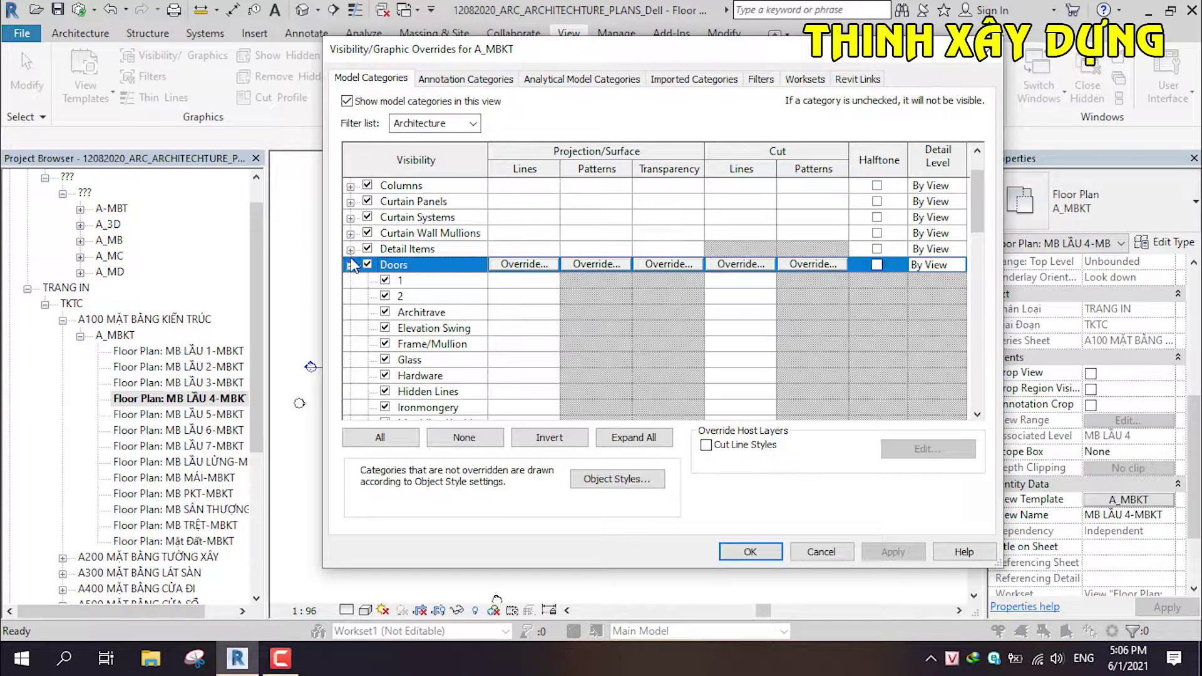
click(350, 249)
click(351, 250)
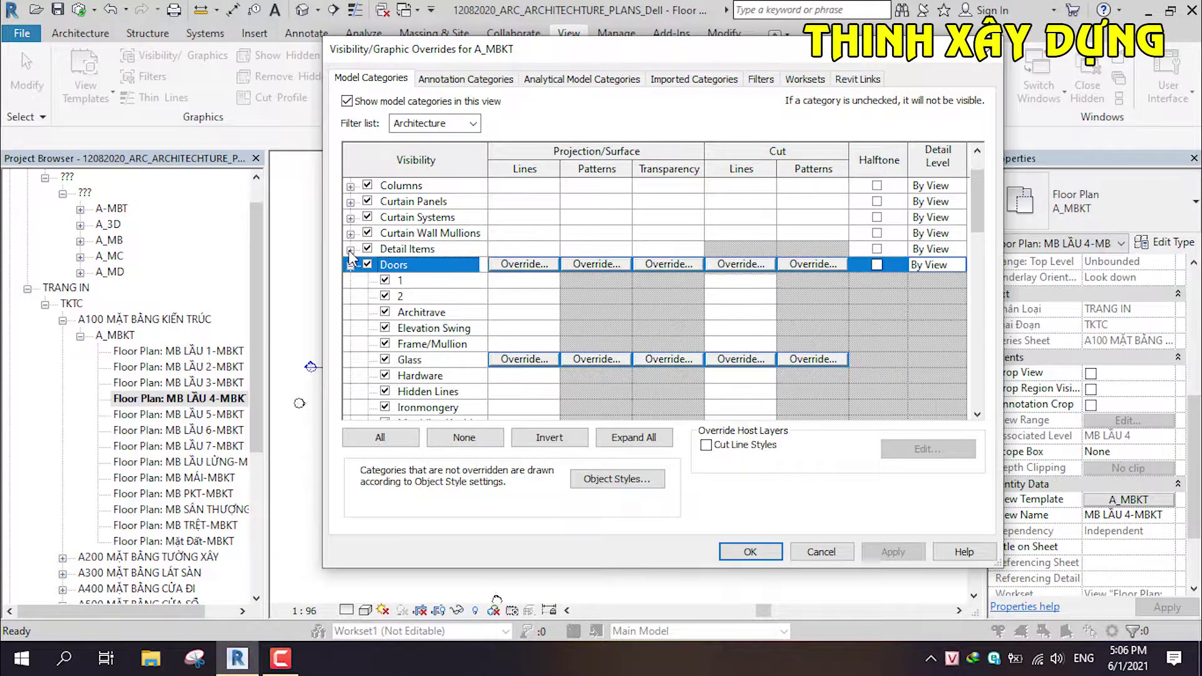
click(351, 266)
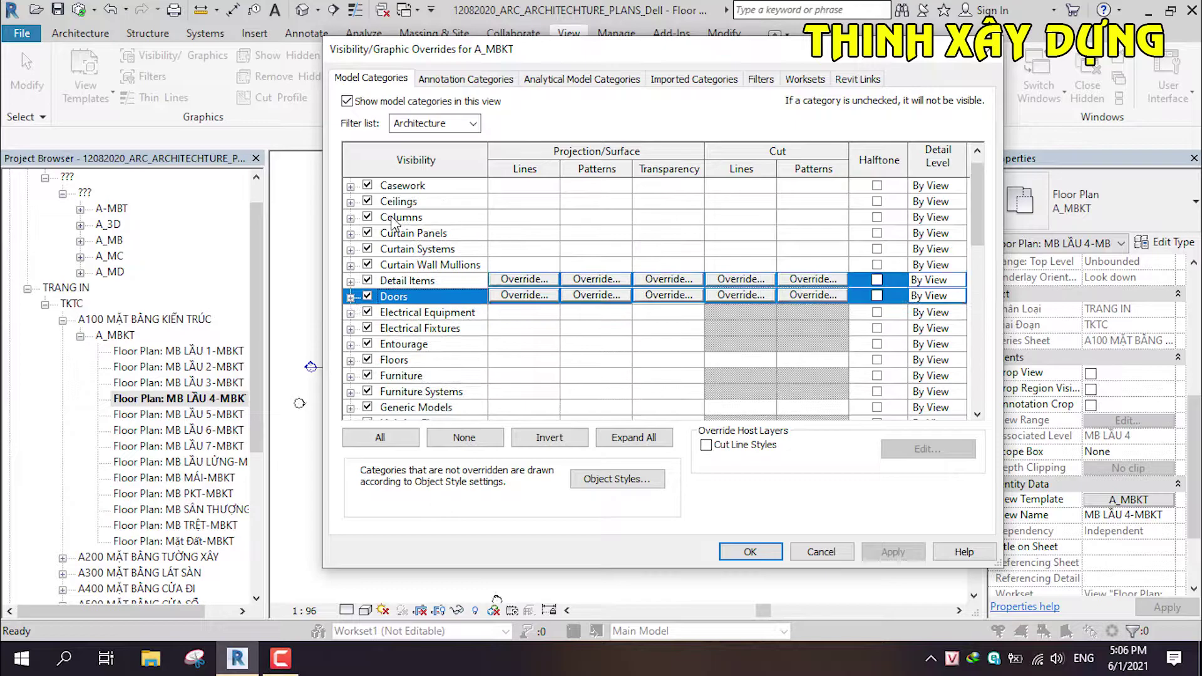
click(350, 265)
click(440, 79)
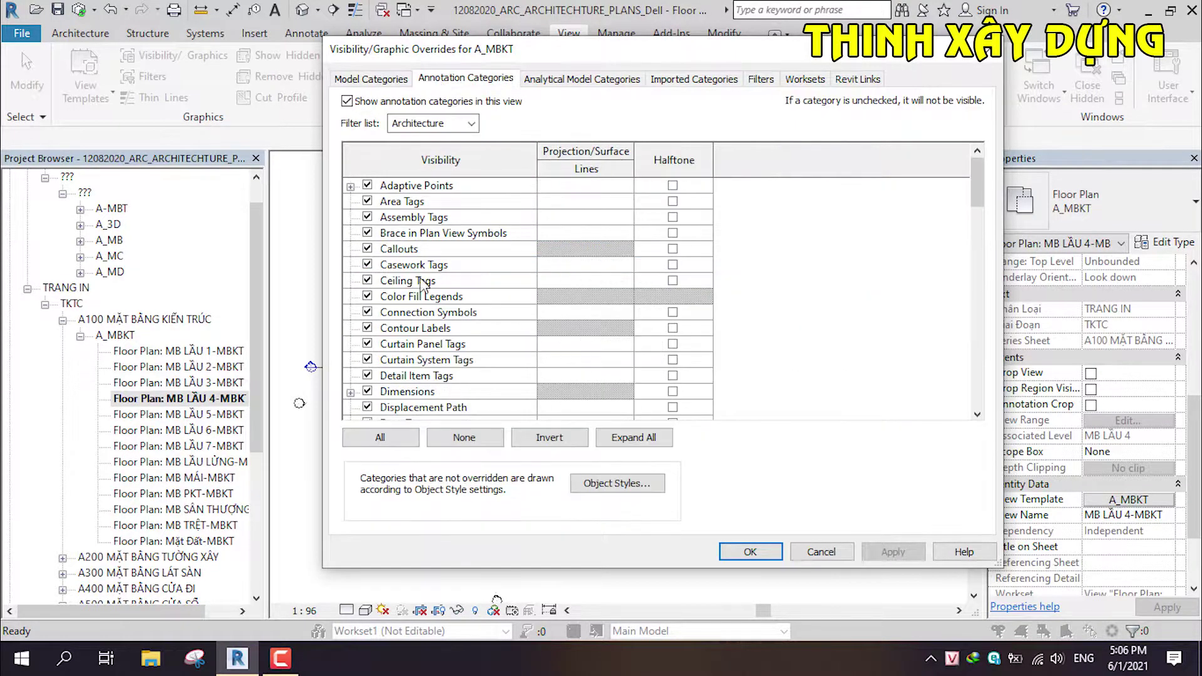
Scroll through the annotation categories and select Panel Schedule Graphics.
scroll(463, 327, down, 1)
scroll(463, 326, down, 1)
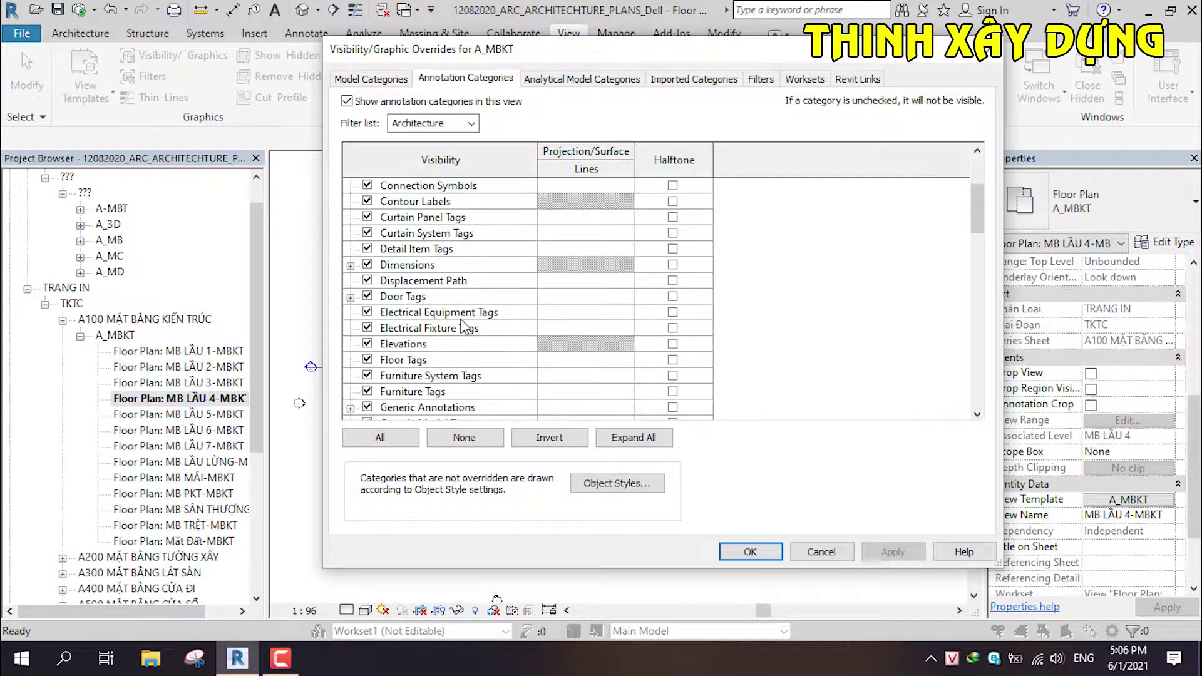
scroll(464, 327, down, 1)
scroll(463, 327, down, 2)
scroll(464, 327, down, 1)
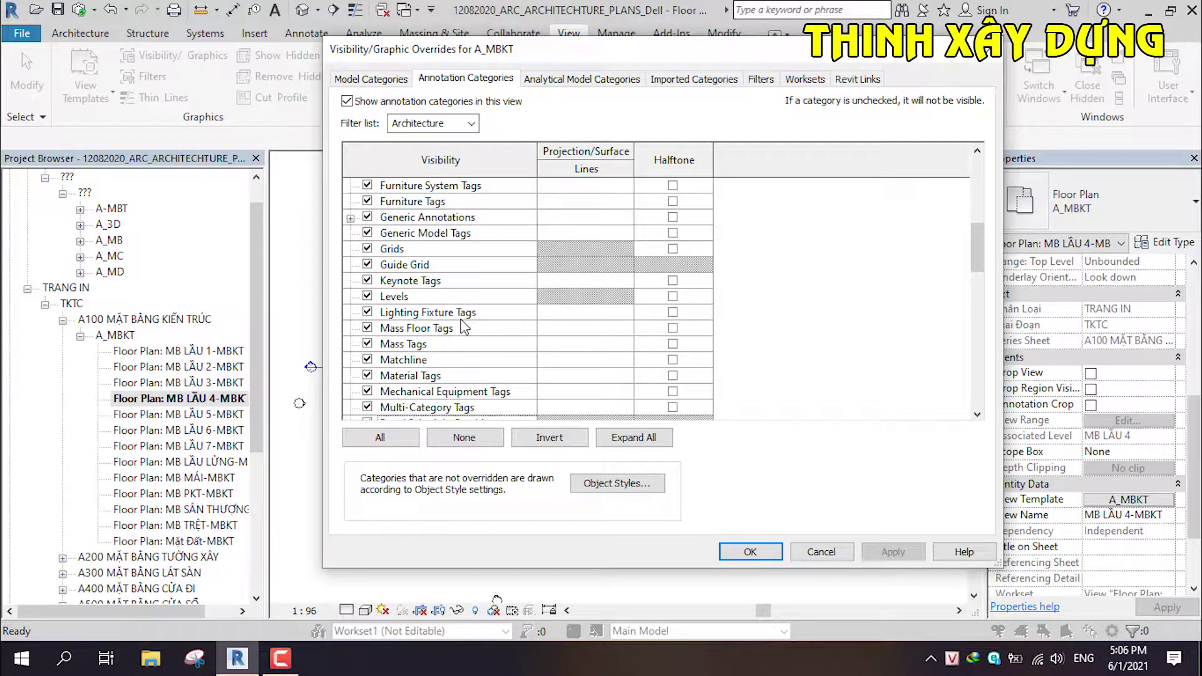
scroll(463, 326, up, 3)
scroll(463, 326, down, 3)
scroll(395, 295, down, 1)
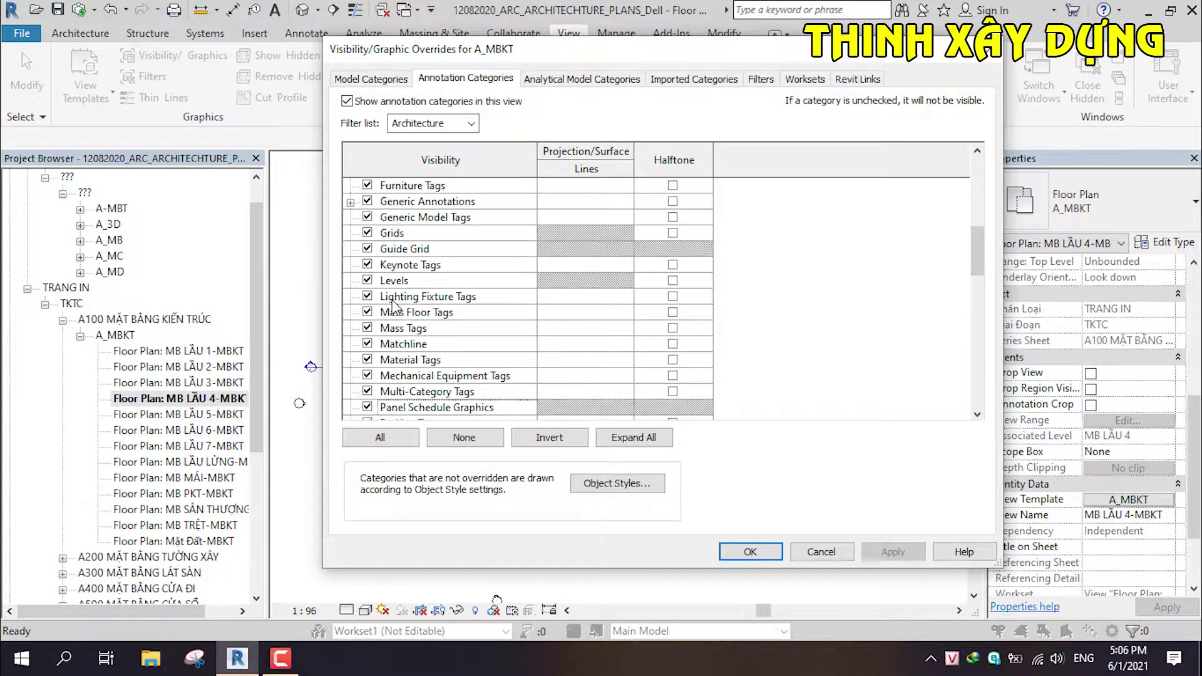
scroll(391, 287, up, 1)
scroll(394, 294, down, 1)
scroll(407, 313, down, 2)
scroll(425, 332, down, 1)
scroll(416, 306, up, 2)
click(432, 407)
Expand Generic Annotations and select its Centerline subcategory.
scroll(428, 351, down, 1)
scroll(427, 307, down, 2)
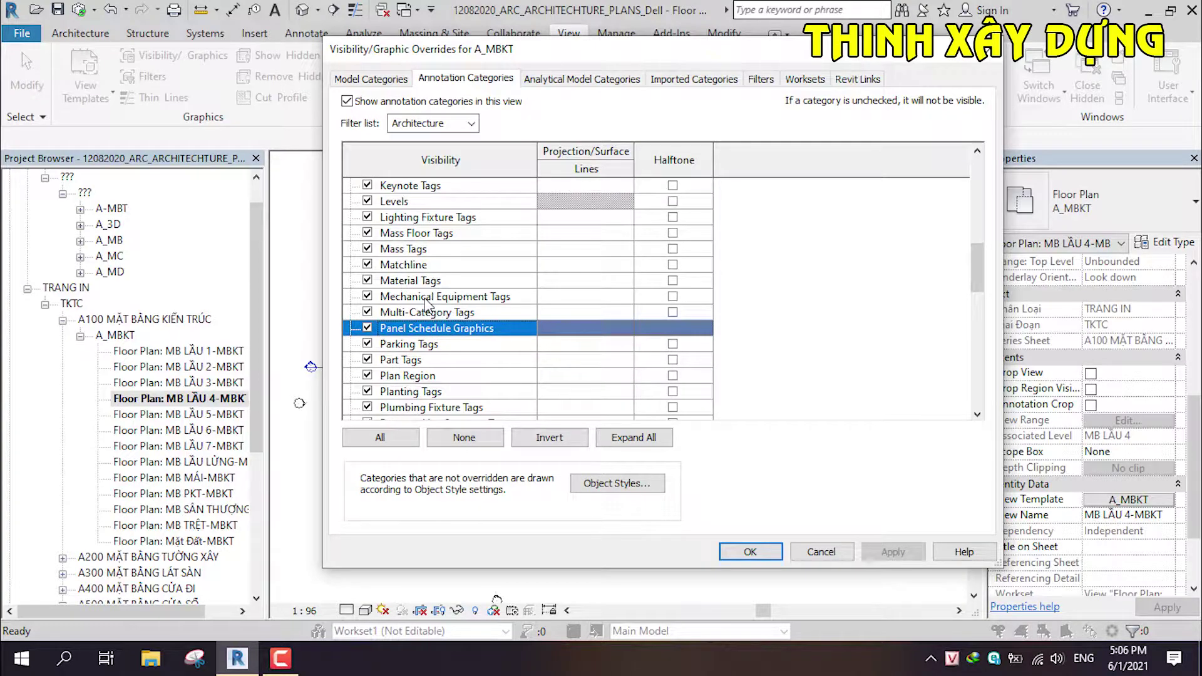
scroll(428, 307, up, 1)
scroll(428, 307, up, 2)
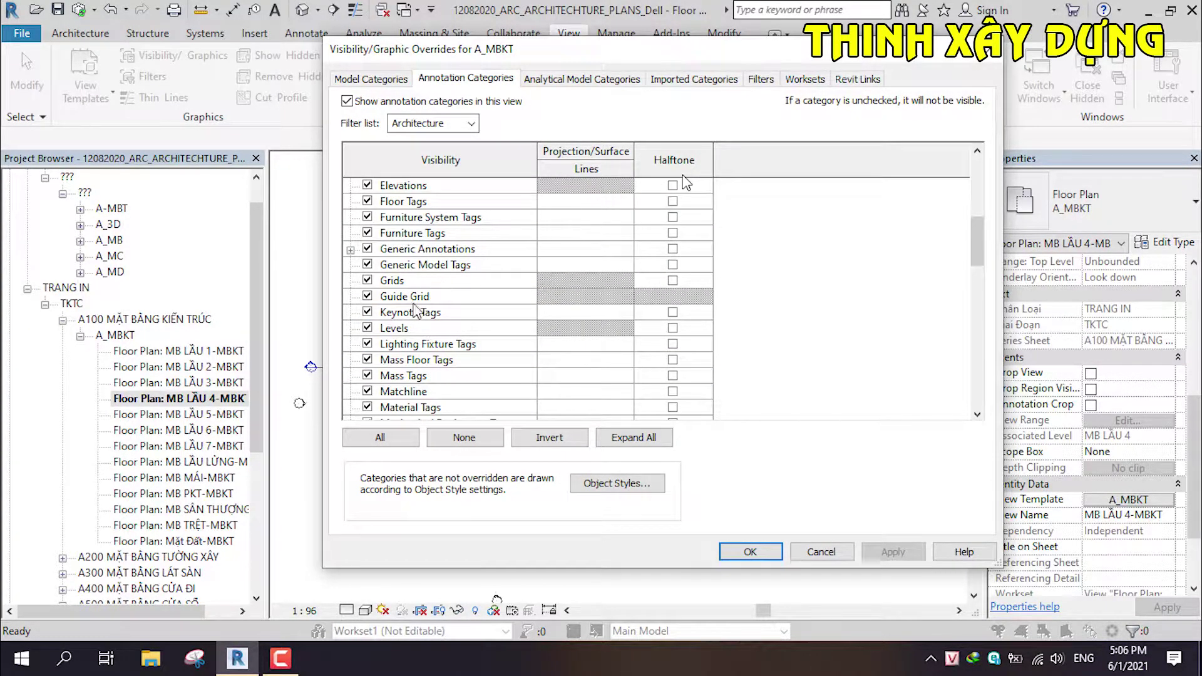
scroll(418, 306, up, 1)
click(350, 281)
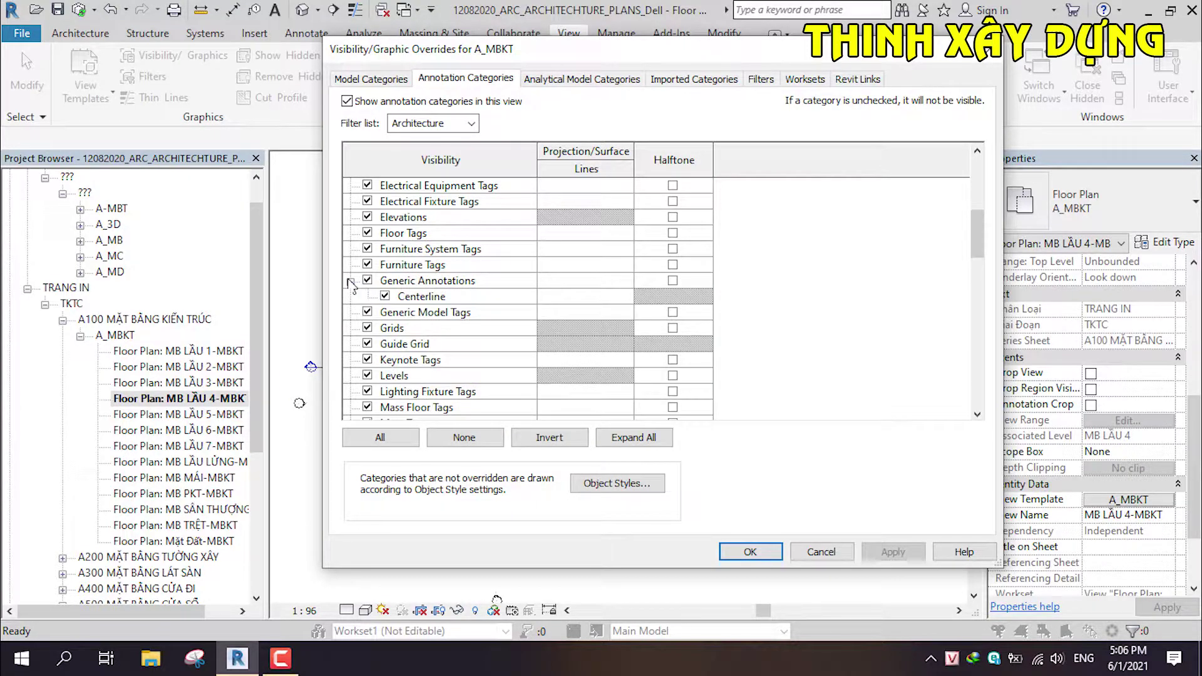
click(400, 299)
Inspect Centerline's colour and pattern, leave them unchanged, and show Analytical Model Categories.
click(607, 295)
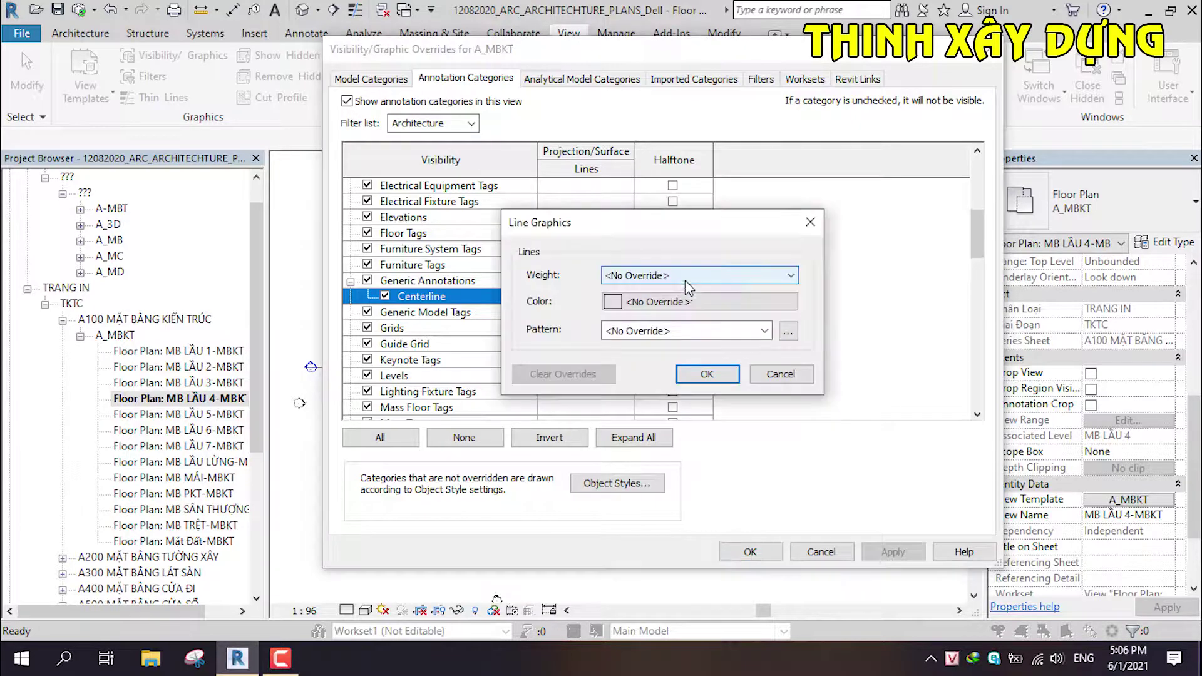
click(754, 301)
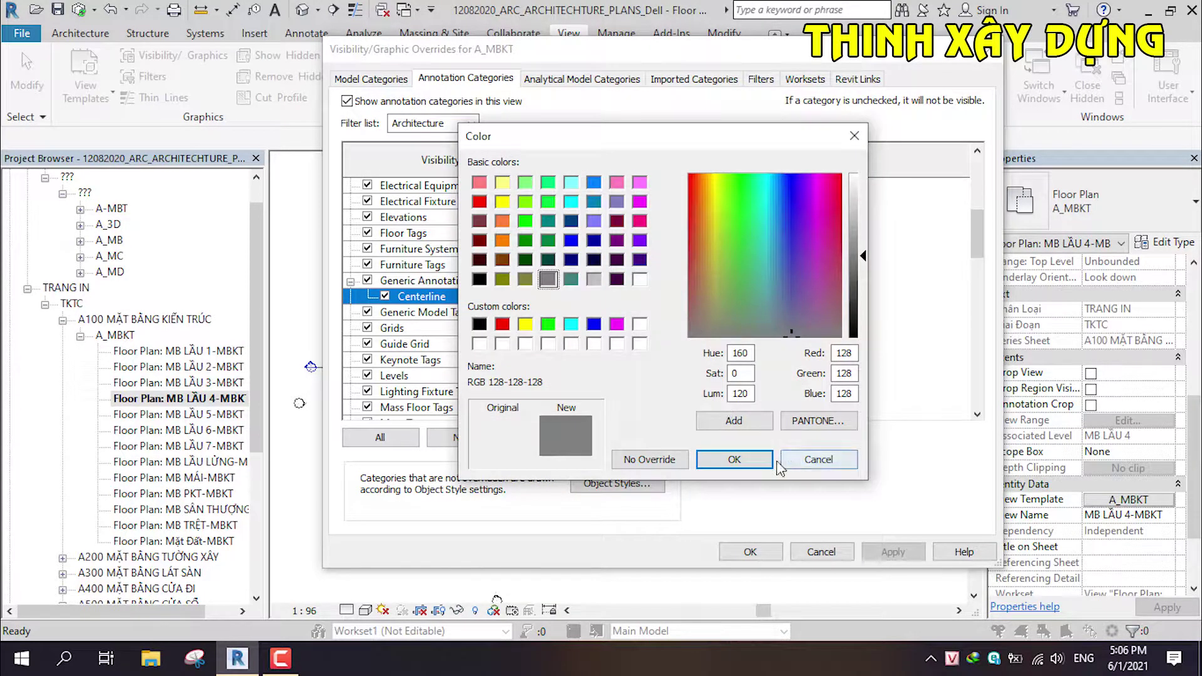
click(814, 459)
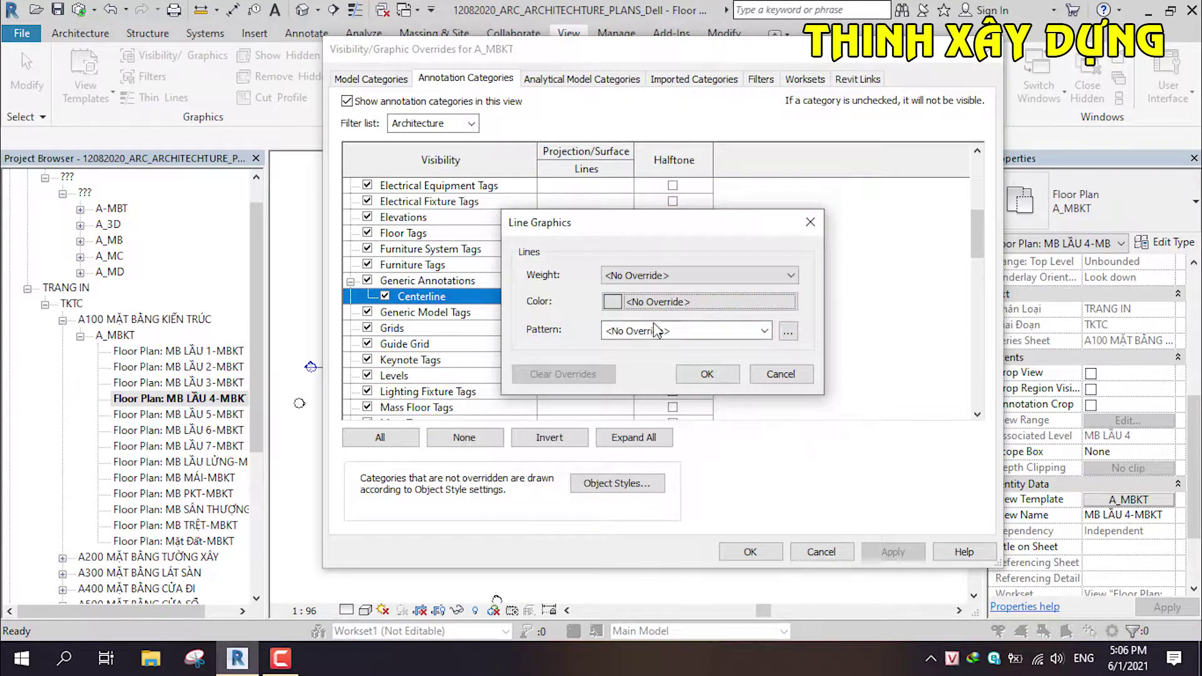
click(763, 332)
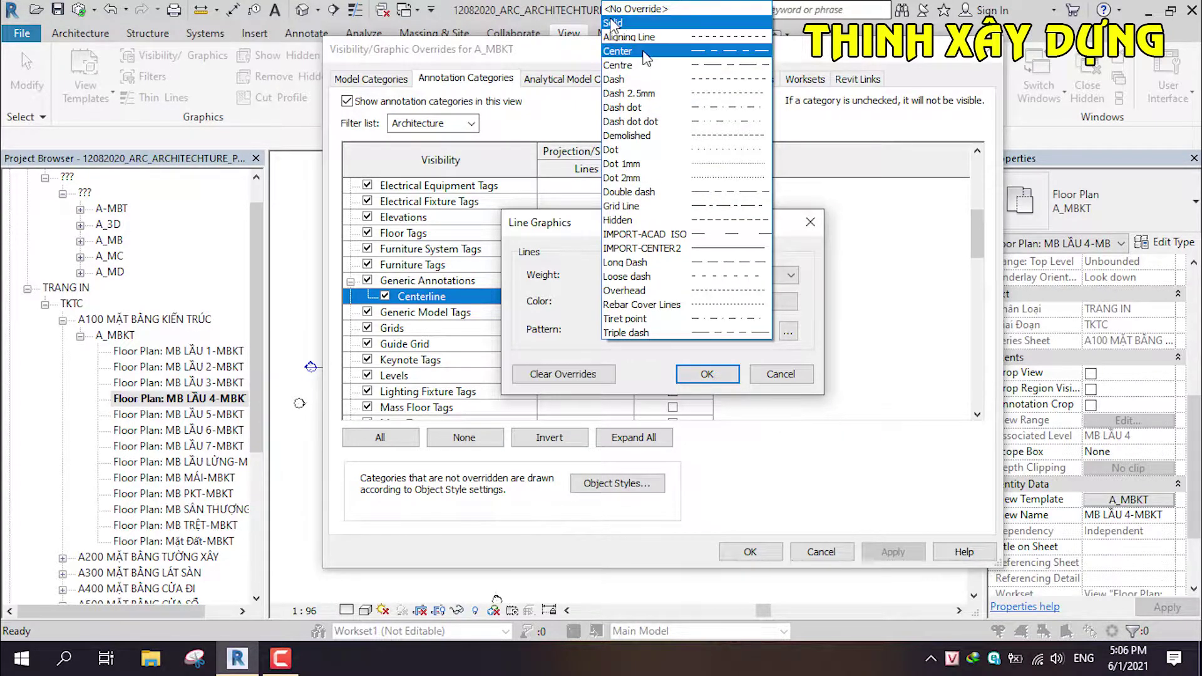
click(765, 378)
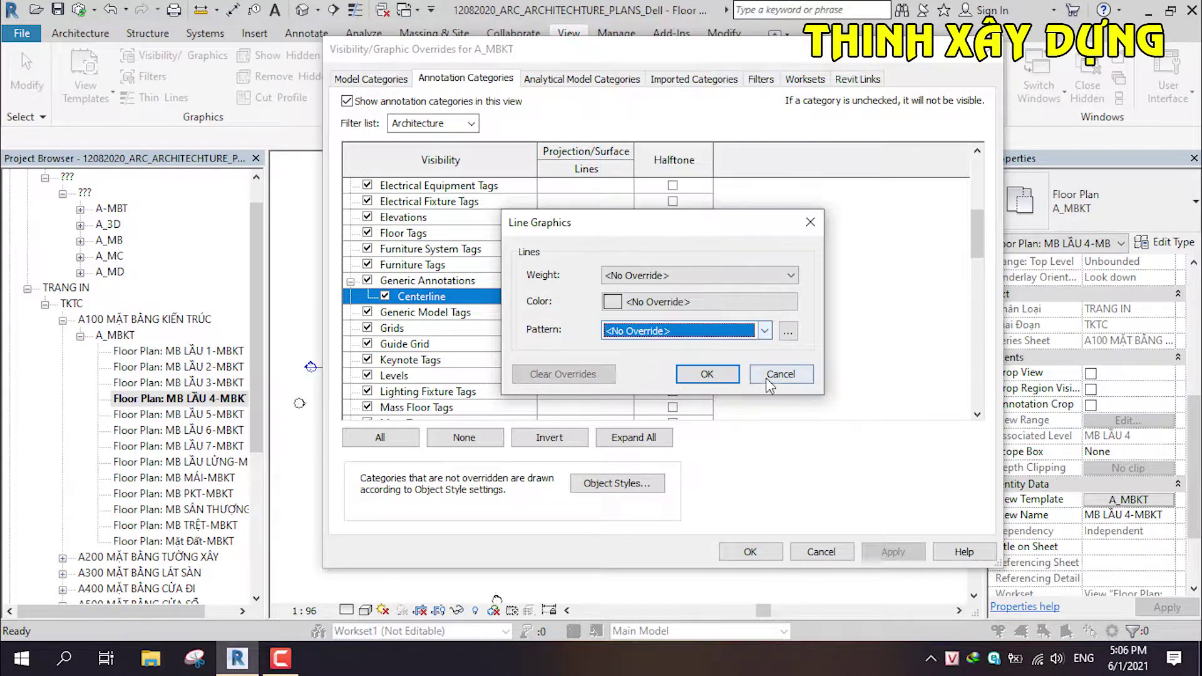
click(769, 374)
scroll(688, 382, up, 1)
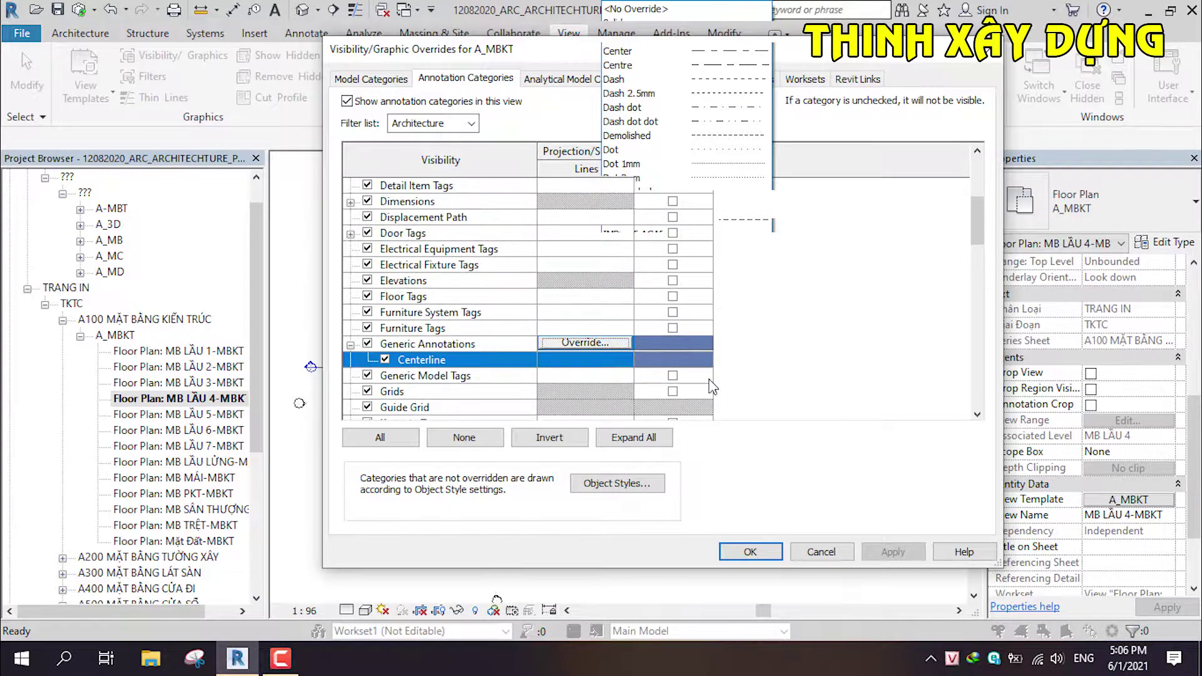
click(549, 80)
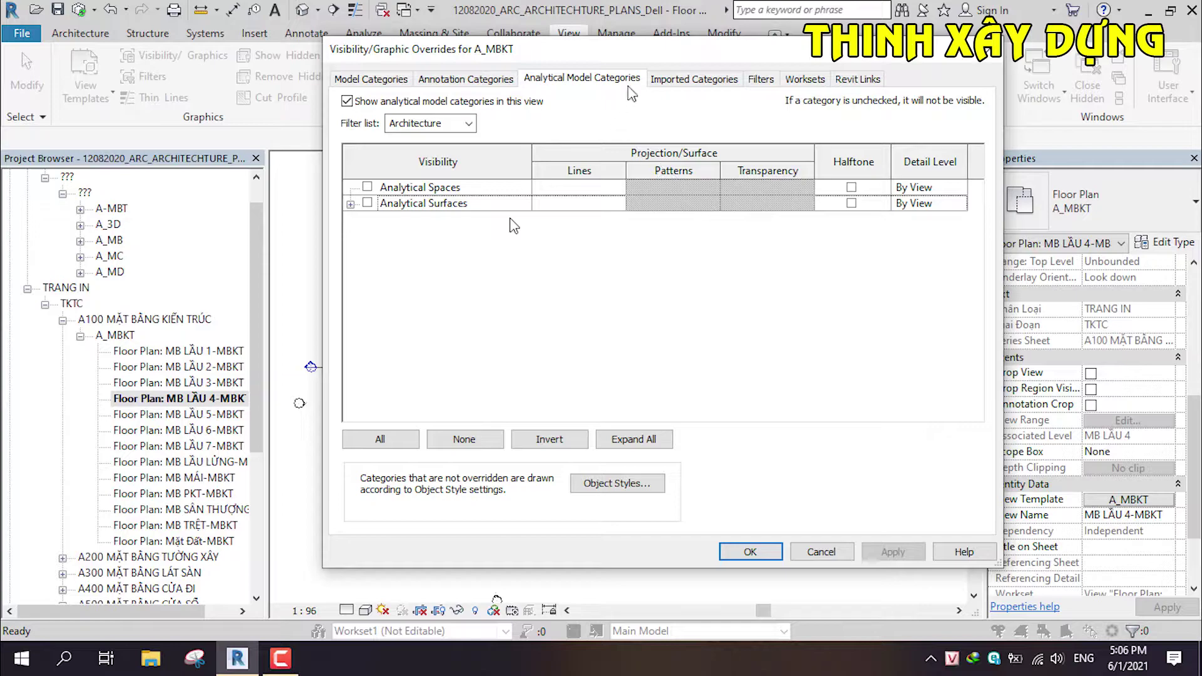
Review Imported Categories, Filters, Worksets and Revit Links, expanding the fourth link, then close.
click(666, 82)
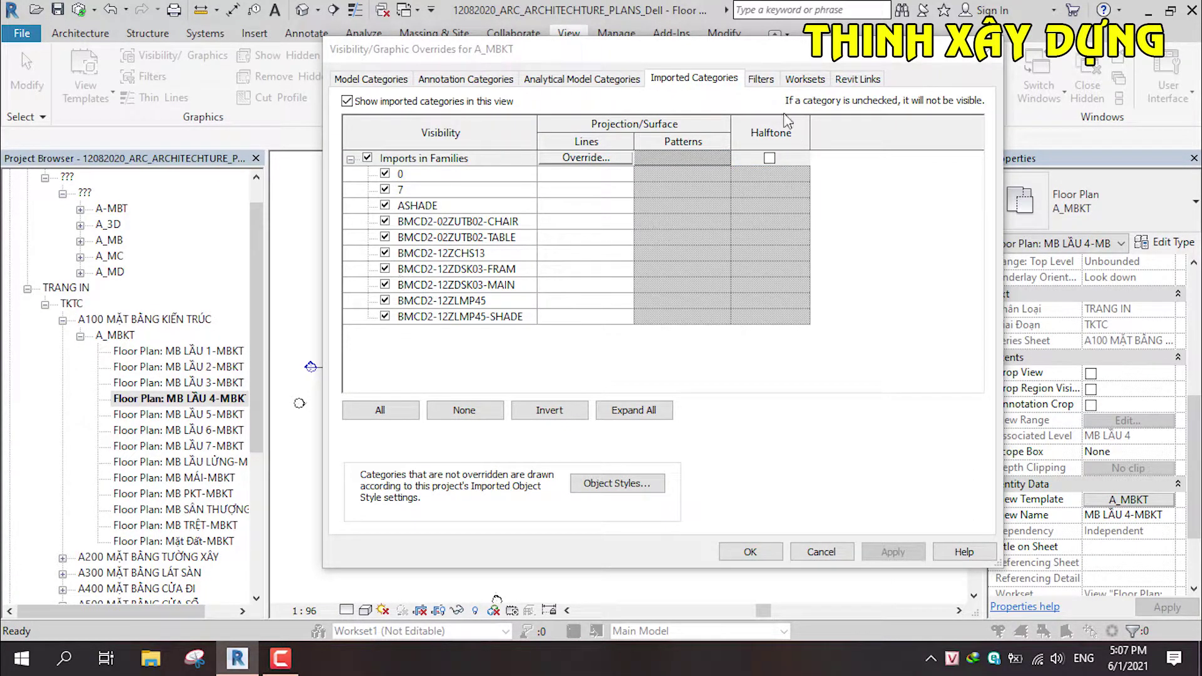
click(764, 79)
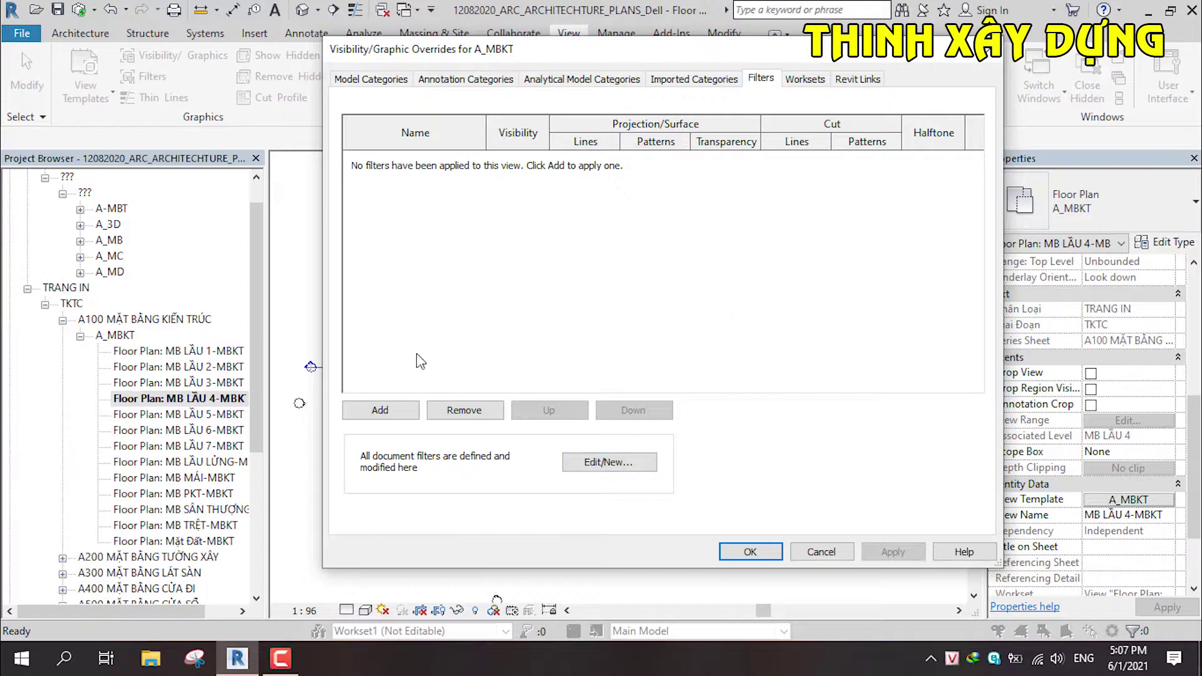
click(806, 79)
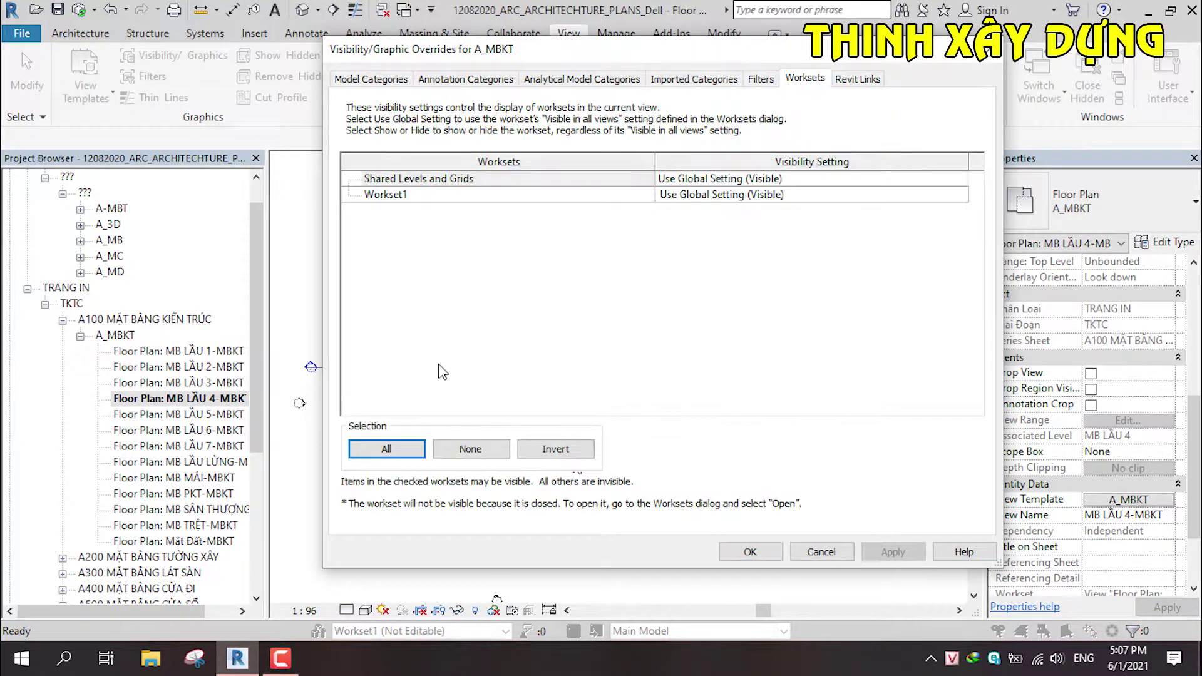
click(863, 77)
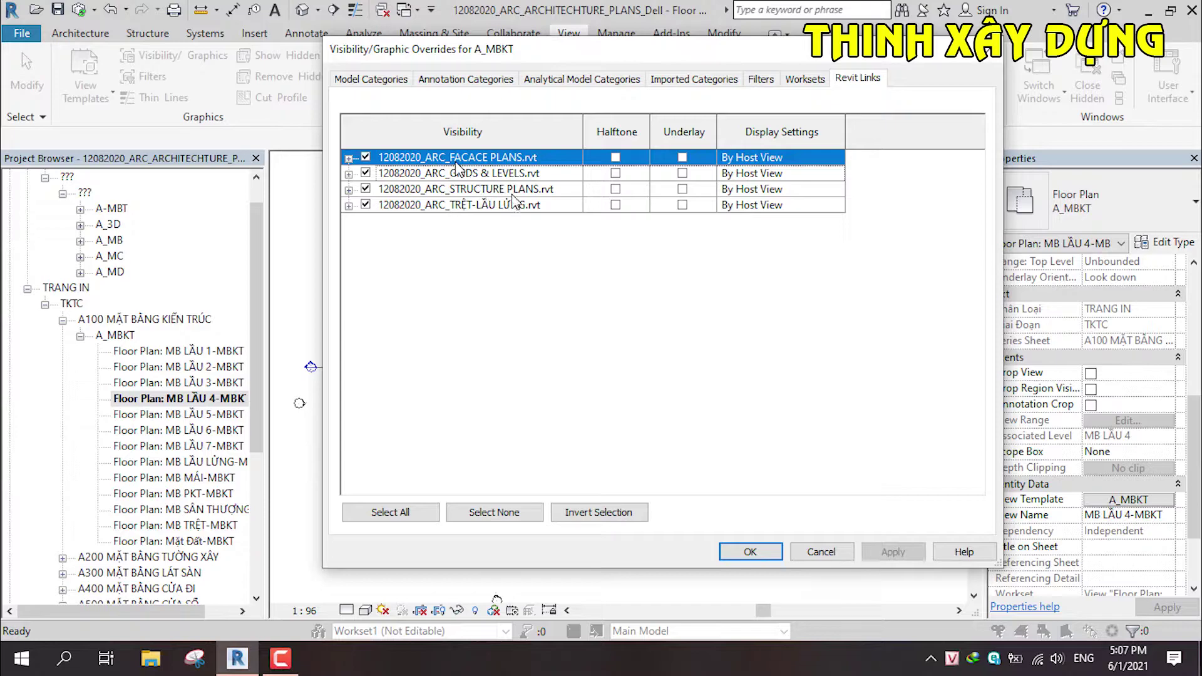
click(349, 206)
click(349, 206)
click(349, 205)
click(832, 558)
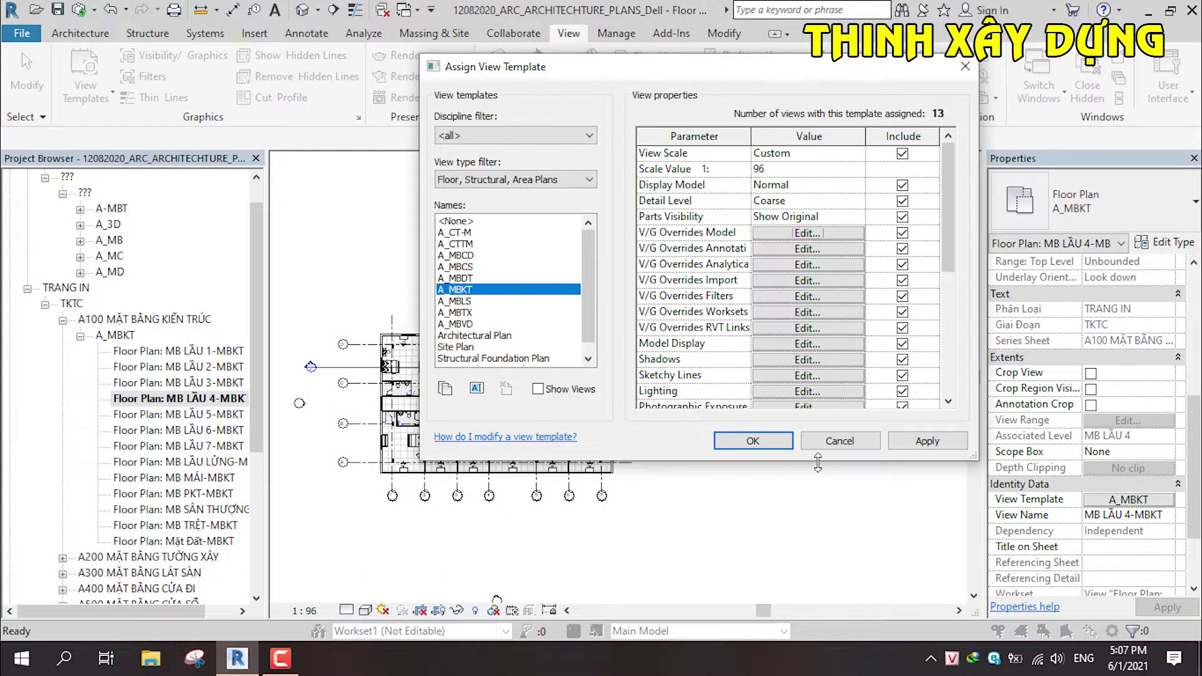
Reopen A_MBKT's model category overrides and view the Doors line graphics overrides.
click(808, 233)
key(Escape)
click(760, 295)
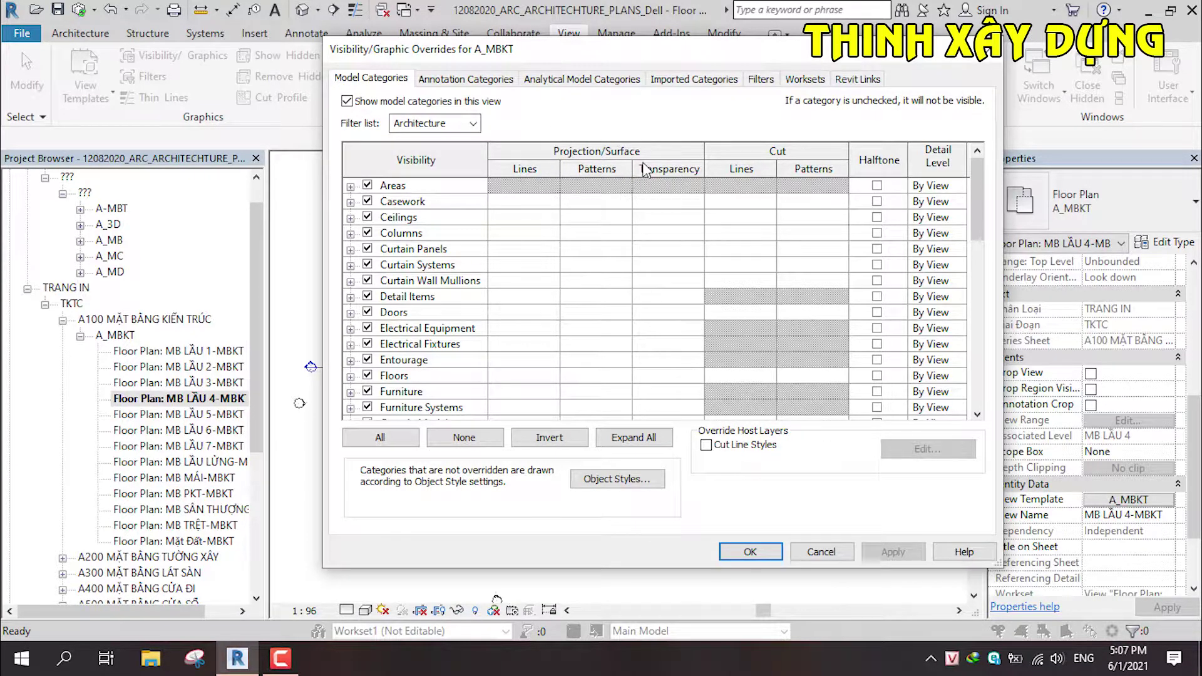
scroll(570, 258, down, 1)
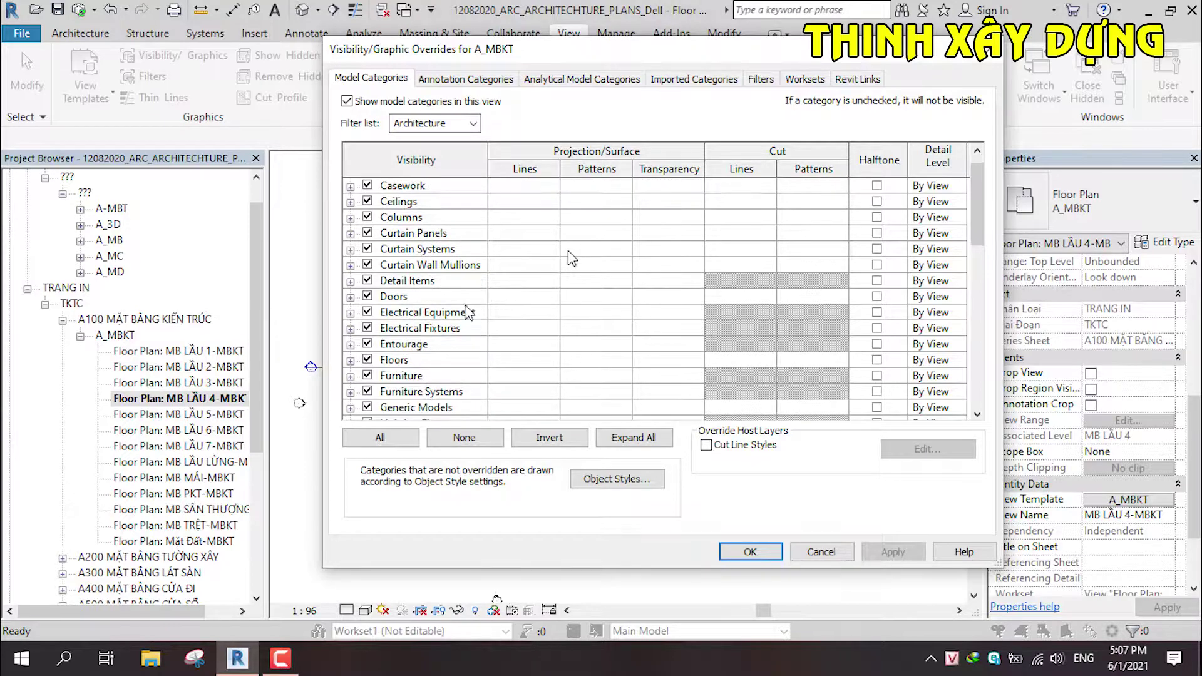
click(529, 304)
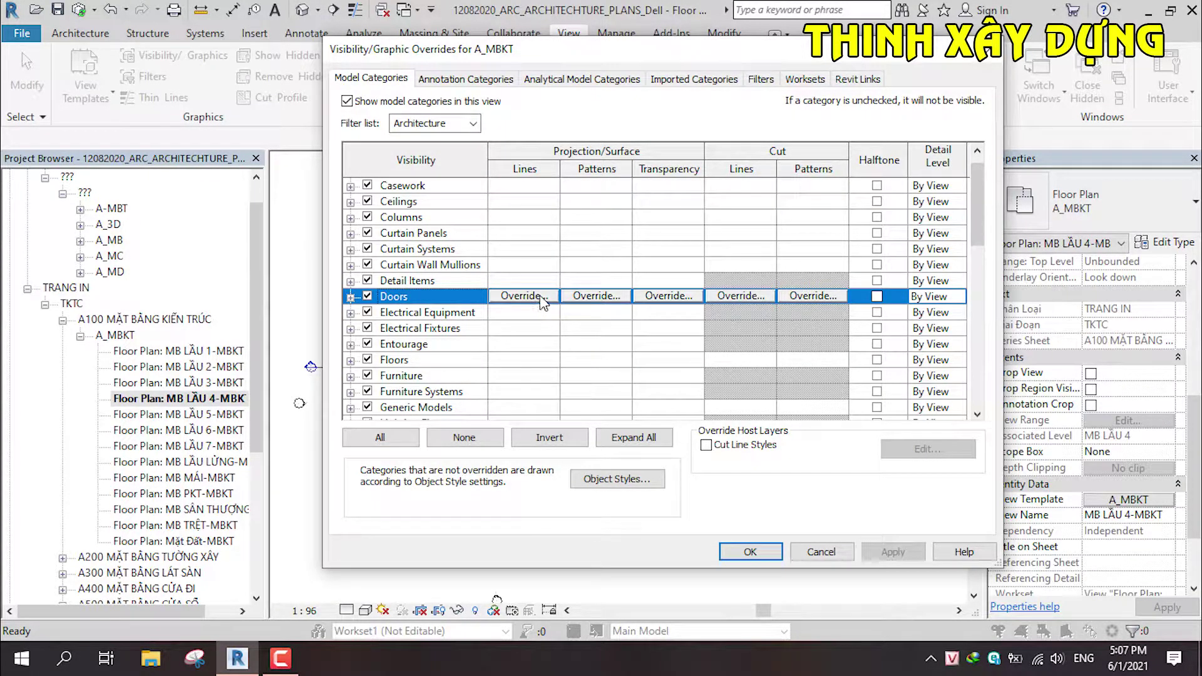
click(542, 299)
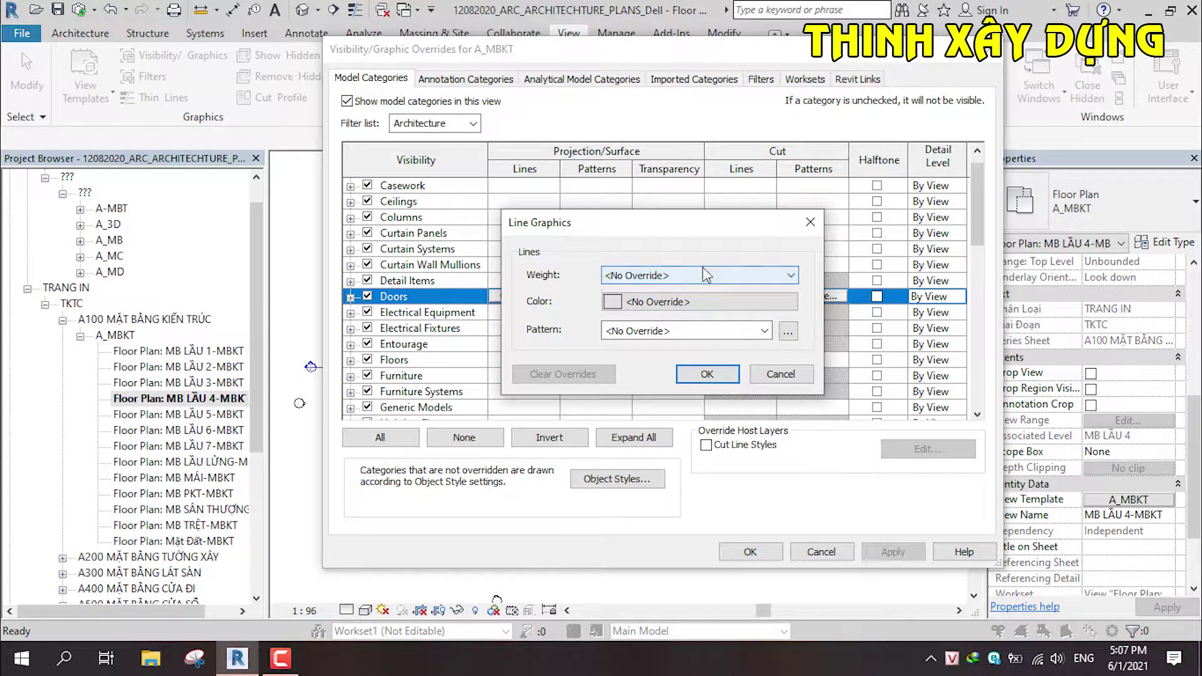
click(701, 275)
click(711, 277)
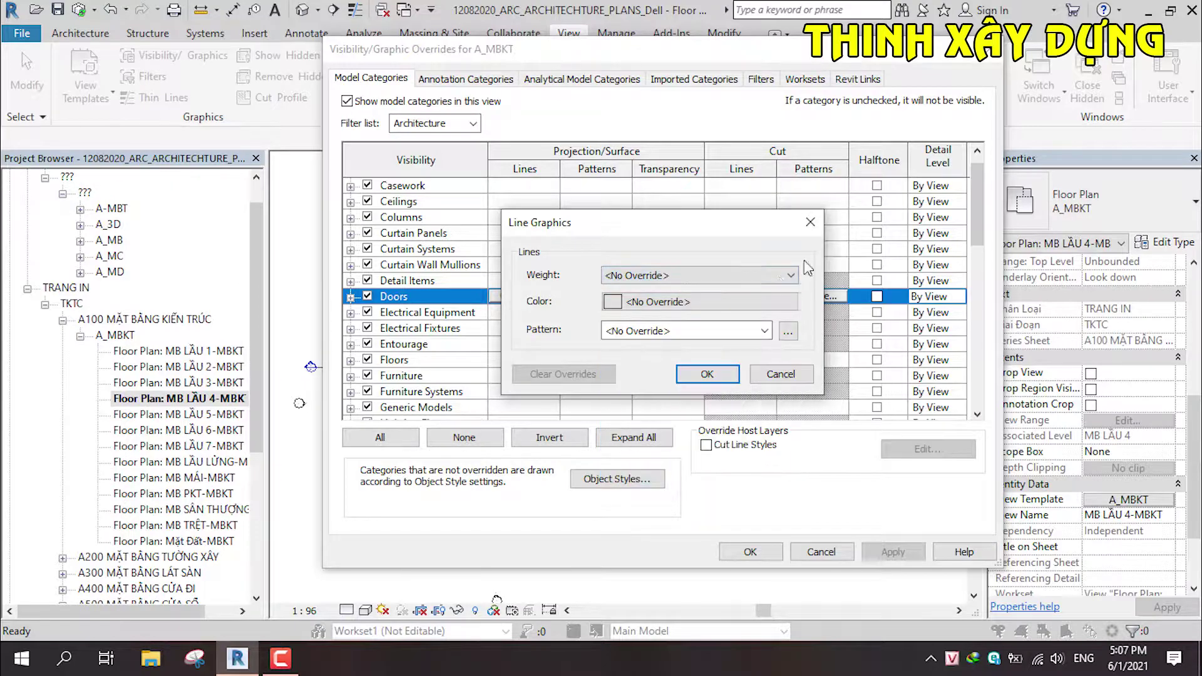
click(726, 303)
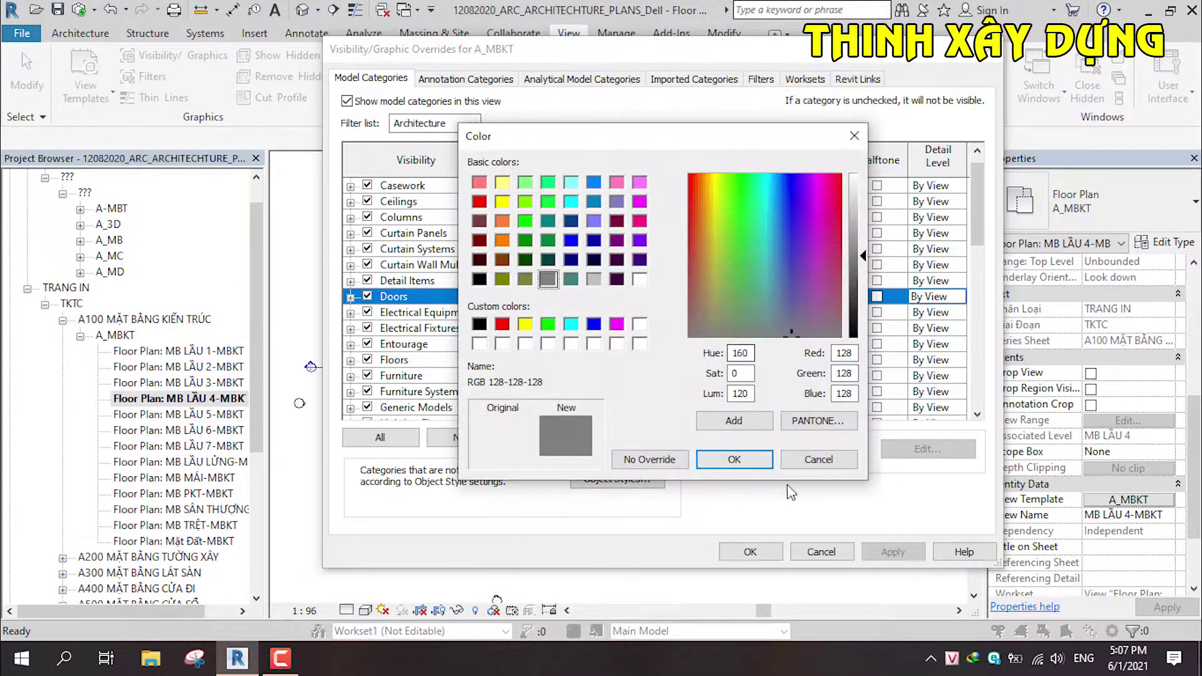
click(812, 467)
click(720, 330)
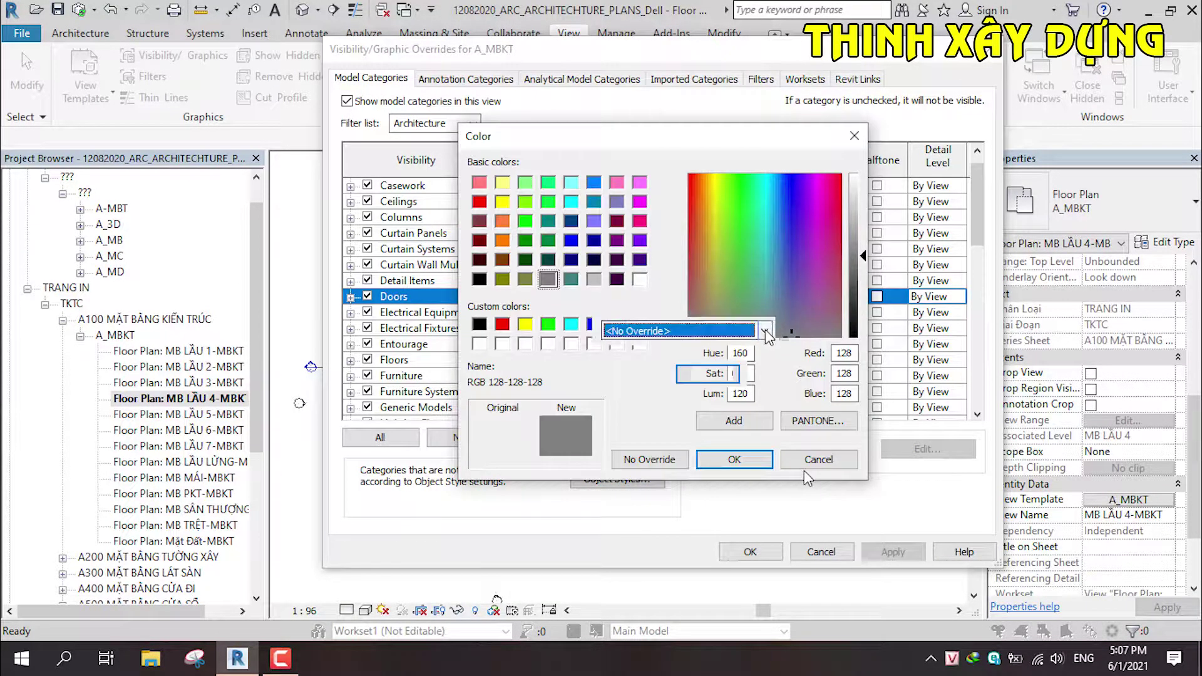
click(776, 375)
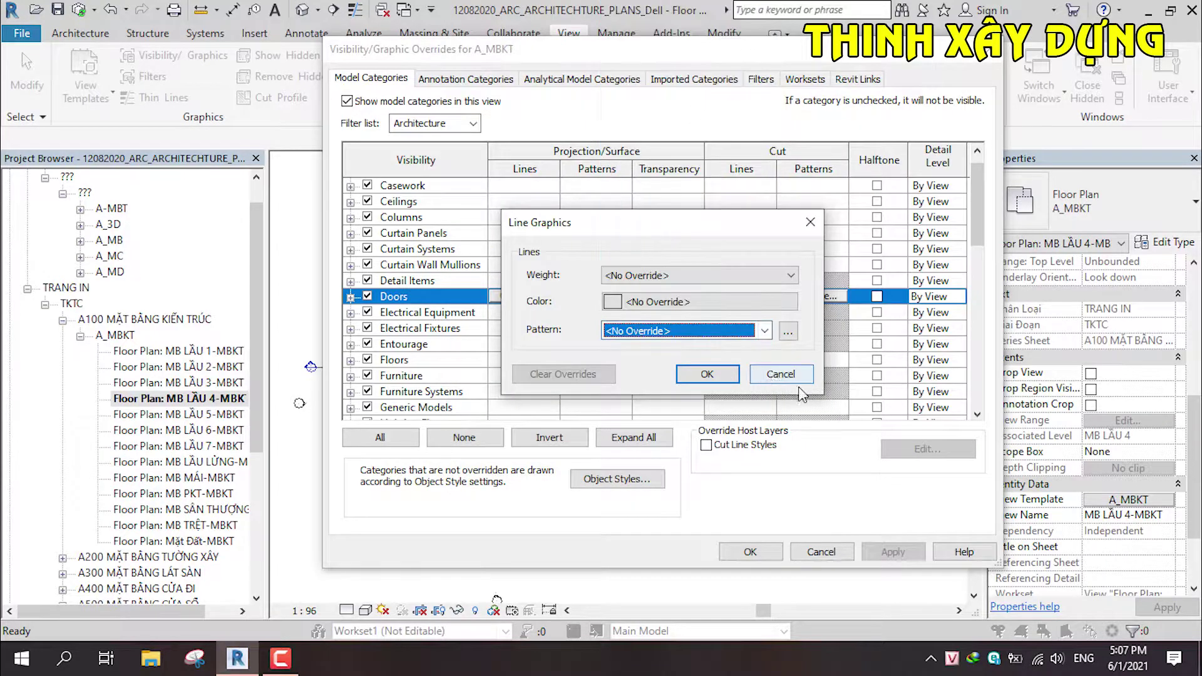
click(754, 376)
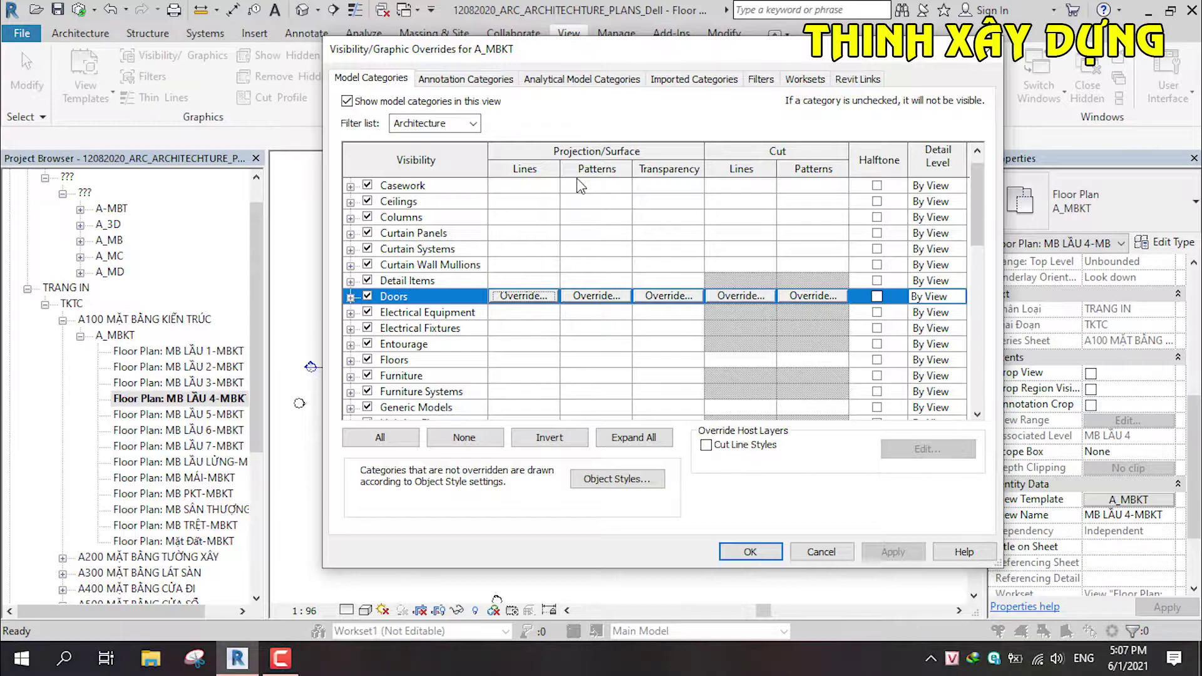
click(603, 302)
click(602, 302)
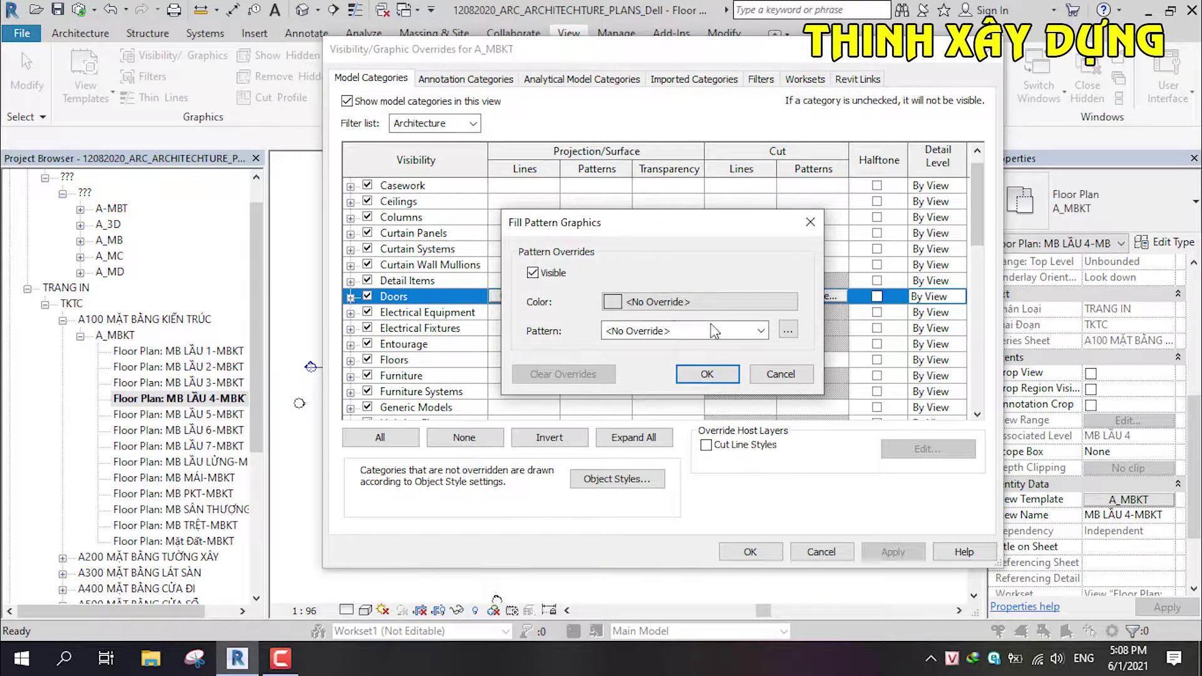
click(759, 331)
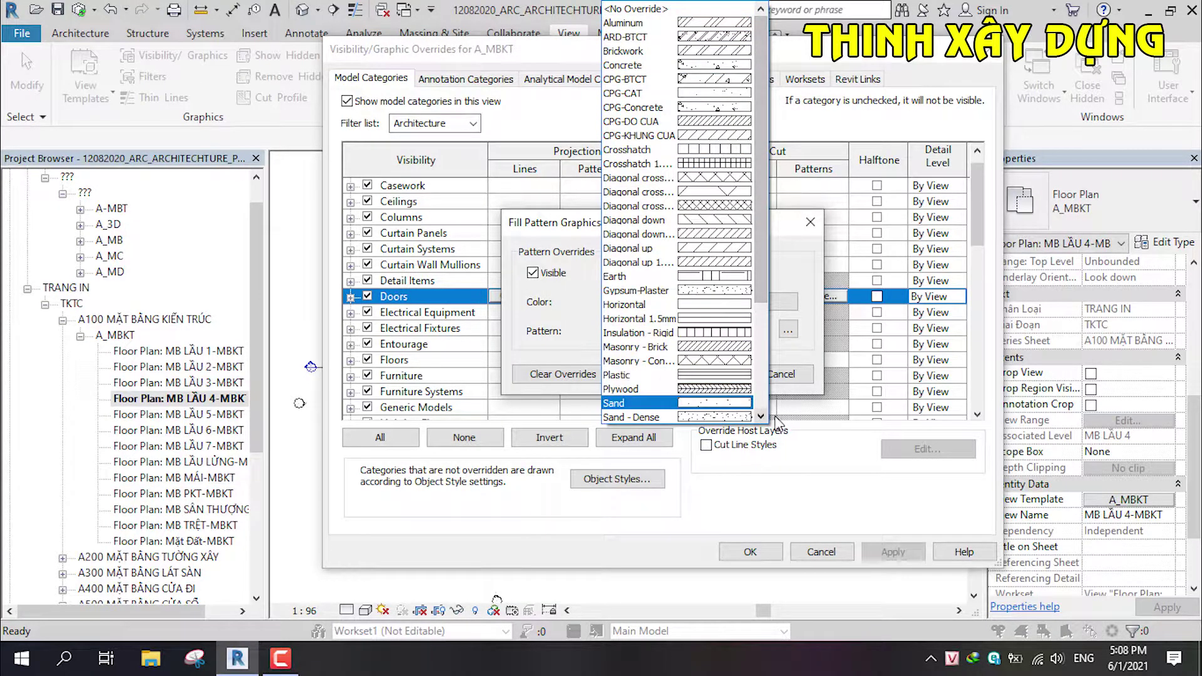
drag(760, 266, 754, 294)
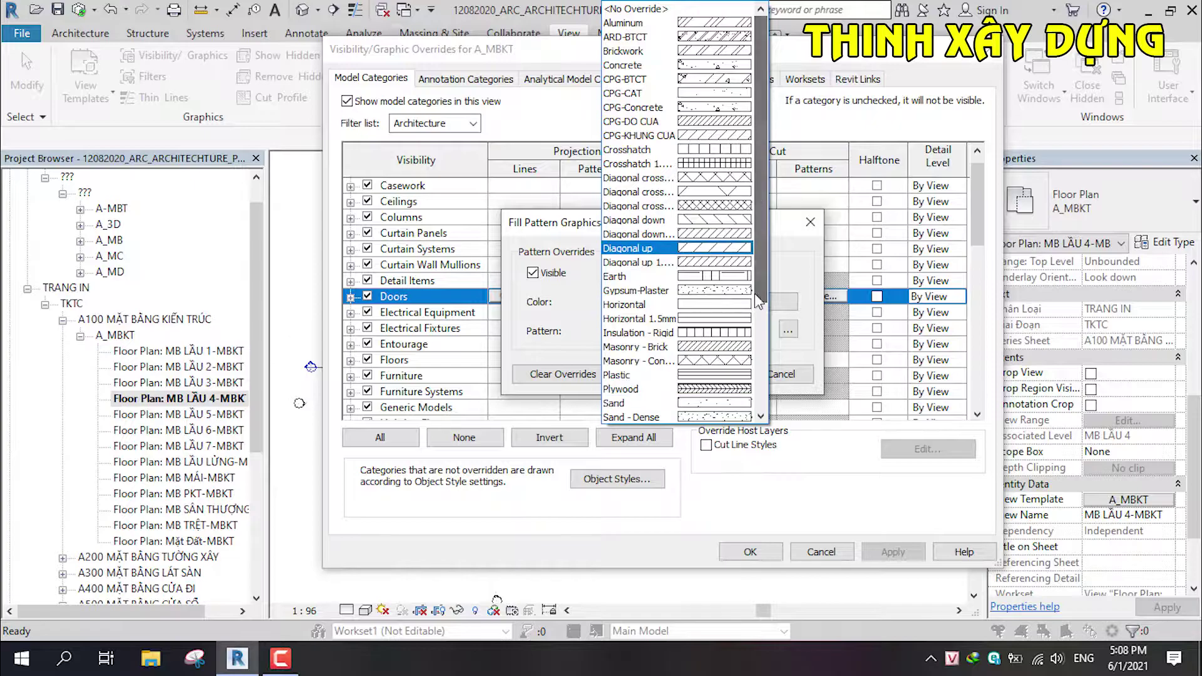
click(832, 464)
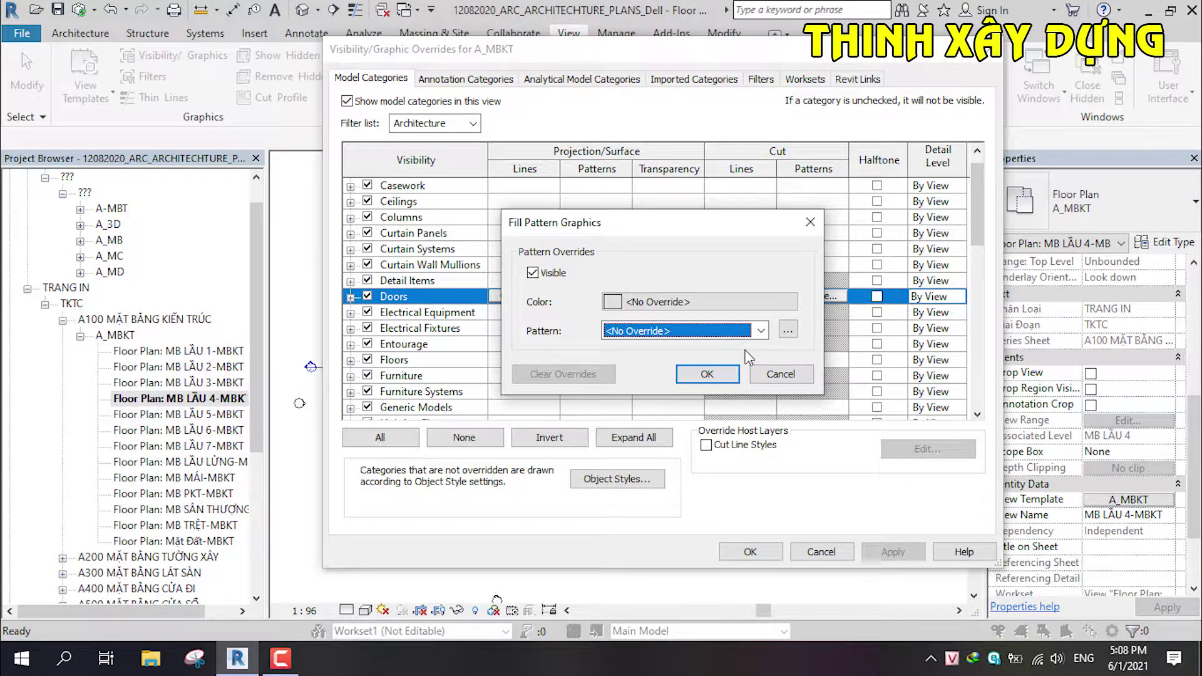
click(653, 303)
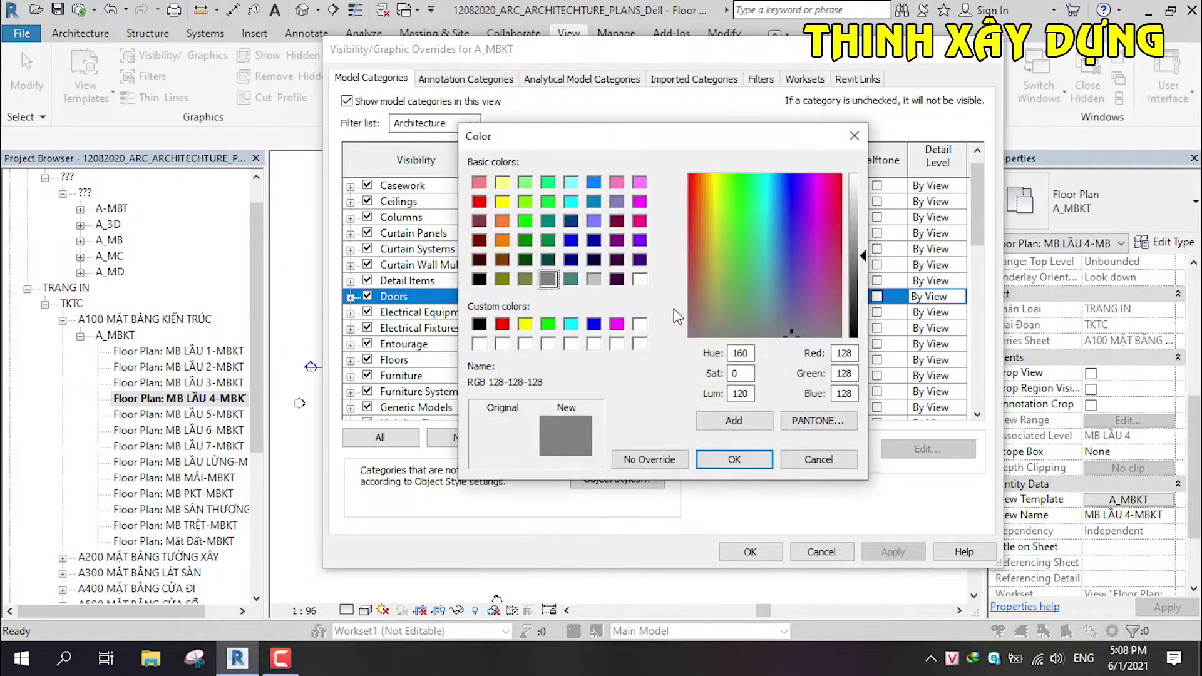
click(813, 462)
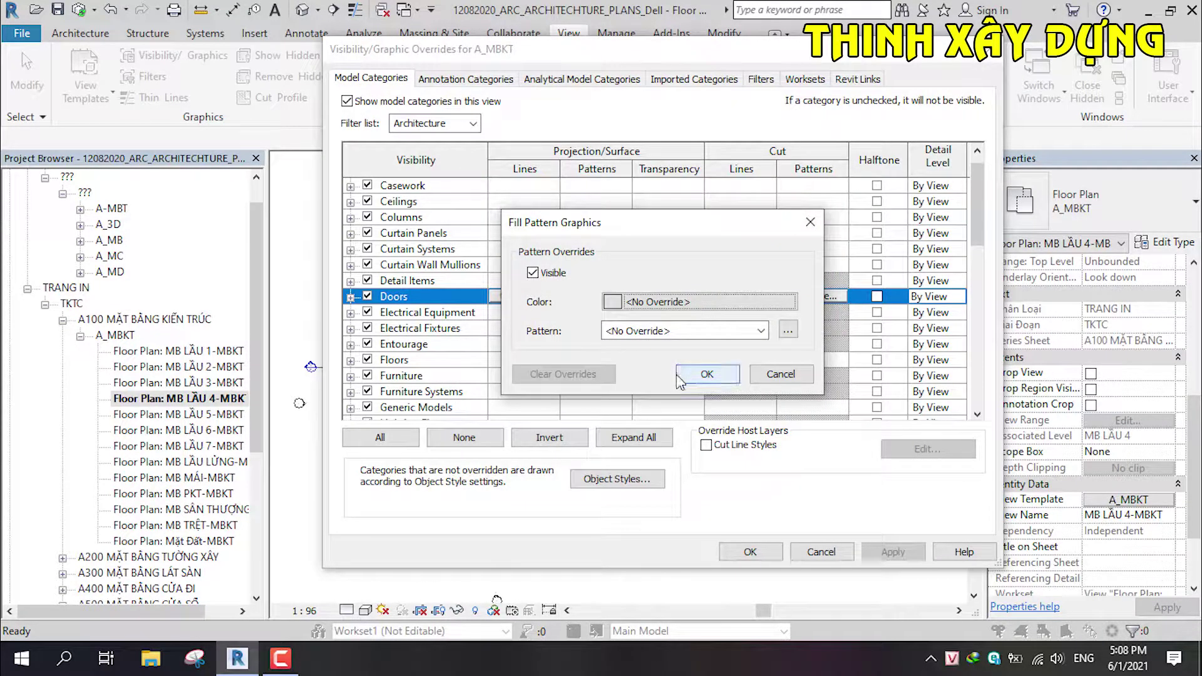
click(766, 379)
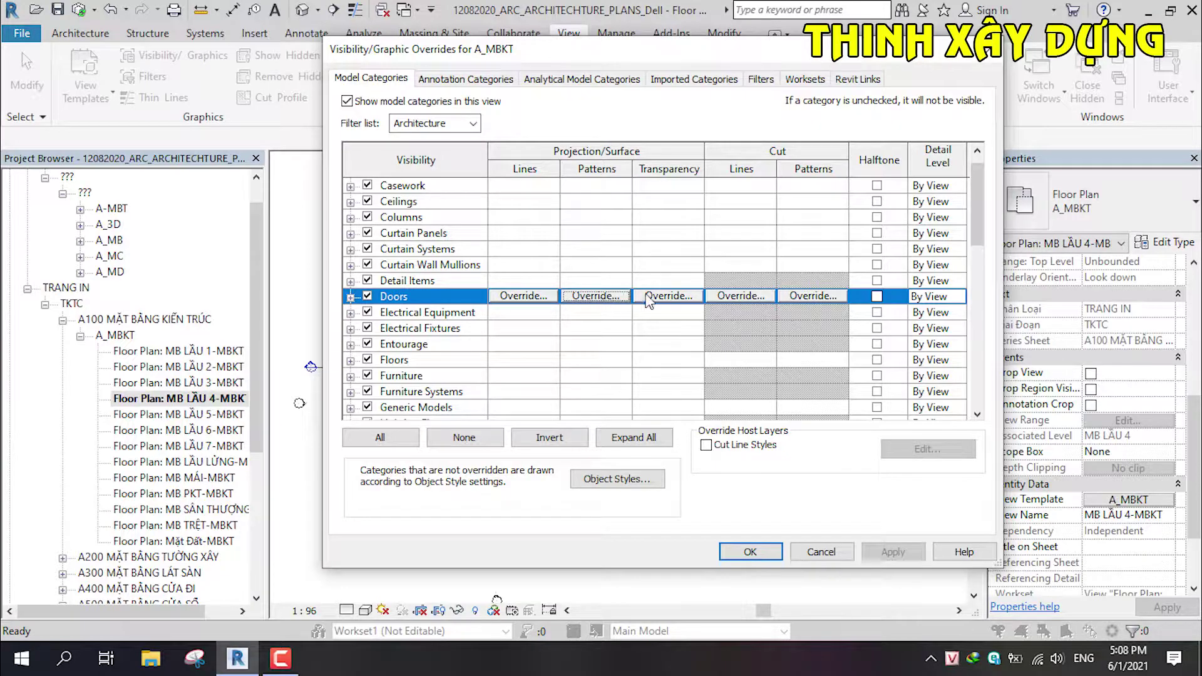
click(677, 300)
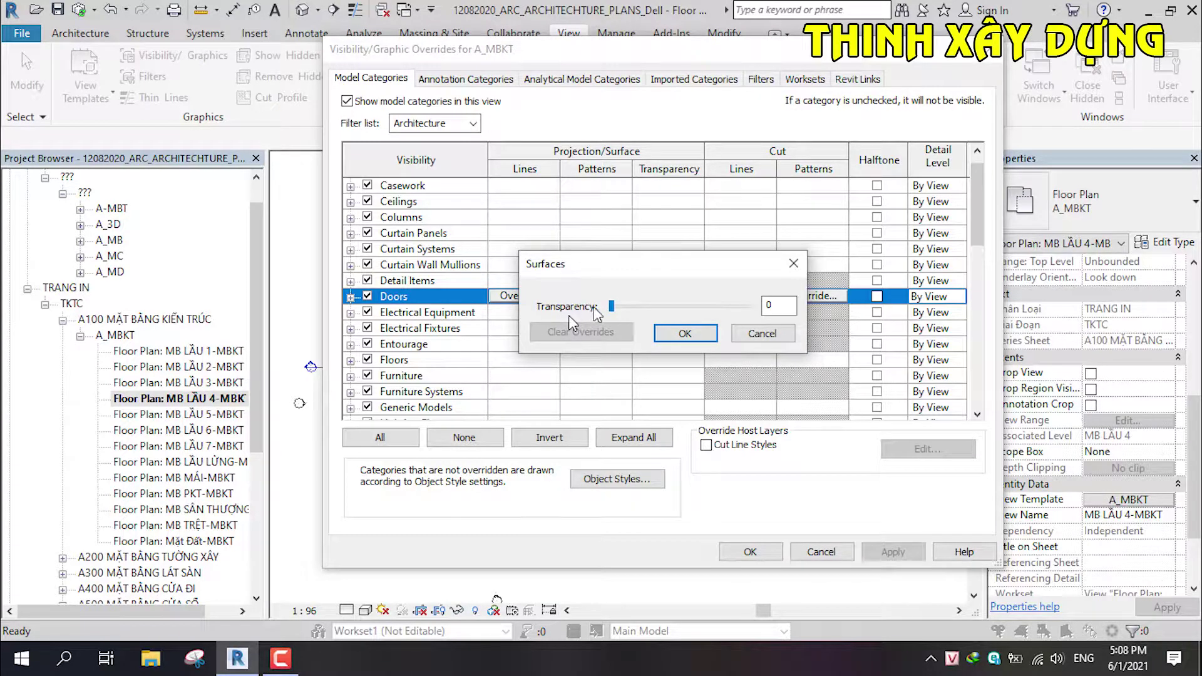
drag(609, 308, 633, 311)
drag(755, 318, 598, 329)
click(761, 333)
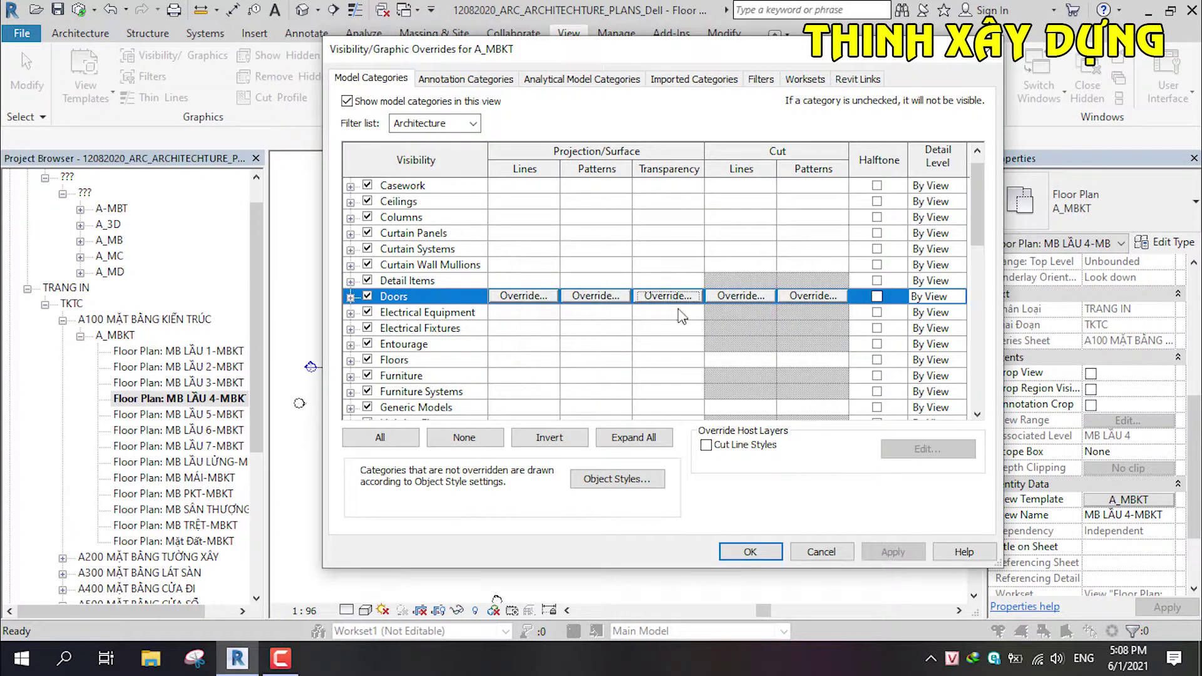
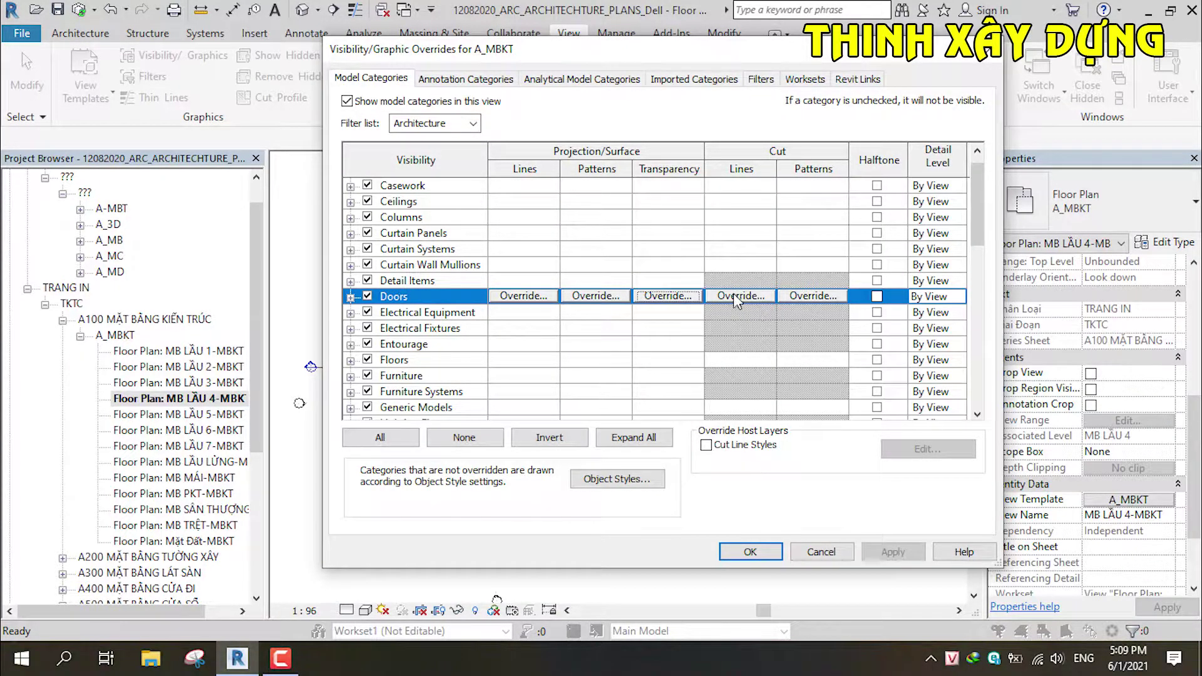
Inspect the Doors cut line and cut pattern overrides, leaving both unchanged.
click(734, 294)
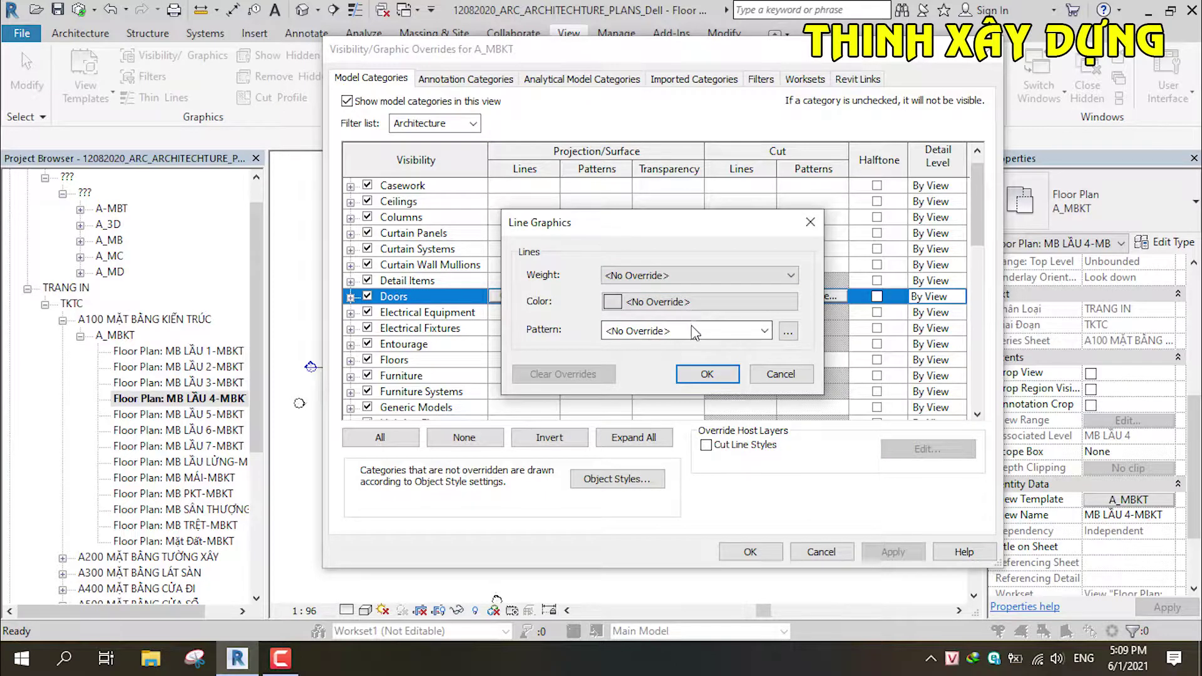
click(781, 374)
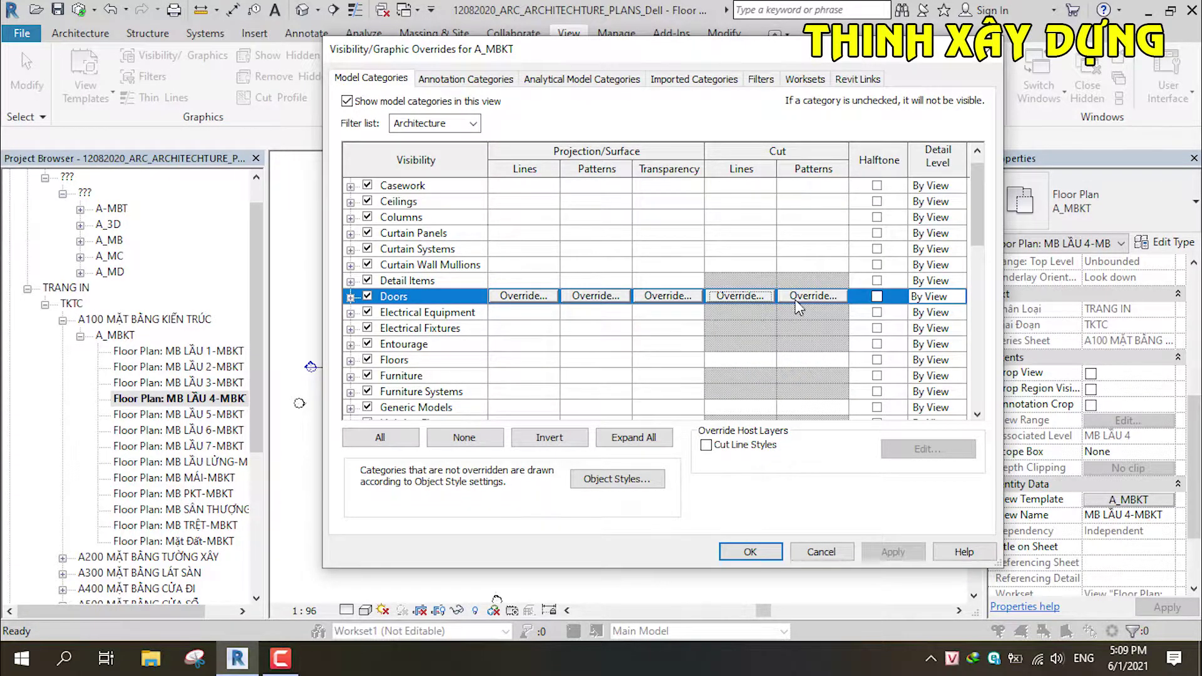
click(797, 305)
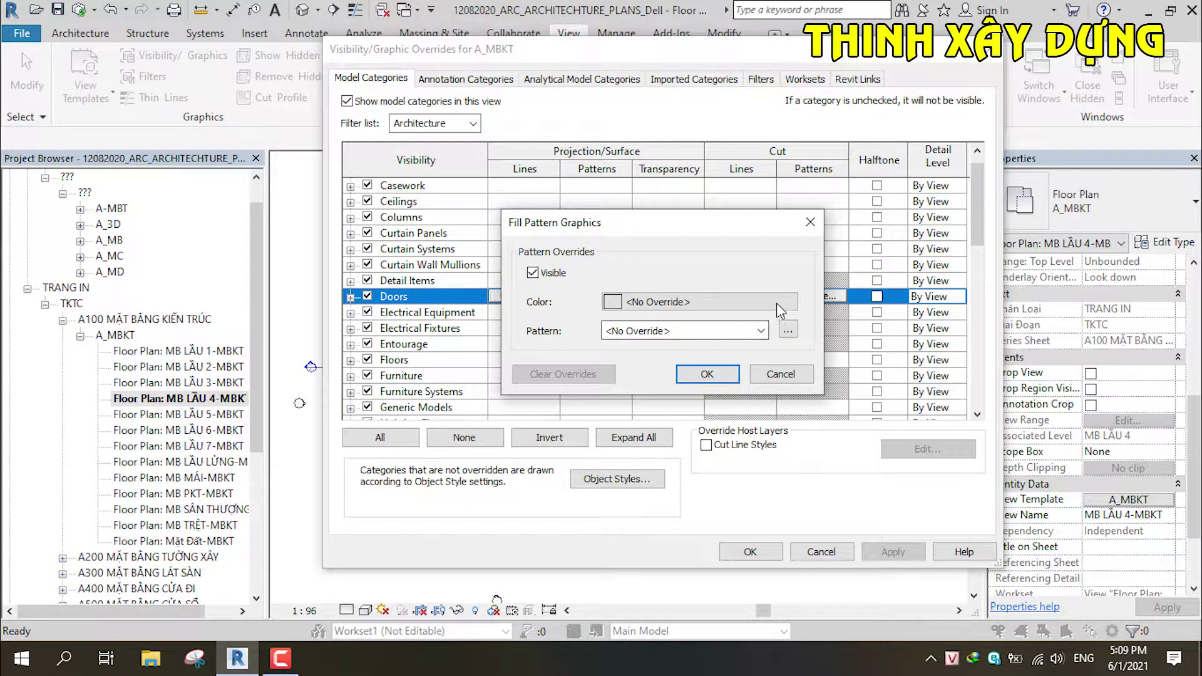
click(761, 330)
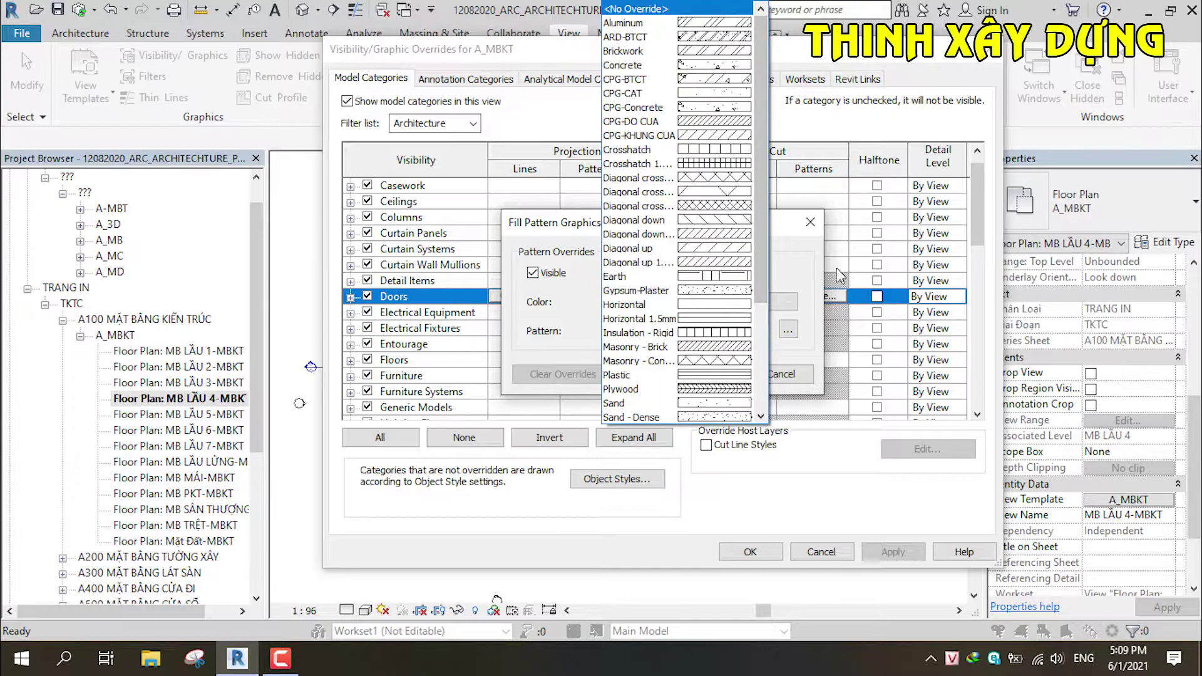
click(826, 294)
click(759, 301)
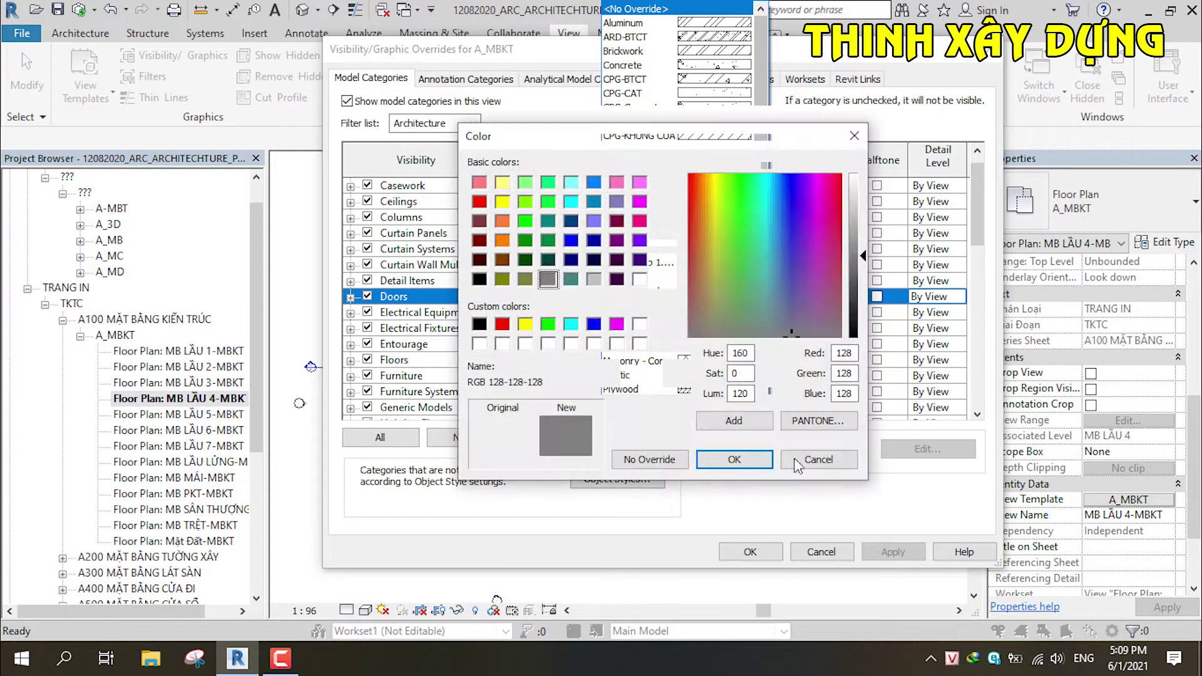
click(805, 462)
click(771, 376)
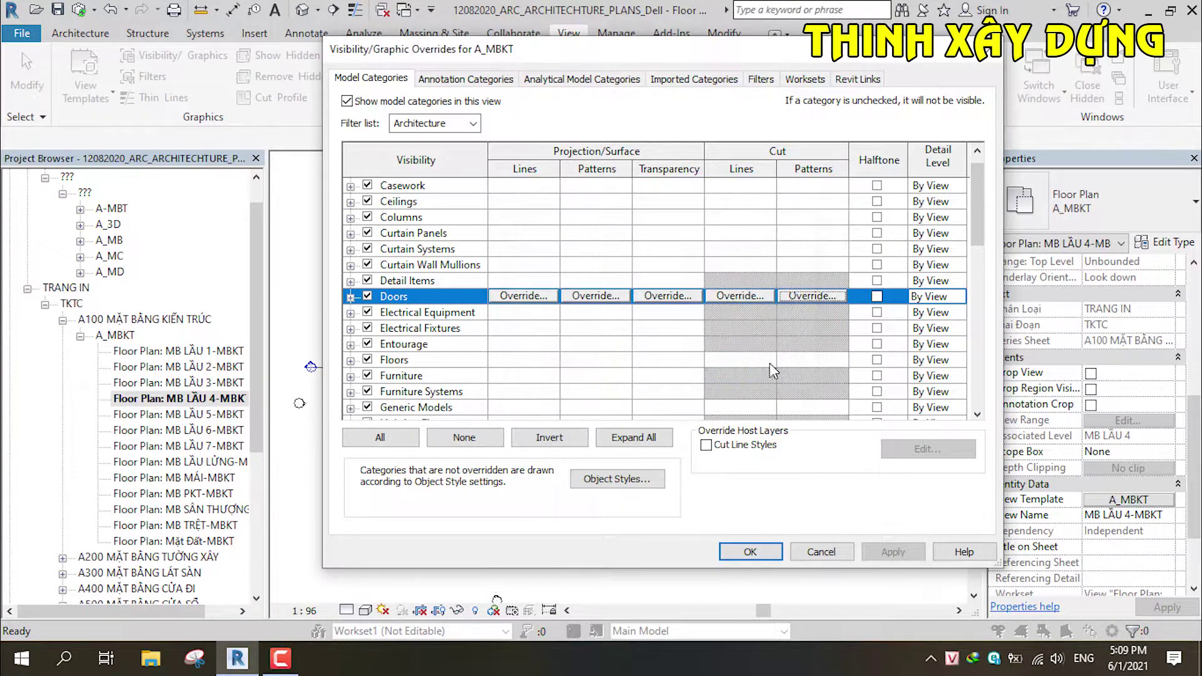
click(742, 296)
click(781, 374)
click(742, 296)
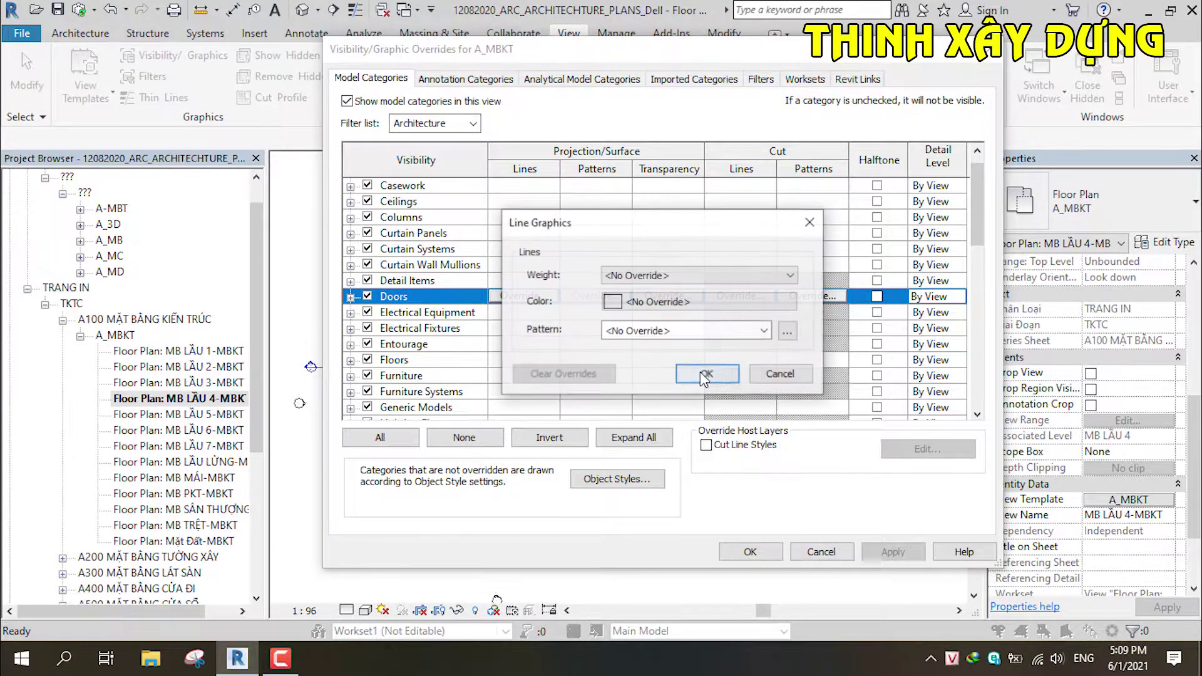
click(707, 374)
Browse the Doors line and fill patterns again, keeping both at No Override.
click(742, 296)
click(765, 331)
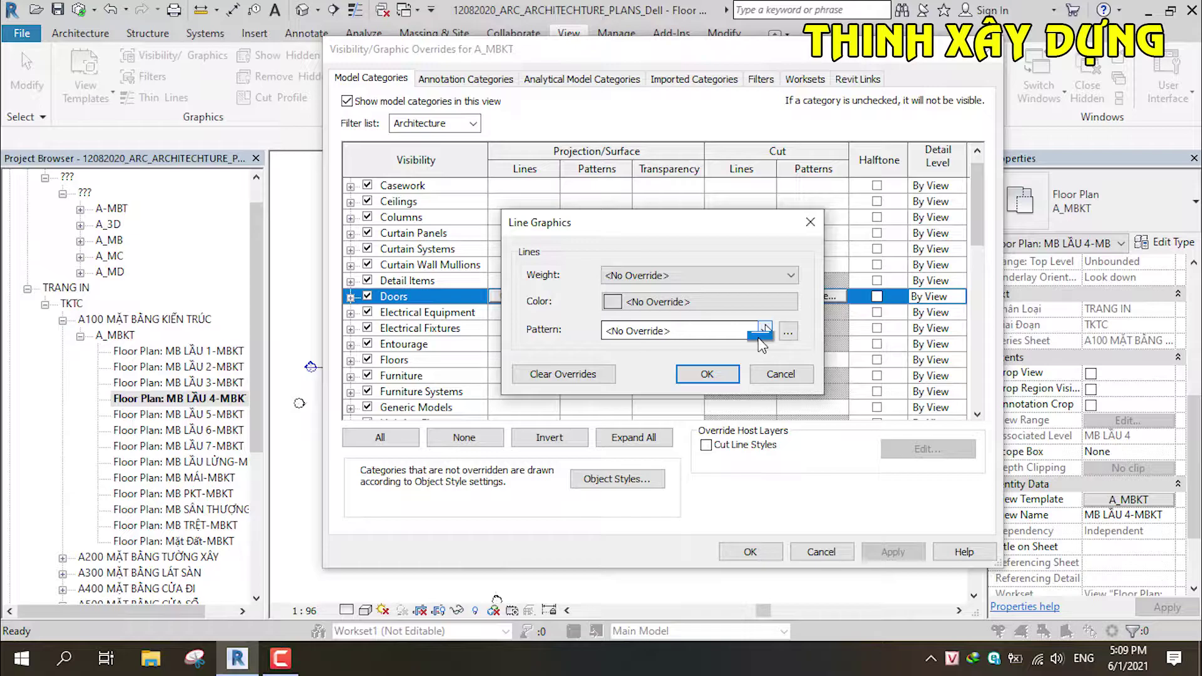
click(760, 340)
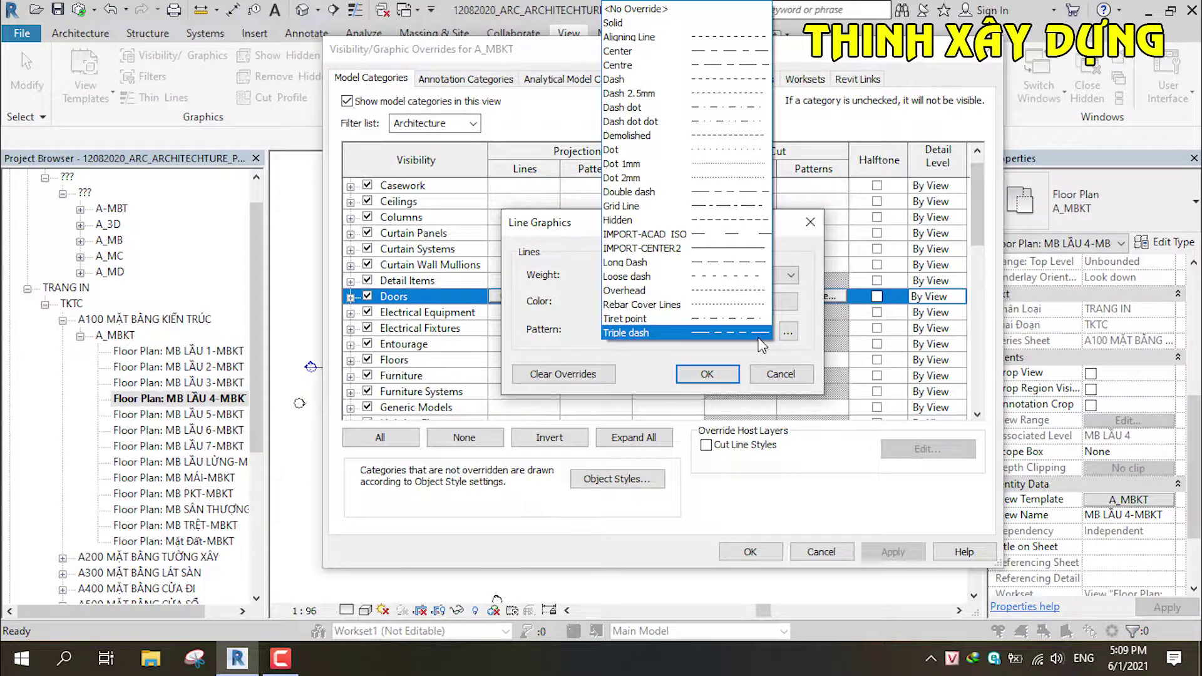
click(757, 355)
click(776, 375)
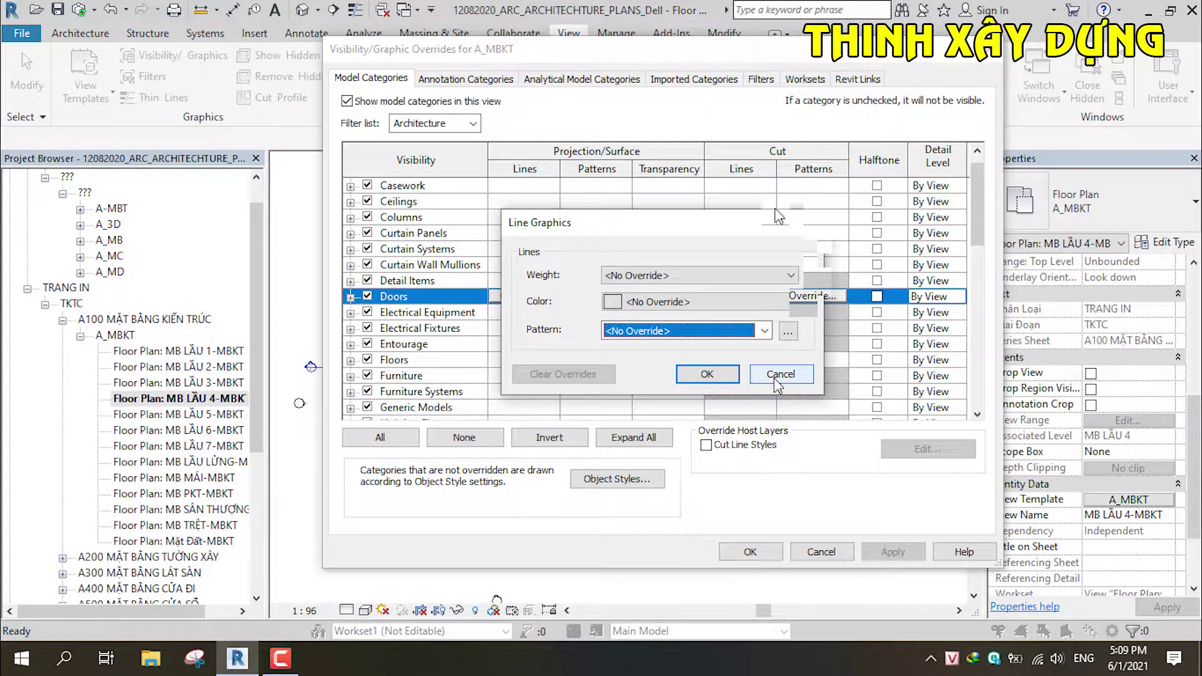
click(774, 376)
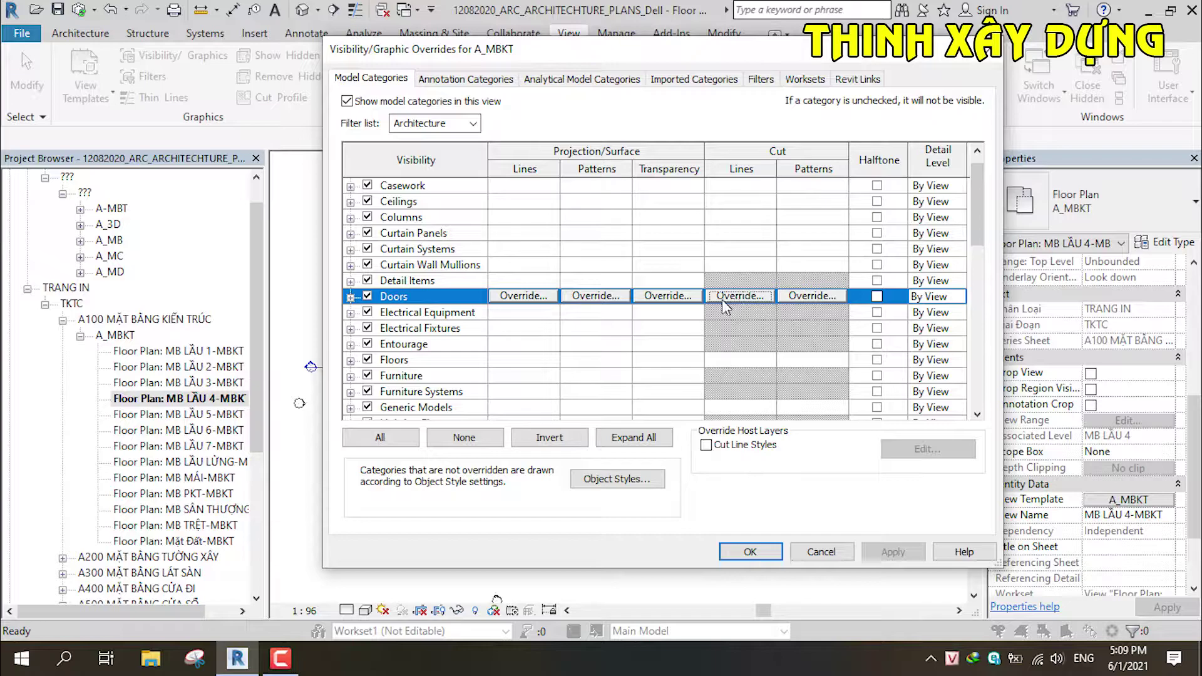
click(741, 297)
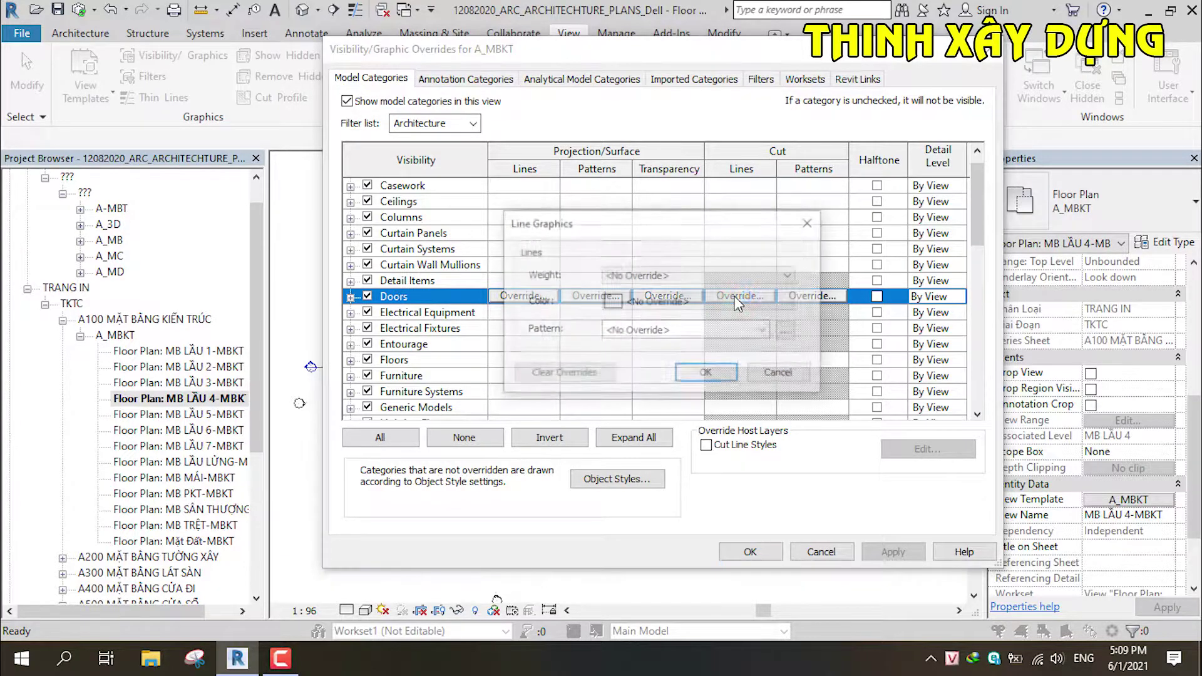
click(774, 375)
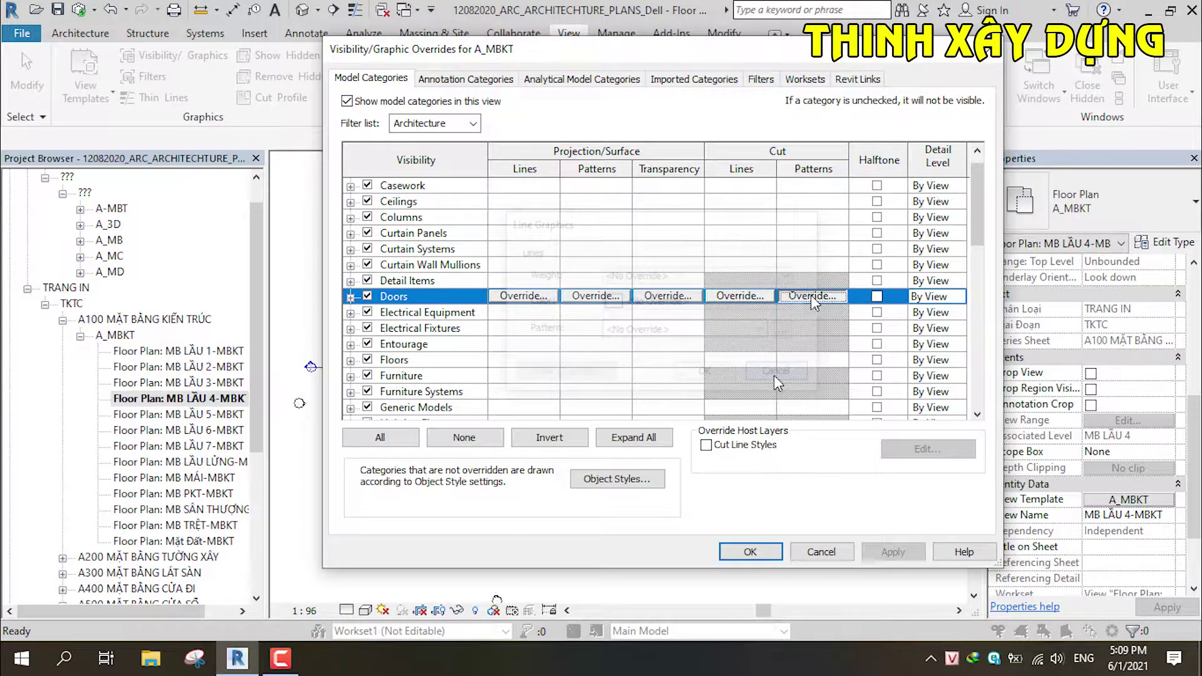
click(811, 296)
click(760, 331)
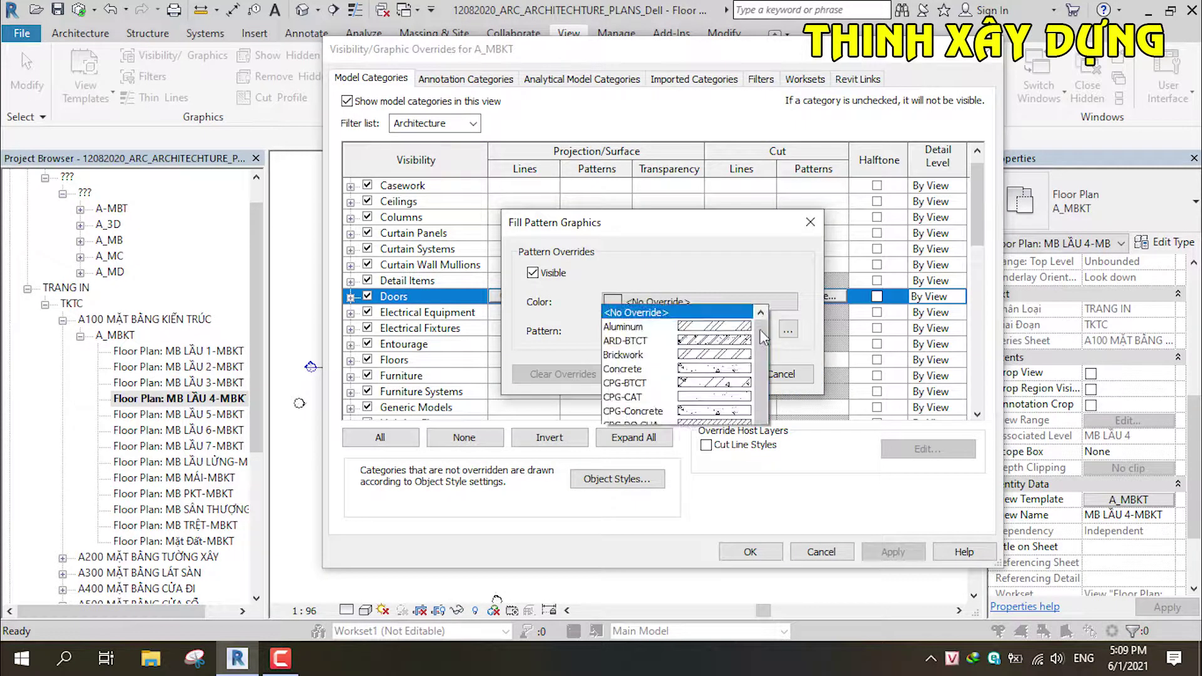
click(790, 423)
click(779, 374)
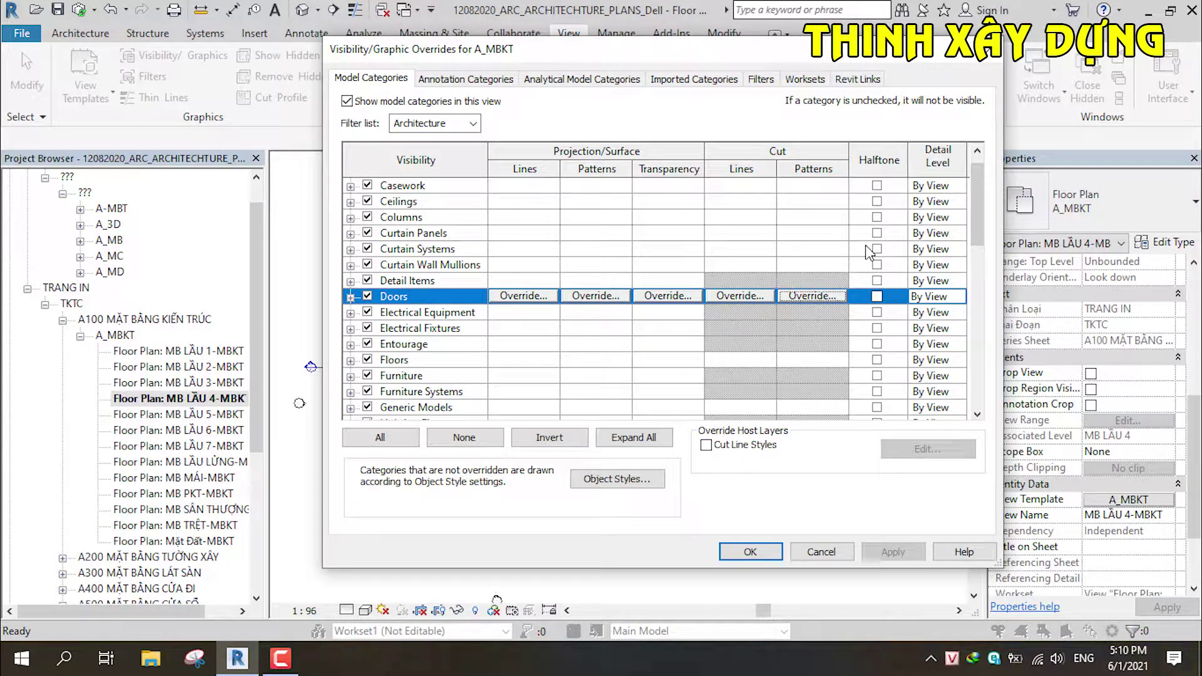
Toggle Halftone on and back off for Casework and Doors.
click(879, 189)
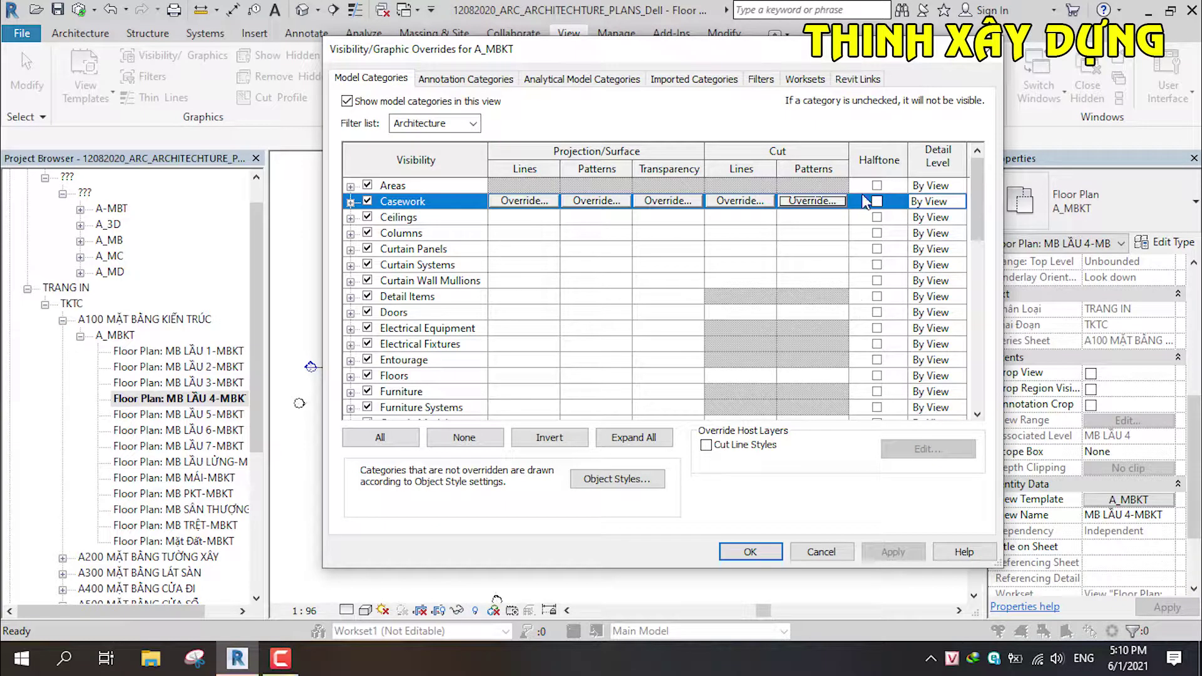
click(877, 202)
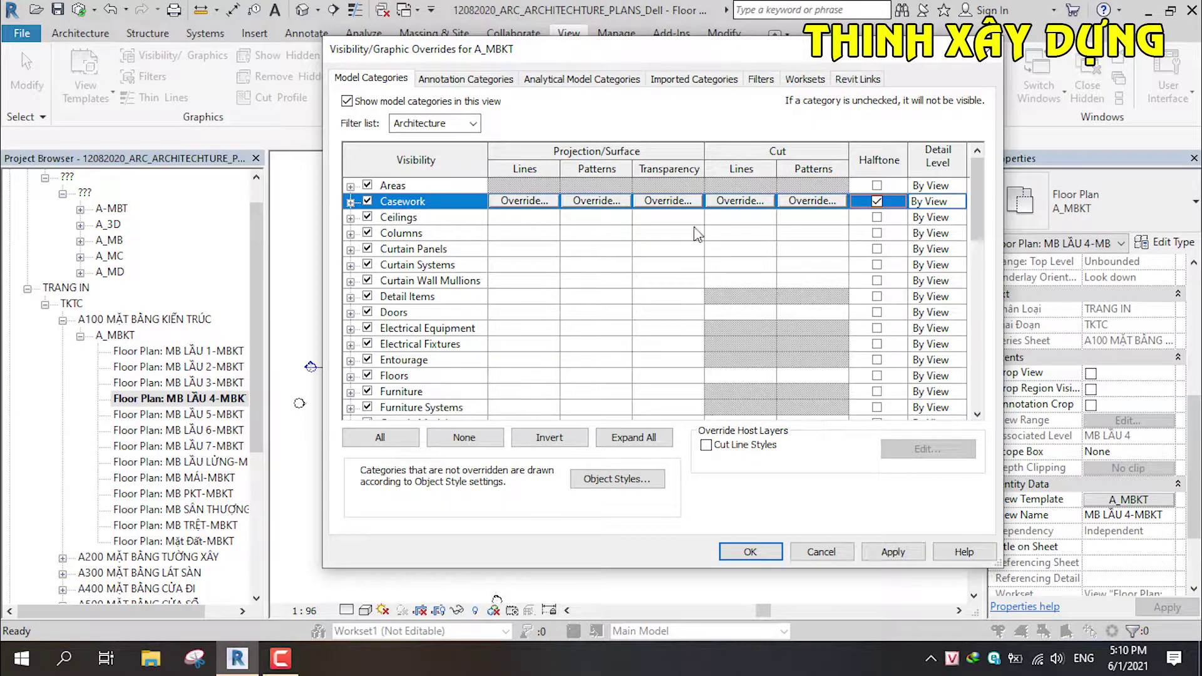
click(882, 204)
click(877, 313)
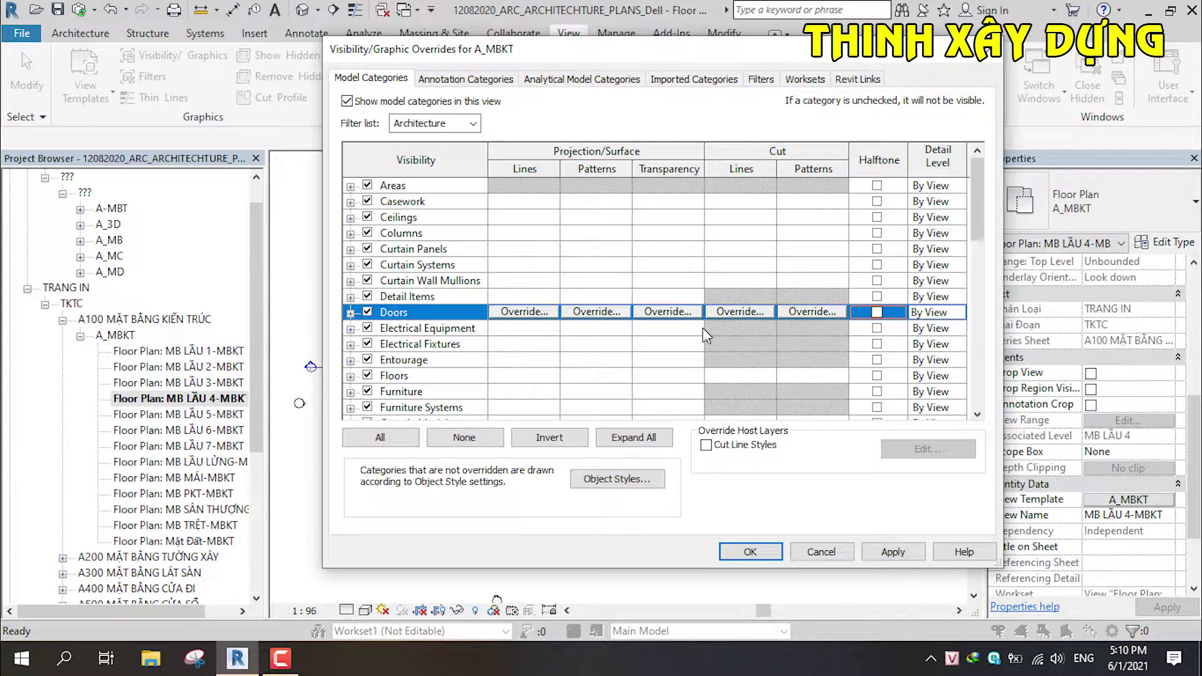
click(672, 329)
click(877, 312)
click(887, 266)
click(877, 313)
Check the Areas Detail Level choices, then cancel the overrides without saving.
click(938, 192)
click(955, 187)
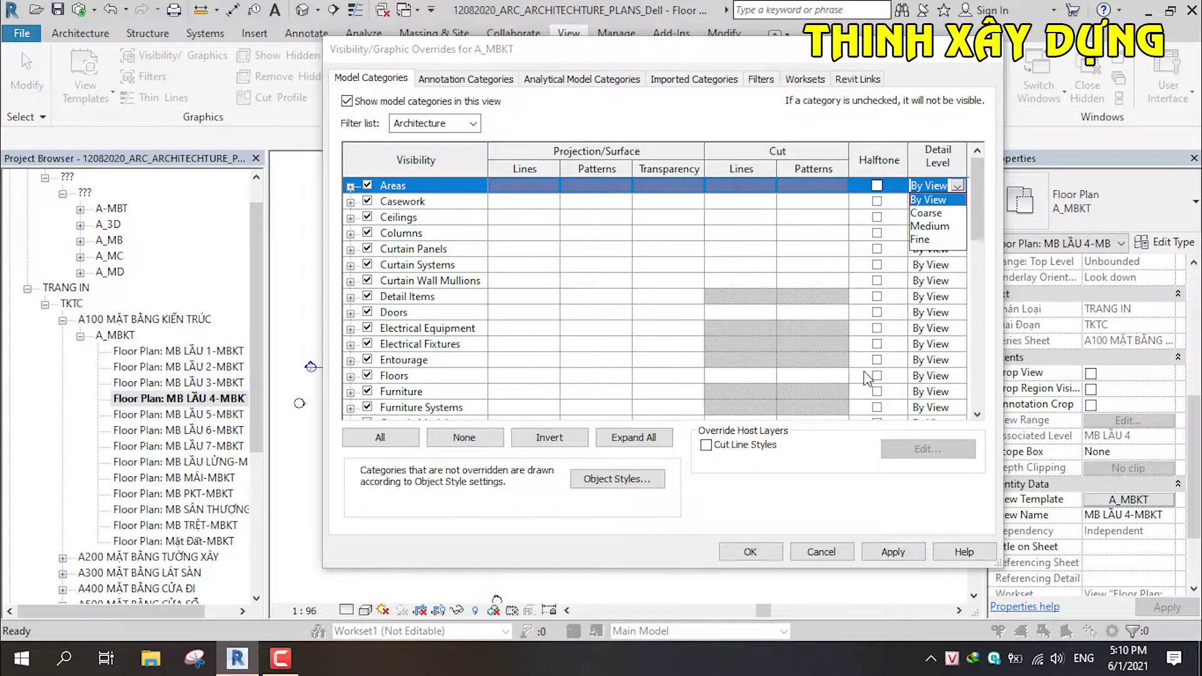
click(815, 554)
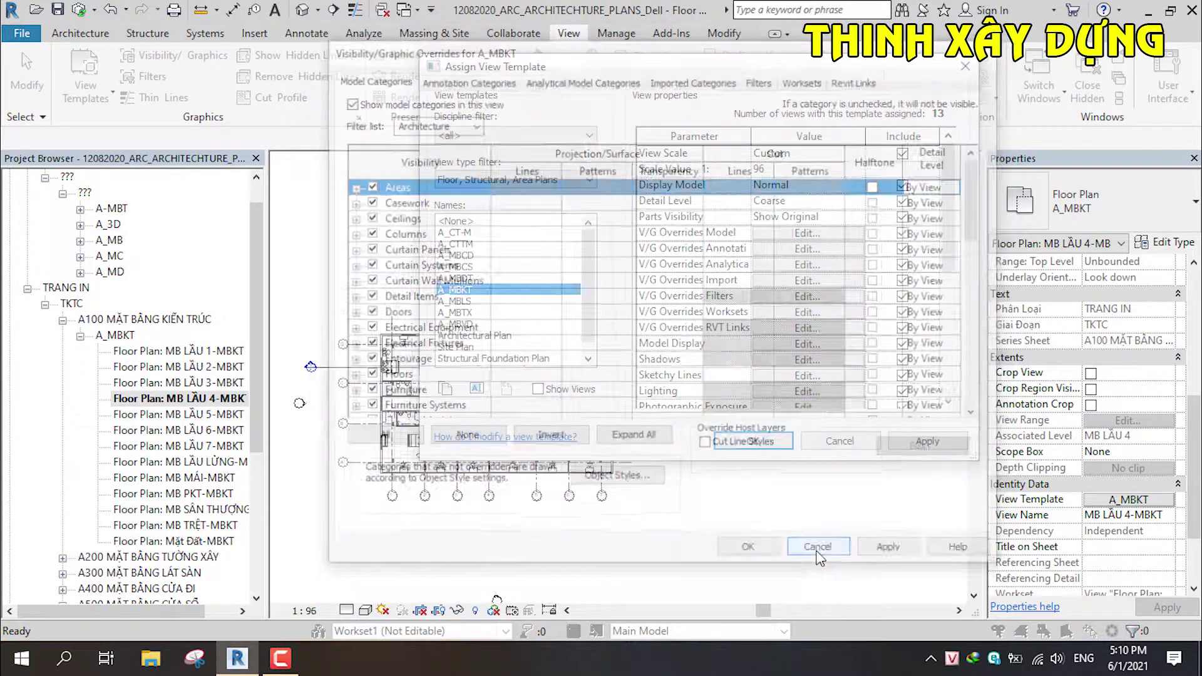
Leave the template assignment and check the plan's detail level, scale and visual style.
click(837, 439)
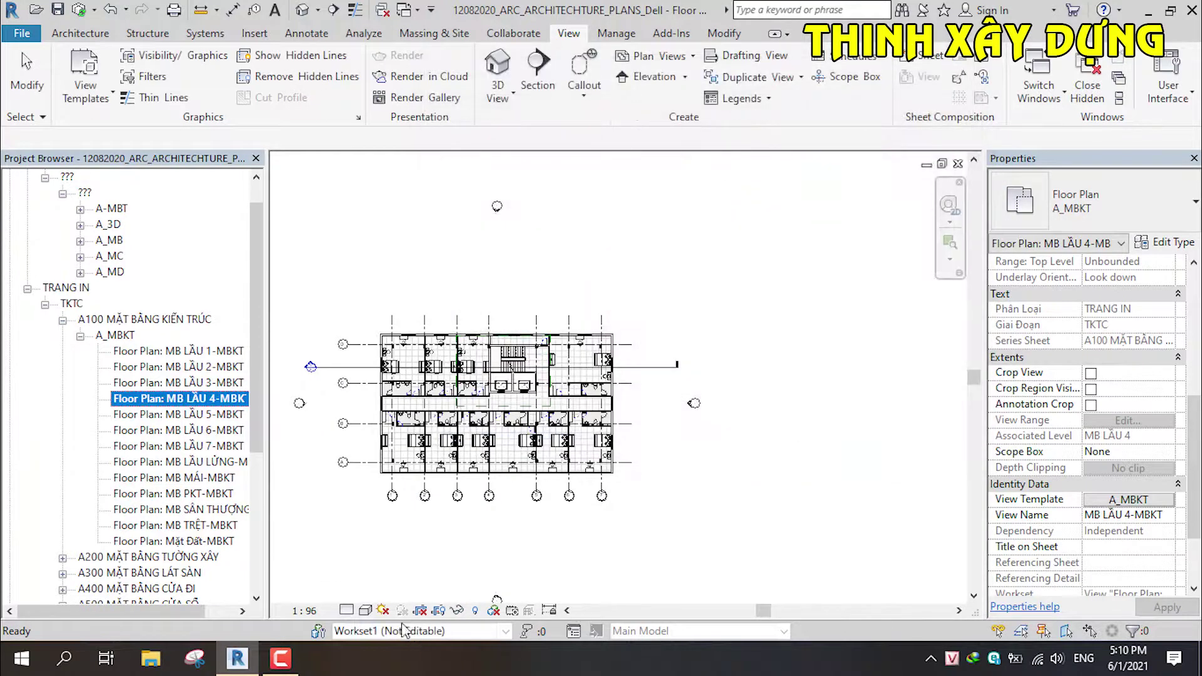
click(352, 609)
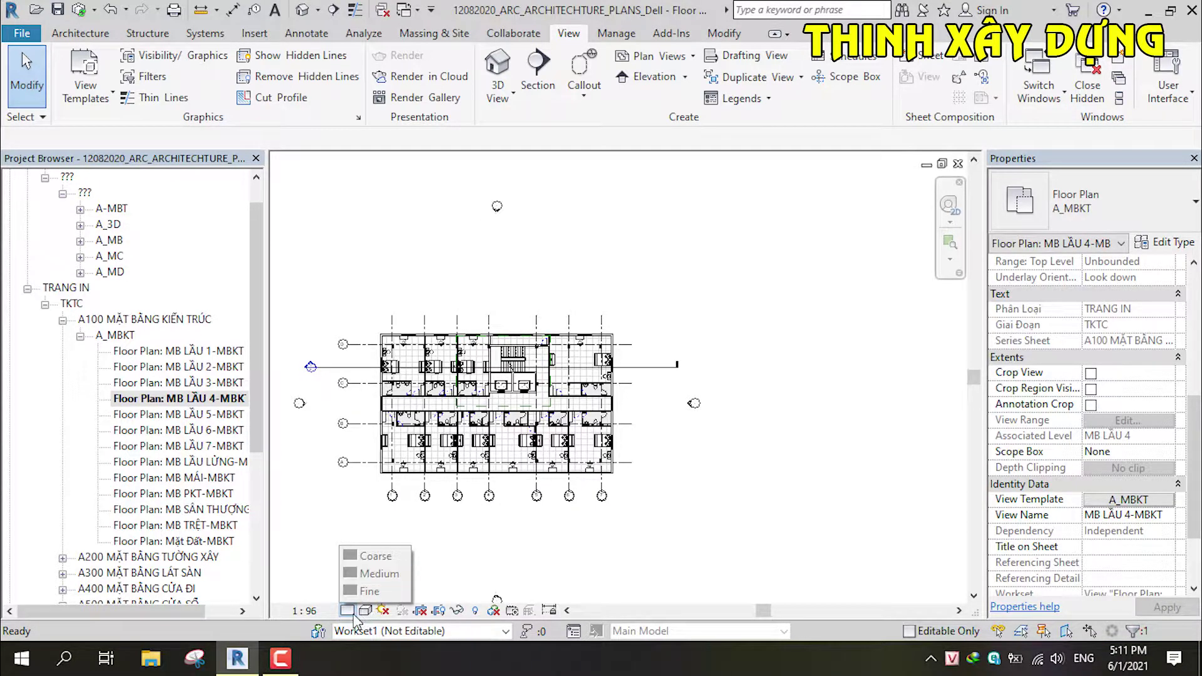
click(303, 611)
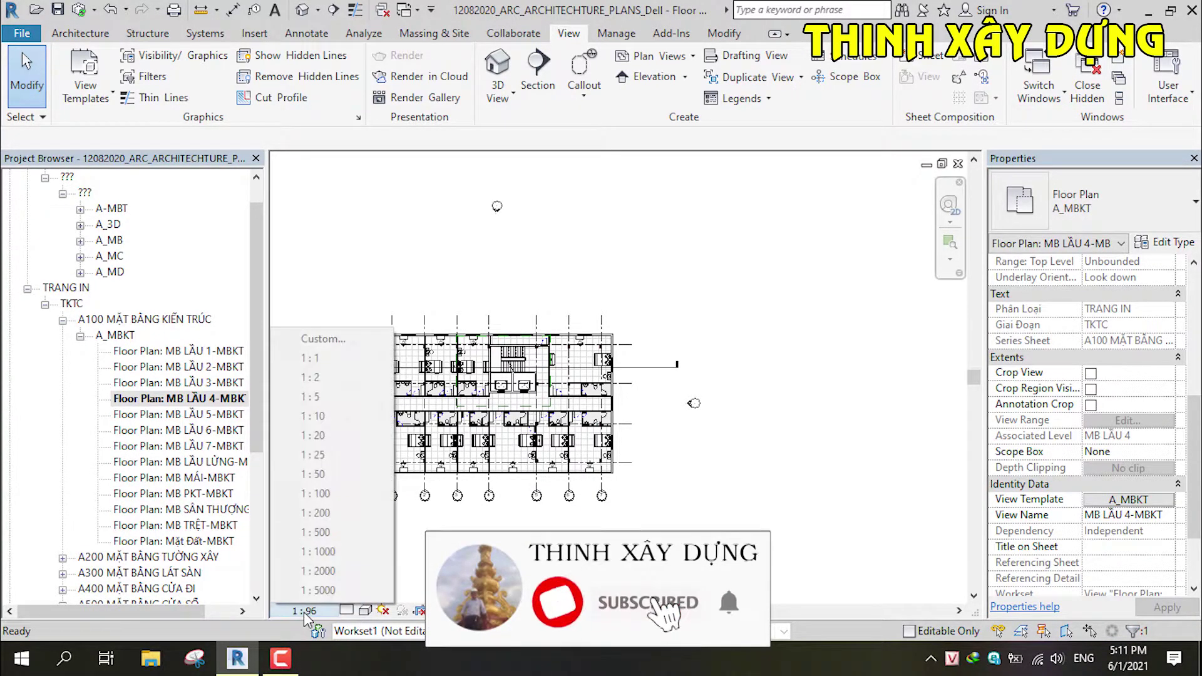
click(365, 610)
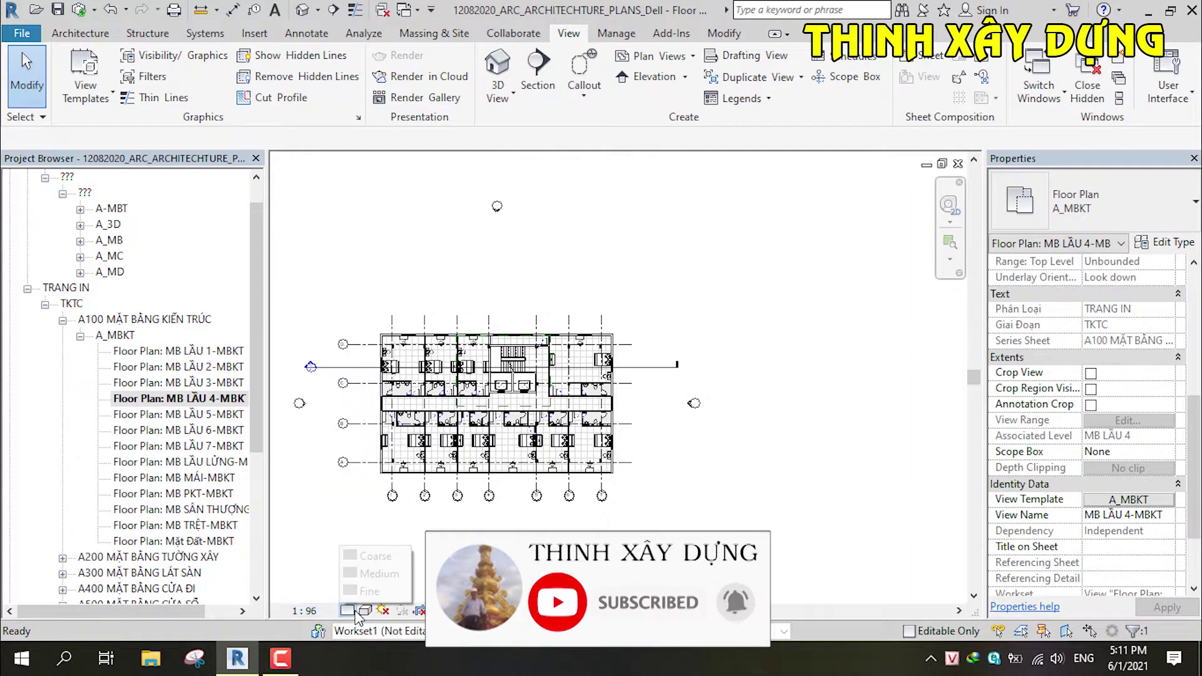
click(366, 610)
Recheck the 1:96 scale and reopen the A_MBKT template's Visibility/Graphic Overrides.
click(307, 611)
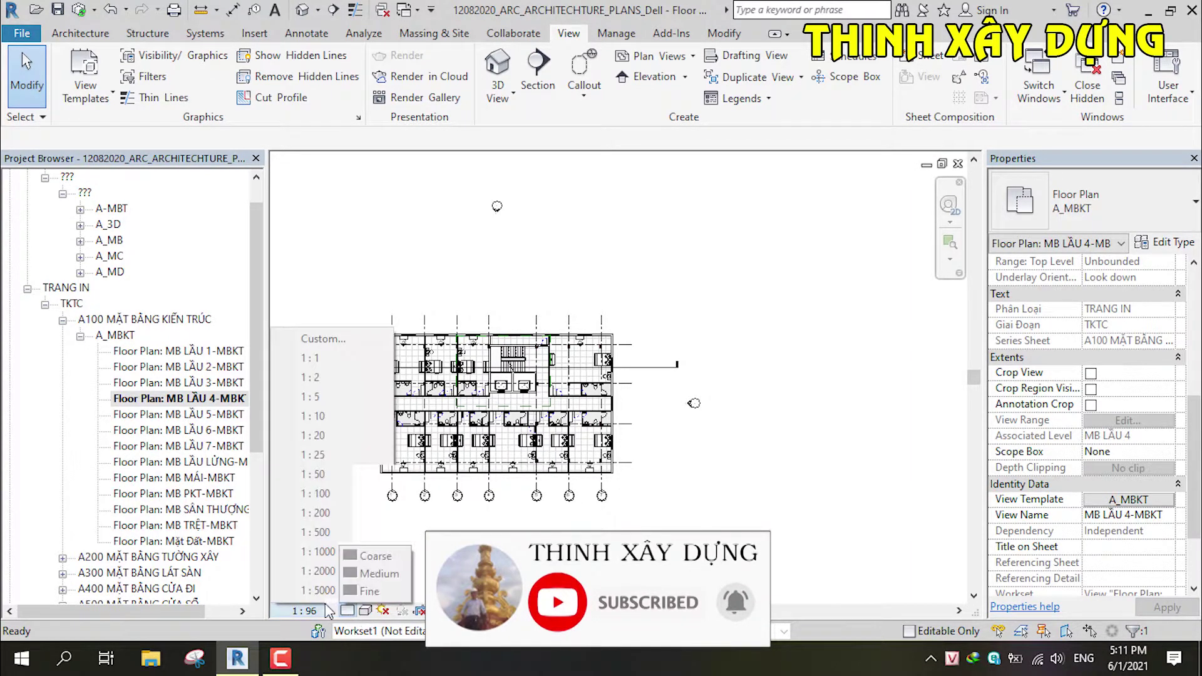
click(310, 610)
click(1128, 499)
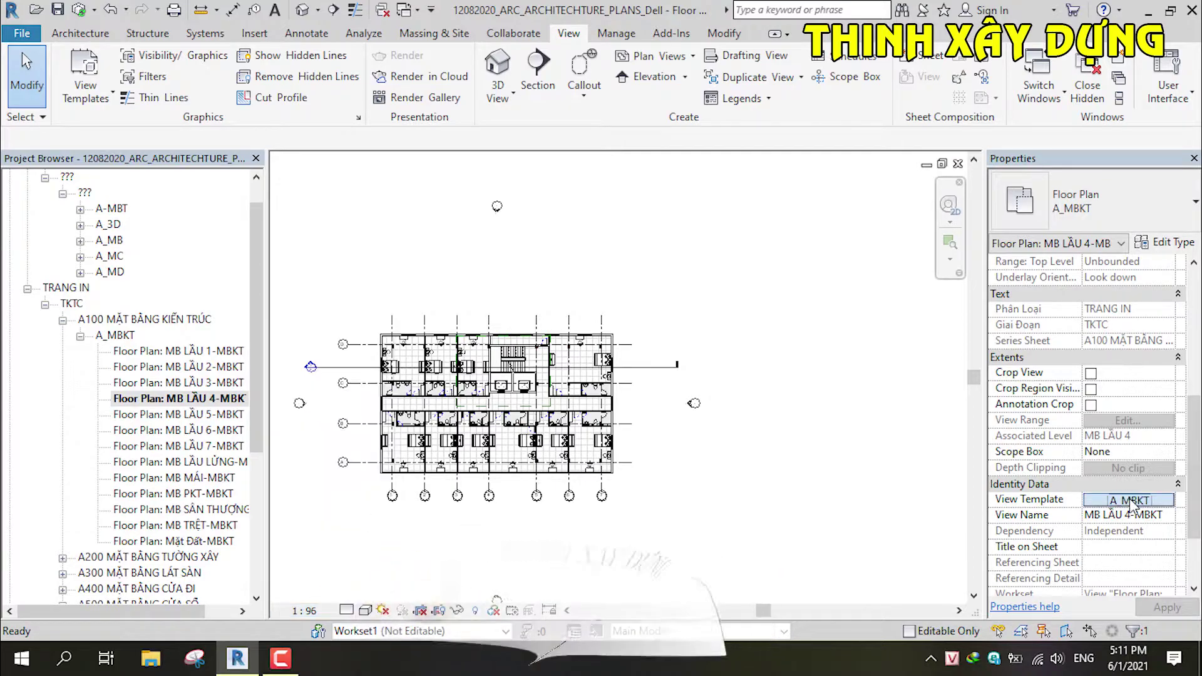
click(807, 233)
Leave the Areas detail level unchanged and stop A_MBKT controlling model V/G overrides.
click(957, 191)
click(956, 191)
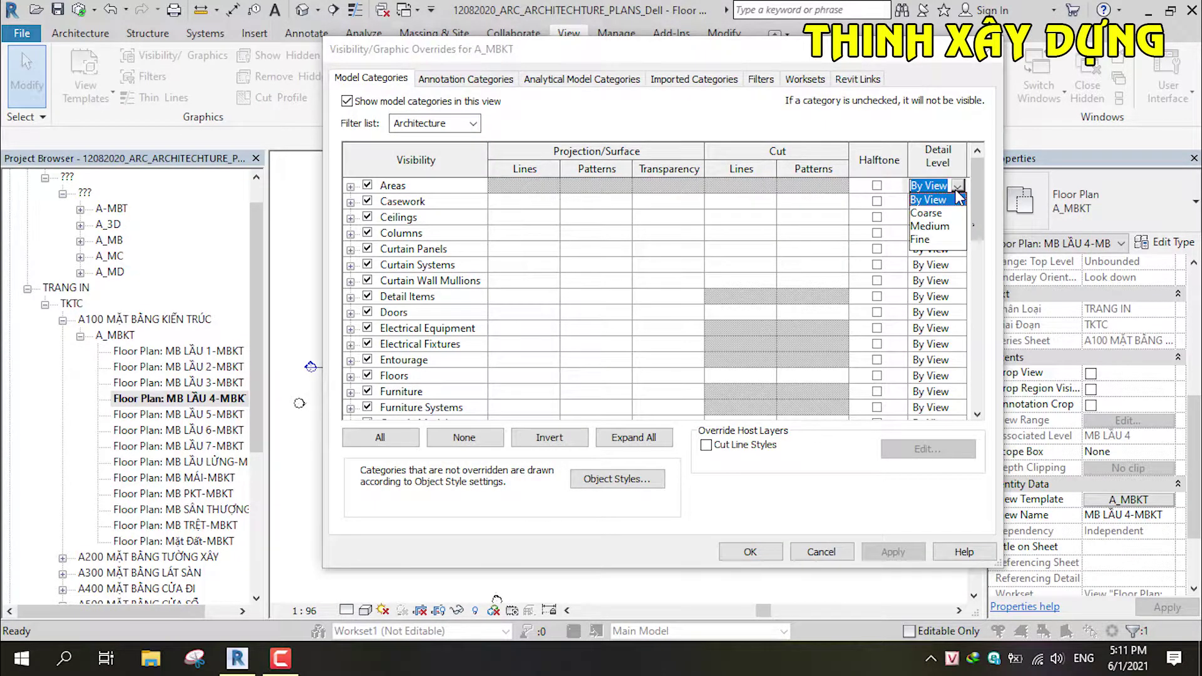
click(942, 501)
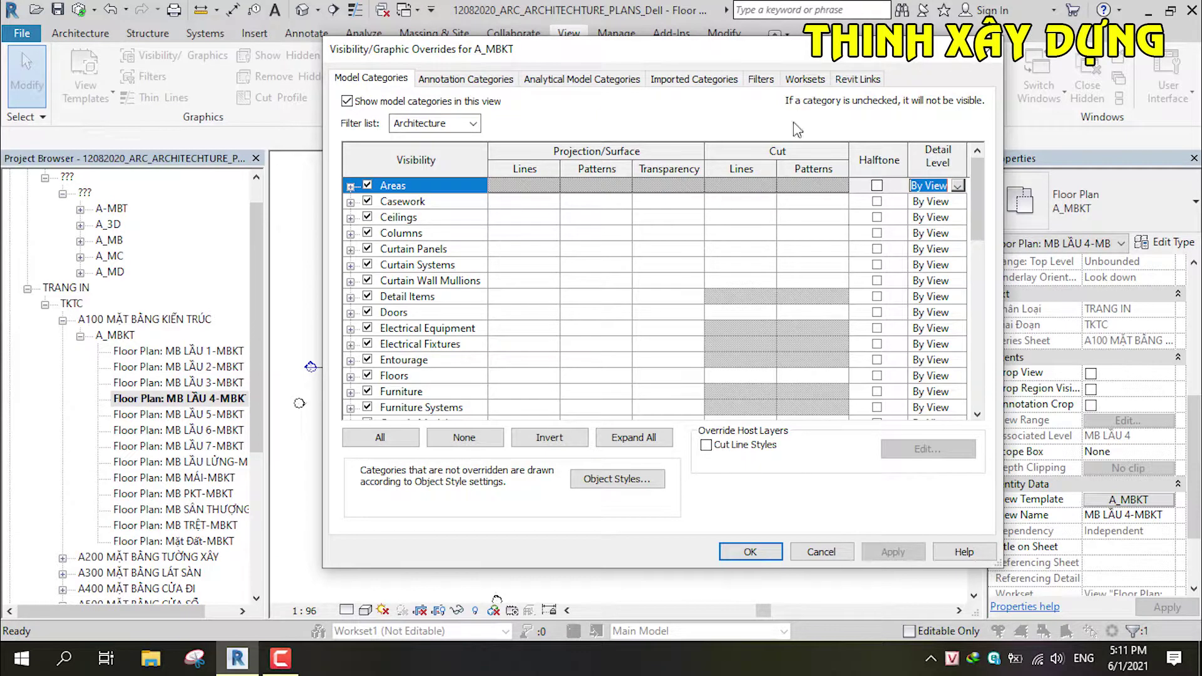
click(988, 55)
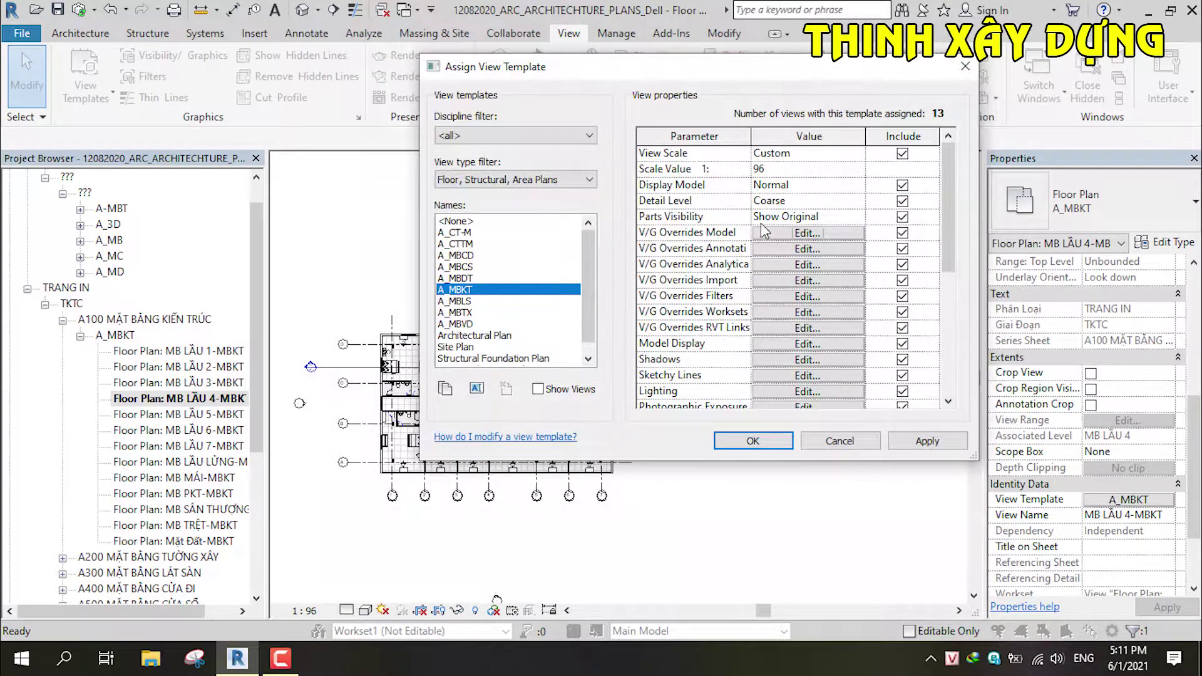
click(902, 233)
click(915, 441)
click(777, 441)
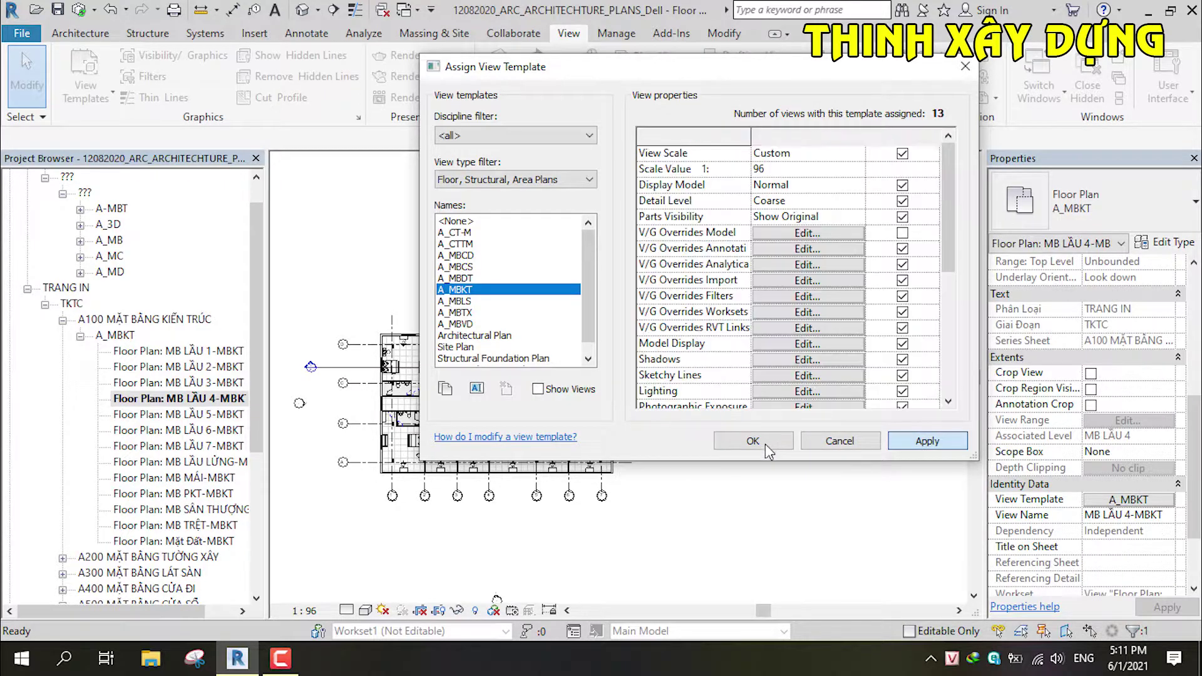
Include Detail Level in the A_MBKT template's controlled properties and confirm.
click(348, 610)
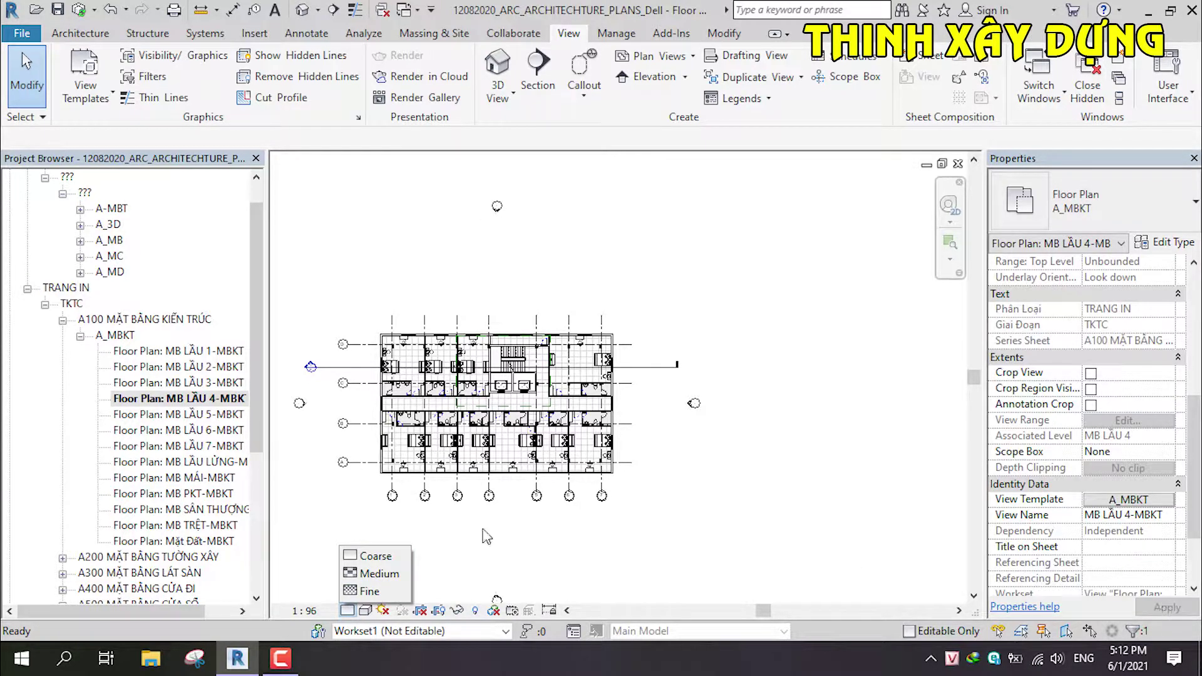
click(1118, 500)
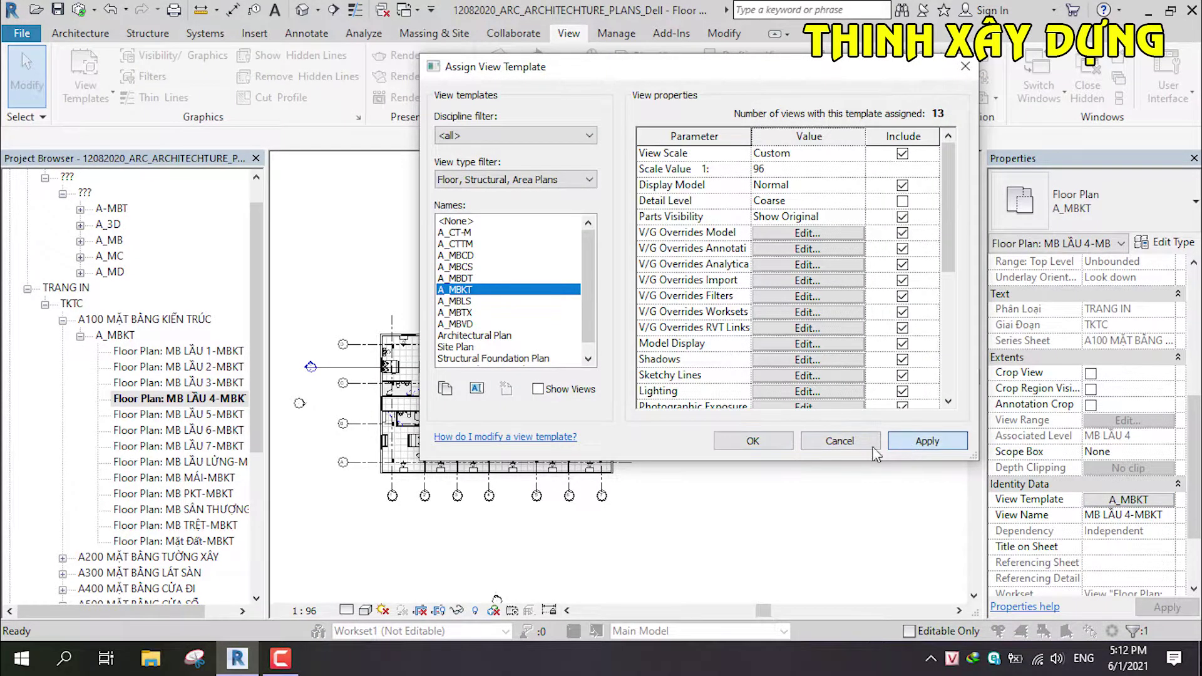
click(754, 441)
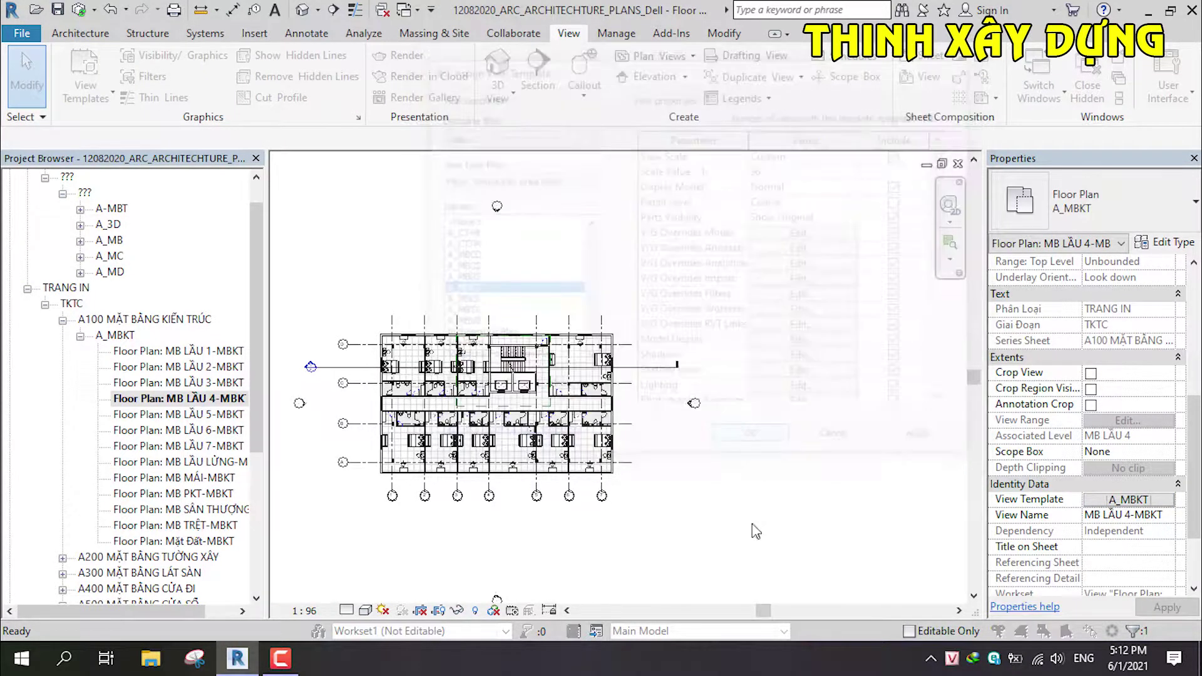
click(345, 611)
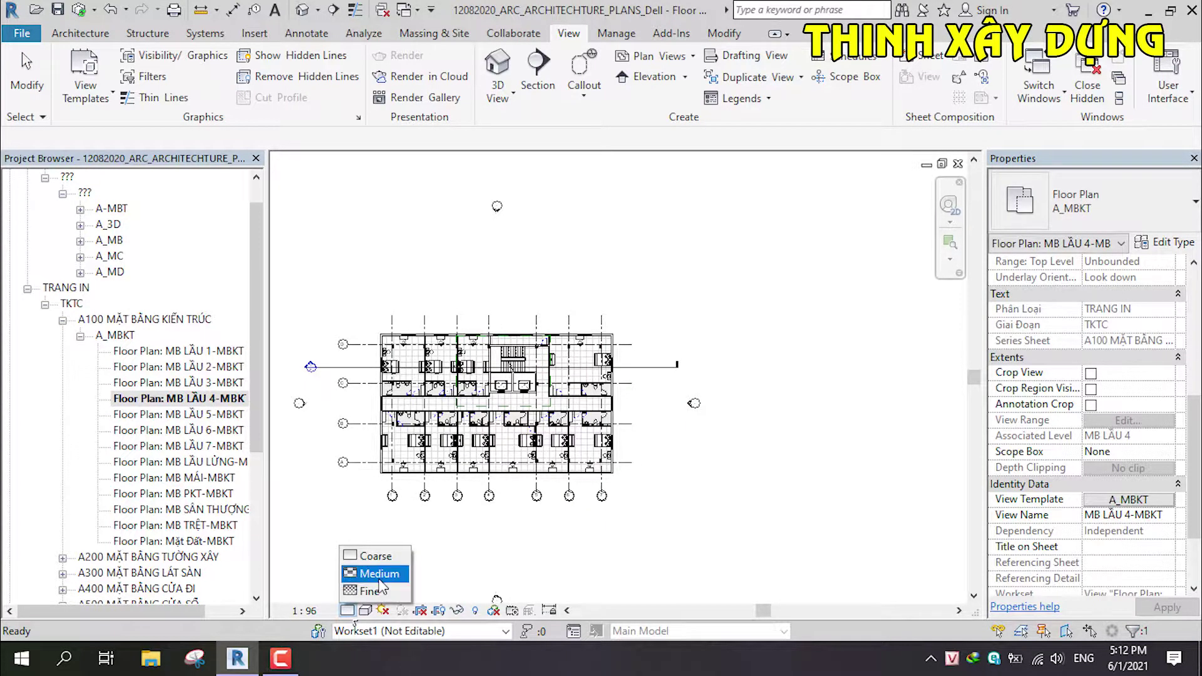
click(1129, 499)
click(903, 201)
click(760, 441)
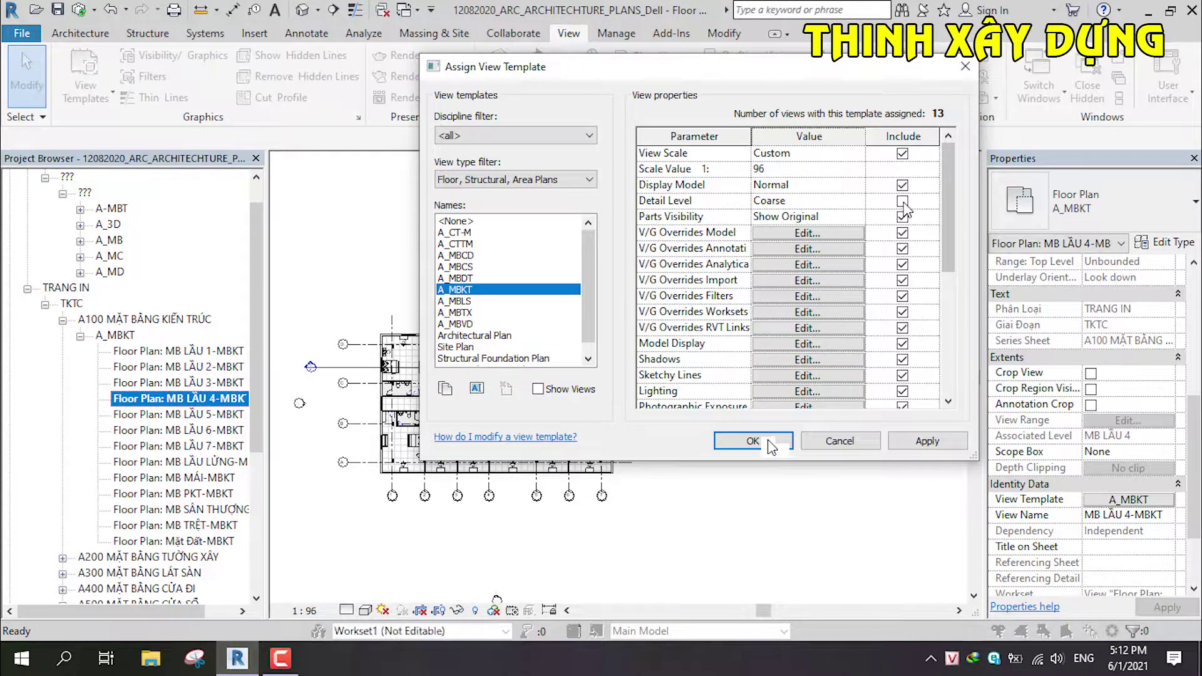
click(760, 438)
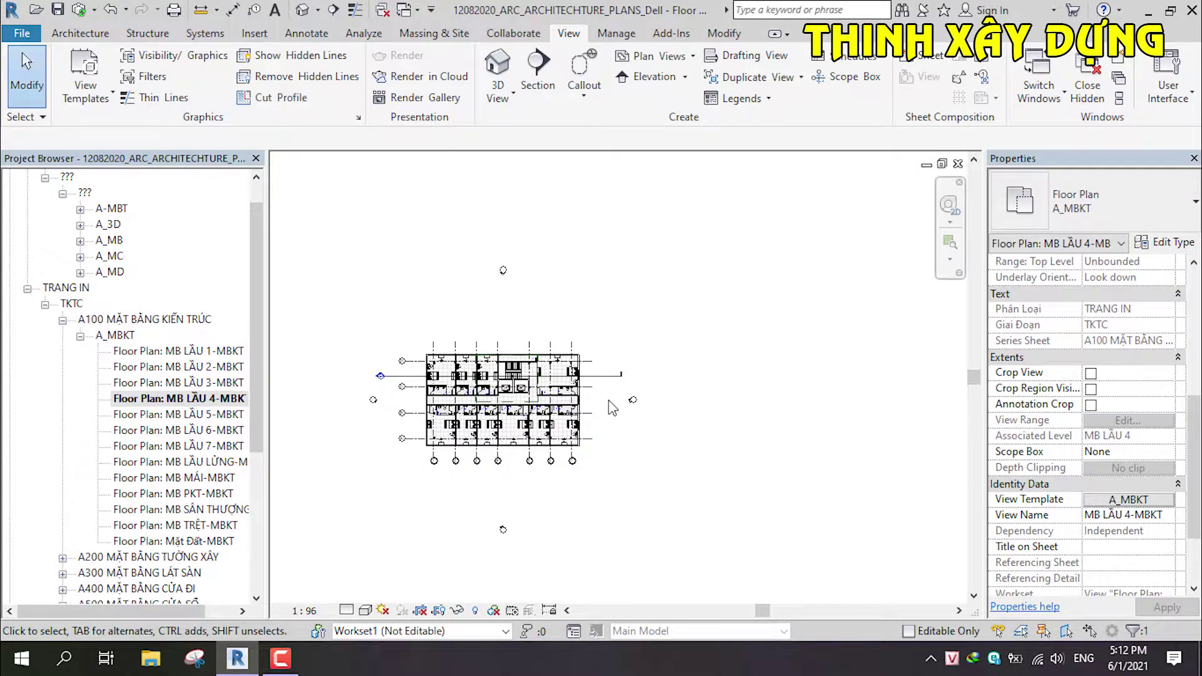
Collapse the A_MBKT and A100 groups in the Project Browser, then re-expand A100.
scroll(533, 420, down, 2)
scroll(534, 418, up, 3)
middle_drag(534, 419, 749, 386)
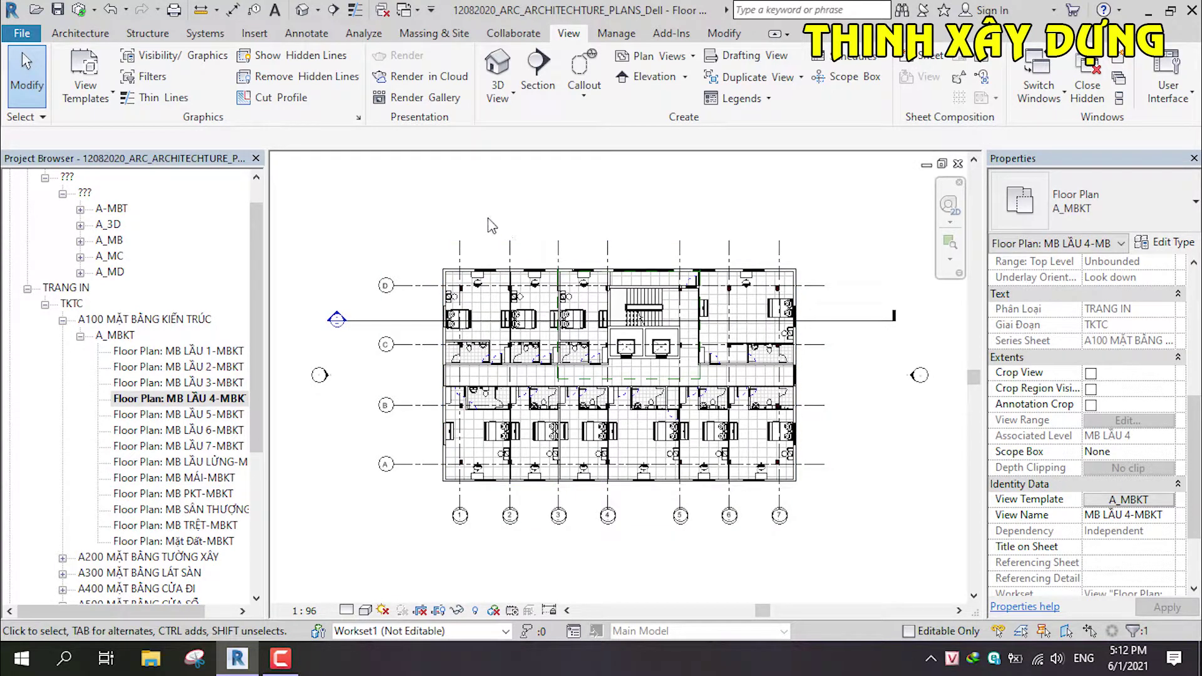
click(79, 337)
click(62, 320)
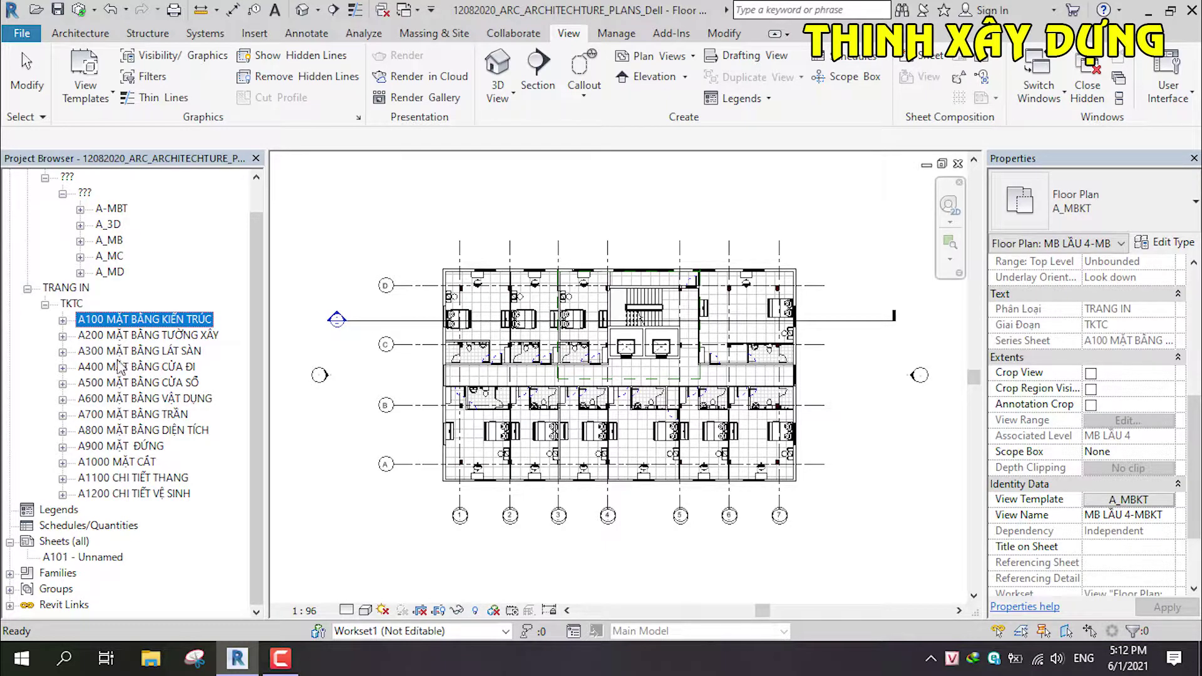
click(63, 320)
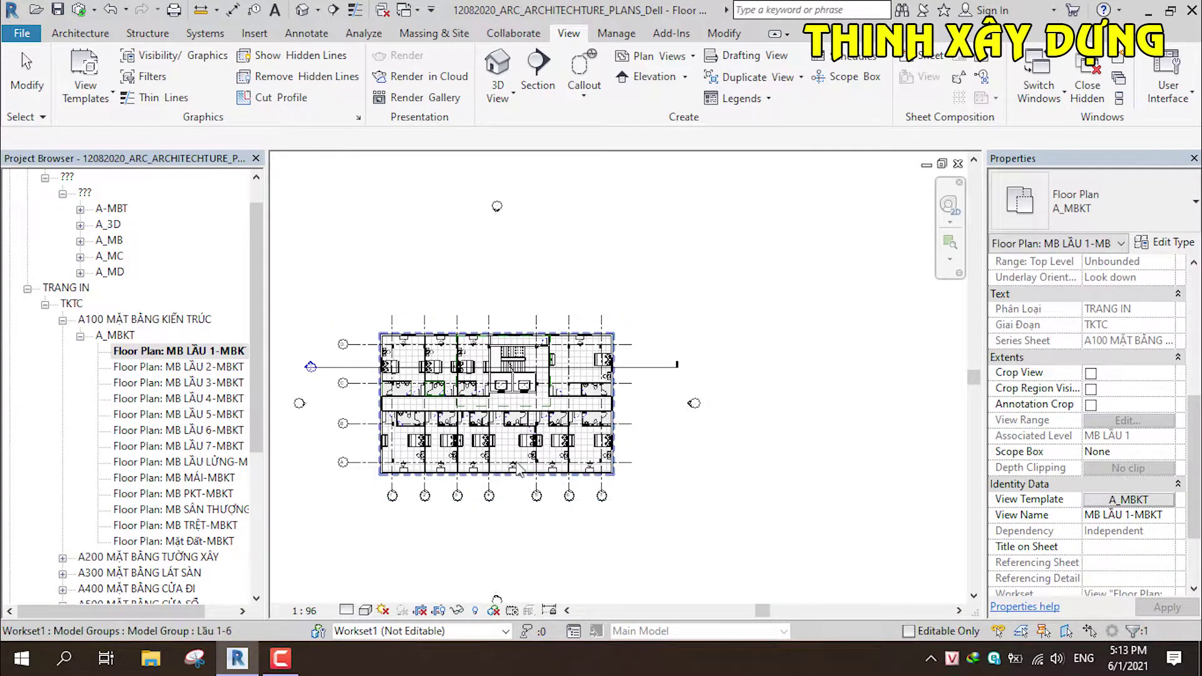
Zoom and pan around the MB LẦU 1-MBKT plan to inspect its rooms.
scroll(518, 469, up, 1)
scroll(532, 476, up, 2)
scroll(564, 489, up, 1)
middle_drag(619, 501, 600, 506)
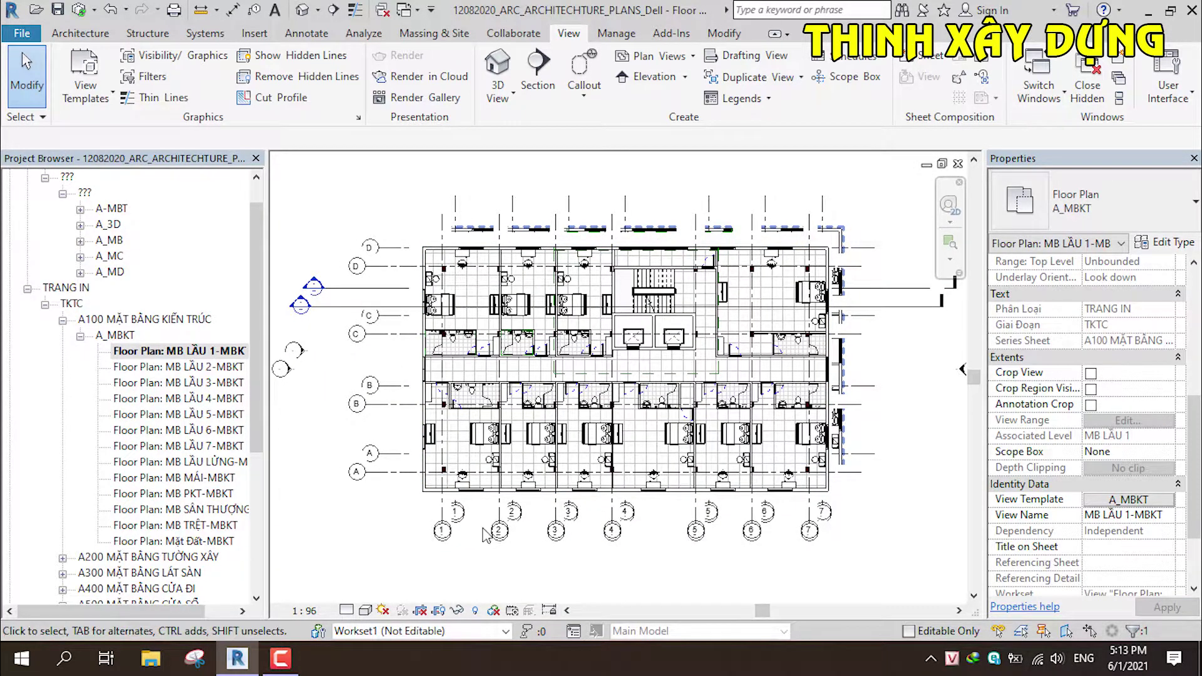
scroll(486, 536, up, 2)
scroll(538, 510, up, 1)
scroll(551, 502, down, 1)
scroll(545, 502, down, 2)
scroll(489, 495, down, 1)
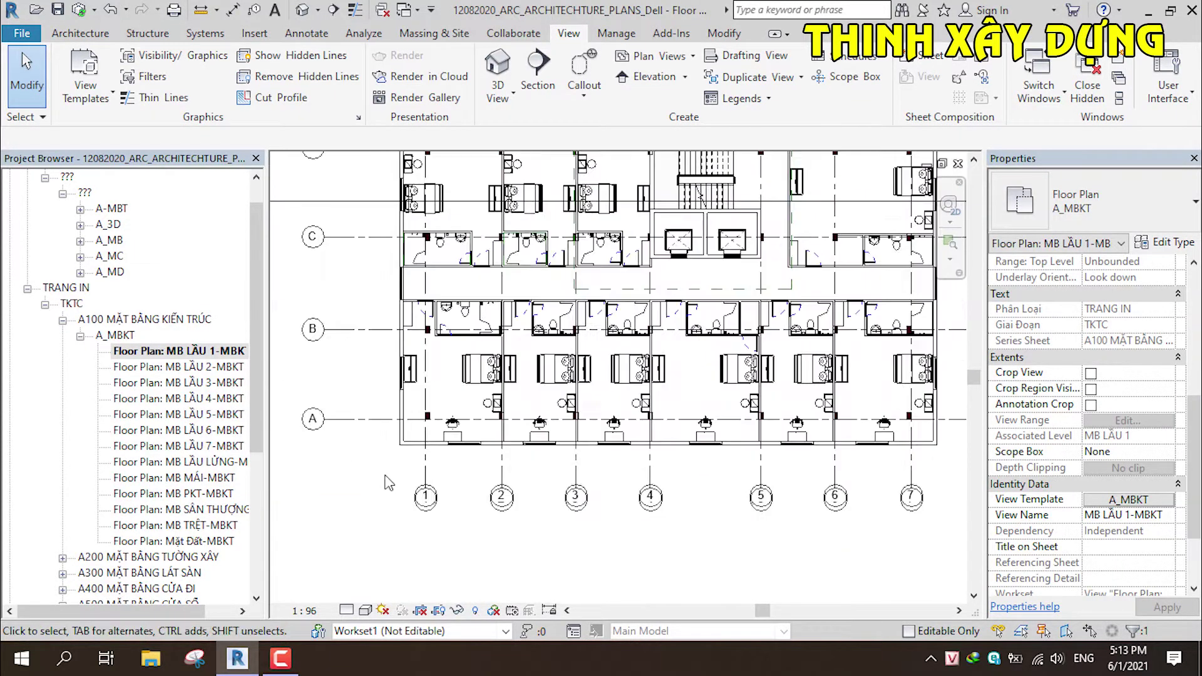
scroll(388, 483, down, 1)
middle_drag(720, 497, 641, 543)
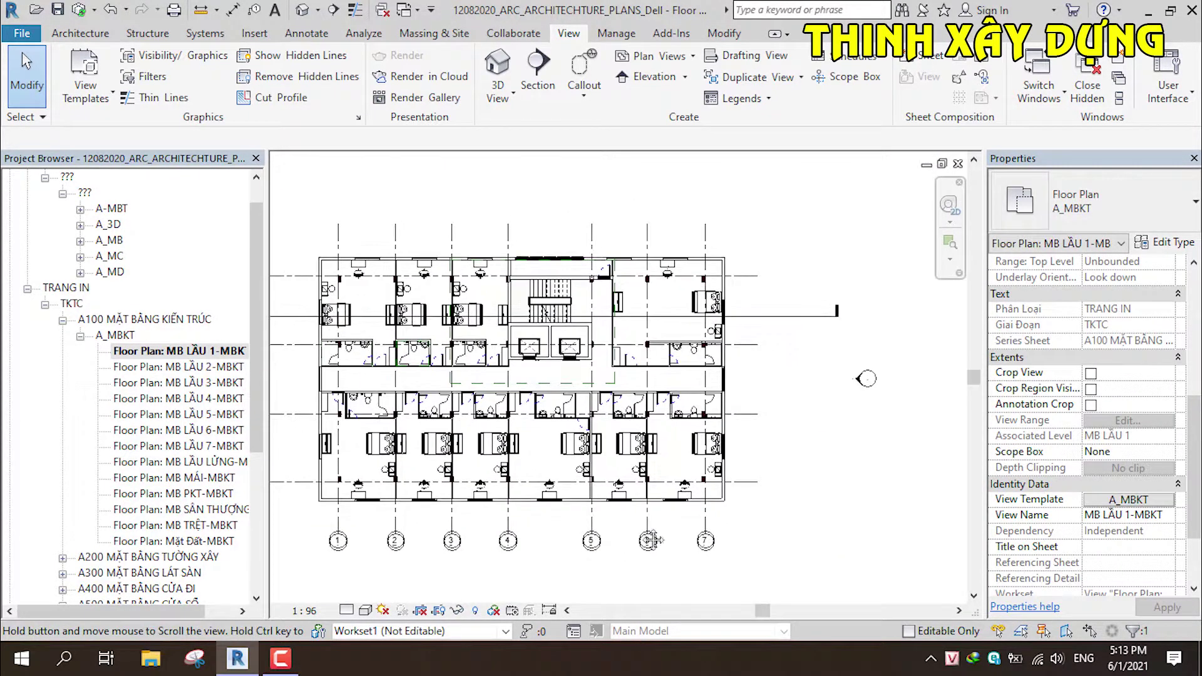
scroll(642, 543, up, 2)
scroll(626, 545, down, 2)
scroll(624, 545, up, 2)
scroll(752, 491, down, 1)
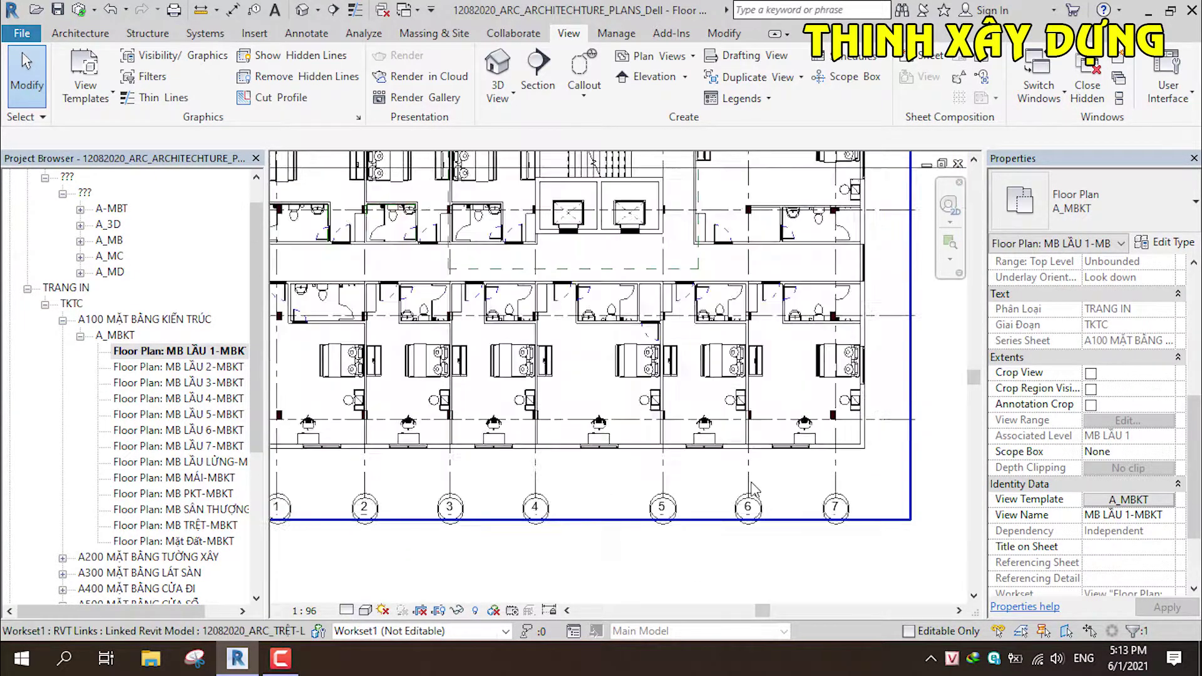
scroll(752, 488, down, 2)
scroll(856, 340, up, 1)
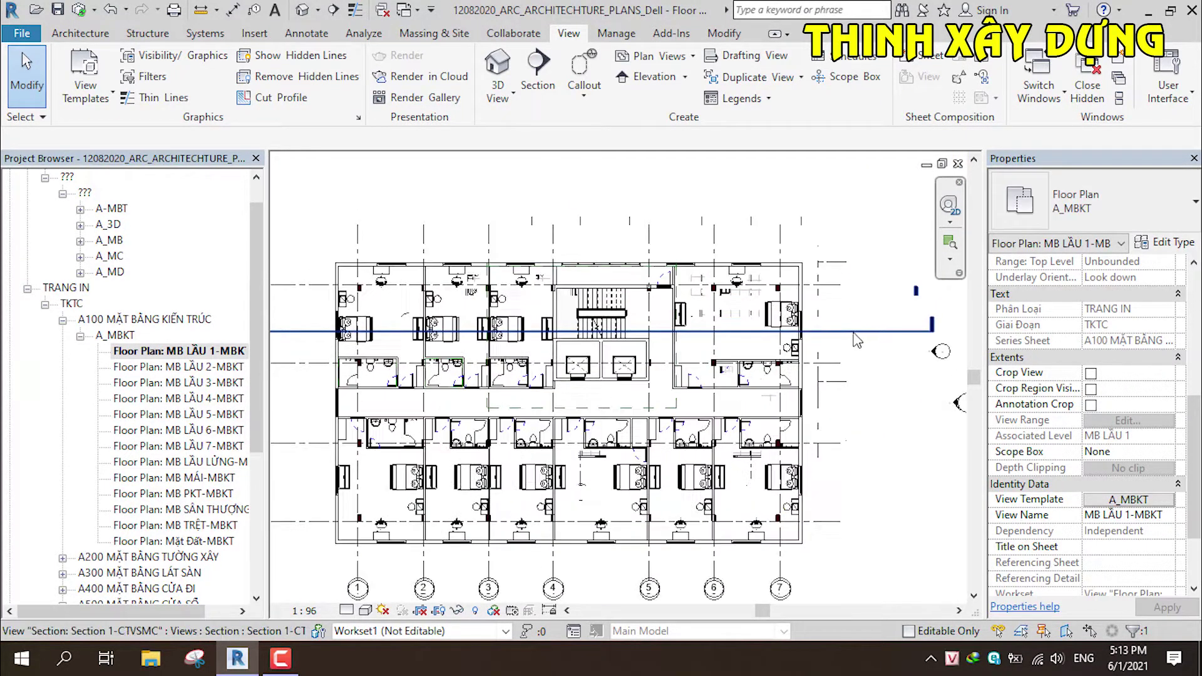
scroll(856, 340, down, 1)
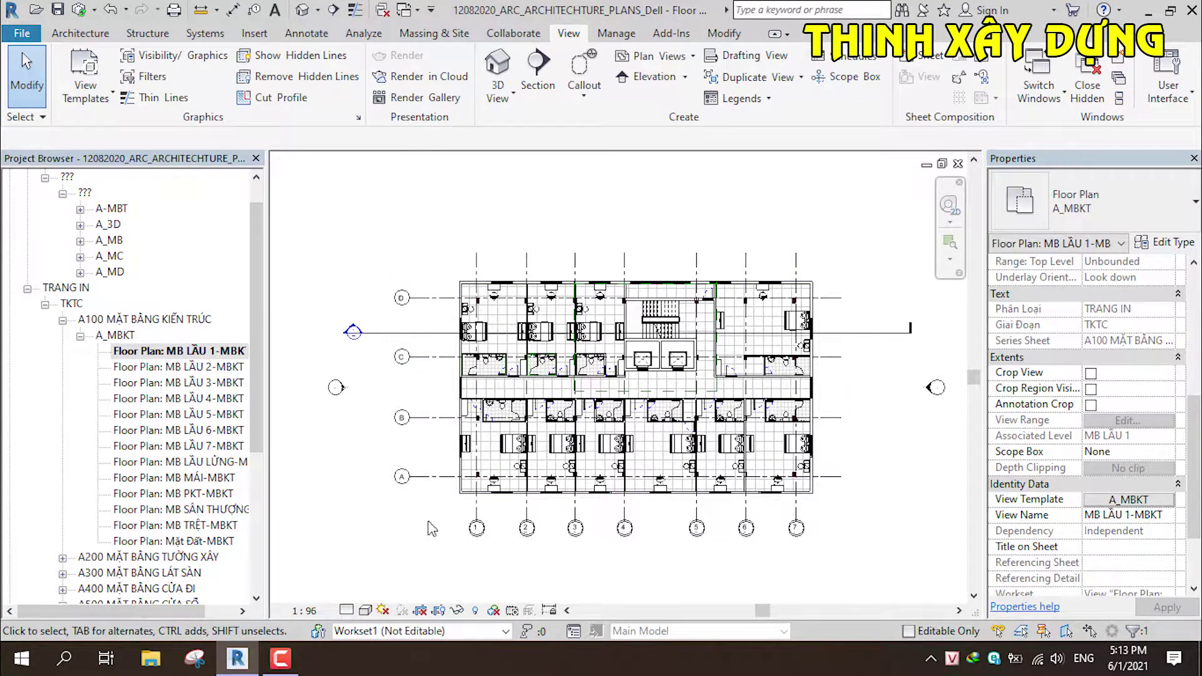
scroll(775, 474, up, 2)
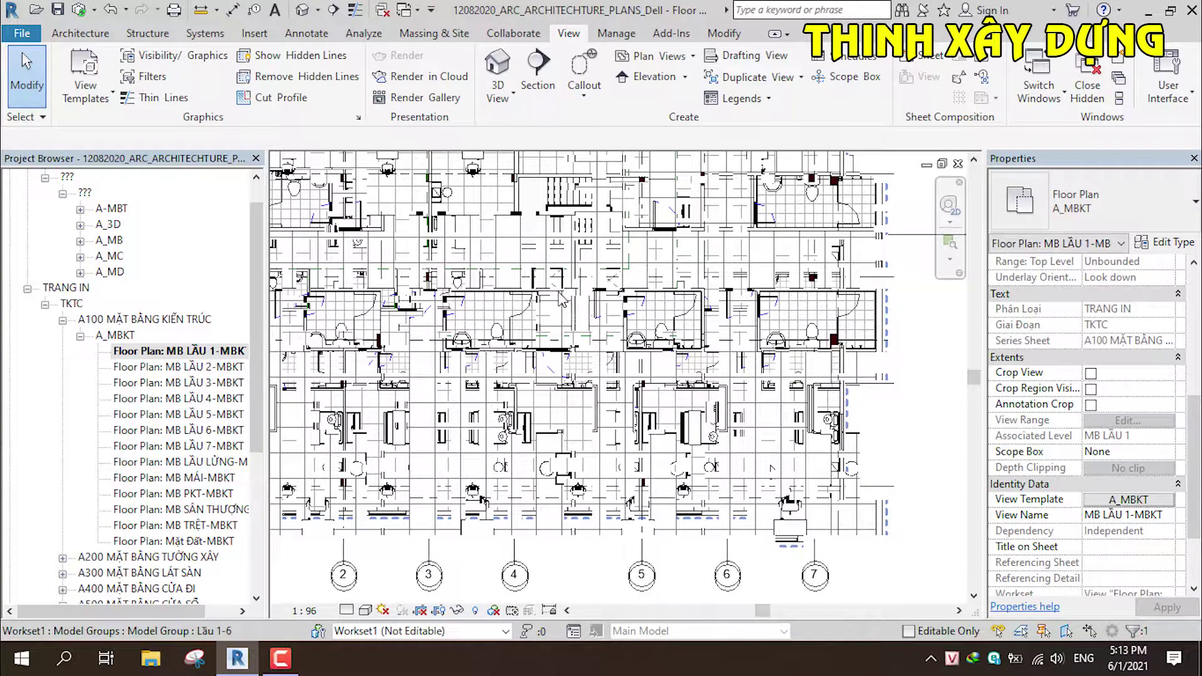
Bring the stairs, elevators and grids 2–7 into view, then narrow the Project Browser.
middle_drag(598, 280, 459, 280)
mouse_move(769, 496)
middle_down()
mouse_move(743, 332)
mouse_move(742, 351)
middle_up()
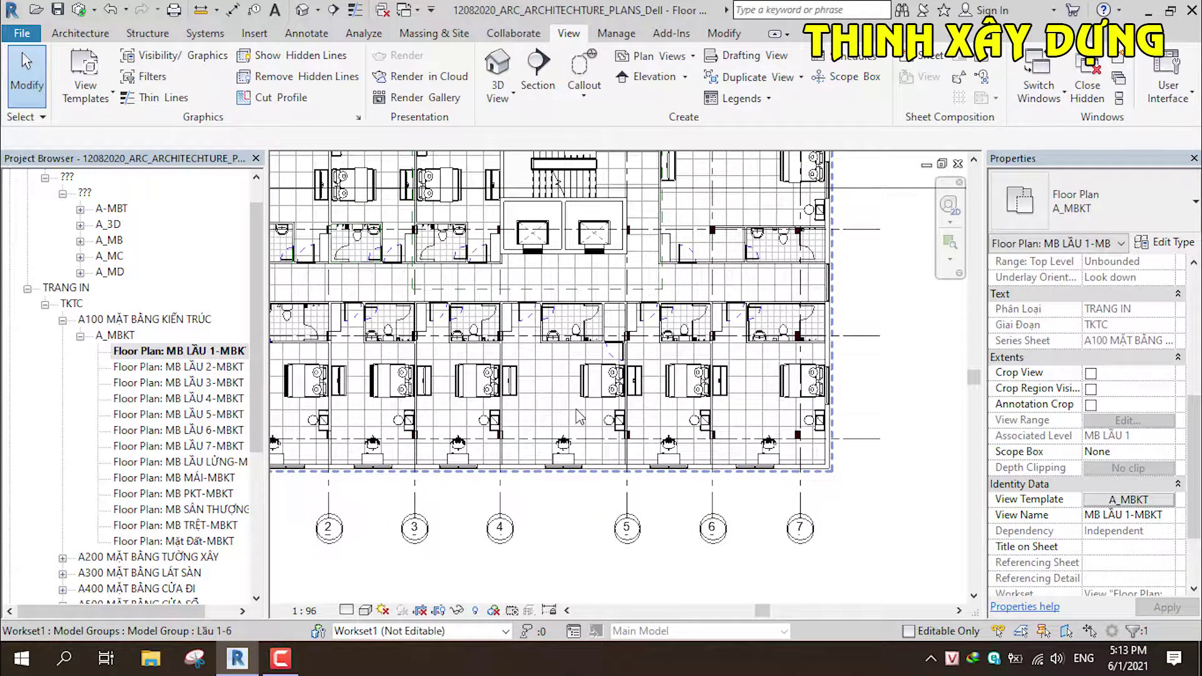
scroll(574, 432, up, 2)
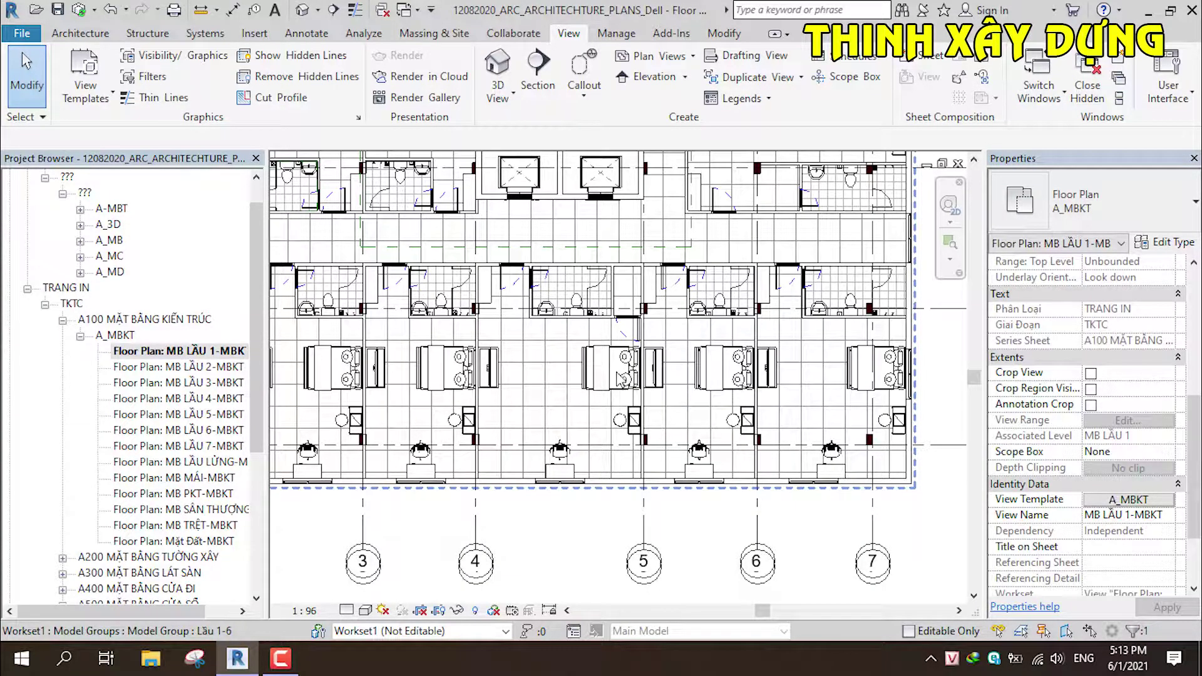
scroll(678, 448, down, 2)
scroll(678, 448, down, 1)
scroll(678, 448, down, 1)
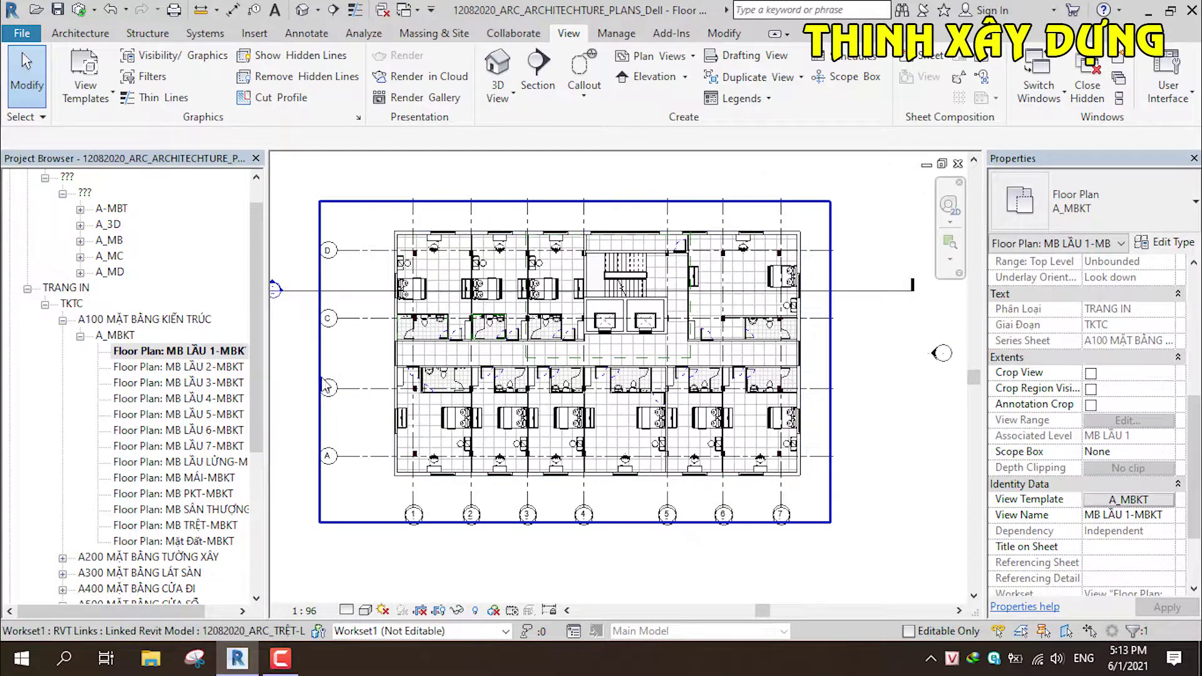
drag(266, 348, 228, 348)
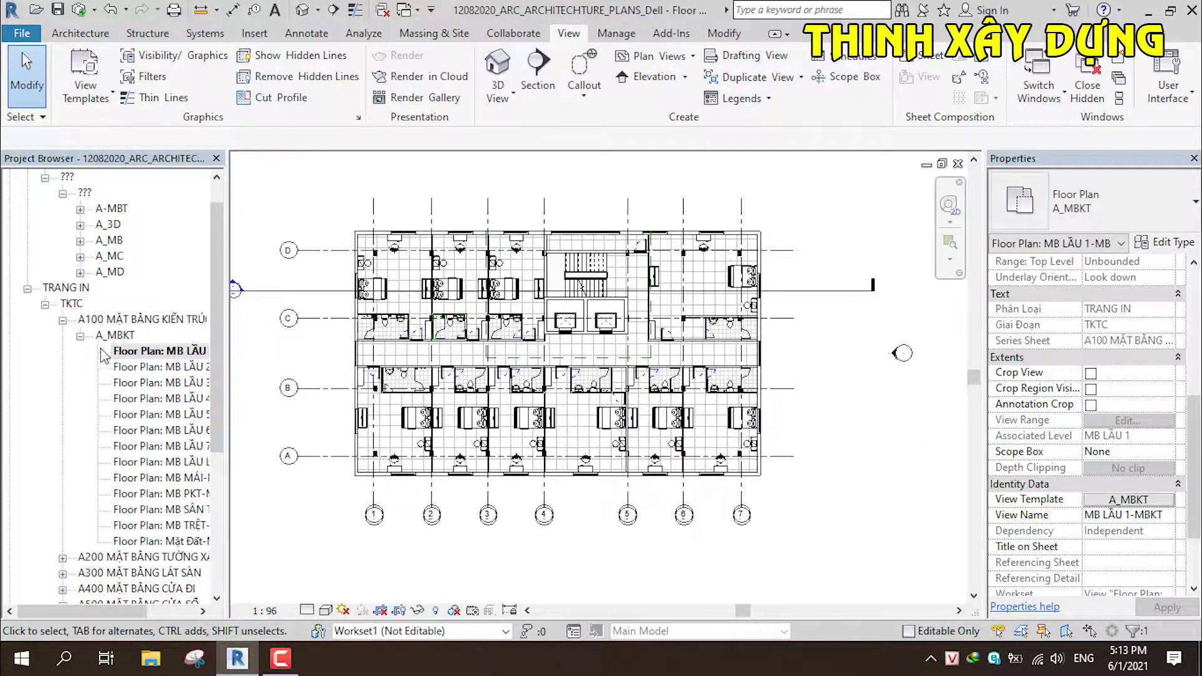
Collapse the A100 MẶT BẰNG KIẾN TRÚC and TKTC groups, then reactivate the Revit window.
click(62, 320)
click(45, 303)
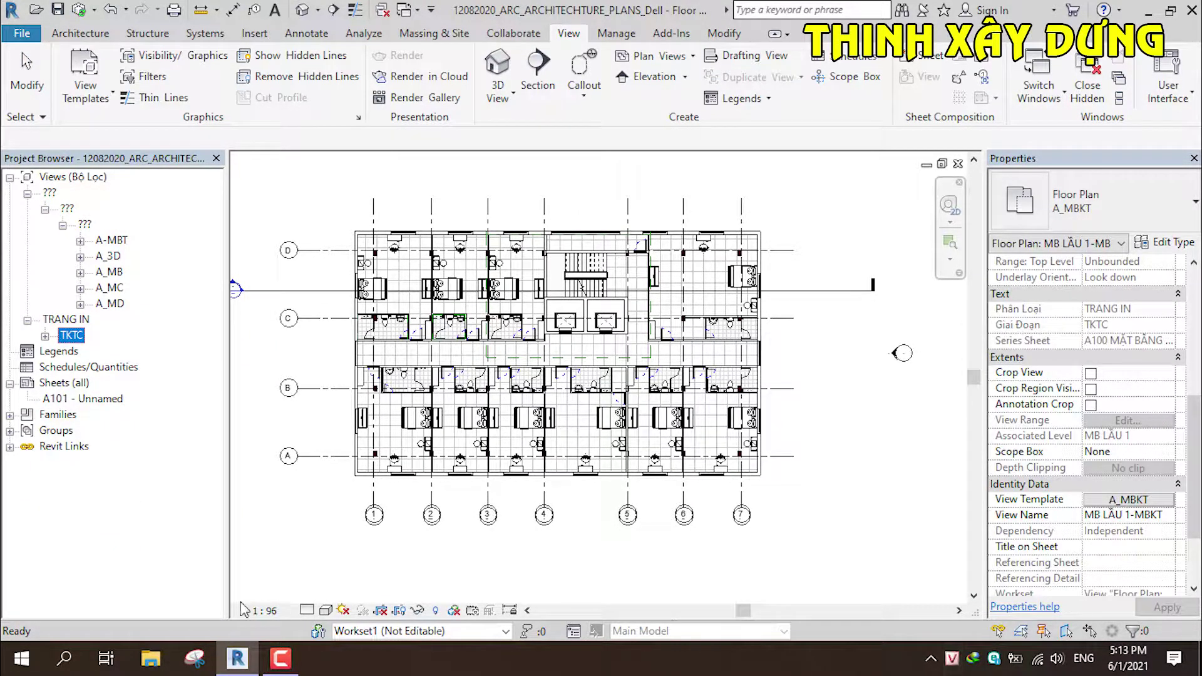
click(280, 655)
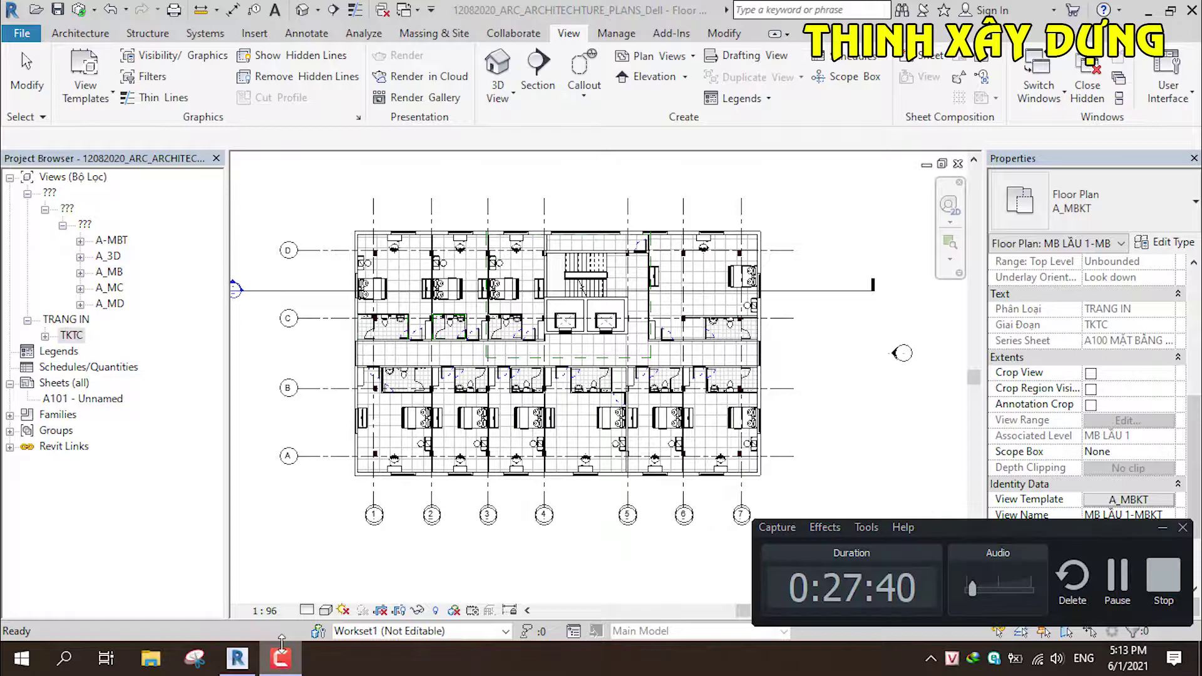
click(517, 562)
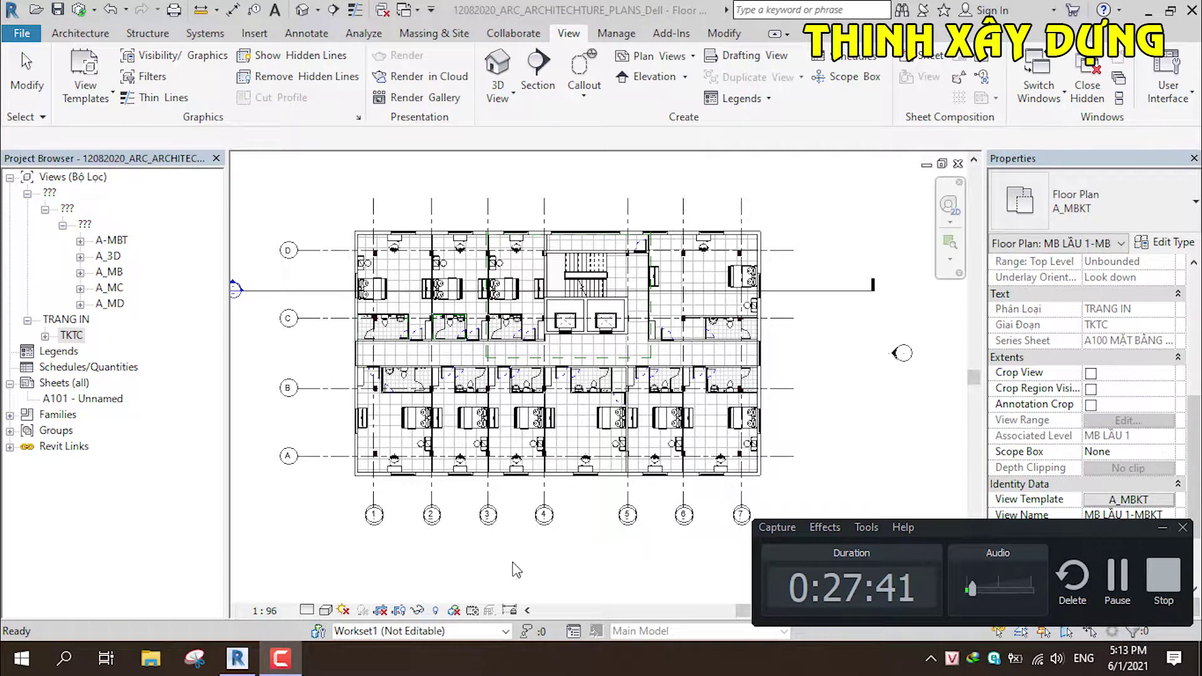
click(516, 569)
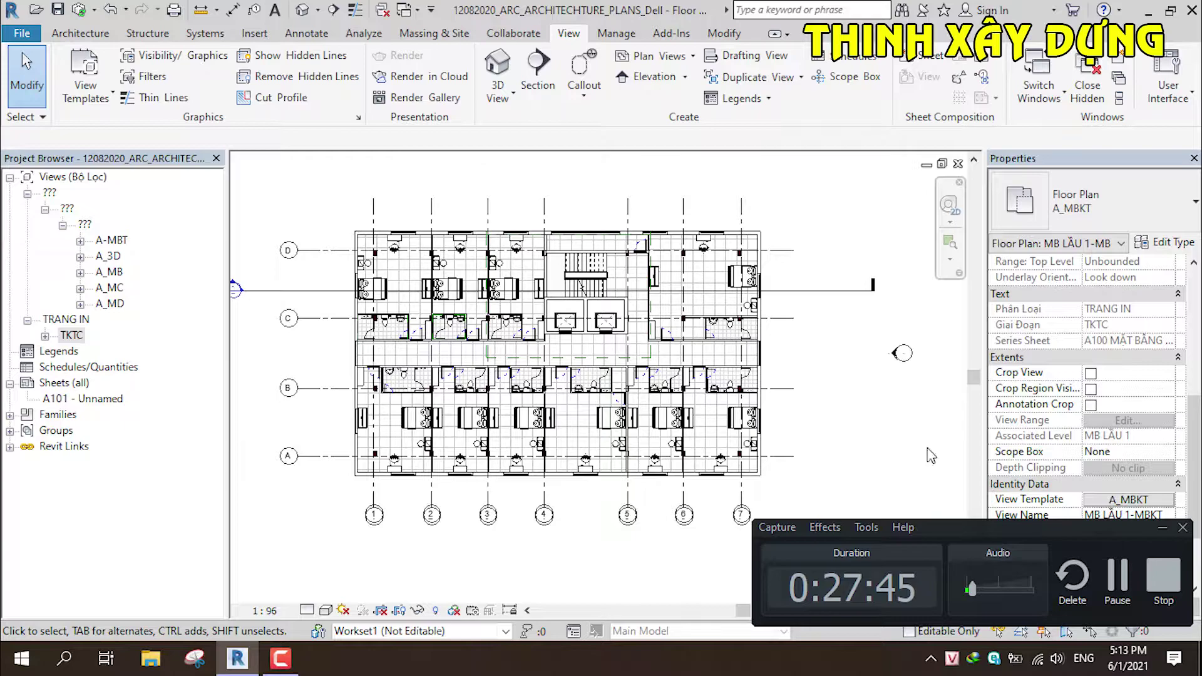